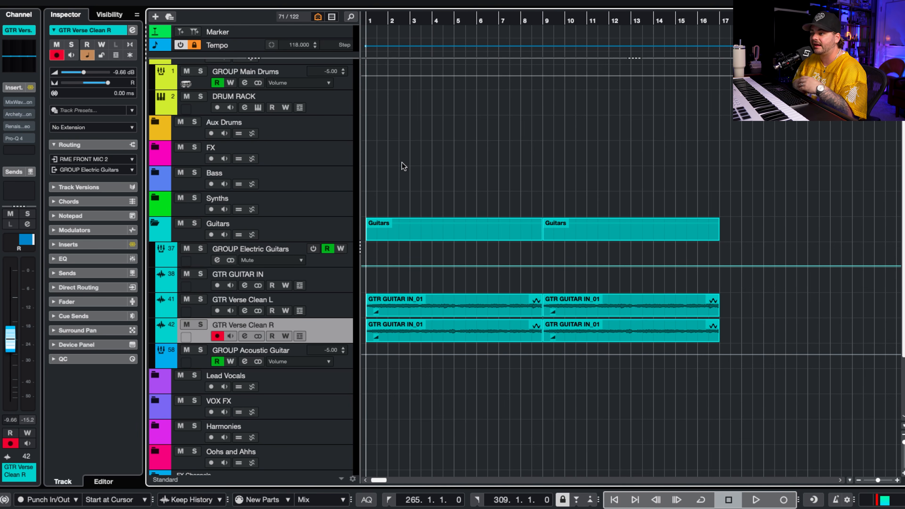
# Try raising the volume of the four clean verse guitar clips to 11.18 dB, comparing playback before and after the boost.
pyautogui.press('space')
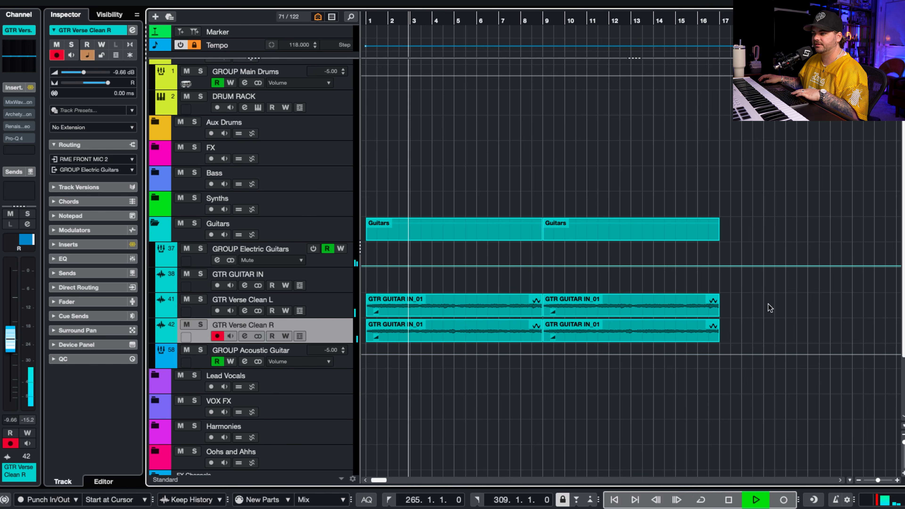
pyautogui.press('space')
pyautogui.moveTo(763, 304); pyautogui.dragTo(437, 332)
pyautogui.moveTo(374, 312); pyautogui.dragTo(375, 295)
pyautogui.press('space')
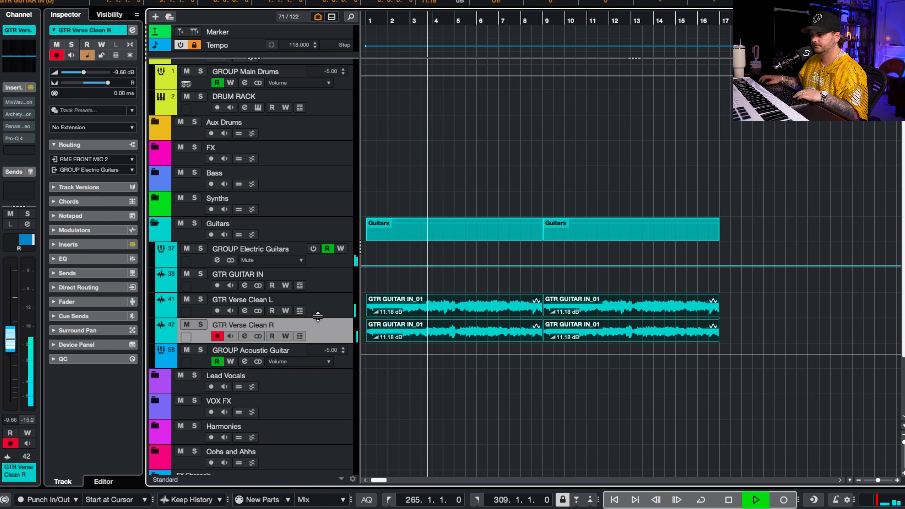
pyautogui.scroll(1, 413, 307)
pyautogui.hscroll(1, 413, 307)
pyautogui.press('space')
pyautogui.scroll(-2, 413, 307)
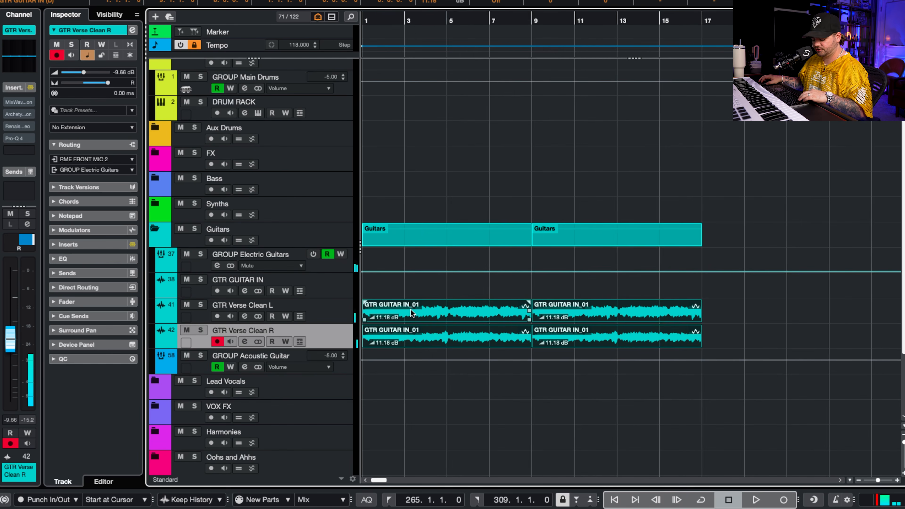
pyautogui.press('super+z')
# Examine the Archetype Tim Henson insert on GTR Verse Clean L, covering its amp, pedals, time effects, EQ, cabinet and multivoicer sections.
pyautogui.click(332, 316)
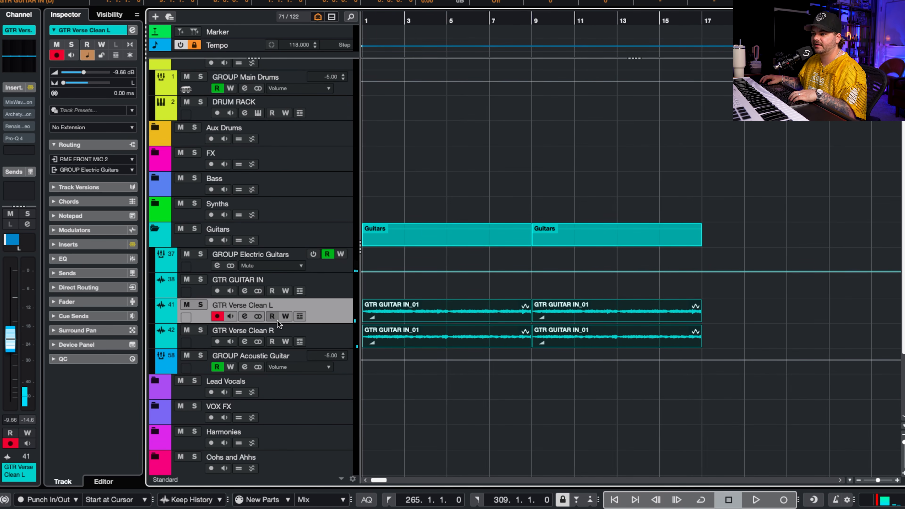
pyautogui.click(244, 317)
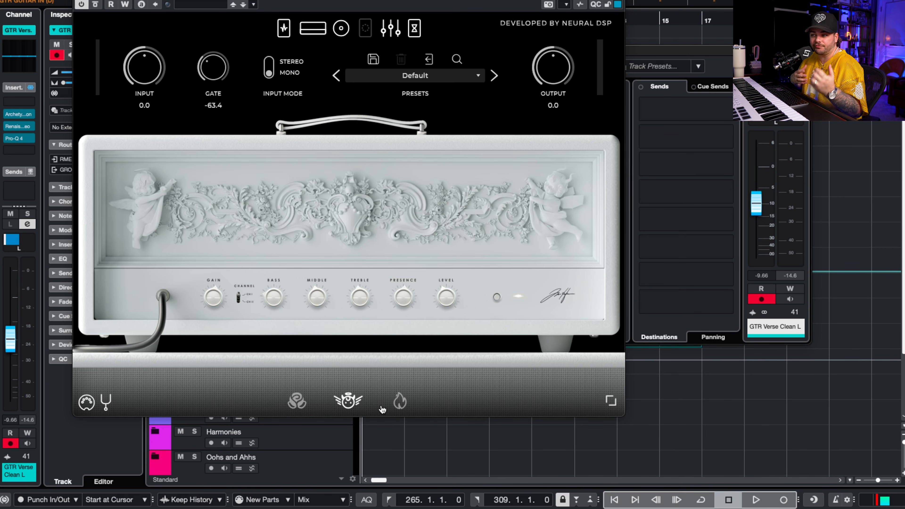
pyautogui.click(284, 28)
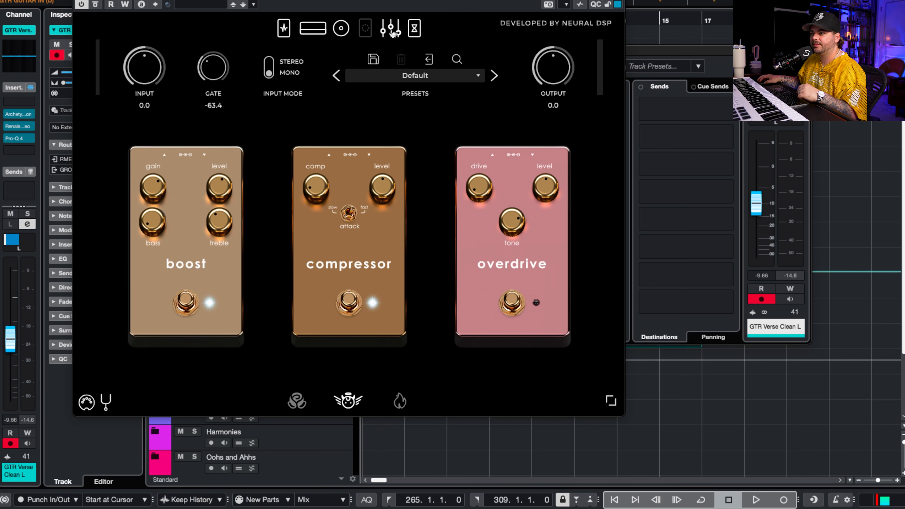
pyautogui.click(415, 28)
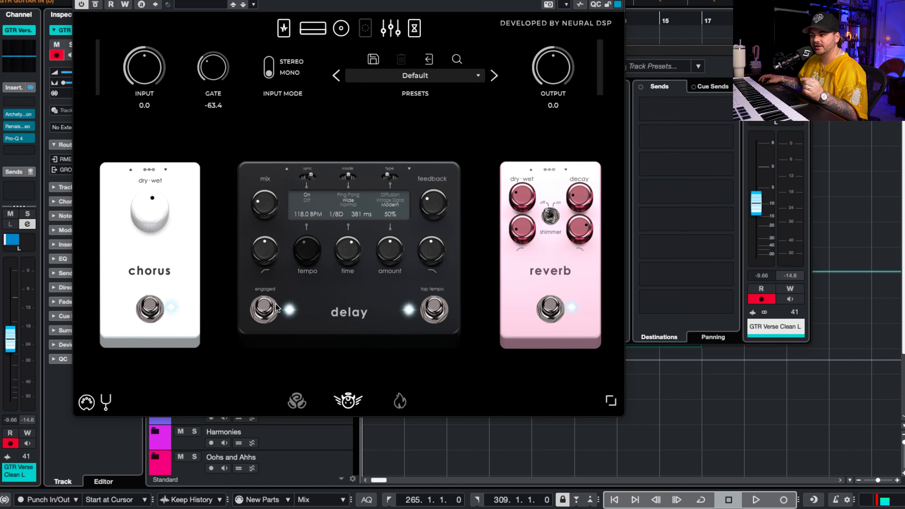
pyautogui.click(391, 28)
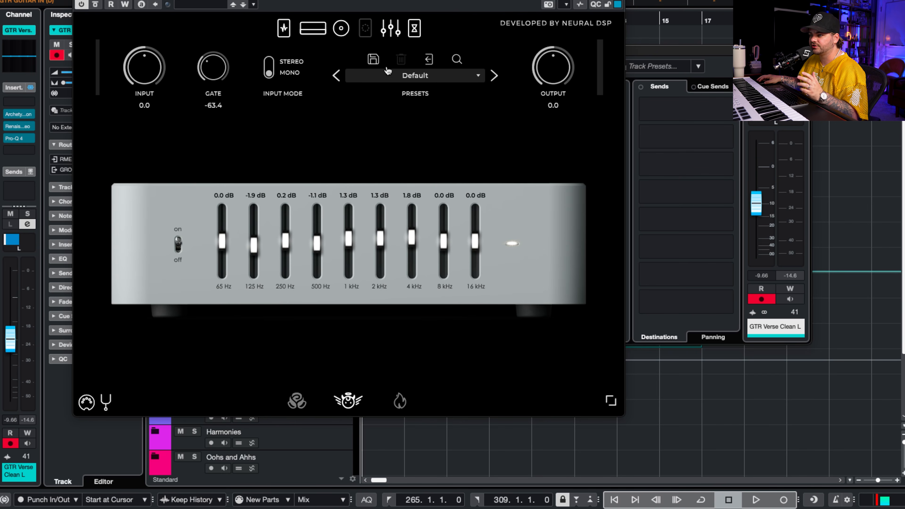
pyautogui.click(365, 31)
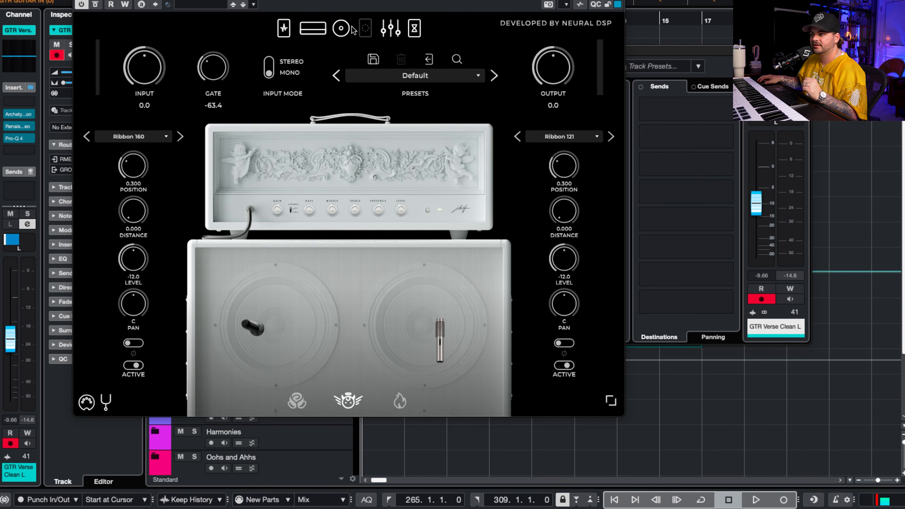
pyautogui.click(365, 31)
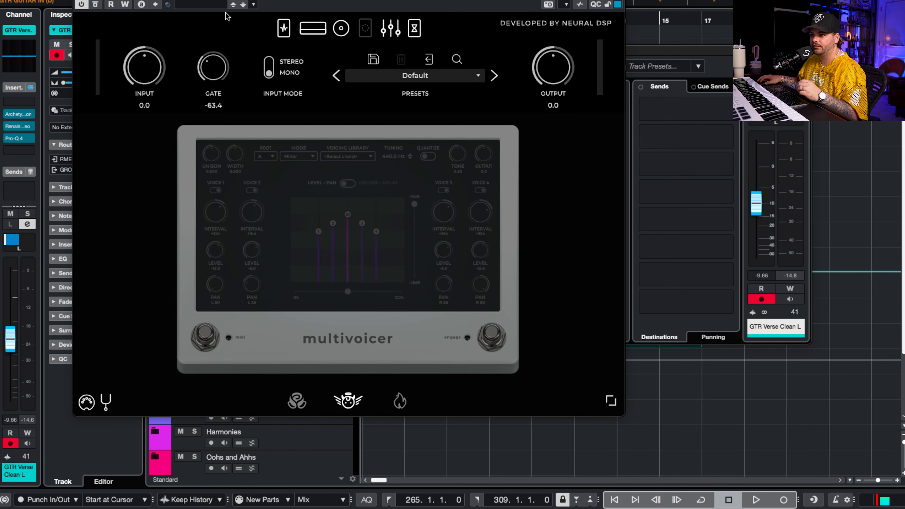
pyautogui.press('super+w')
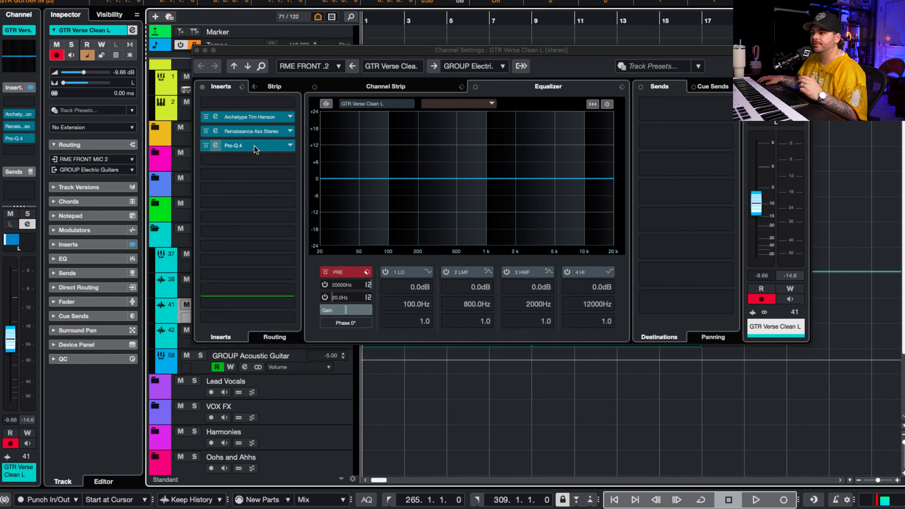
# Review the Renaissance Axx compressor and Pro-Q 4 curve on GTR Verse Clean L, closing the channel settings when done.
pyautogui.click(251, 132)
pyautogui.moveTo(830, 23); pyautogui.dragTo(459, 35)
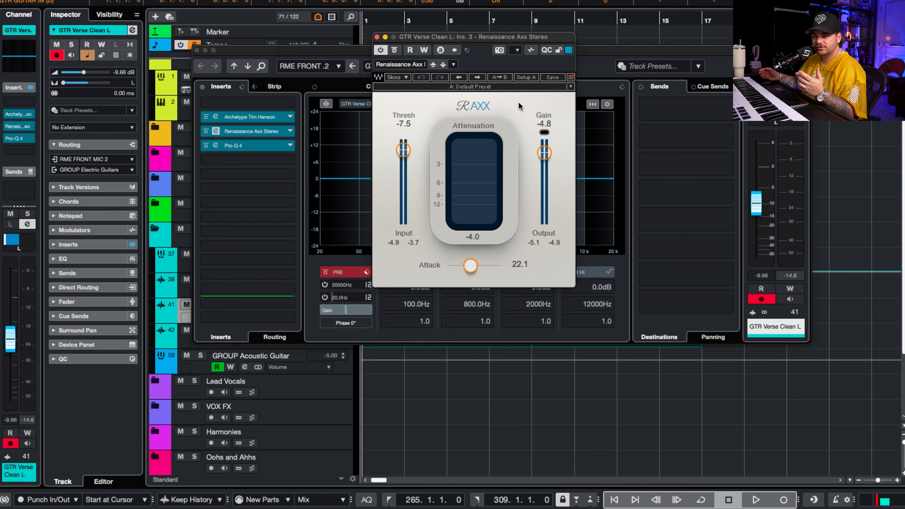
pyautogui.click(267, 148)
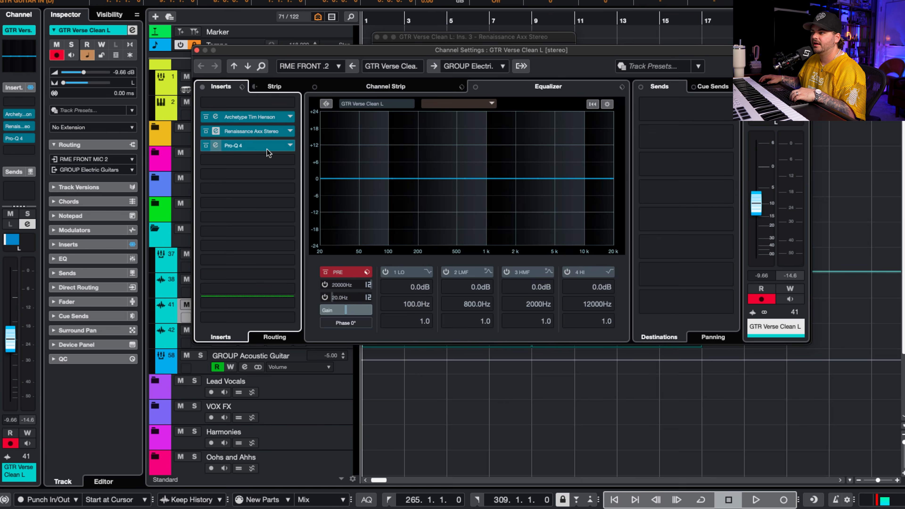
pyautogui.moveTo(793, 34); pyautogui.dragTo(444, 38)
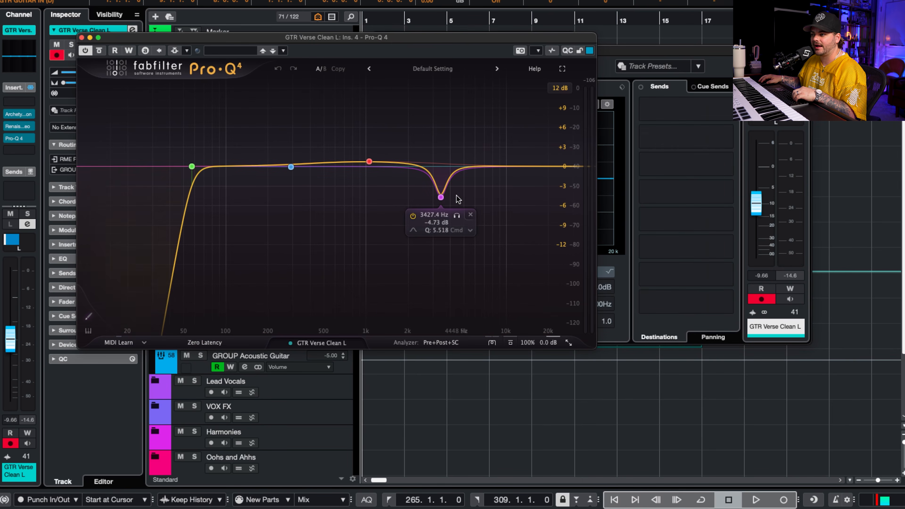
pyautogui.click(81, 38)
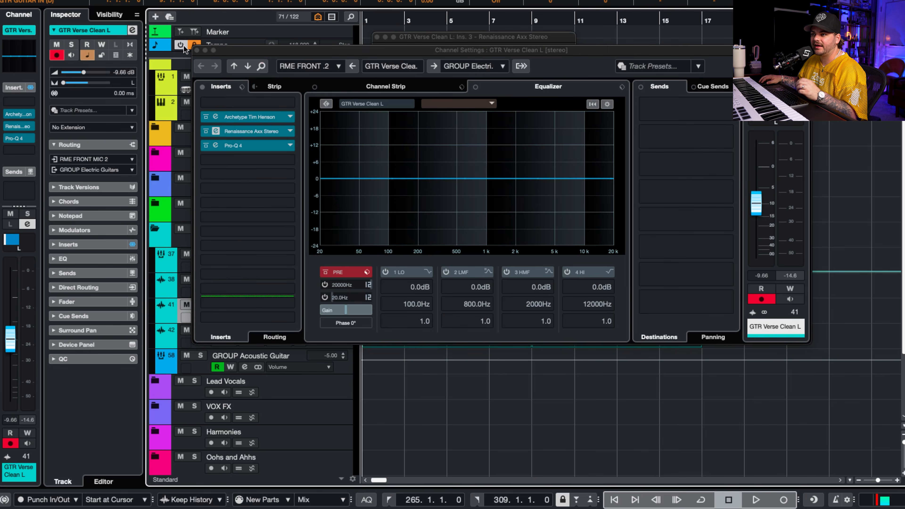
pyautogui.click(196, 49)
# Reactivate the bypassed inserts on GTR Verse Clean R and close the leftover Renaissance Axx window.
pyautogui.click(343, 336)
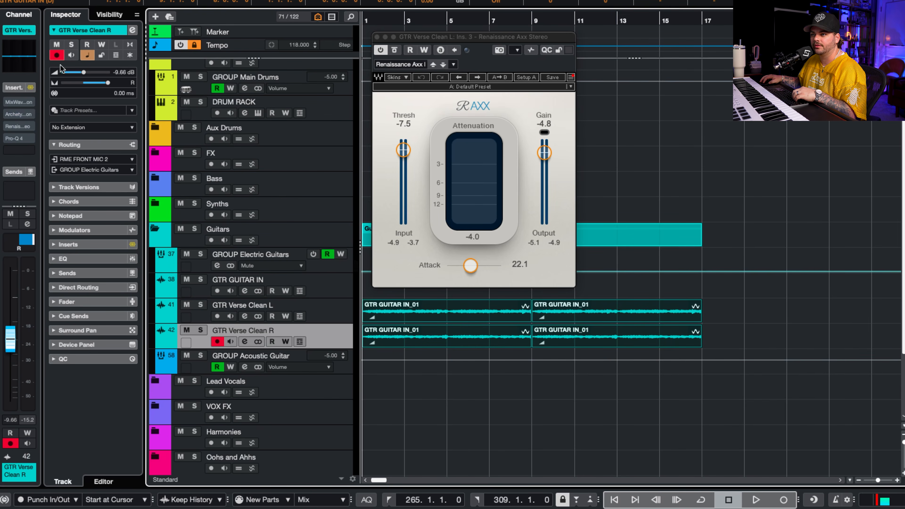
pyautogui.click(30, 88)
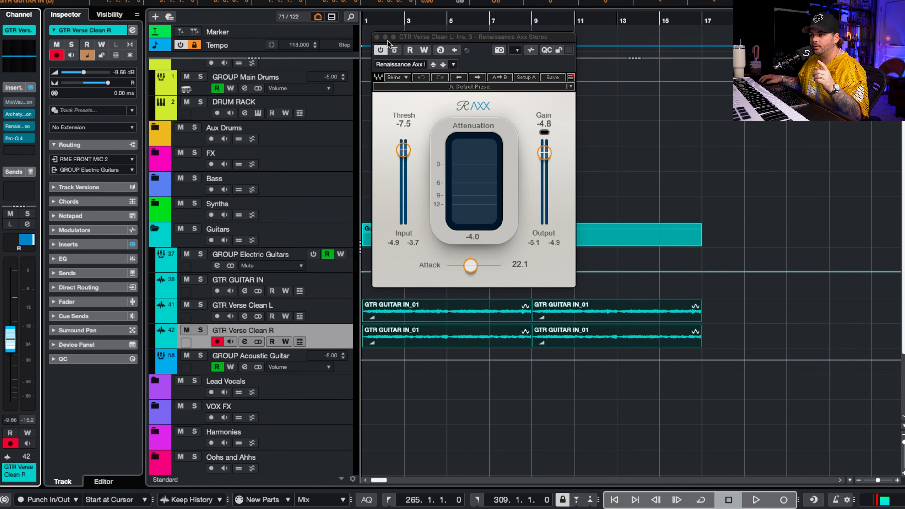
pyautogui.click(377, 37)
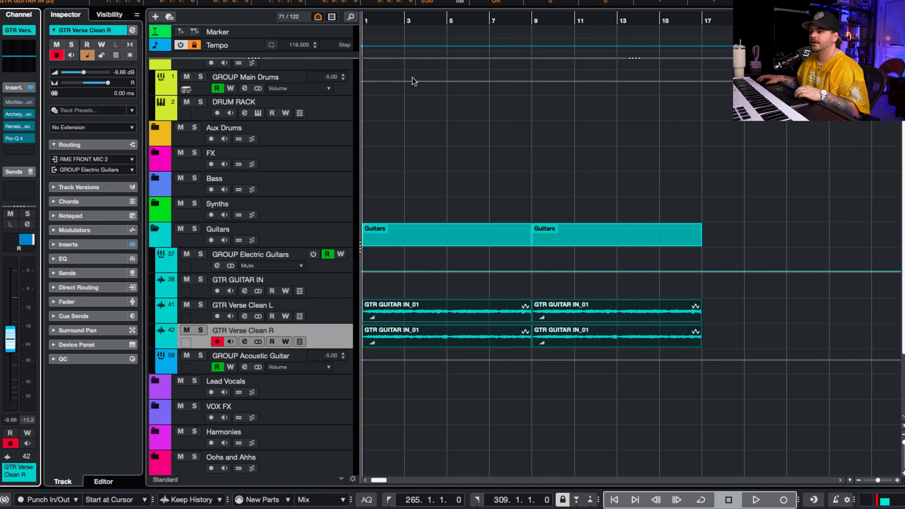
# Play back the opening bars of the processed clean verse guitars twice, selecting GTR Verse Clean L for the second pass.
pyautogui.press('space')
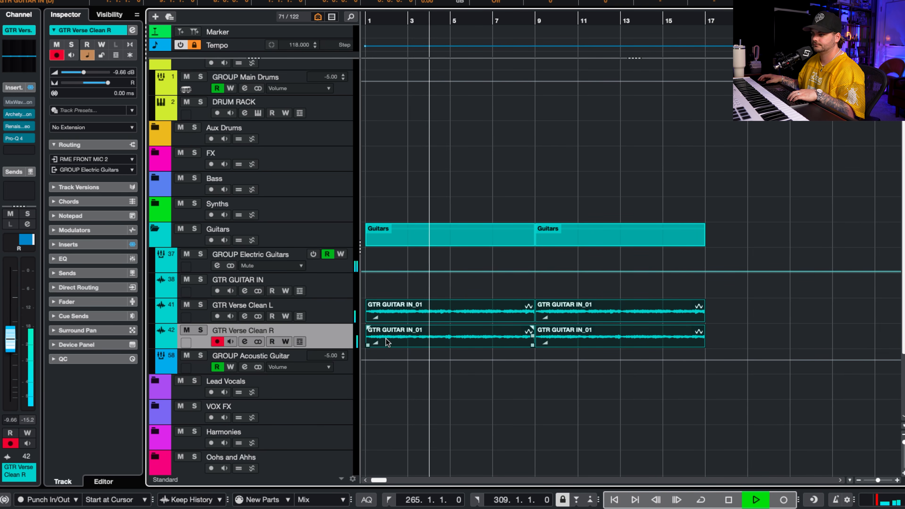
pyautogui.press('space')
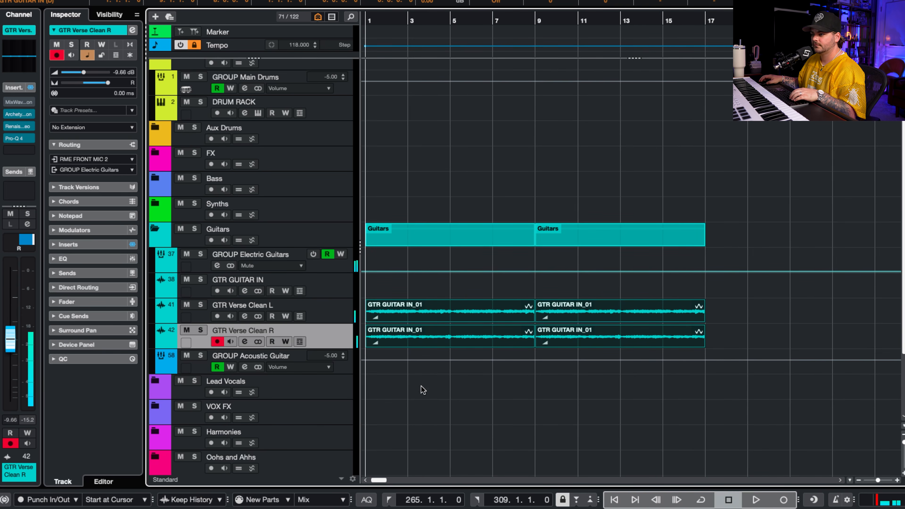
pyautogui.scroll(-4, 423, 390)
pyautogui.press('Up')
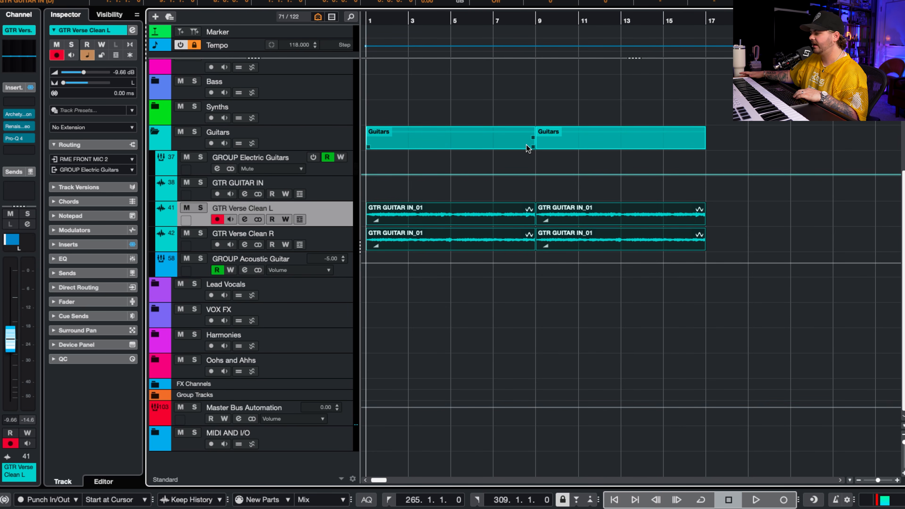
pyautogui.press('space')
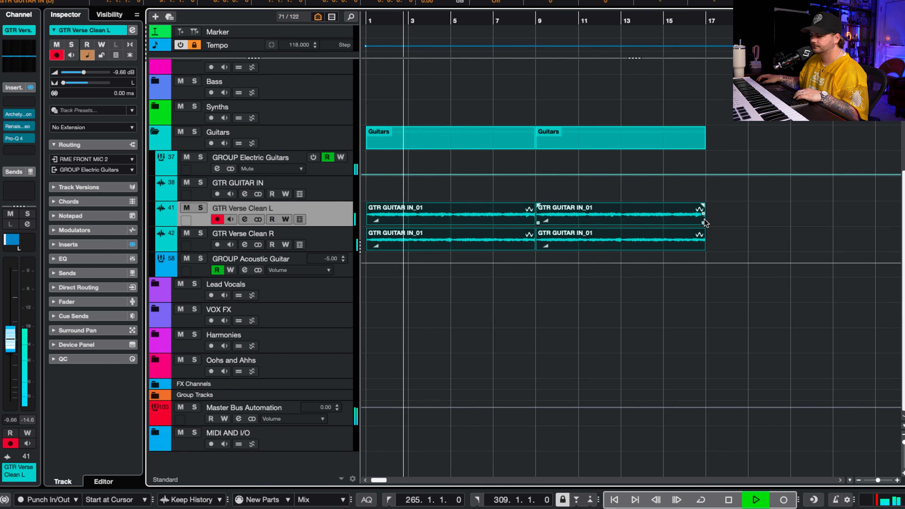
pyautogui.press('space')
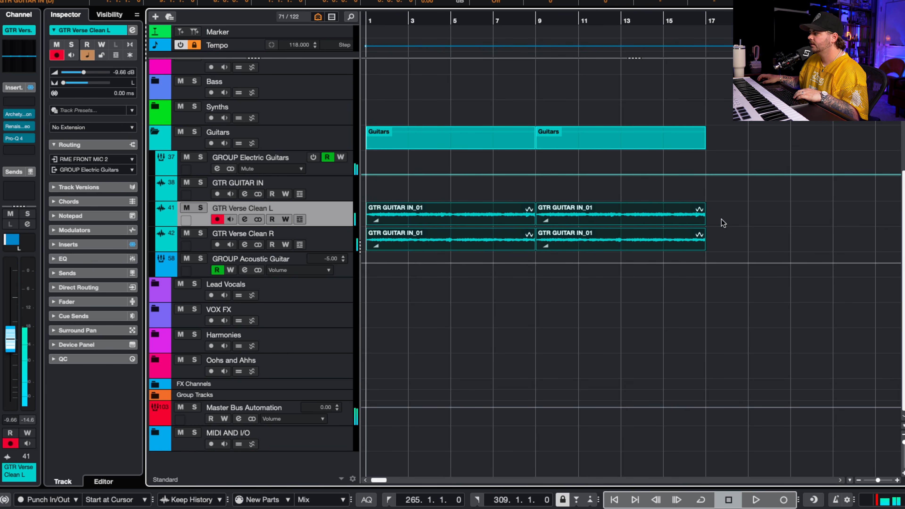
# Look over the acoustic stroke clips and check the channel settings of GROUP Acoustic Guitar for inserts.
pyautogui.scroll(4, 722, 220)
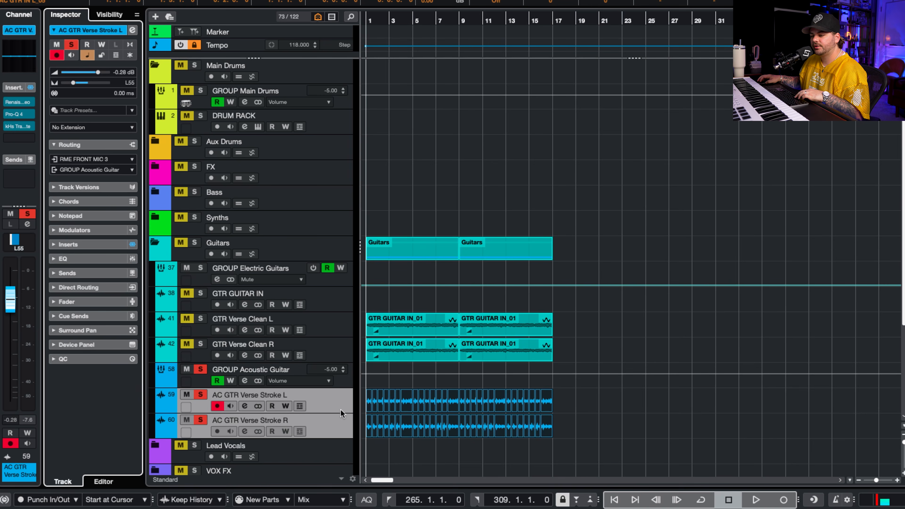
pyautogui.scroll(6, 416, 429)
pyautogui.hscroll(-5, 415, 429)
pyautogui.hscroll(-3, 415, 432)
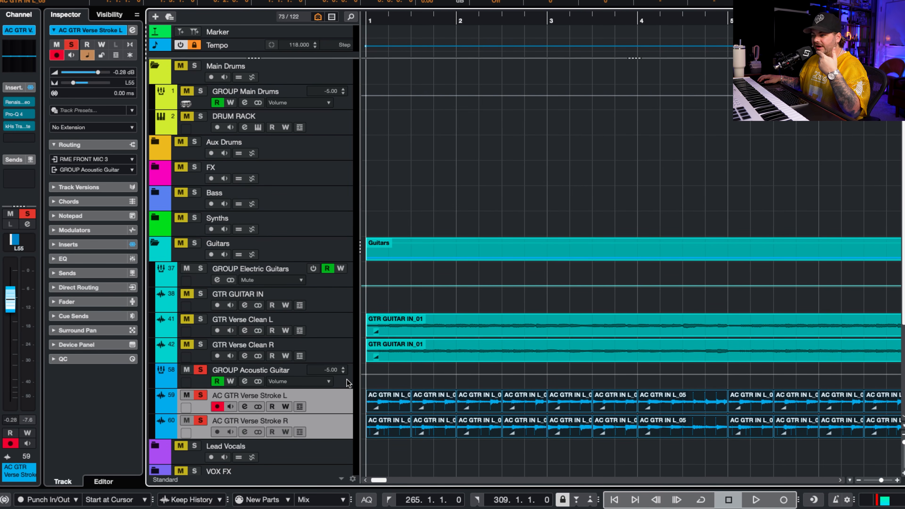
pyautogui.click(245, 381)
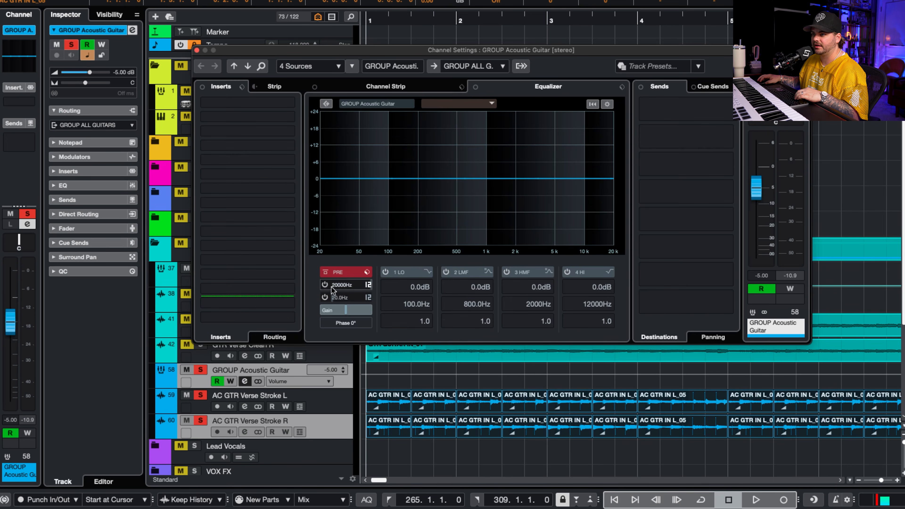
pyautogui.click(196, 49)
# Inspect the Pro-Q 4 equalizer curve on the AC GTR Verse Stroke L track.
pyautogui.click(246, 404)
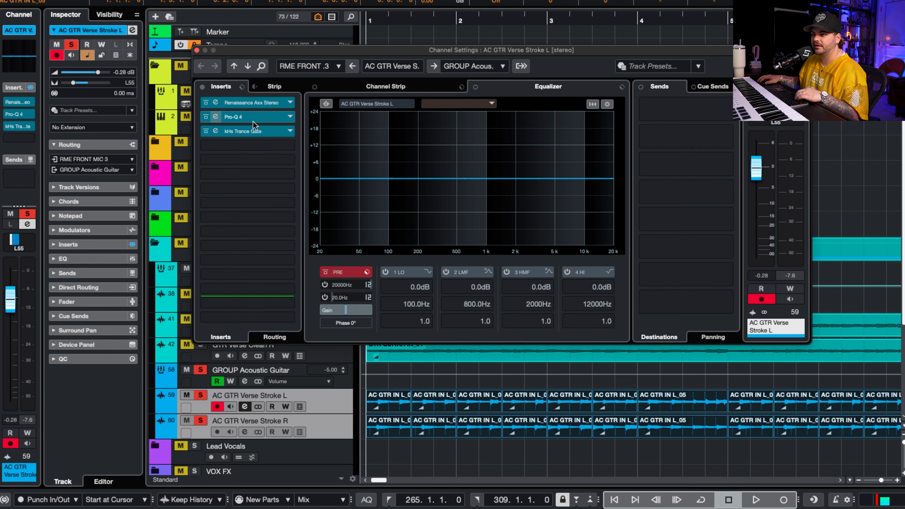
pyautogui.click(248, 115)
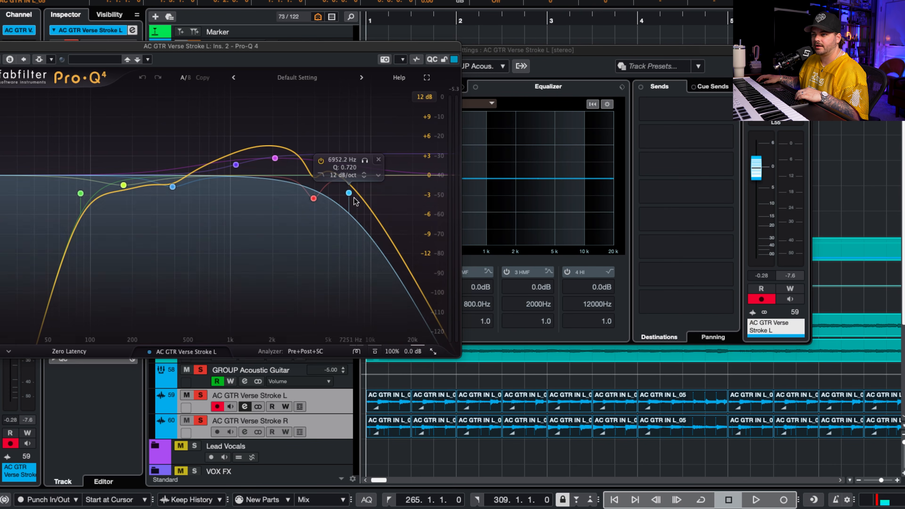
pyautogui.moveTo(1, 40); pyautogui.dragTo(140, 55)
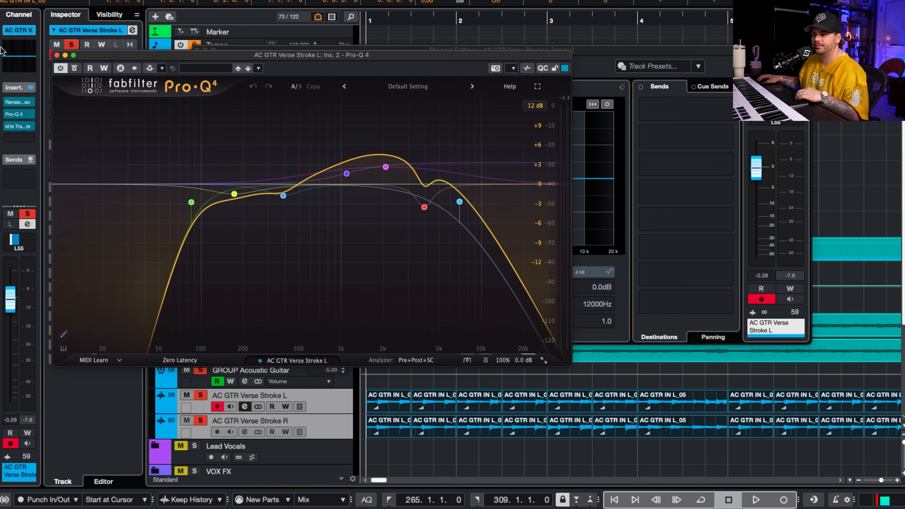
pyautogui.click(57, 55)
# Examine the kHs Trance Gate pattern on AC GTR Verse Stroke L while playing the soloed acoustic guitars.
pyautogui.click(244, 130)
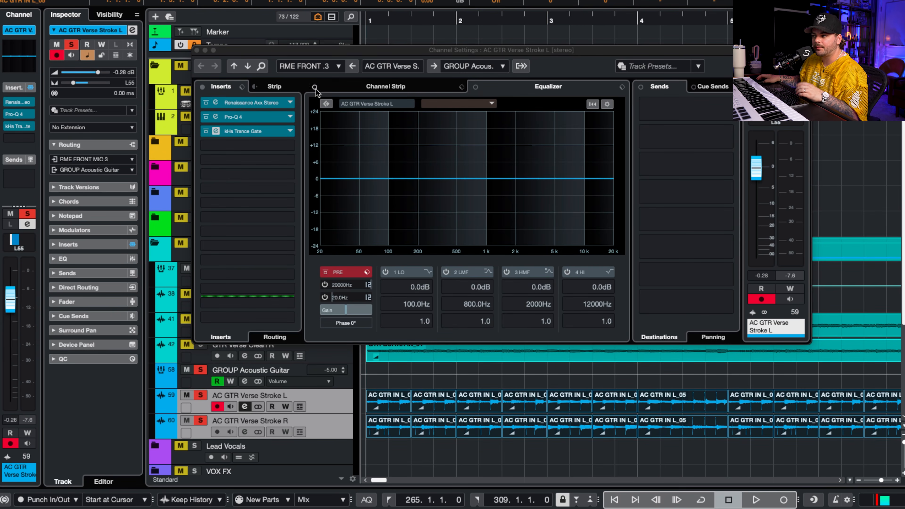
pyautogui.moveTo(617, 49); pyautogui.dragTo(380, 34)
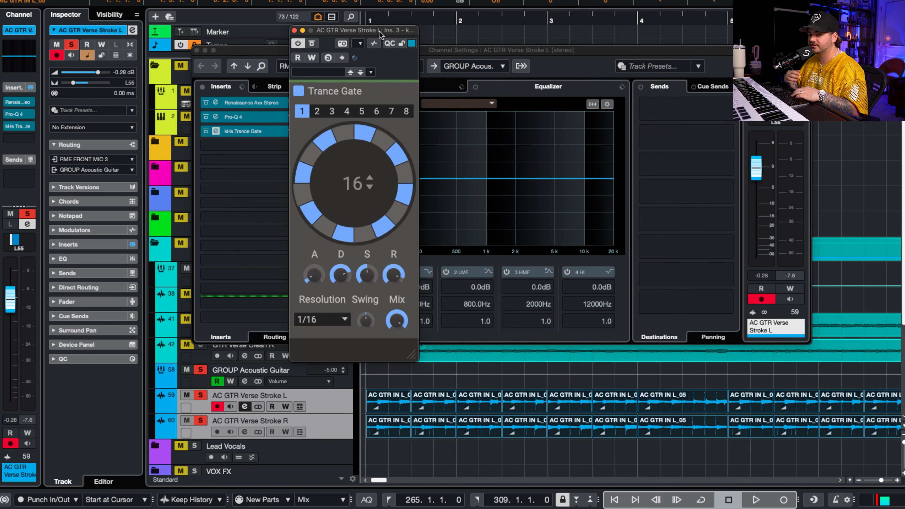
pyautogui.press('space')
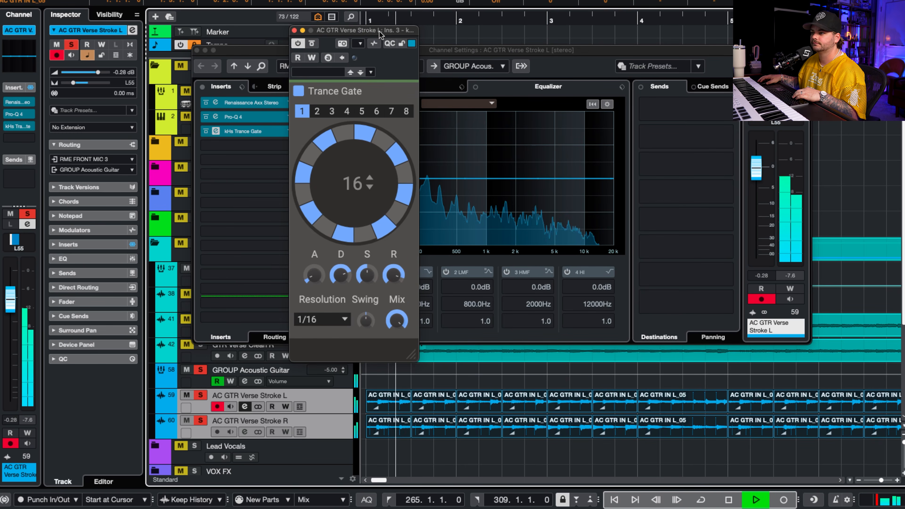
pyautogui.click(294, 30)
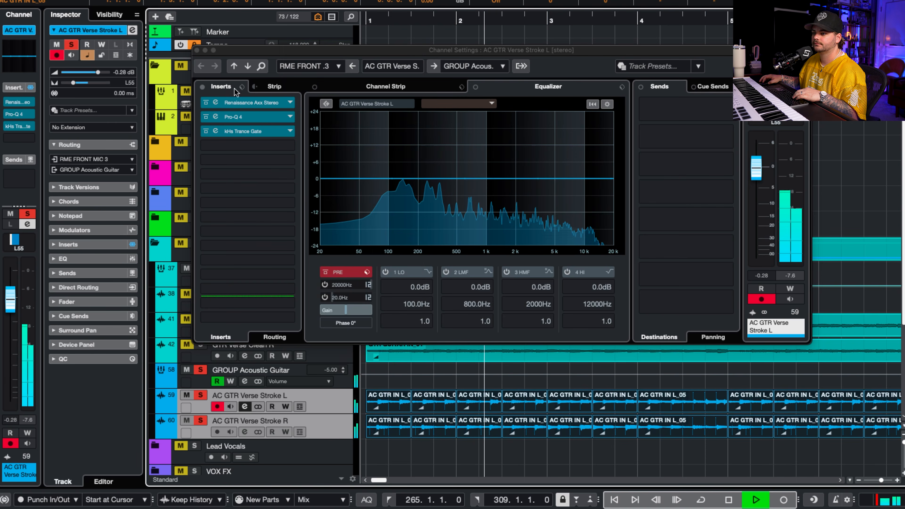
pyautogui.press('space')
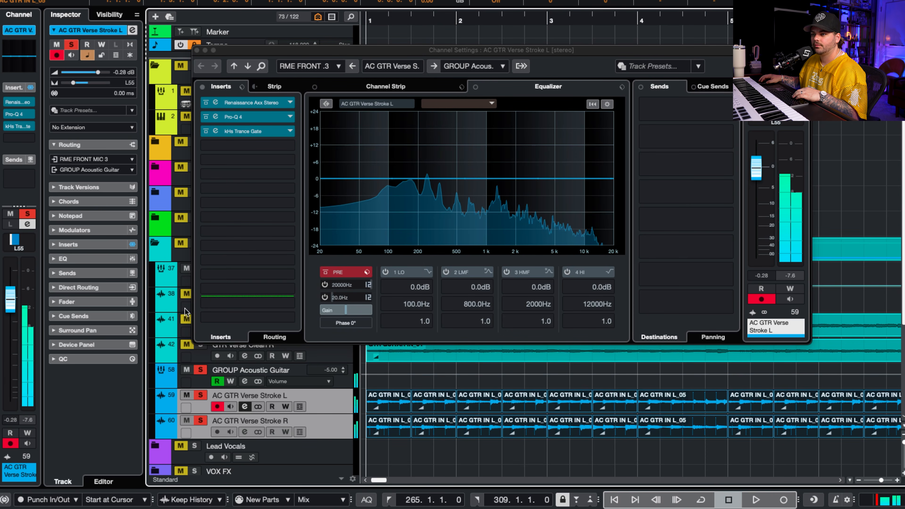
# Bypass all inserts on AC GTR Verse Stroke R and play back the soloed acoustic guitars.
pyautogui.press('Down')
pyautogui.click(134, 244)
pyautogui.press('space')
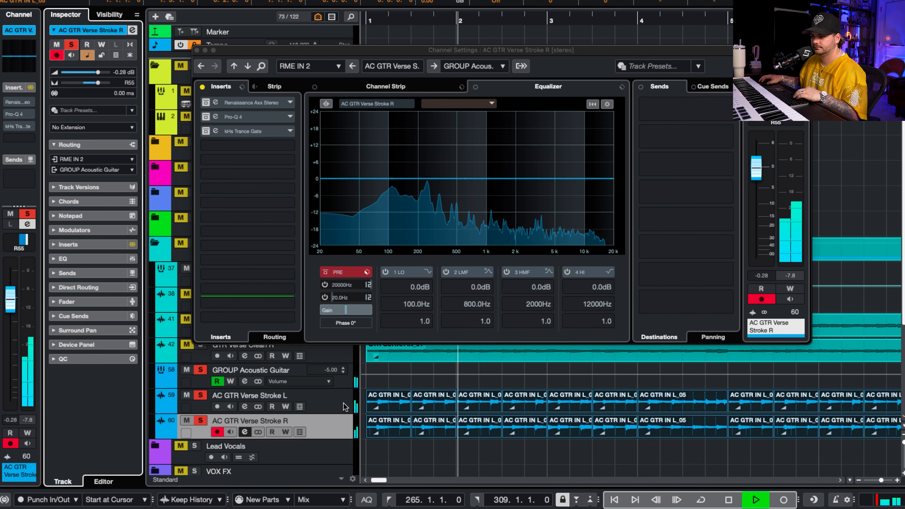
# Stop playback, re-enable all inserts on AC GTR Verse Stroke R, and close its channel settings.
pyautogui.press('space')
pyautogui.press('Up')
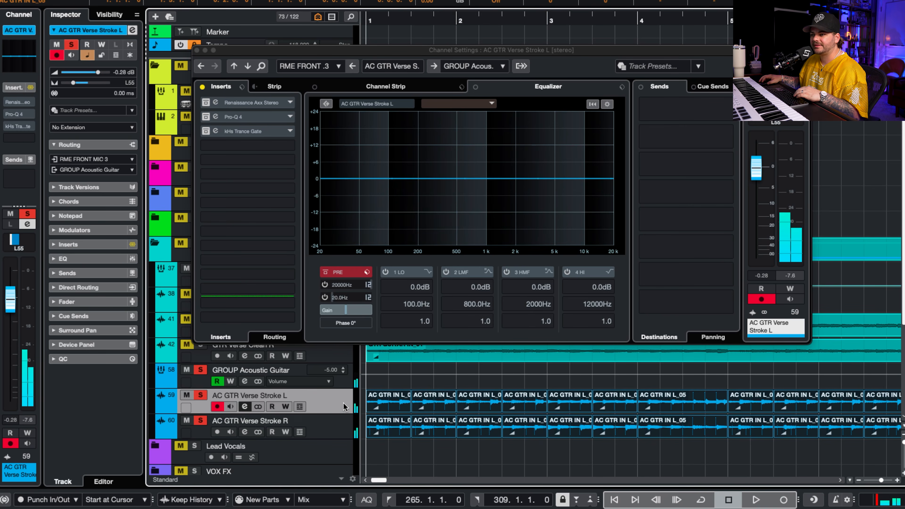
pyautogui.press('Down')
pyautogui.click(132, 244)
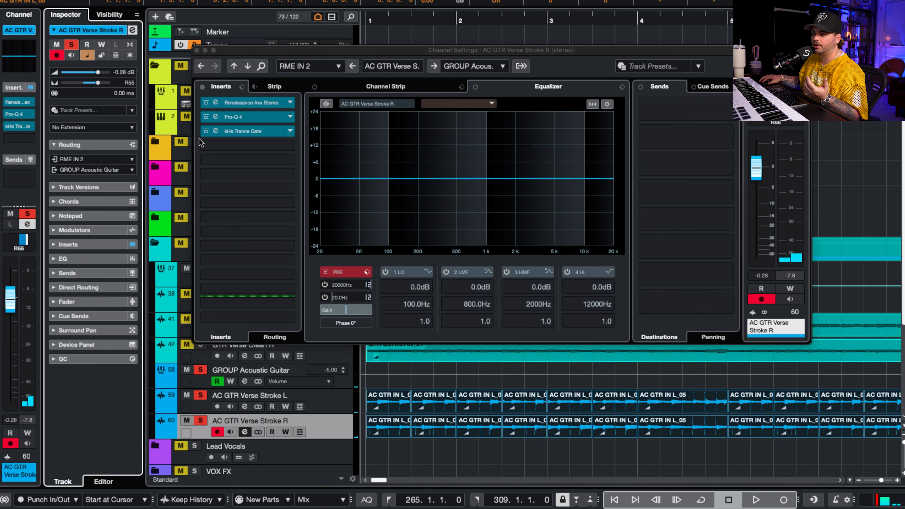
pyautogui.click(197, 51)
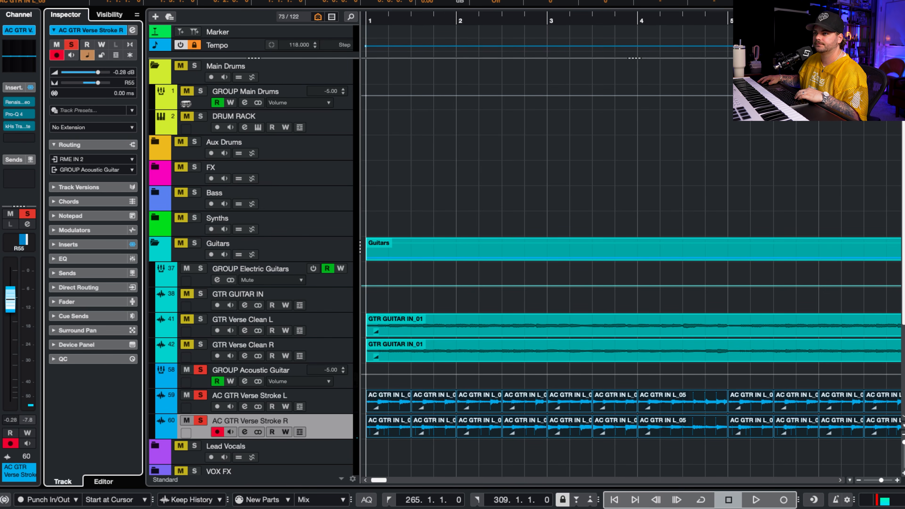
# Play back the clean electric and acoustic stroke guitars together across the whole verse part.
pyautogui.press('space')
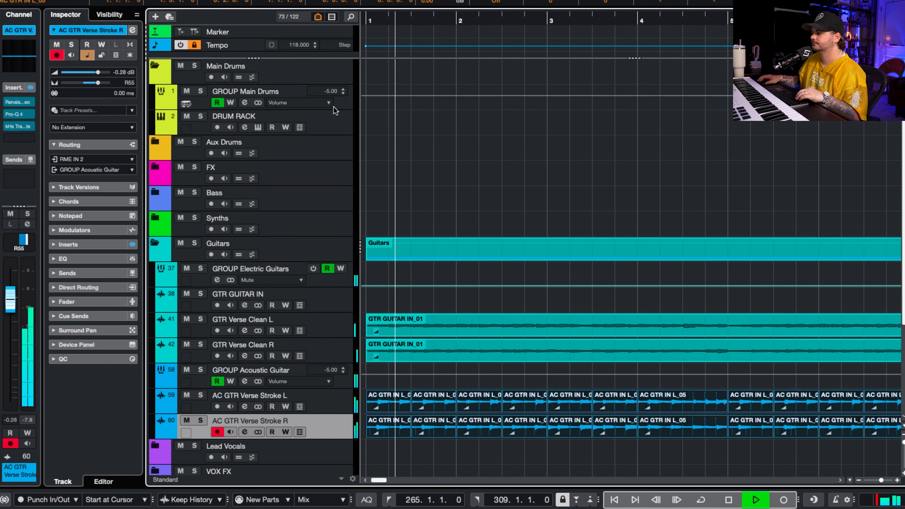
pyautogui.press('g')
pyautogui.press('g')
pyautogui.press('g')
pyautogui.press('g')
pyautogui.press('g')
pyautogui.press('g')
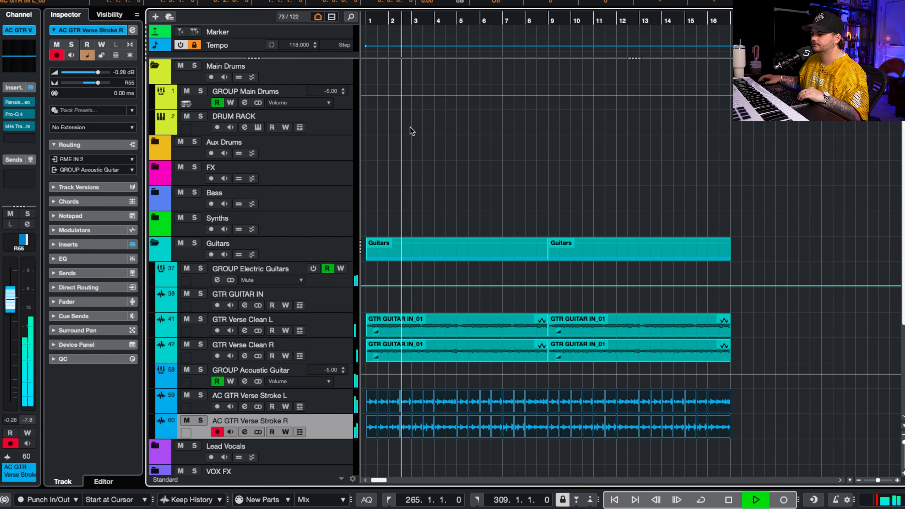
pyautogui.press('g')
pyautogui.press('g')
pyautogui.press('g')
pyautogui.press('space')
# Move the verse clean electric and acoustic stroke clips one bar to the right so they start at bar 2.
pyautogui.press('h')
pyautogui.press('h')
pyautogui.press('h')
pyautogui.press('h')
pyautogui.press('h')
pyautogui.press('h')
pyautogui.press('h')
pyautogui.press('h')
pyautogui.hscroll(-3, 385, 345)
pyautogui.moveTo(404, 323); pyautogui.dragTo(480, 329)
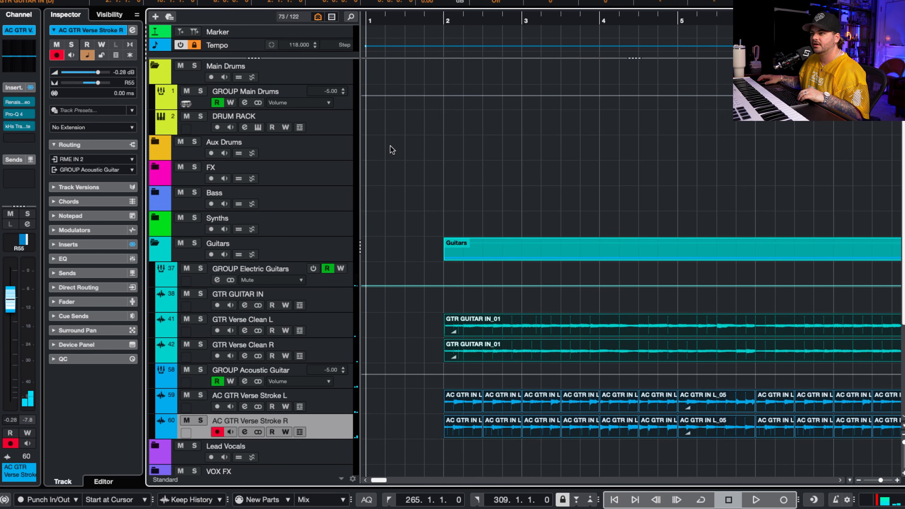
# Browse the alternative kick drums in the GGD drum kit and examine the microphone levels of the current kick.
pyautogui.rightClick(322, 116)
pyautogui.moveTo(342, 124)
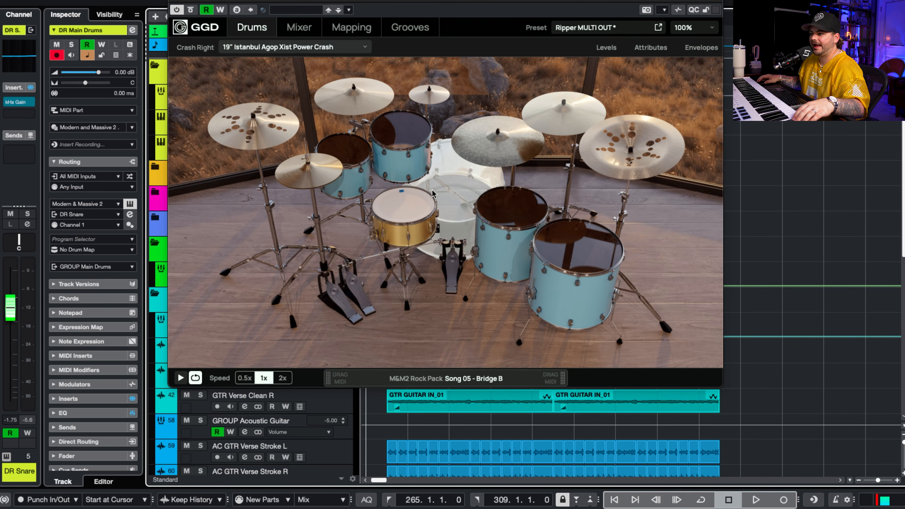
pyautogui.rightClick(452, 193)
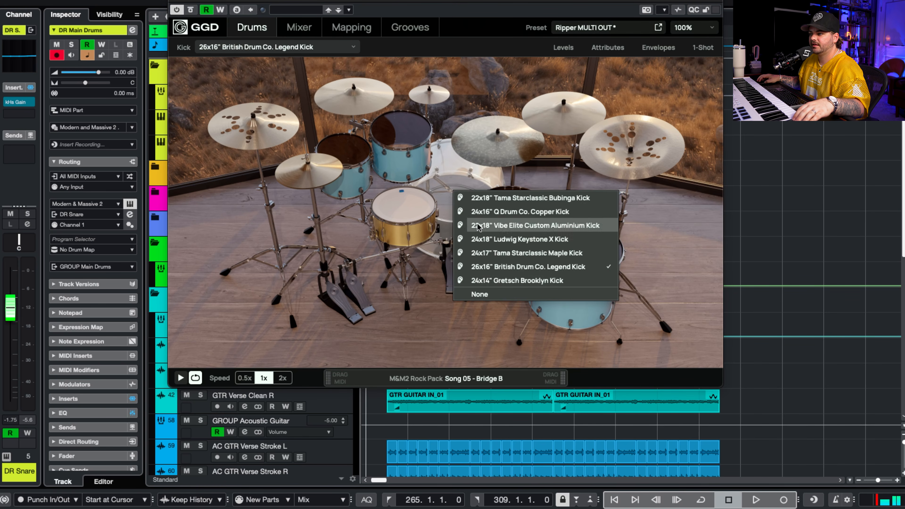
pyautogui.click(559, 49)
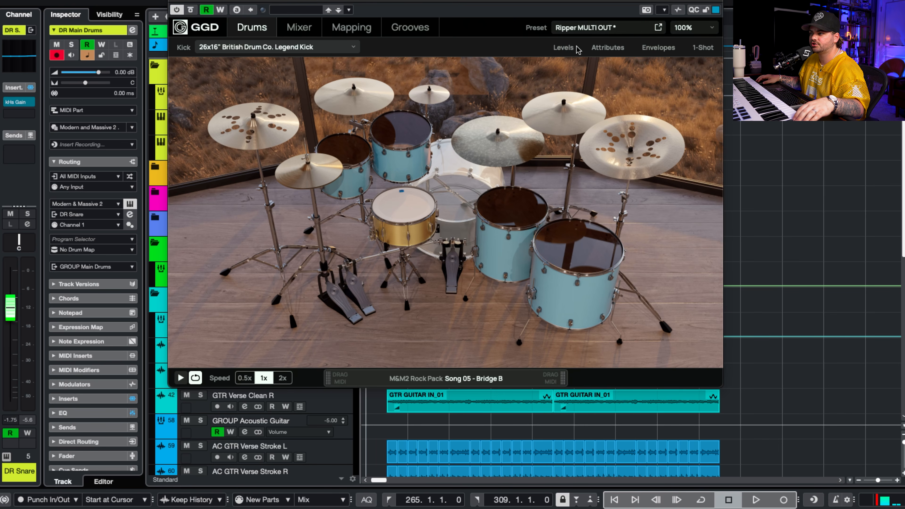
pyautogui.click(590, 49)
pyautogui.click(575, 50)
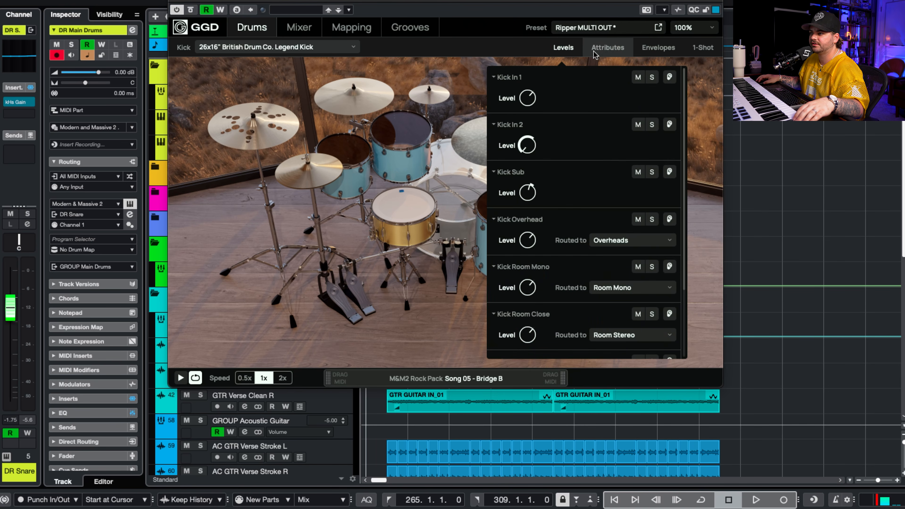
pyautogui.moveTo(525, 151)
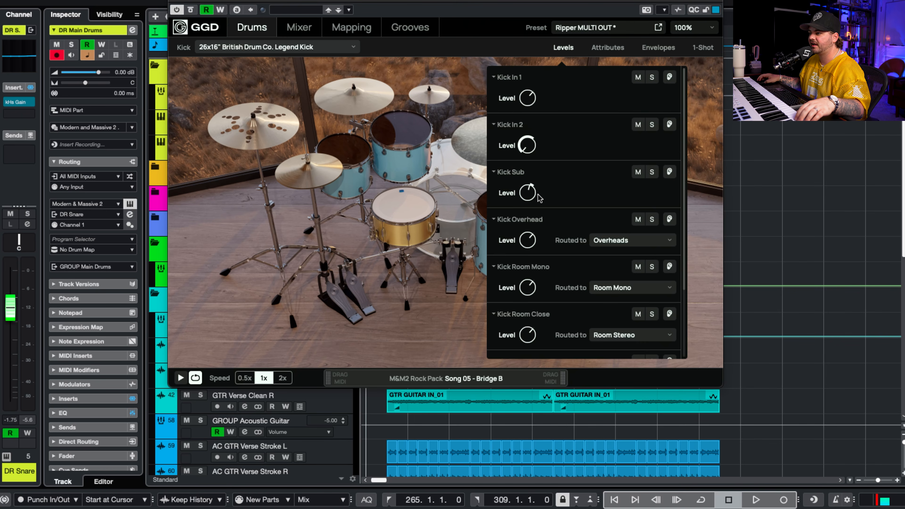
# Try different Humanize amounts in the kick attributes, settling on a low Velocity and a Time of 7.5%.
pyautogui.click(593, 50)
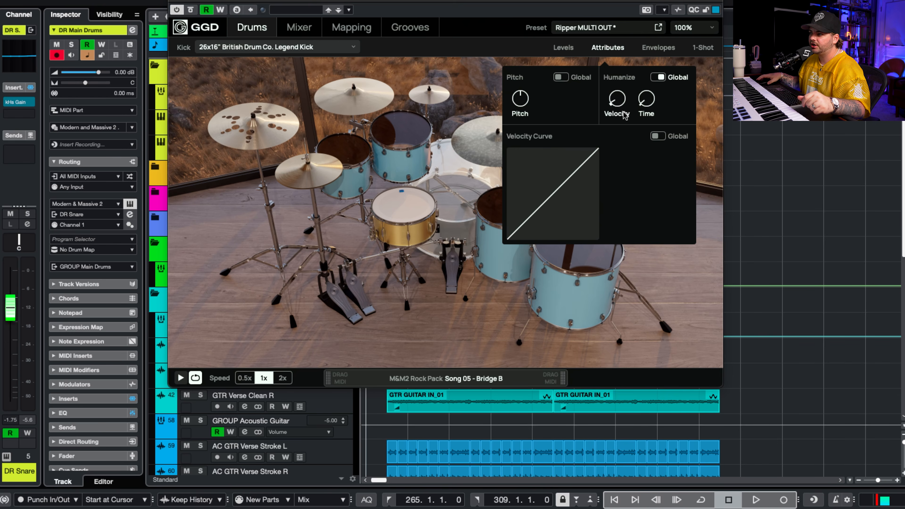
pyautogui.moveTo(632, 92); pyautogui.dragTo(628, 73)
pyautogui.moveTo(655, 107); pyautogui.dragTo(655, 96)
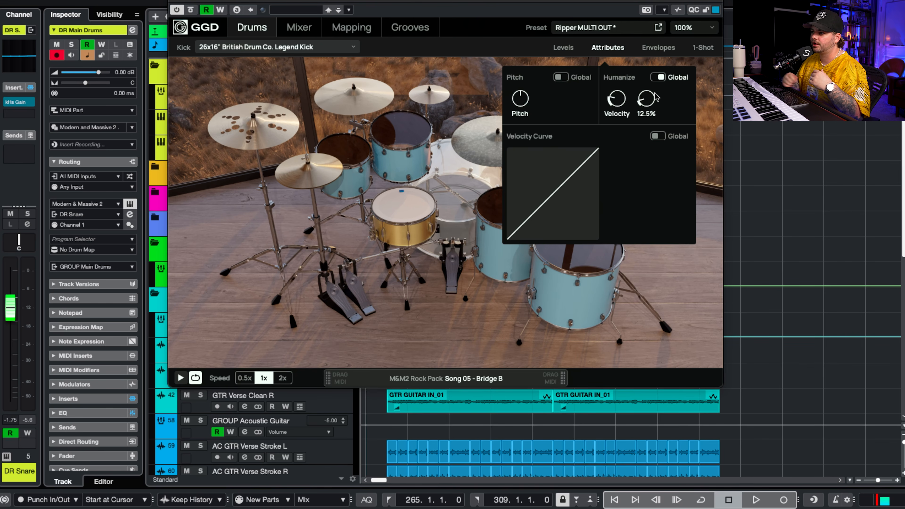
pyautogui.moveTo(624, 102); pyautogui.dragTo(645, 27)
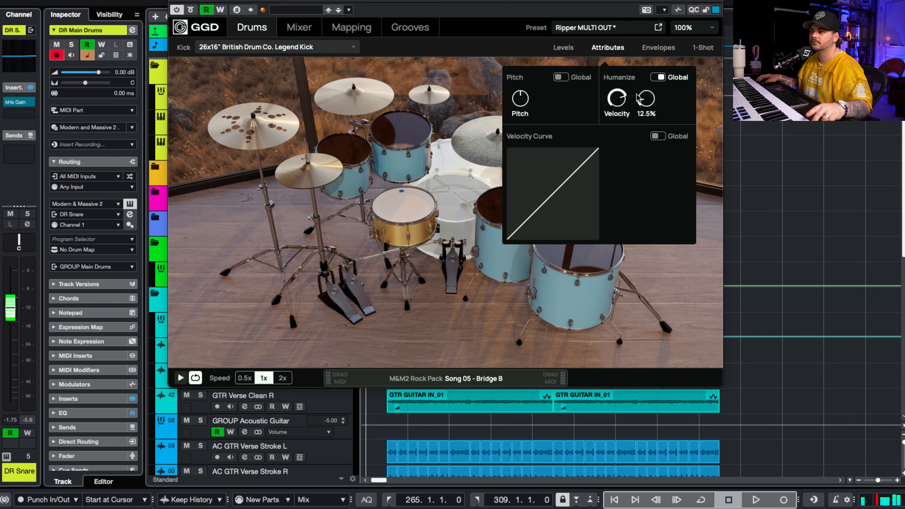
pyautogui.moveTo(618, 100); pyautogui.dragTo(609, 191)
pyautogui.moveTo(648, 104); pyautogui.dragTo(656, 79)
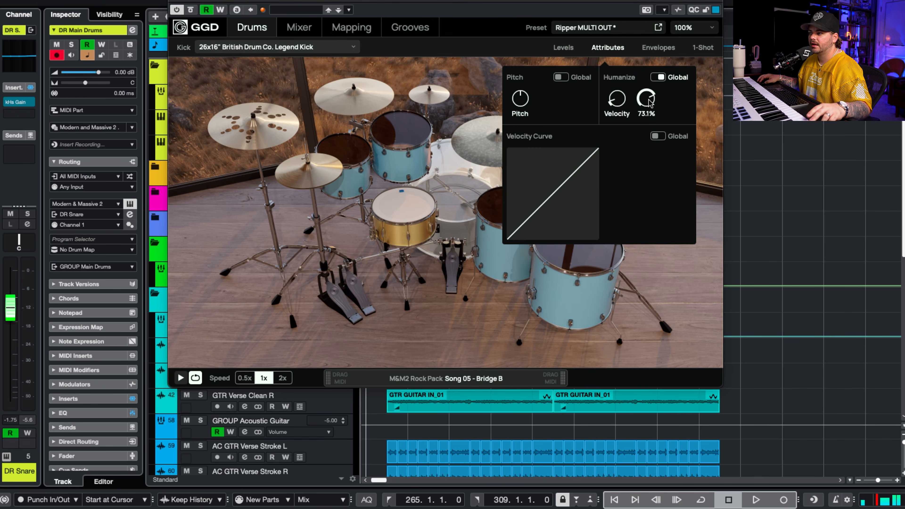
pyautogui.moveTo(658, 102); pyautogui.dragTo(622, 217)
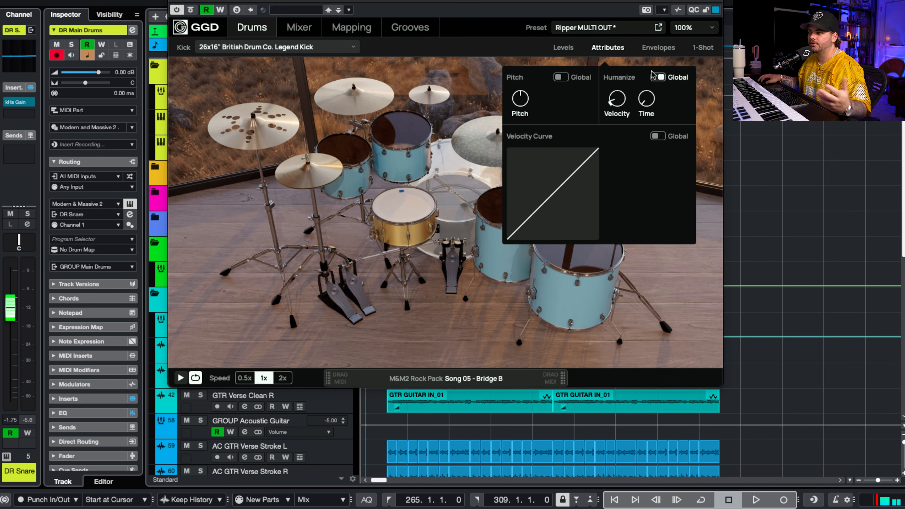
pyautogui.moveTo(651, 103)
pyautogui.mouseDown()
pyautogui.moveTo(653, 95)
pyautogui.moveTo(651, 106)
pyautogui.mouseUp()
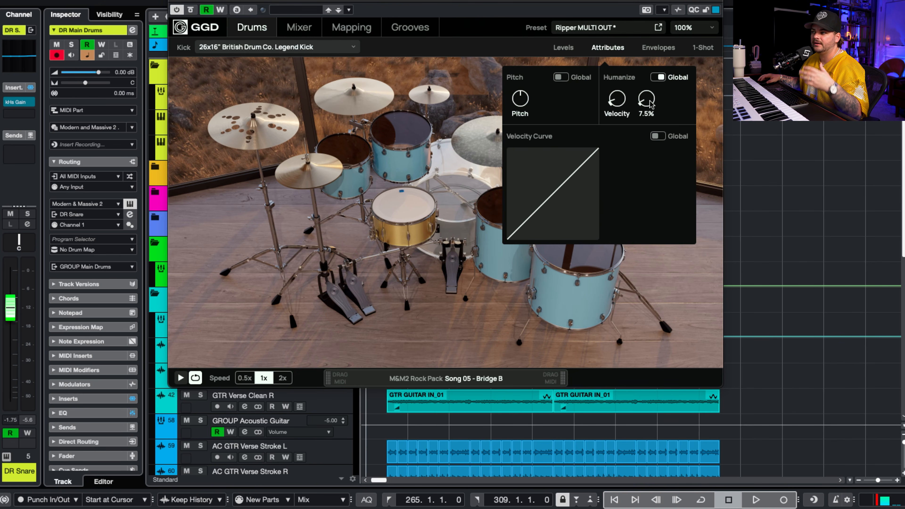
# Review the kick's envelopes and its 1-Shot blend, including the samples available for Sample A.
pyautogui.click(646, 49)
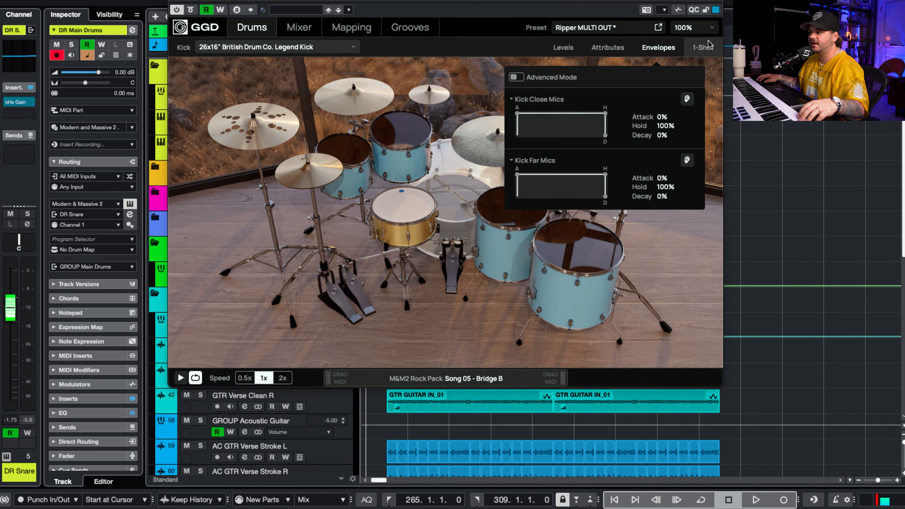
pyautogui.click(705, 47)
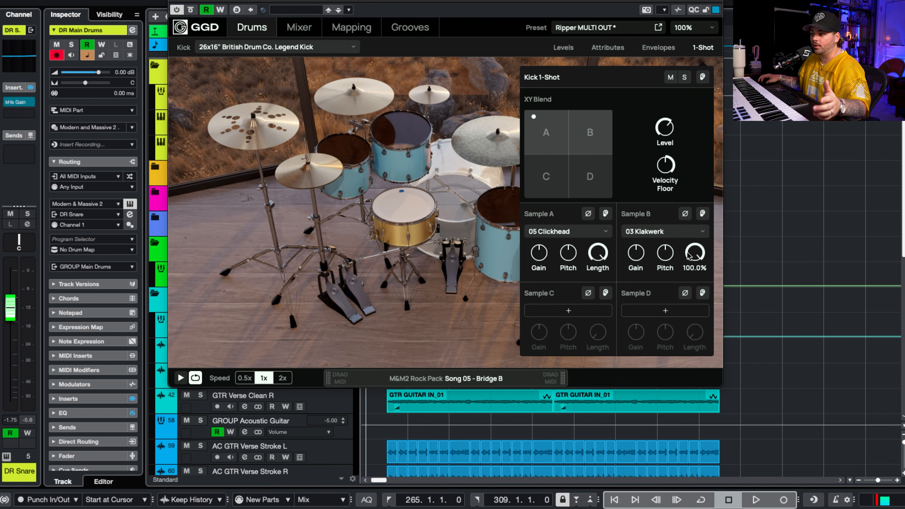
pyautogui.click(570, 232)
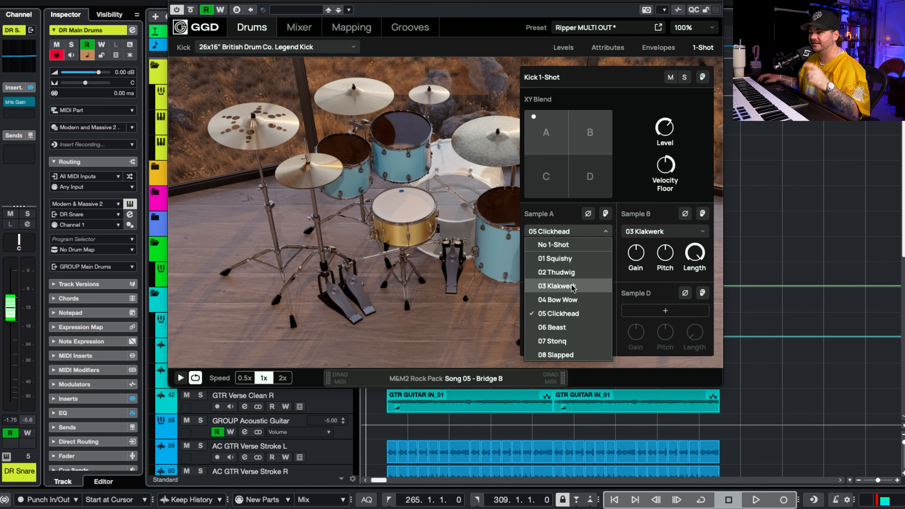
pyautogui.click(634, 71)
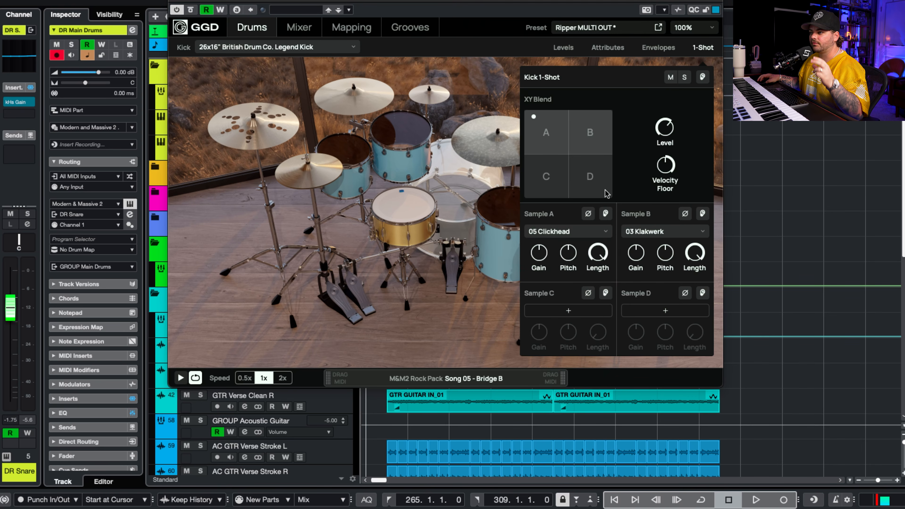
# Audition the kick 1-shots 05 Clickhead and 03 Klakwerk, and close the 1-Shot settings.
pyautogui.click(605, 214)
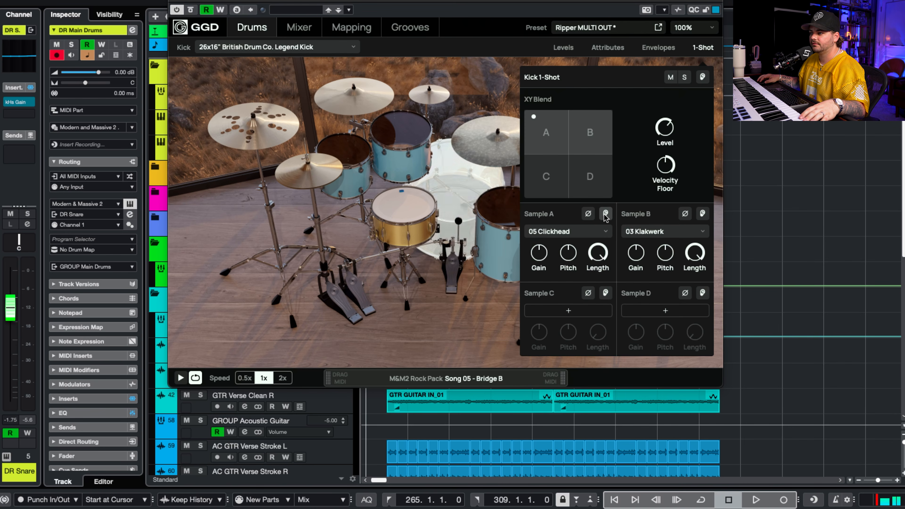
pyautogui.click(702, 214)
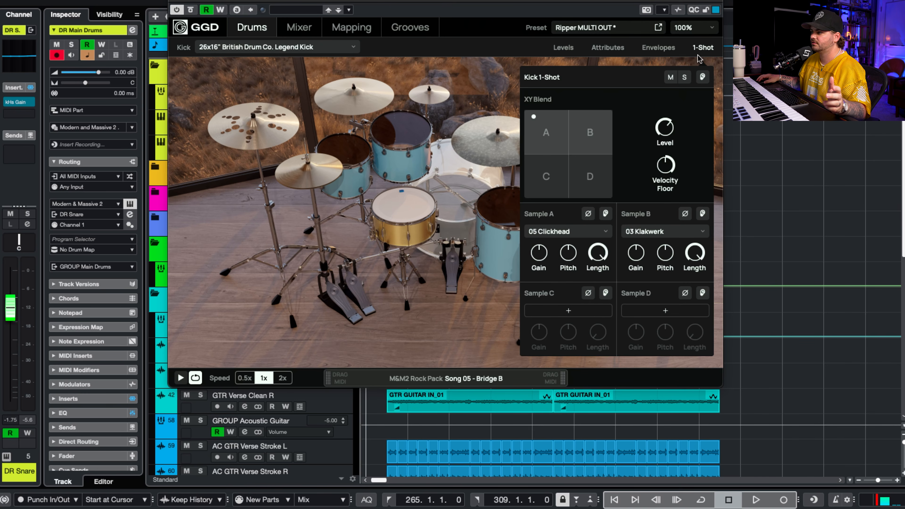
pyautogui.click(685, 78)
pyautogui.click(700, 49)
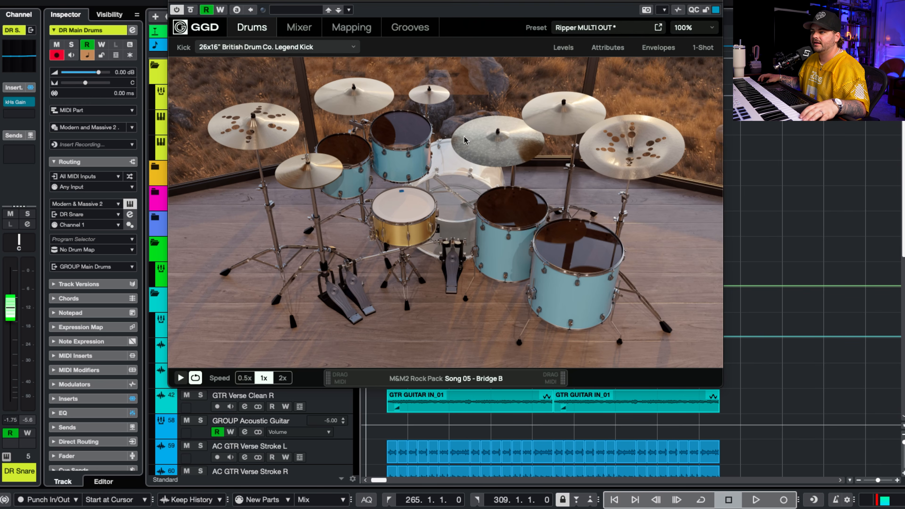
# Inspect the Modern Compressor settings on the Kick In 1 channel of the drum mixer.
pyautogui.click(299, 27)
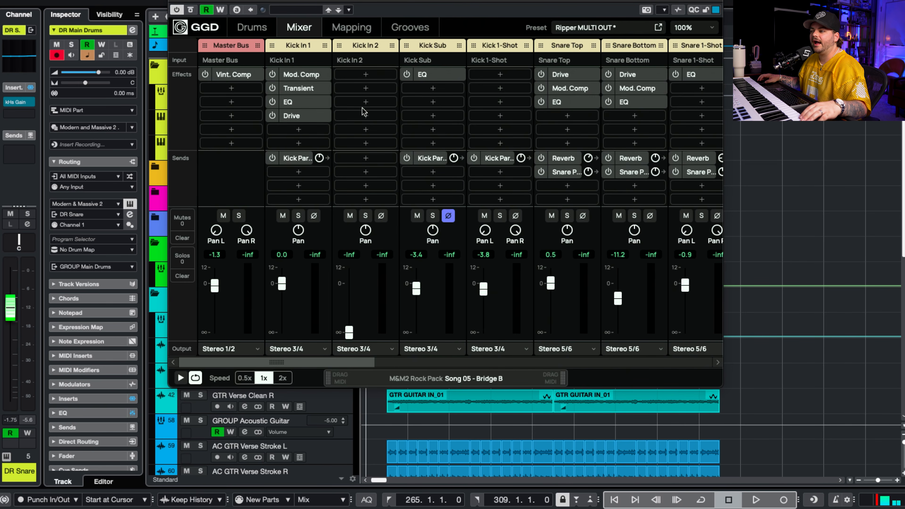
pyautogui.click(302, 74)
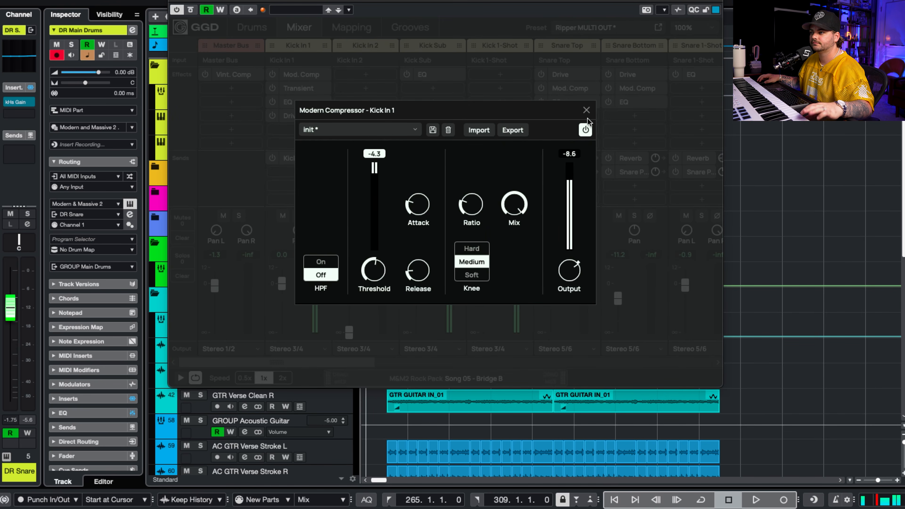
pyautogui.click(586, 110)
# Raise the Sustain slightly in the Transient effect on Kick In 1.
pyautogui.click(290, 84)
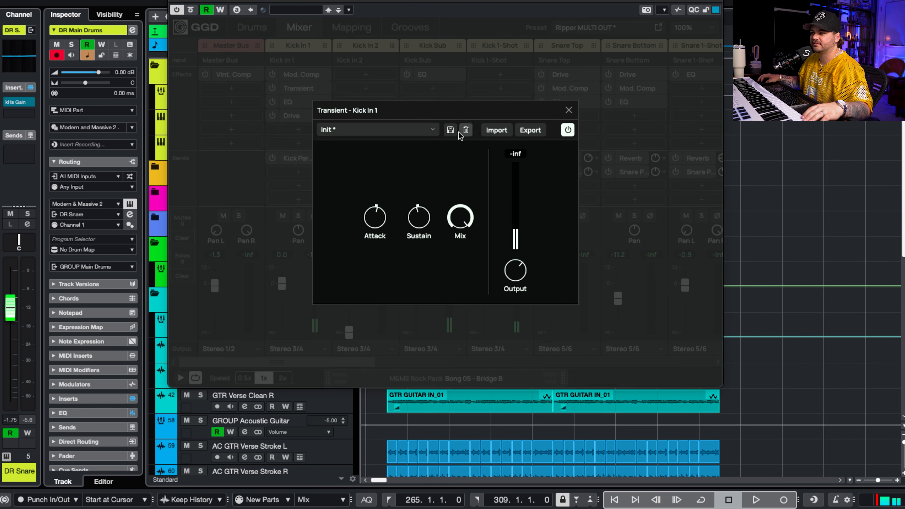
pyautogui.moveTo(410, 221)
pyautogui.mouseDown()
pyautogui.moveTo(432, 188)
pyautogui.moveTo(421, 218)
pyautogui.mouseUp()
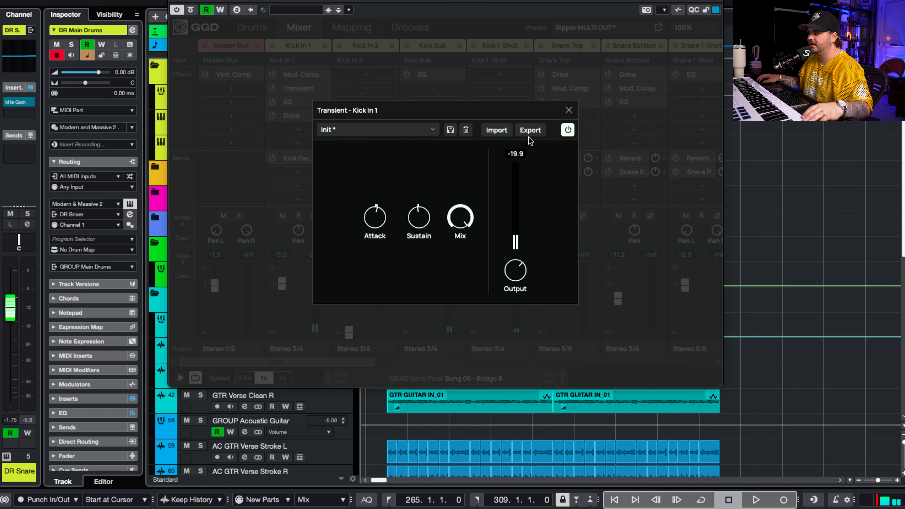
pyautogui.click(569, 110)
# Set EQ band 1 on Kick In 1 to a 6.6 dB boost at 4.4 kHz and review the curve.
pyautogui.click(301, 102)
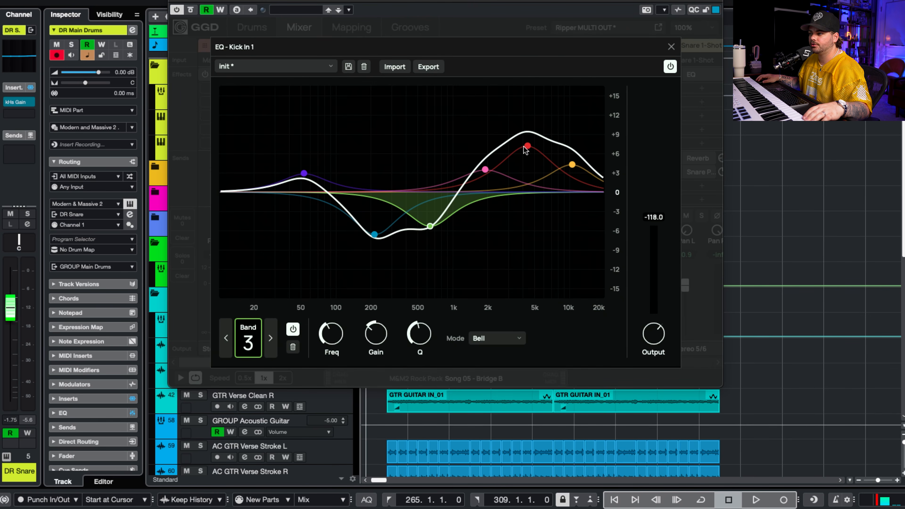
pyautogui.moveTo(525, 147); pyautogui.dragTo(526, 151)
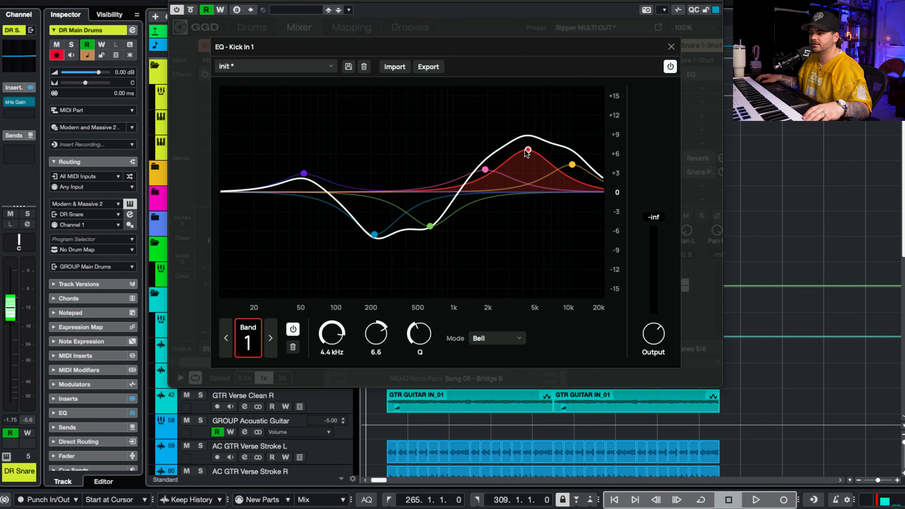
pyautogui.click(671, 47)
pyautogui.click(305, 108)
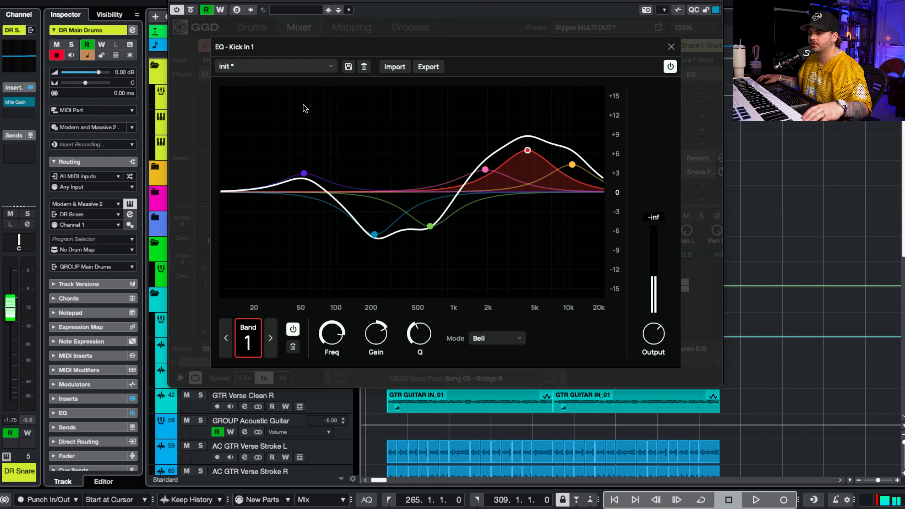
pyautogui.click(672, 47)
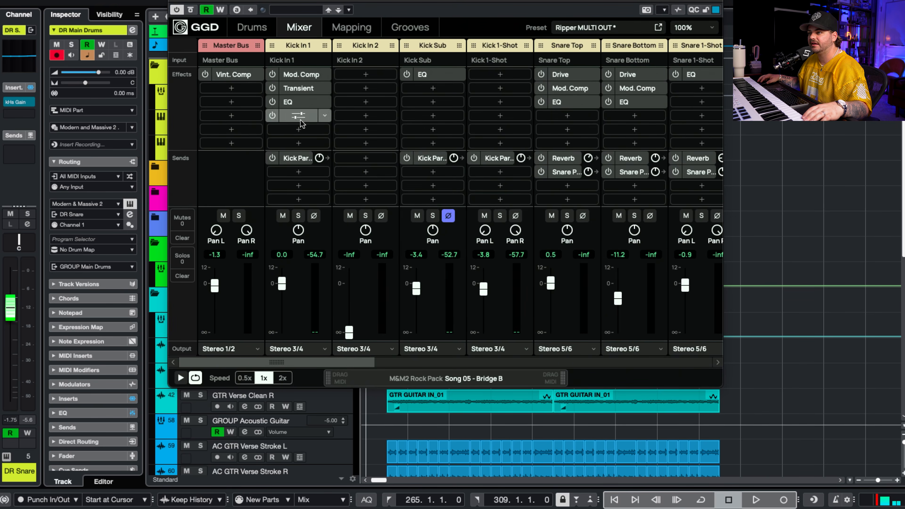
# Inspect the Drive effect on Kick In 1 and try out its Drive amount in Hard mode.
pyautogui.click(299, 121)
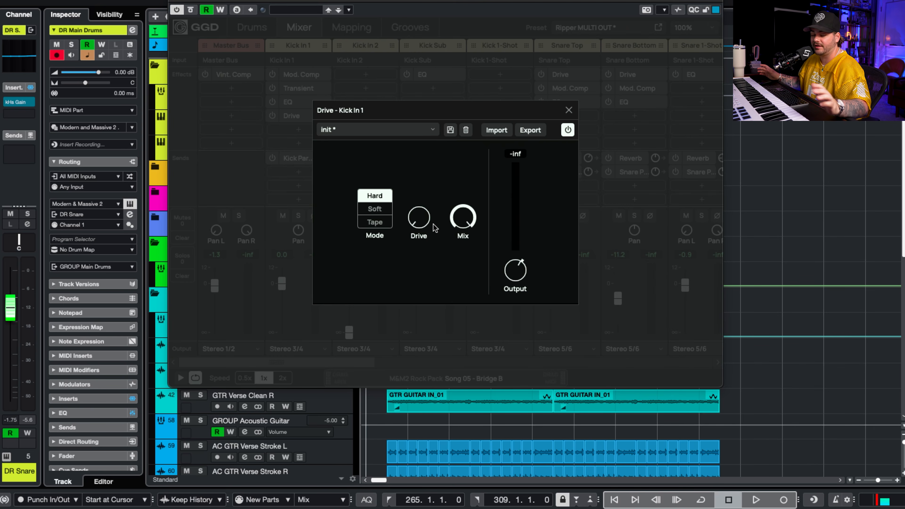
pyautogui.moveTo(435, 228)
pyautogui.mouseDown()
pyautogui.moveTo(431, 201)
pyautogui.moveTo(456, 170)
pyautogui.moveTo(425, 229)
pyautogui.mouseUp()
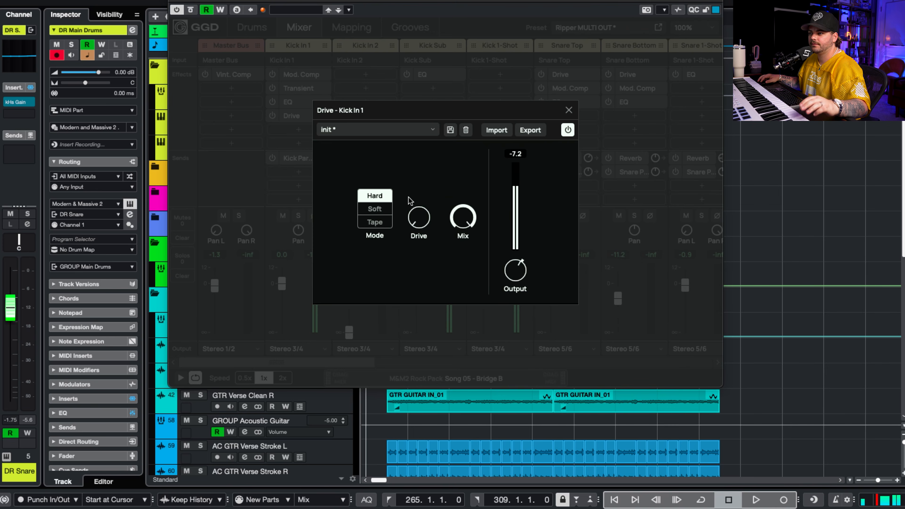
pyautogui.click(569, 110)
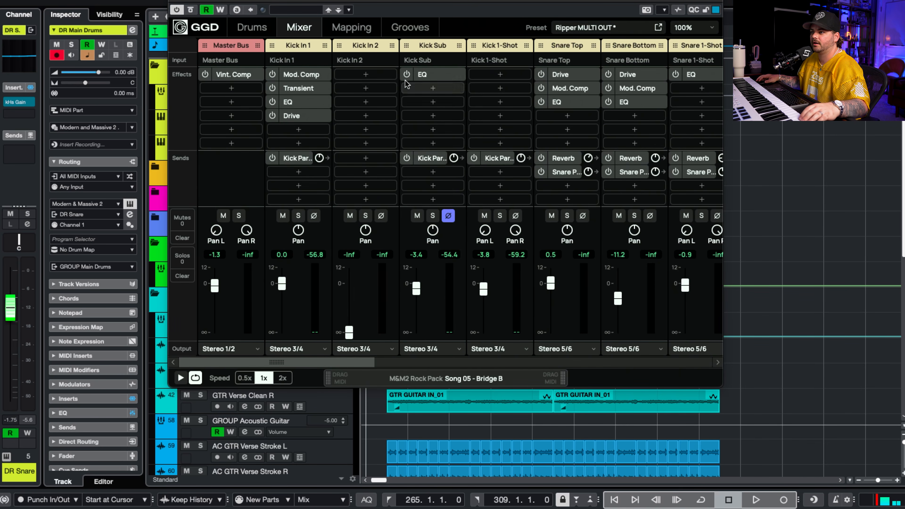
# Inspect the EQ curve on the Kick Sub channel and audition Kick Sub and Kick In 1 each in isolation.
pyautogui.click(442, 71)
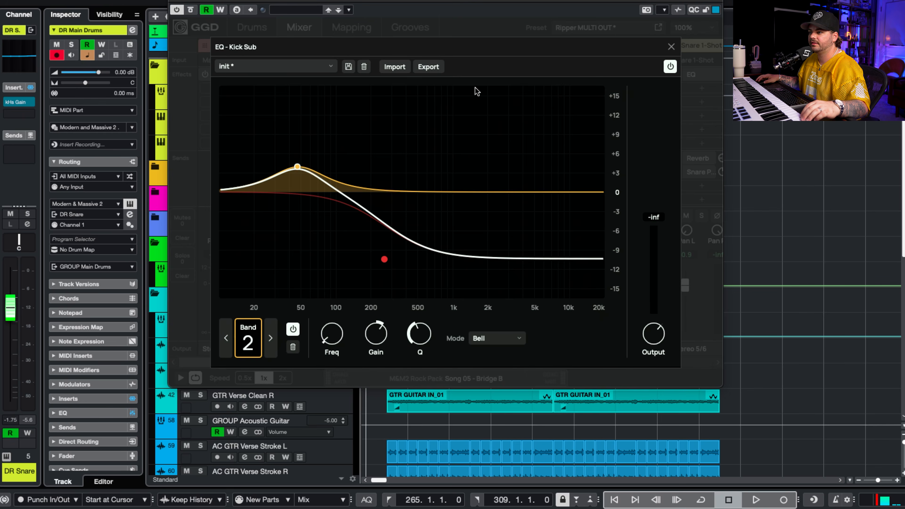
pyautogui.click(671, 46)
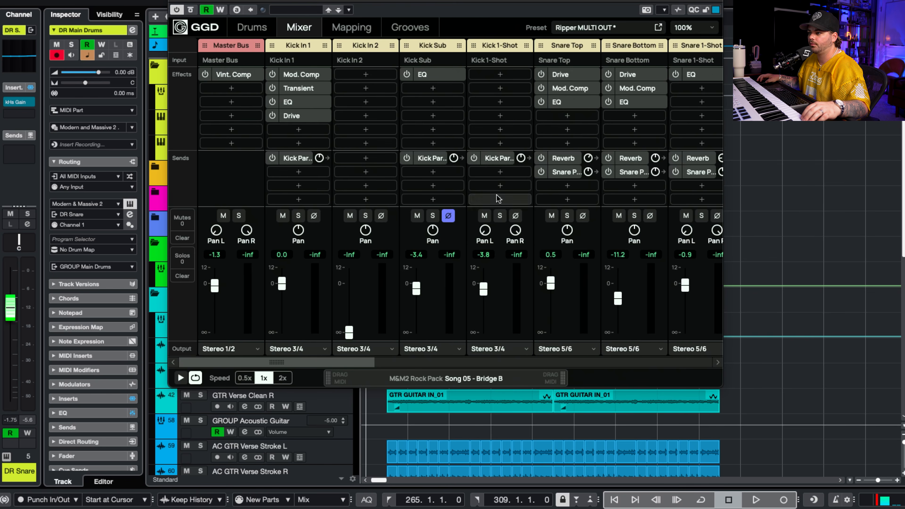
pyautogui.click(425, 216)
pyautogui.click(425, 217)
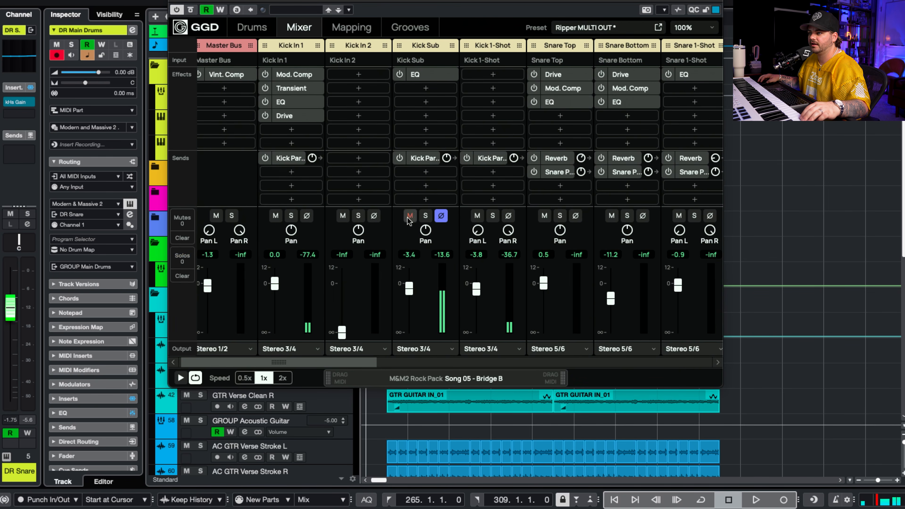
pyautogui.click(291, 216)
pyautogui.click(294, 218)
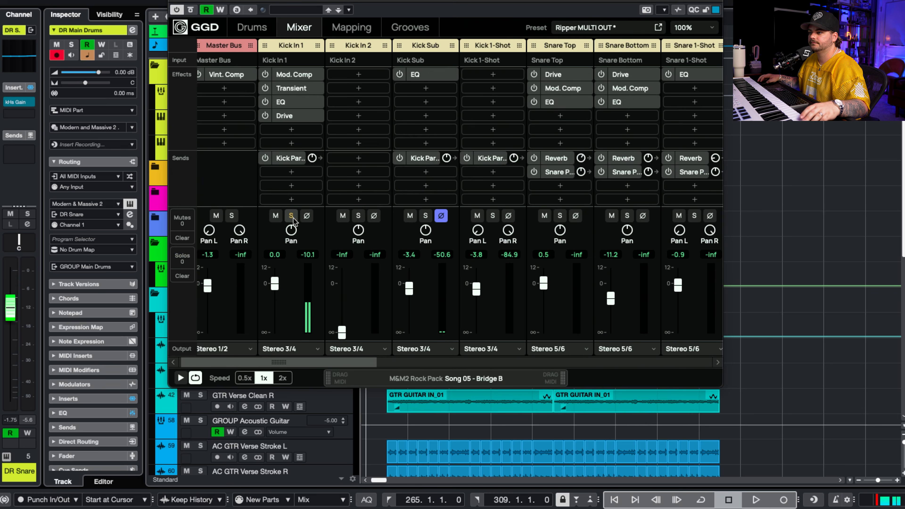
# Look over the overhead, room, parallel and reverb channels of the drum mixer with their effects.
pyautogui.moveTo(371, 363); pyautogui.dragTo(681, 339)
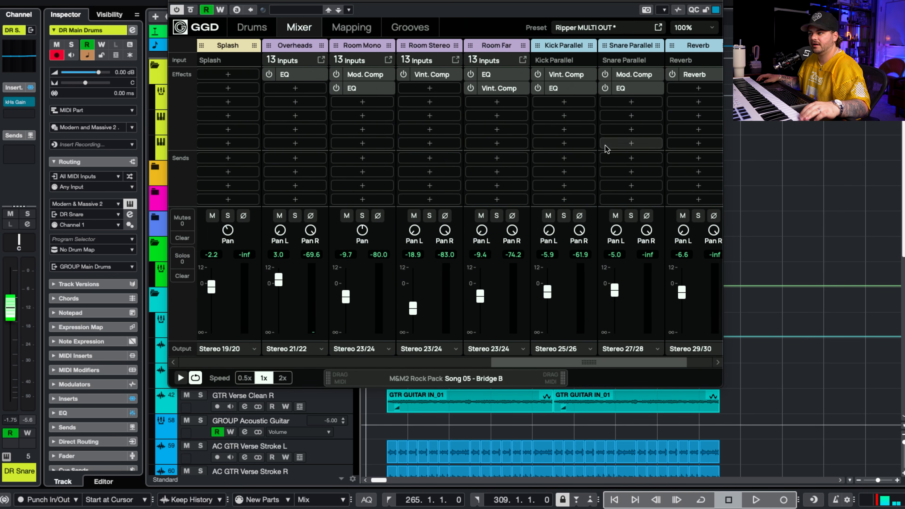
pyautogui.moveTo(541, 364); pyautogui.dragTo(224, 376)
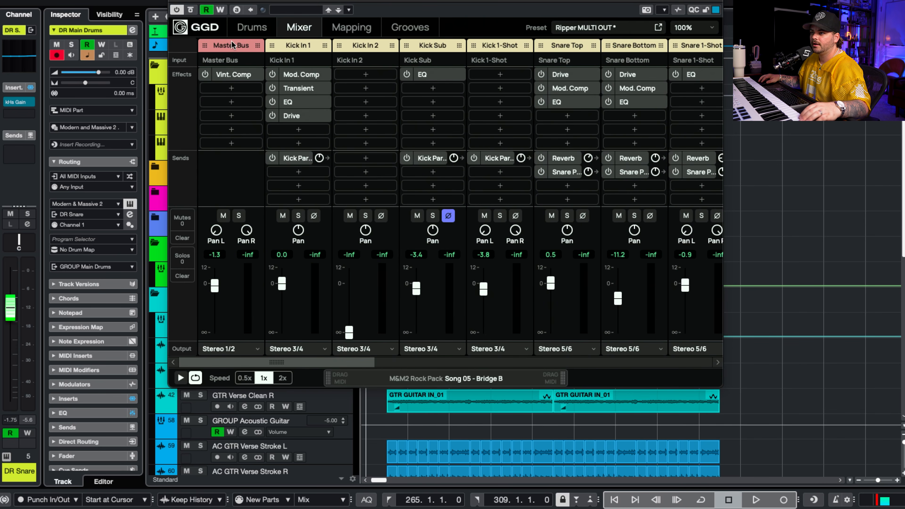
# Browse the alternative kick and snare models available for the drum kit.
pyautogui.click(252, 27)
pyautogui.rightClick(445, 201)
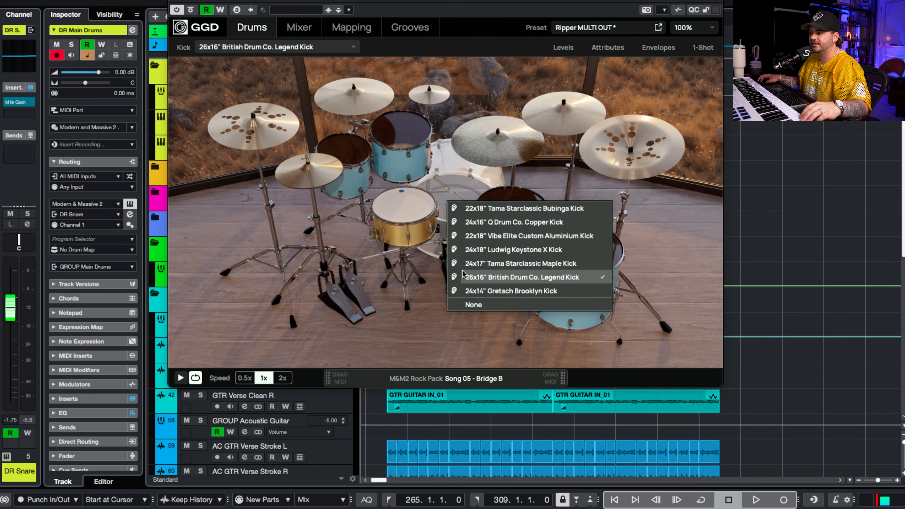
pyautogui.rightClick(419, 212)
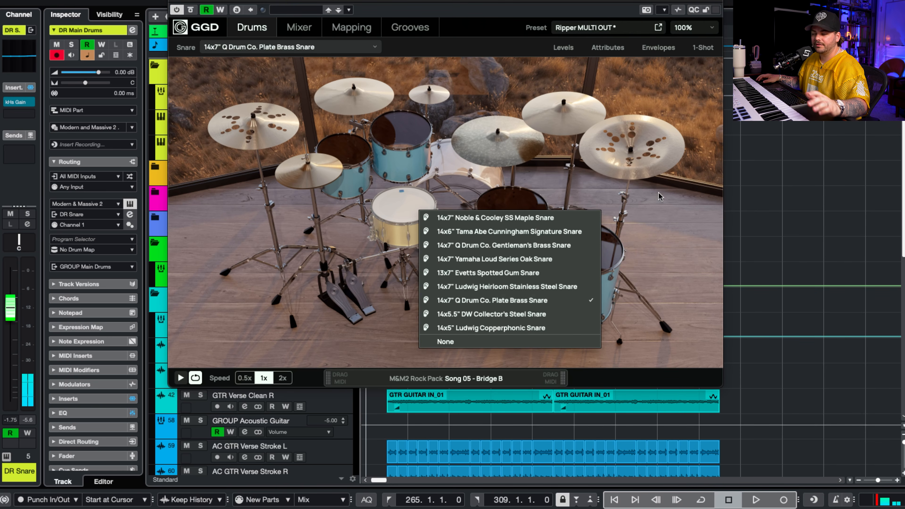
pyautogui.click(633, 189)
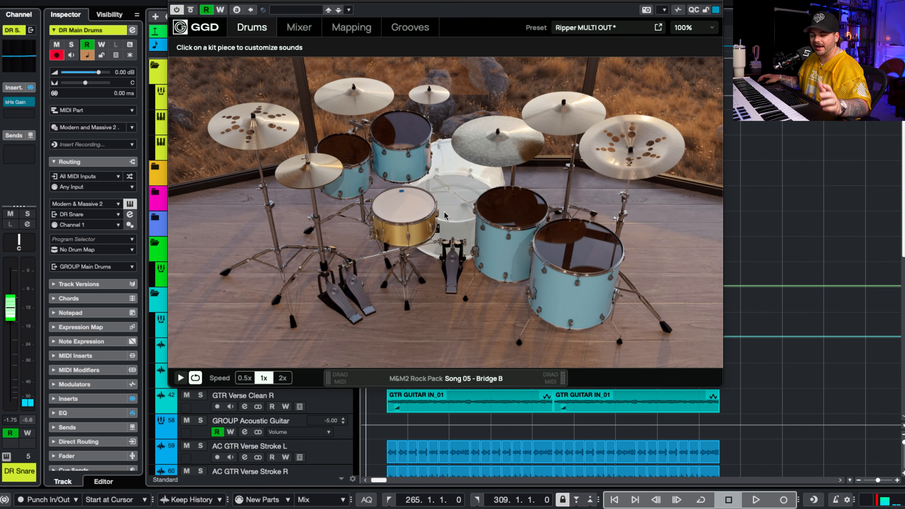
# Try the Gentleman's Brass, Tama Abe Cunningham Signature and Noble & Cooley SS Maple snares, and reselect the 14x7 Q Drum Co. Plate Brass Snare.
pyautogui.click(420, 215)
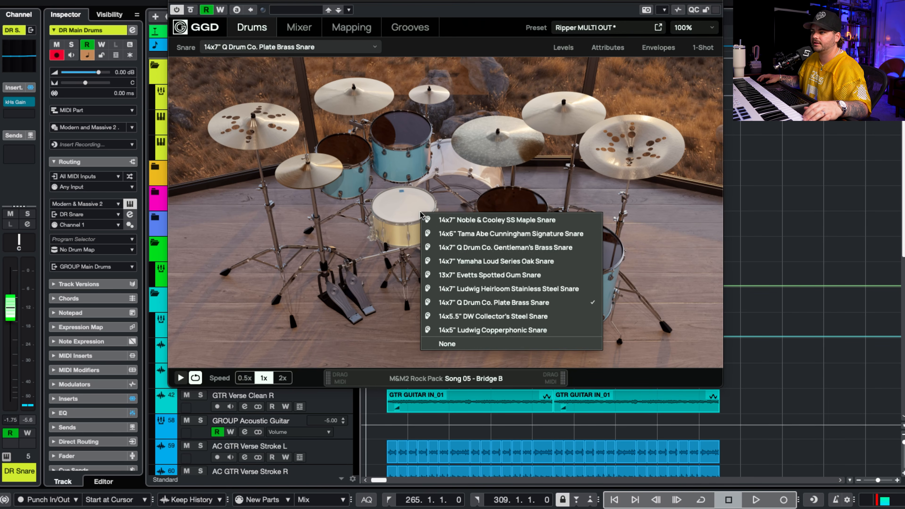
pyautogui.click(479, 248)
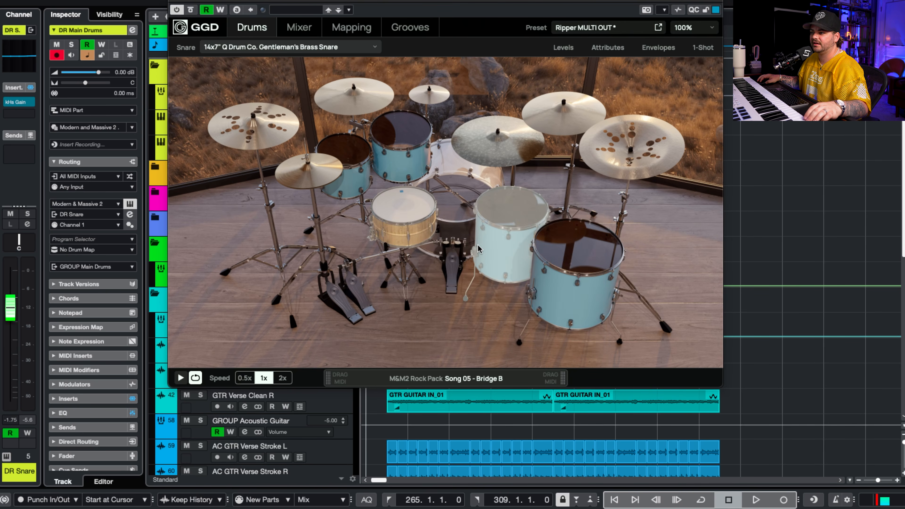
pyautogui.click(404, 216)
pyautogui.click(441, 235)
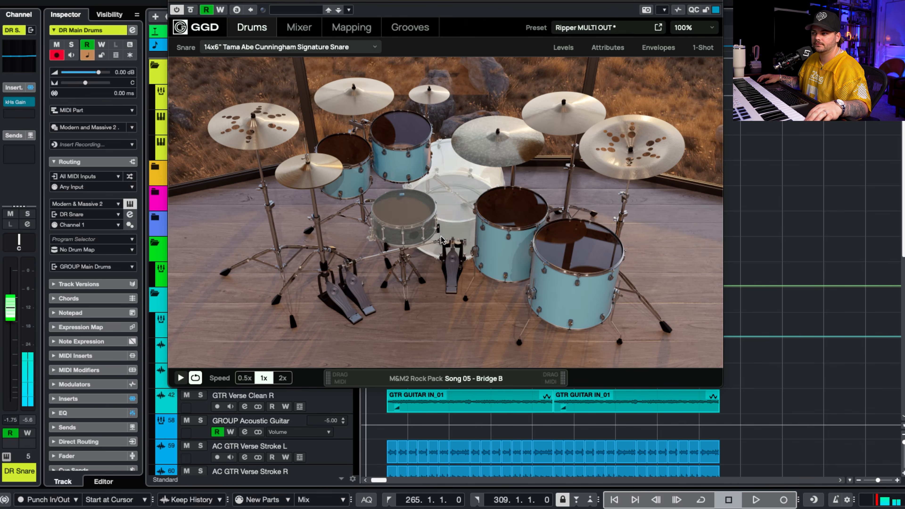
pyautogui.click(412, 217)
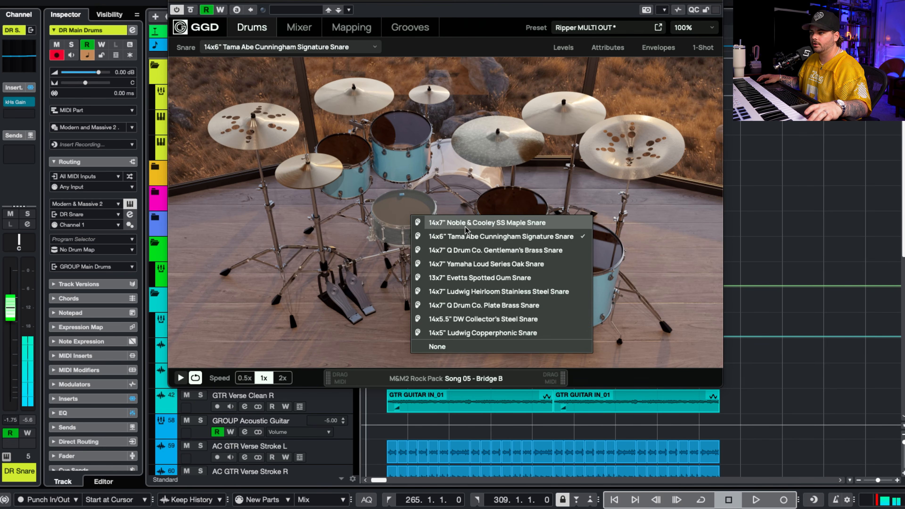
pyautogui.click(464, 227)
pyautogui.click(412, 212)
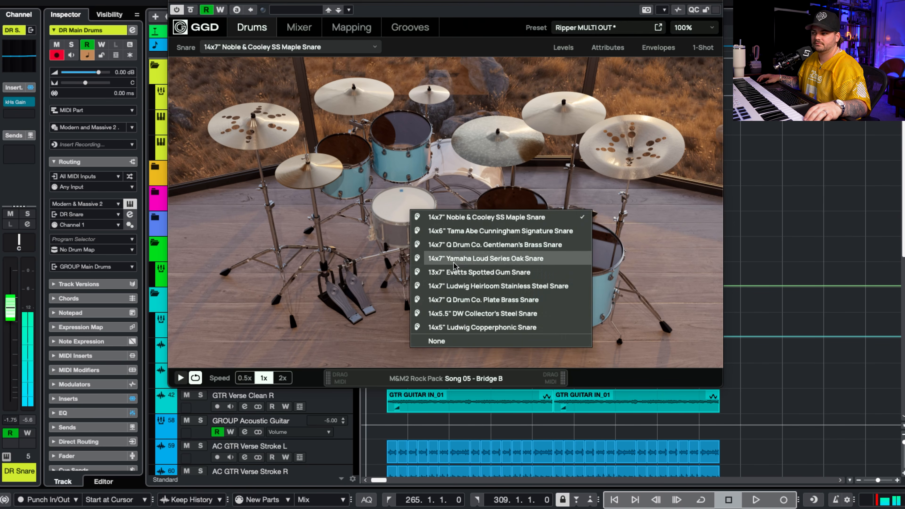
pyautogui.click(473, 300)
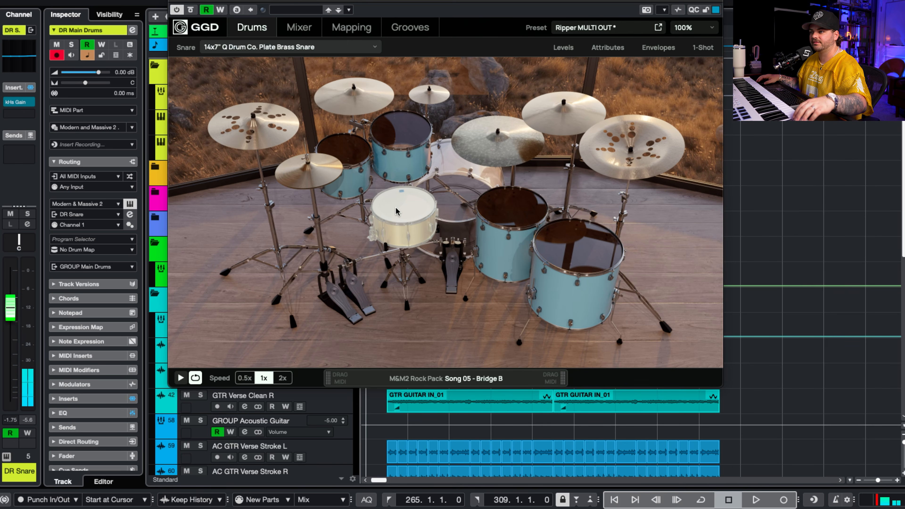
# Check the drum choices offered for the rack toms and floor toms.
pyautogui.click(399, 169)
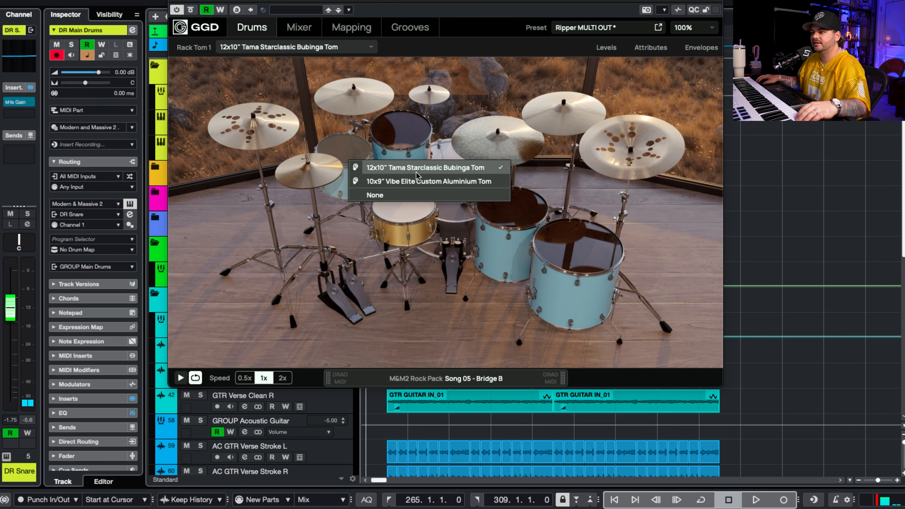
pyautogui.click(359, 147)
pyautogui.click(355, 147)
pyautogui.click(400, 138)
pyautogui.click(510, 214)
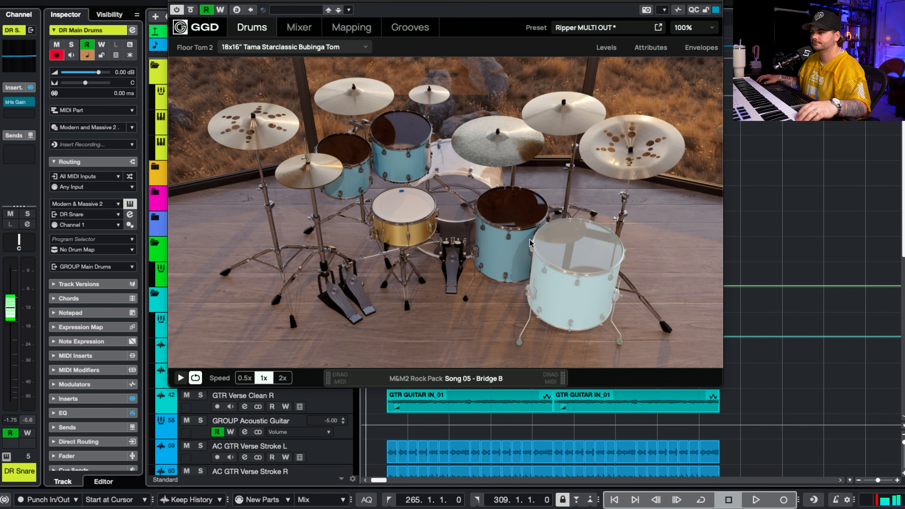
# Review the cymbal alternatives for the hats, the crashes on the hi-hat side and the splash.
pyautogui.click(313, 169)
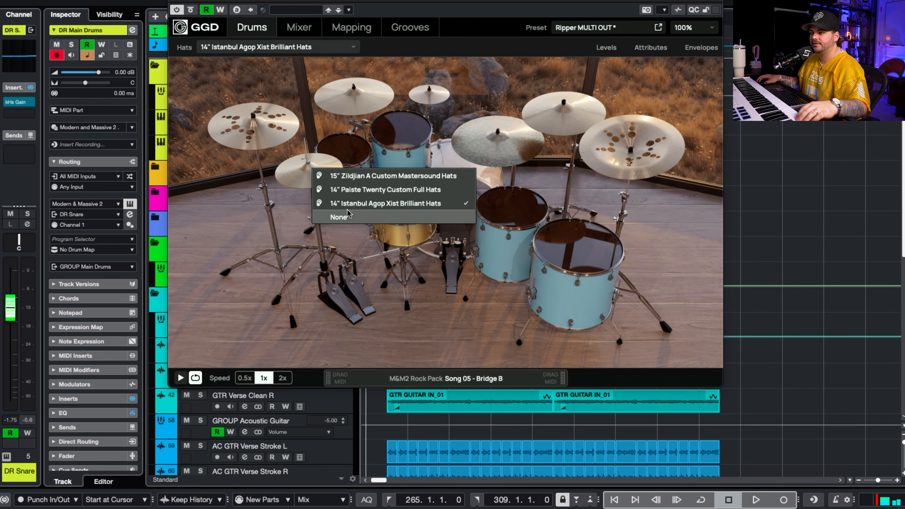
pyautogui.click(288, 143)
pyautogui.click(283, 136)
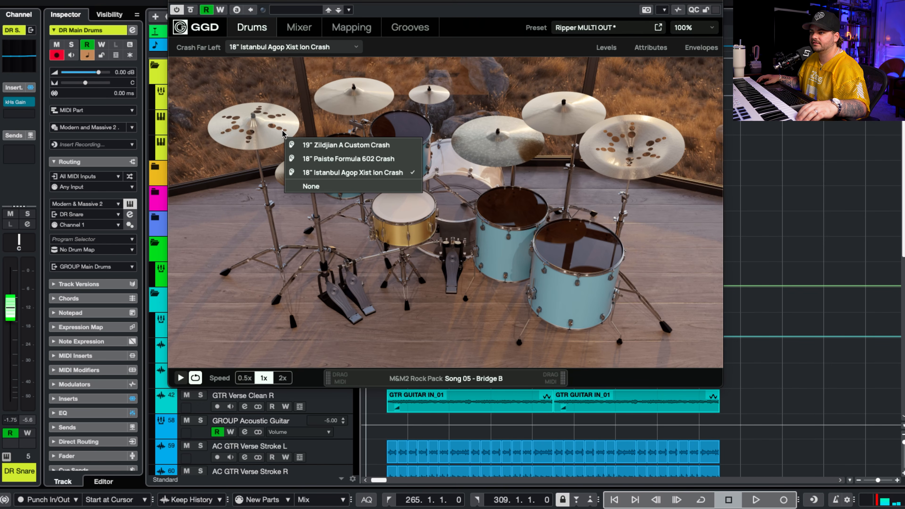
pyautogui.click(360, 109)
pyautogui.click(432, 104)
pyautogui.click(422, 99)
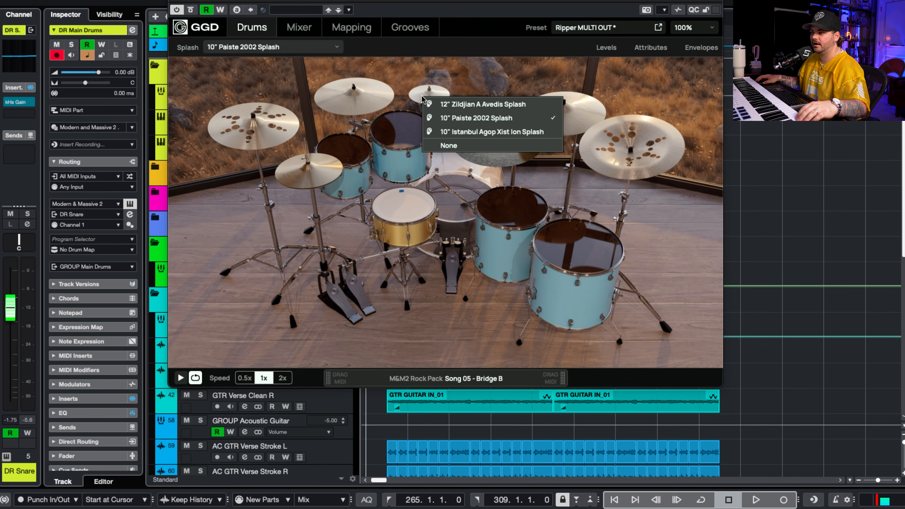
# Review the cymbal alternatives for the ride, the crash on the ride side and the china.
pyautogui.click(387, 161)
pyautogui.click(495, 121)
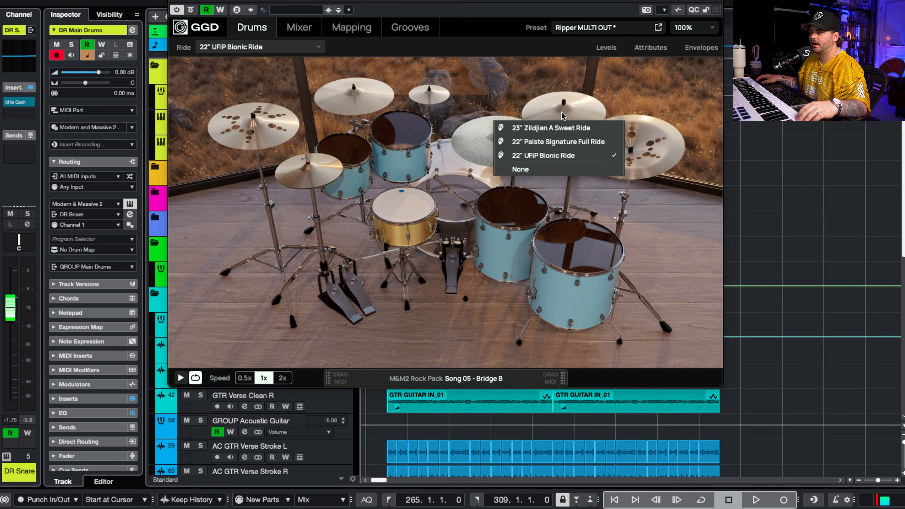
pyautogui.click(565, 107)
pyautogui.click(565, 108)
pyautogui.click(605, 180)
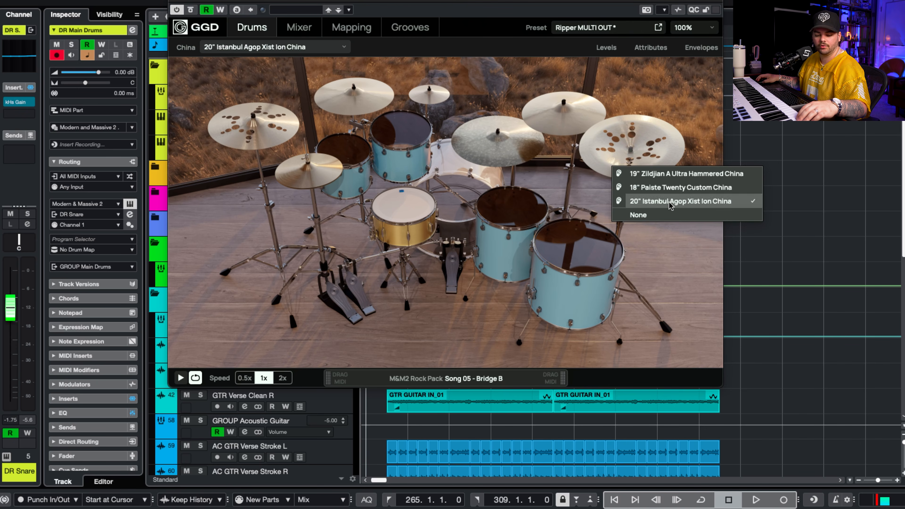
pyautogui.click(457, 67)
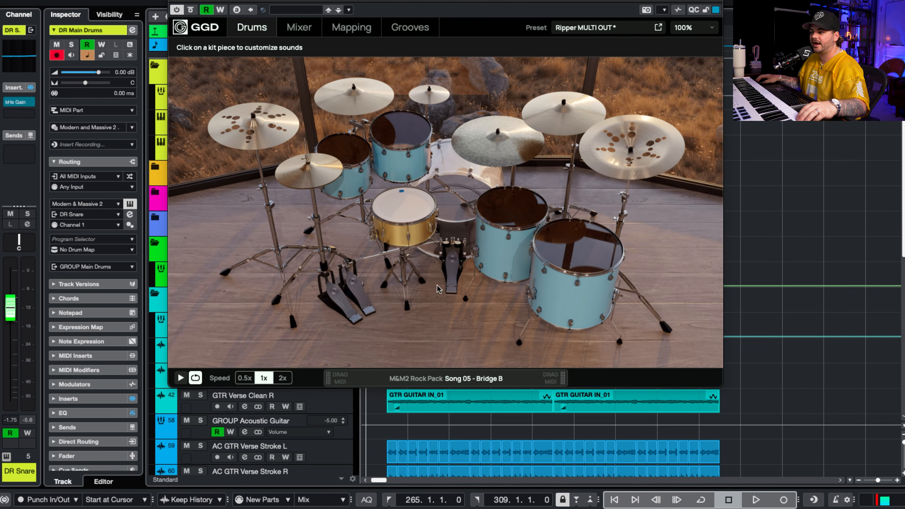
# Look through the kit's Modern & Massive 2 note mapping and the grooves of the M&M2 Rock Pack.
pyautogui.click(299, 27)
pyautogui.click(371, 27)
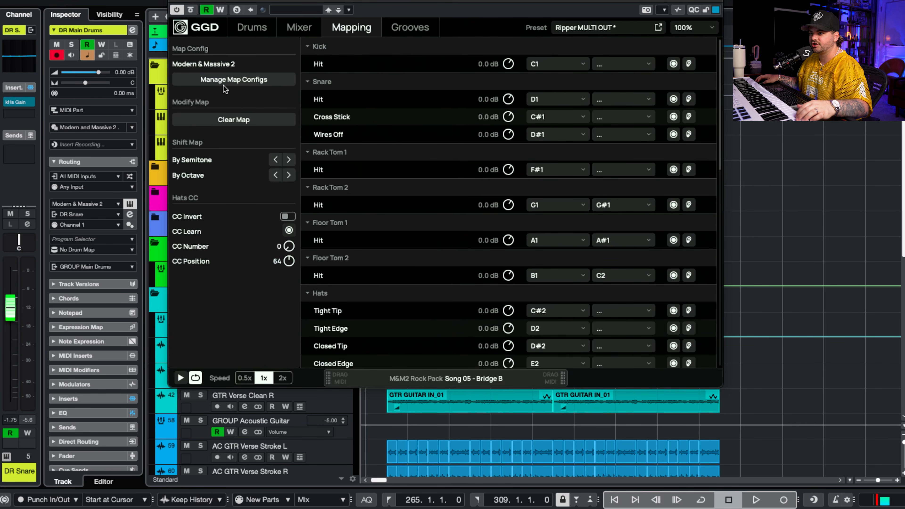
pyautogui.click(408, 36)
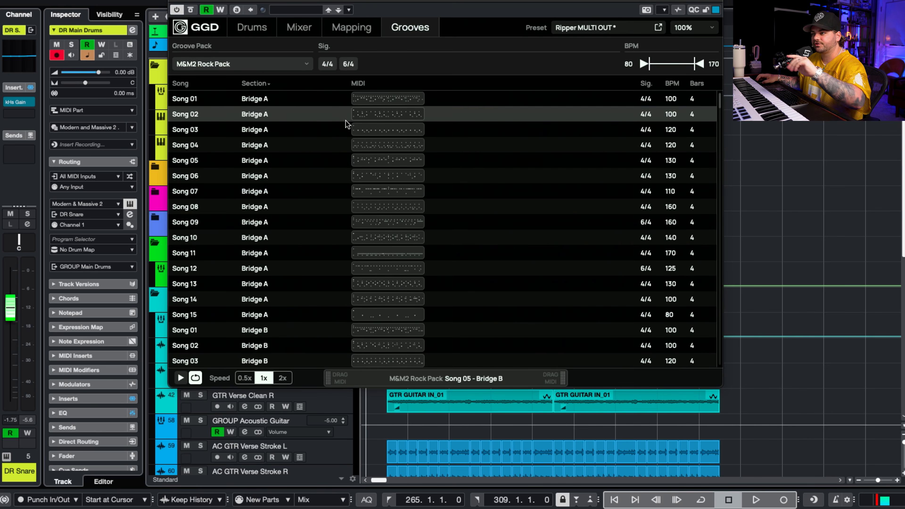
pyautogui.scroll(-5, 446, 129)
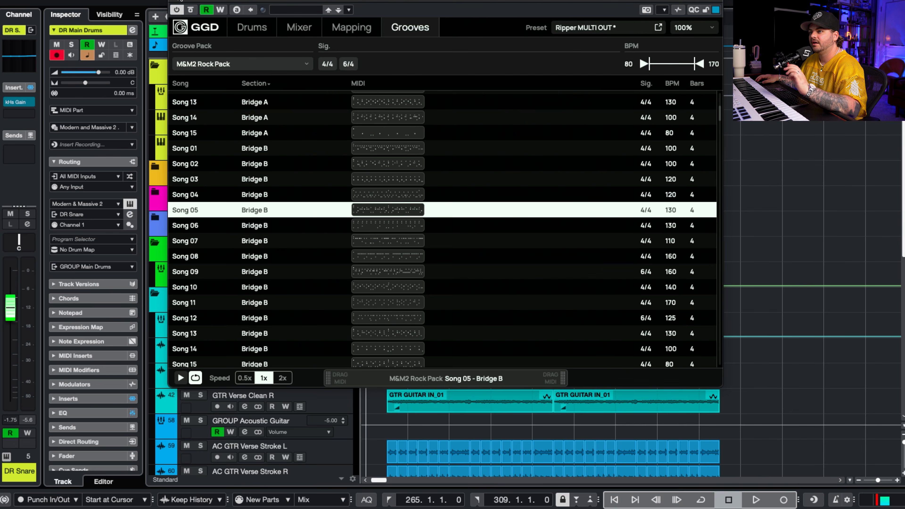
pyautogui.click(252, 28)
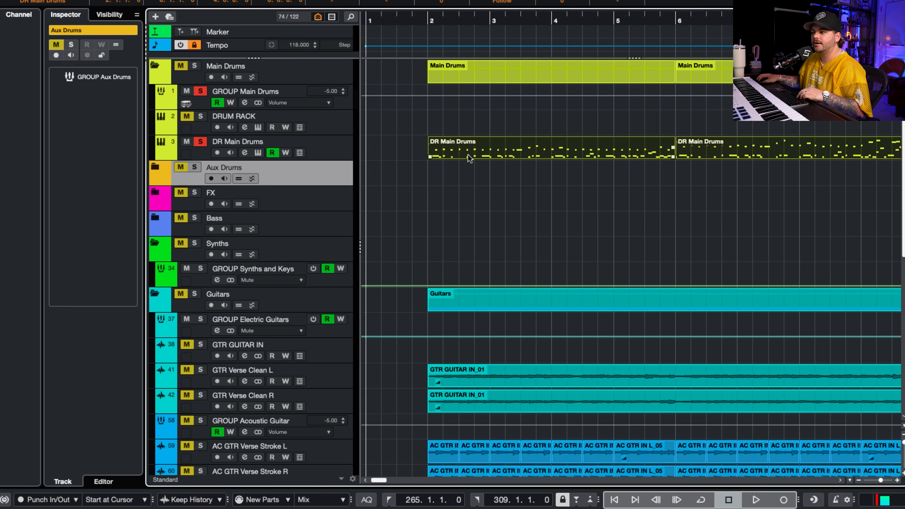
# Open the first DR Main Drums MIDI part for editing and color its notes by Pitch.
pyautogui.doubleClick(468, 156)
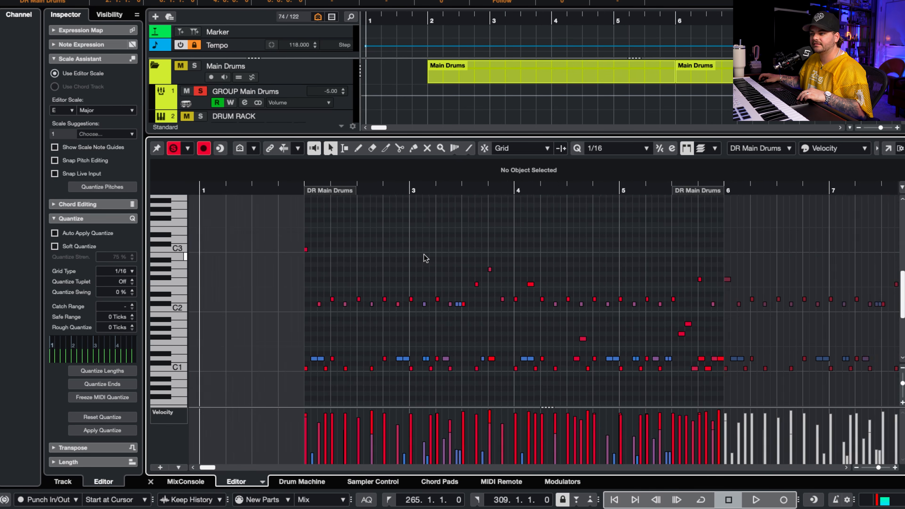
pyautogui.scroll(-3, 427, 258)
pyautogui.hscroll(2, 426, 257)
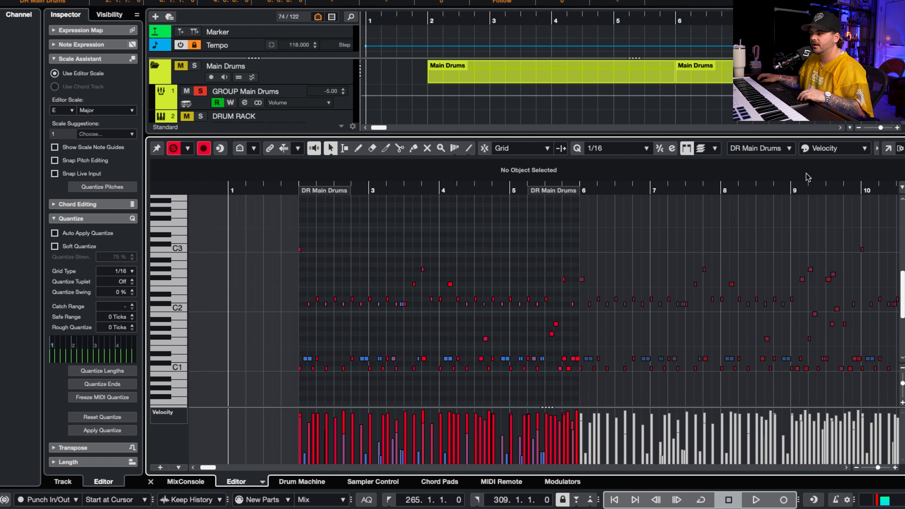
pyautogui.click(818, 154)
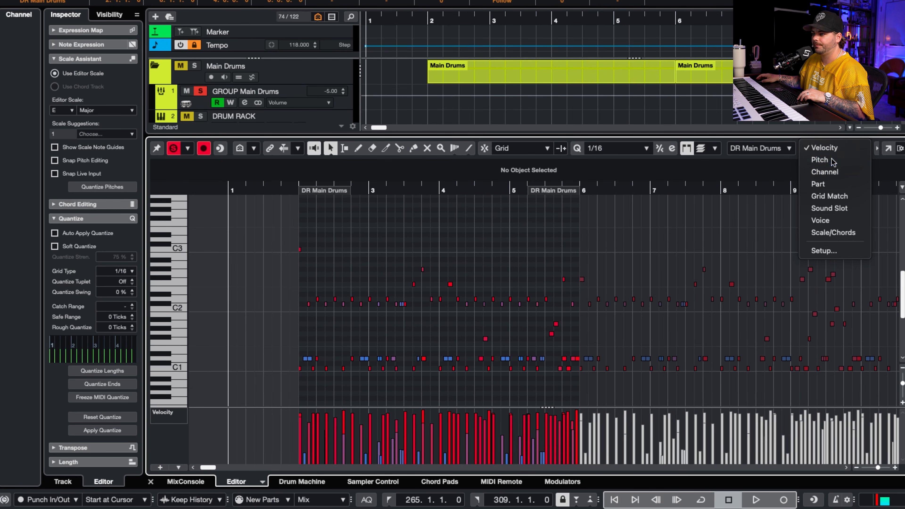
pyautogui.click(820, 161)
# Examine the grid timing and velocities of the drum notes in the first bars of the part.
pyautogui.scroll(8, 401, 247)
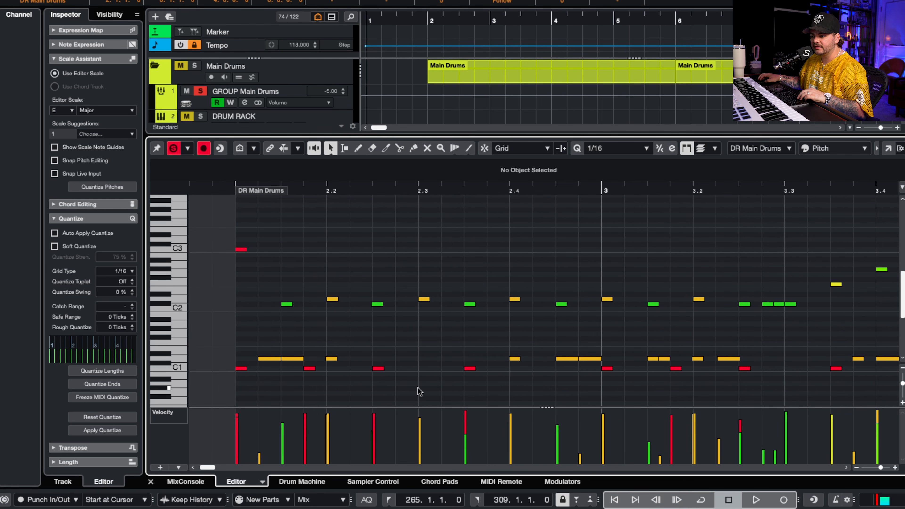
pyautogui.scroll(4, 363, 428)
pyautogui.scroll(1, 403, 431)
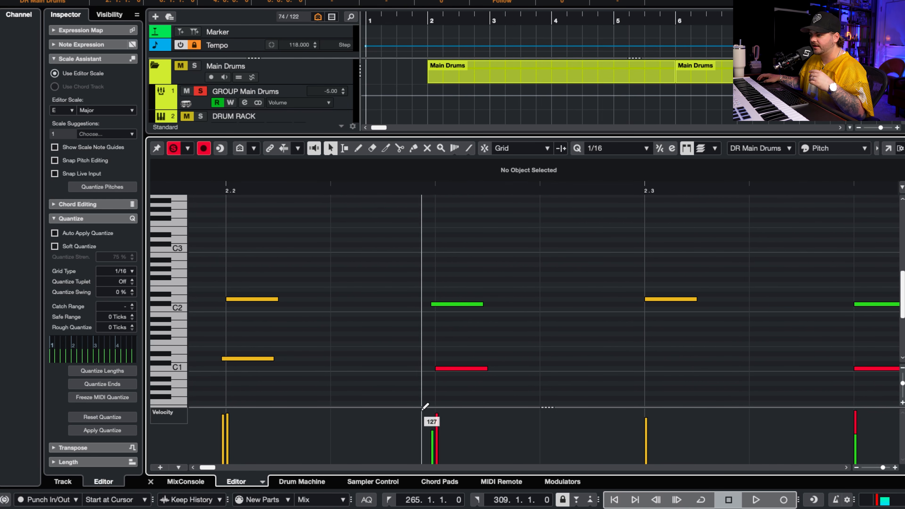
pyautogui.scroll(-6, 355, 299)
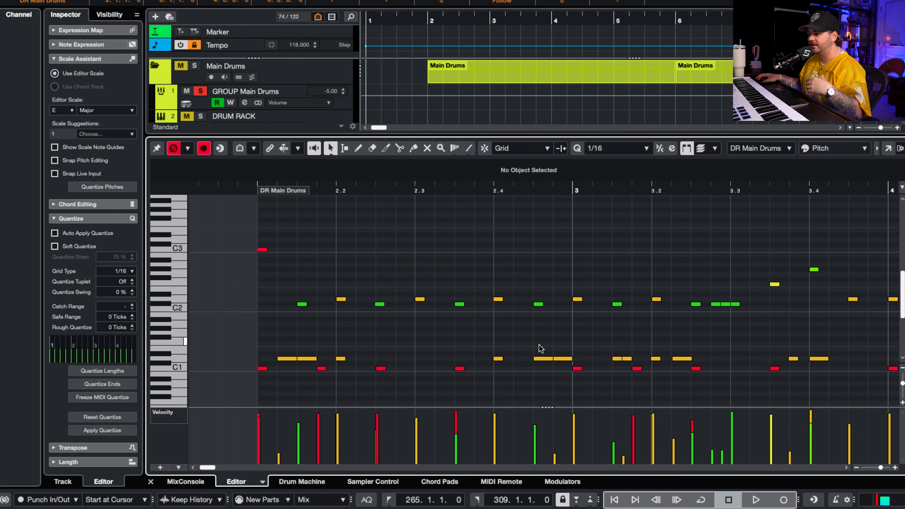
pyautogui.hscroll(-2, 727, 428)
pyautogui.hscroll(1, 730, 454)
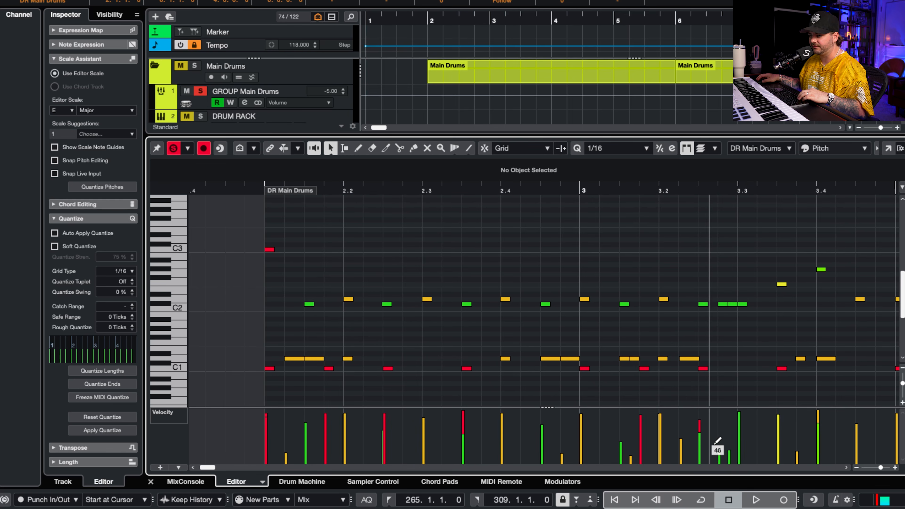
# Play back the DR Main Drums pattern from the start of bar 2.
pyautogui.scroll(-5, 655, 343)
pyautogui.hscroll(5, 643, 340)
pyautogui.hscroll(2, 648, 339)
pyautogui.click(296, 189)
pyautogui.press('space')
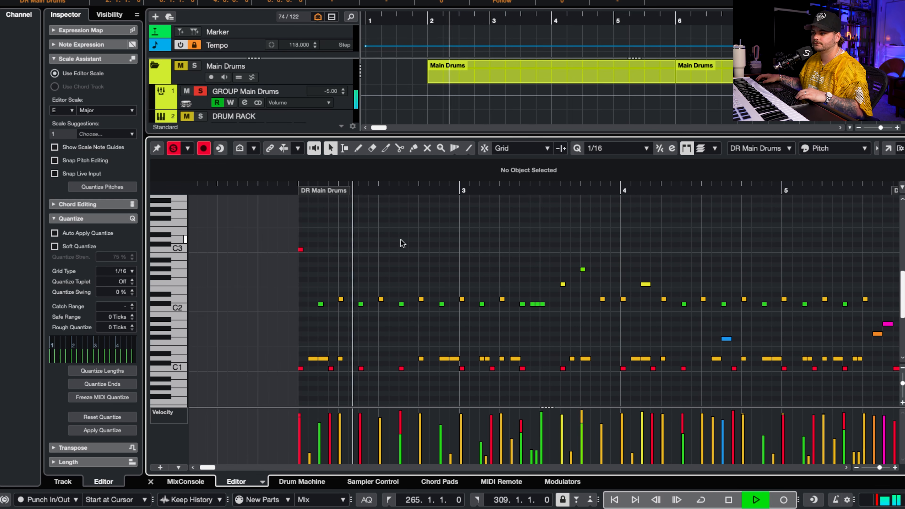
# Finish auditioning the first DR Main Drums pattern and examine how its notes are laid out from bar 2 onward.
pyautogui.scroll(-3, 410, 246)
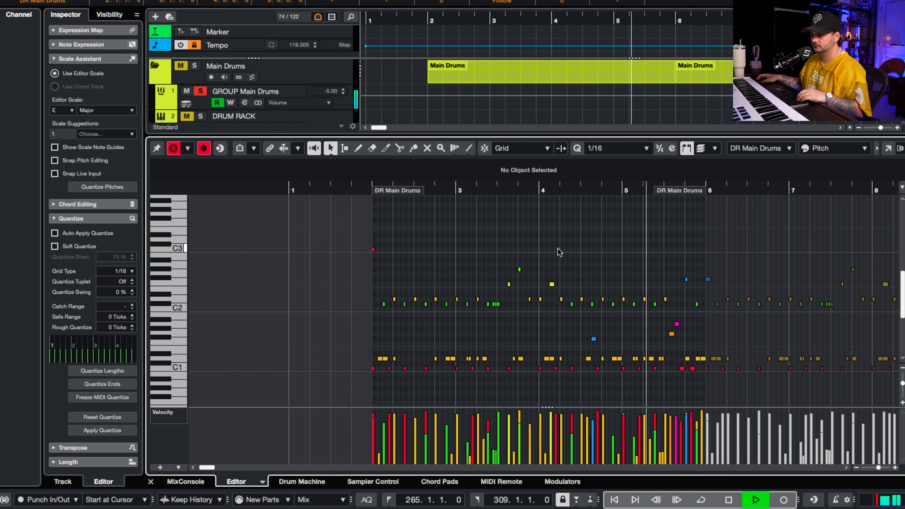
pyautogui.press('space')
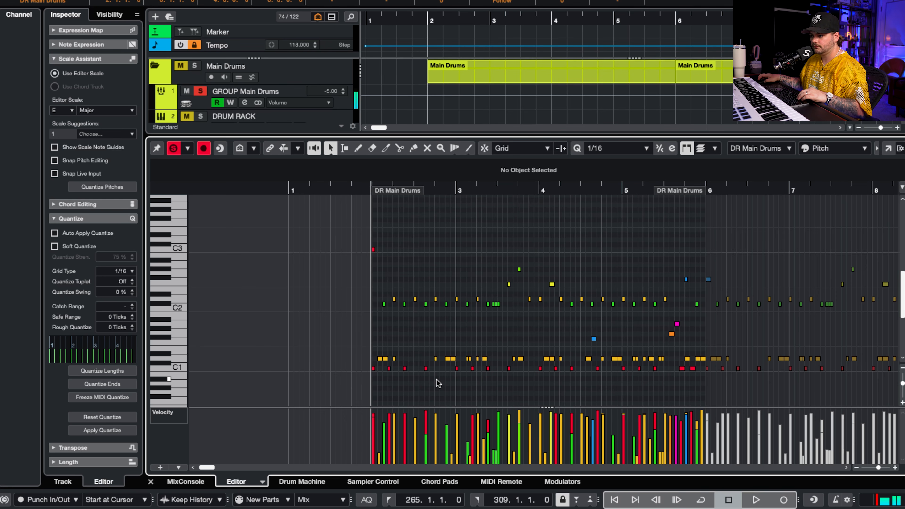
pyautogui.scroll(5, 435, 379)
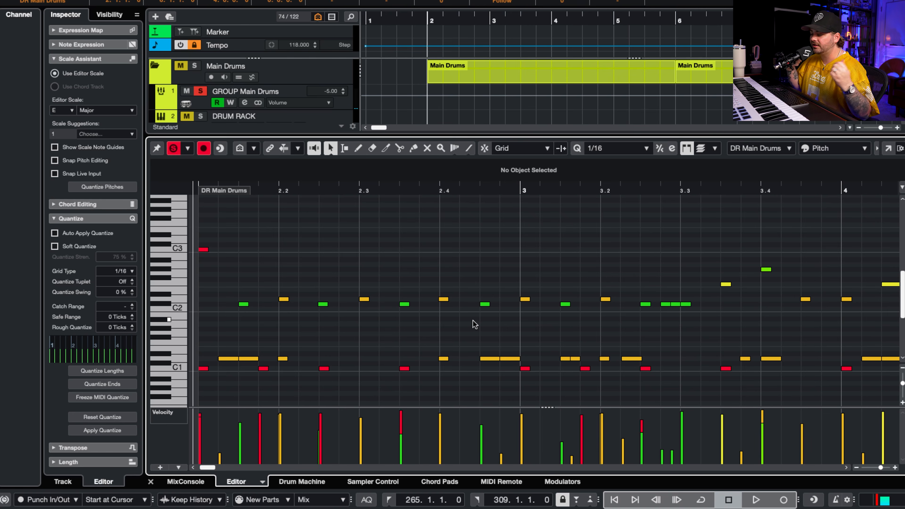
pyautogui.scroll(-5, 453, 317)
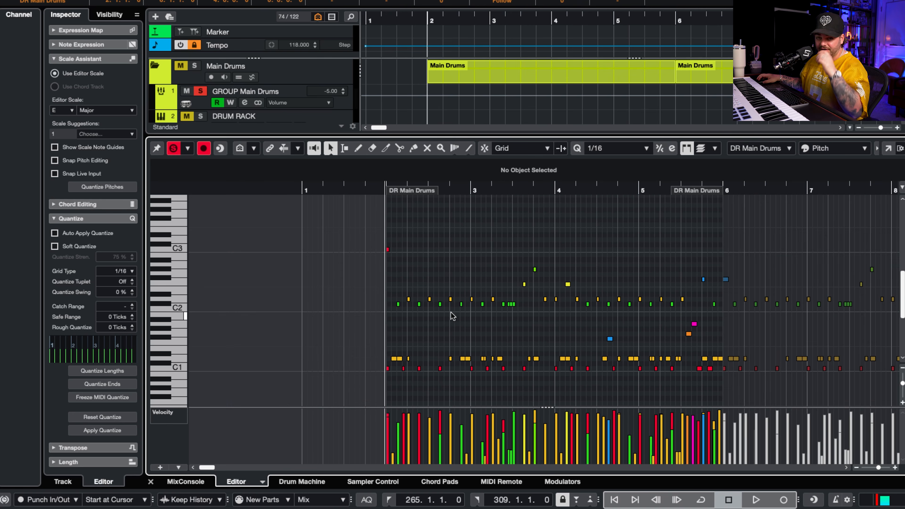
pyautogui.scroll(6, 399, 364)
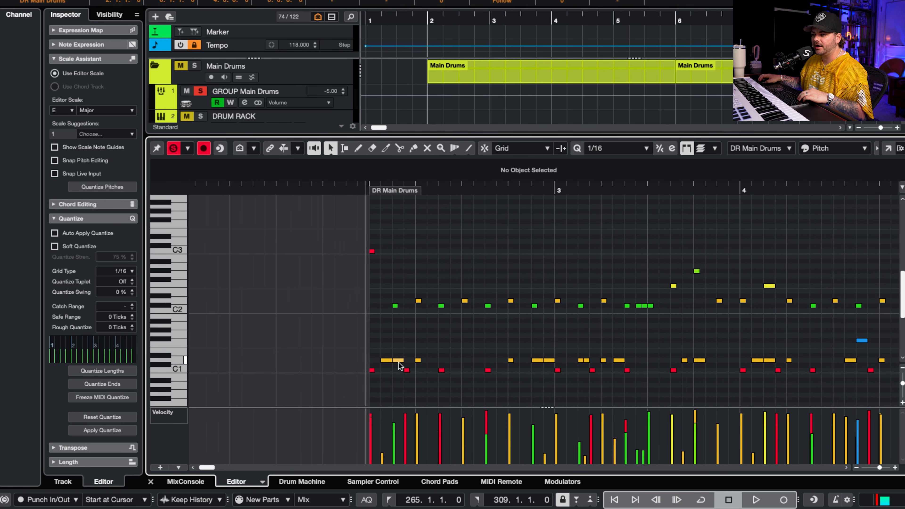
# Check the velocity of the D1 note at 2.1.2 and play the drum pattern again from bar 2.
pyautogui.click(376, 358)
pyautogui.scroll(1, 394, 399)
pyautogui.scroll(-4, 418, 358)
pyautogui.scroll(-2, 436, 353)
pyautogui.press('space')
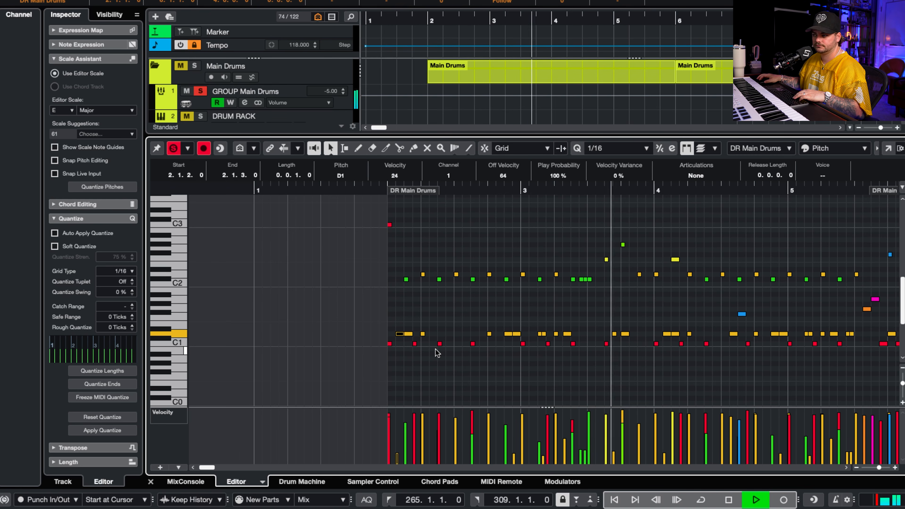
pyautogui.scroll(1, 718, 316)
pyautogui.hscroll(-1, 756, 307)
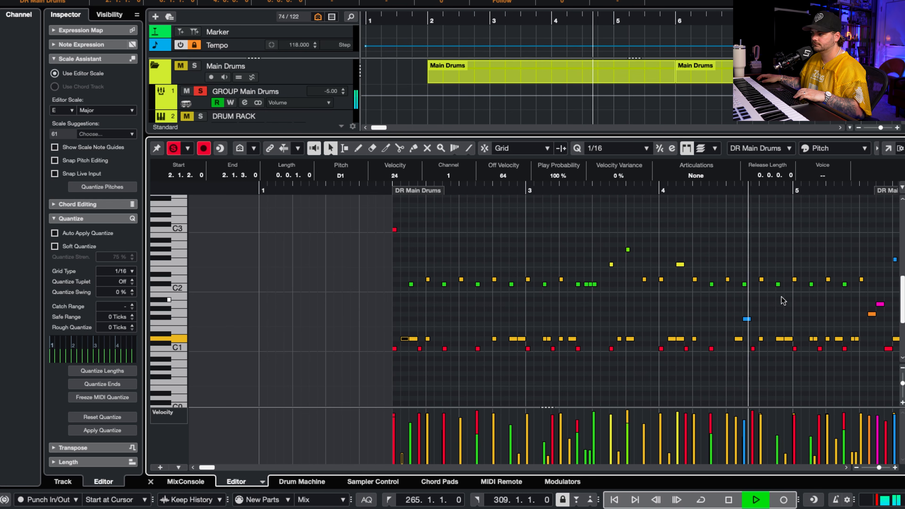
pyautogui.press('space')
pyautogui.hscroll(5, 778, 312)
pyautogui.scroll(-3, 532, 271)
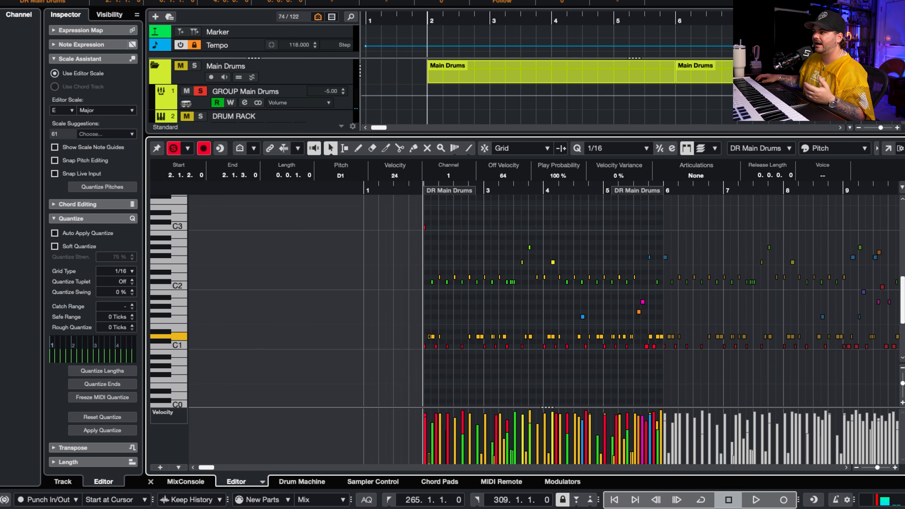
# Close the drum part editor, clear all solos and show the whole verse arrangement.
pyautogui.press('Return')
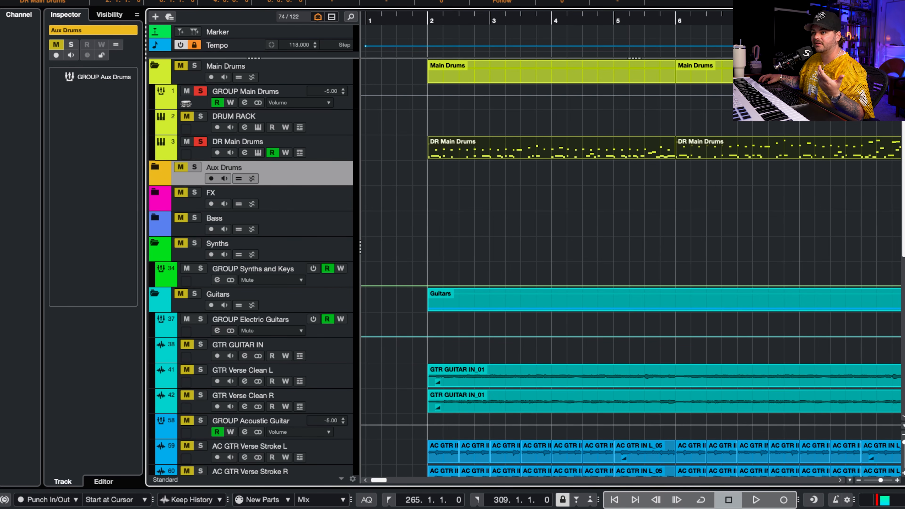
pyautogui.hotkey('alt', 's')
pyautogui.press('g')
pyautogui.press('g')
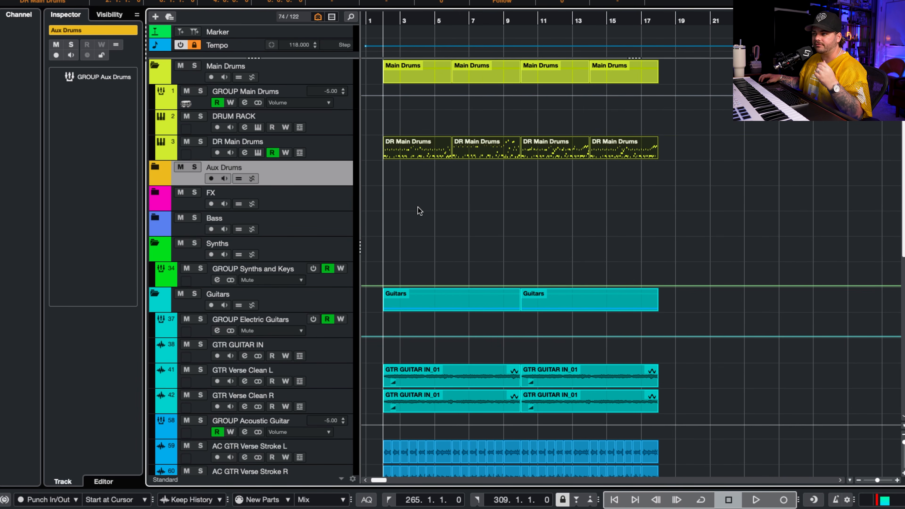
# Review the notes of all four DR Main Drums parts together and play back the full mix from bar 2.
pyautogui.moveTo(419, 209); pyautogui.dragTo(619, 142)
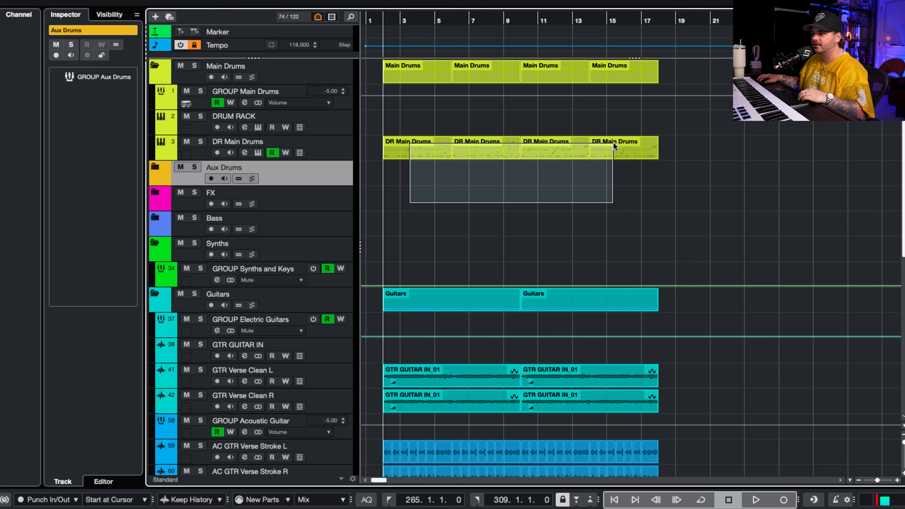
pyautogui.press('Return')
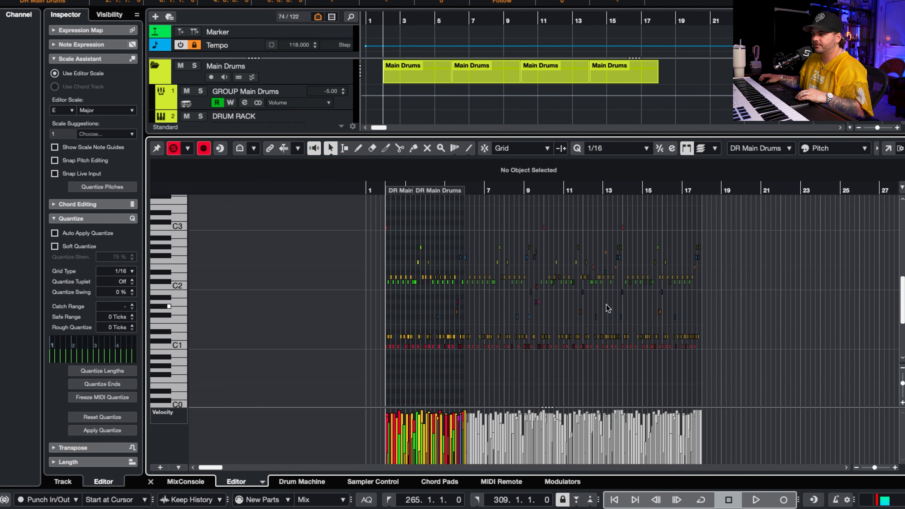
pyautogui.scroll(2, 608, 309)
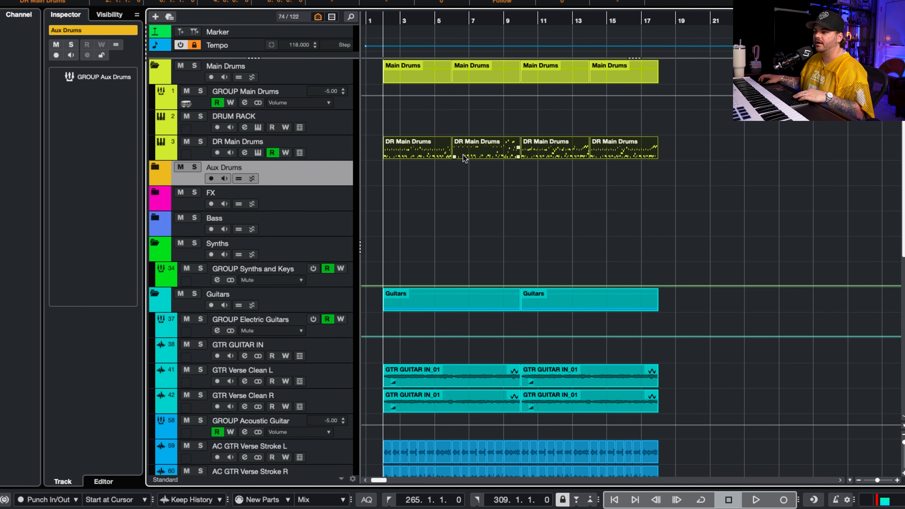
pyautogui.press('space')
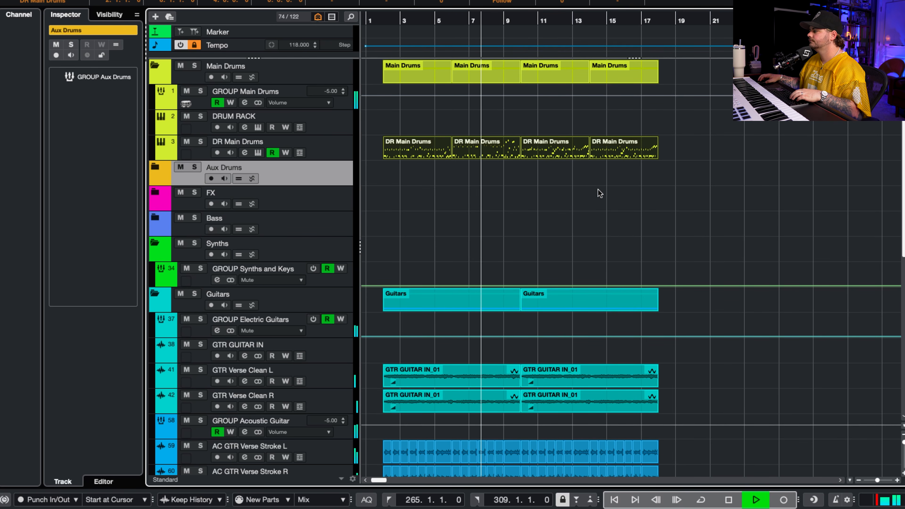
pyautogui.press('space')
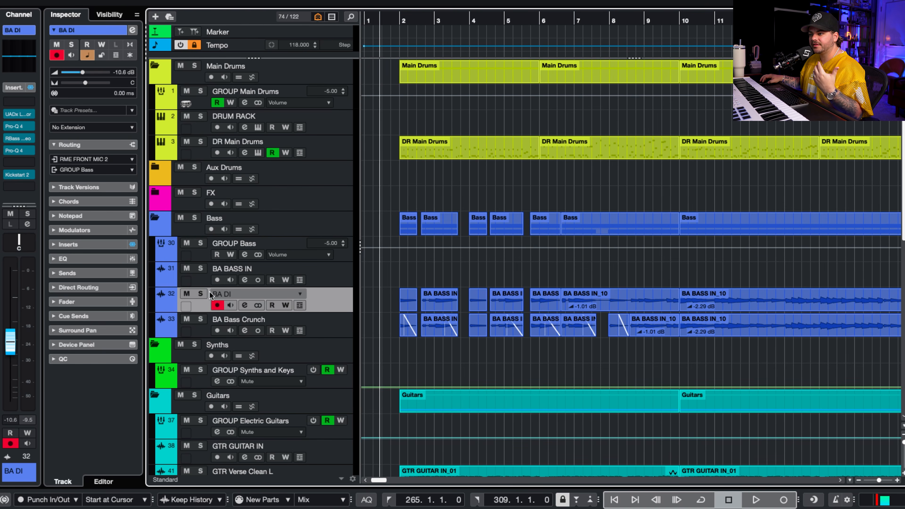
# Solo the BA DI bass track and review the UADx LA-2A Gray Compressor in its channel inserts.
pyautogui.press('s')
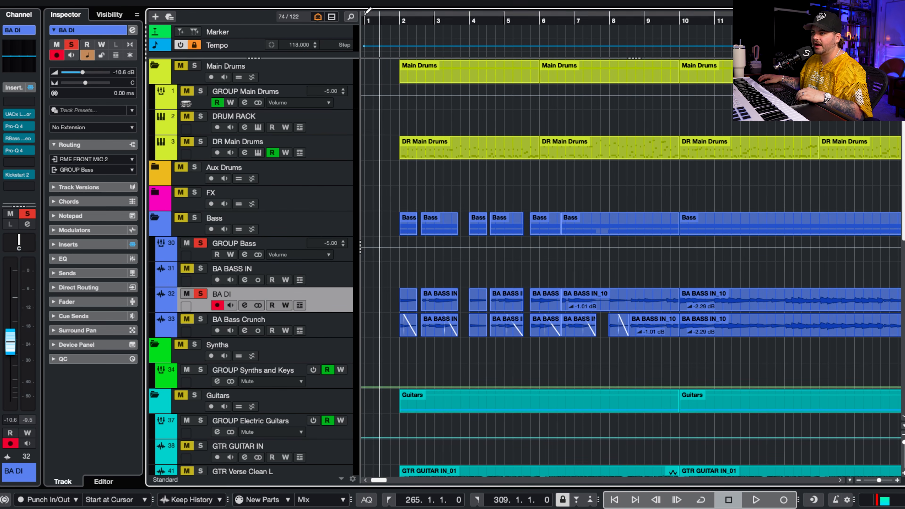
pyautogui.click(384, 21)
pyautogui.click(247, 306)
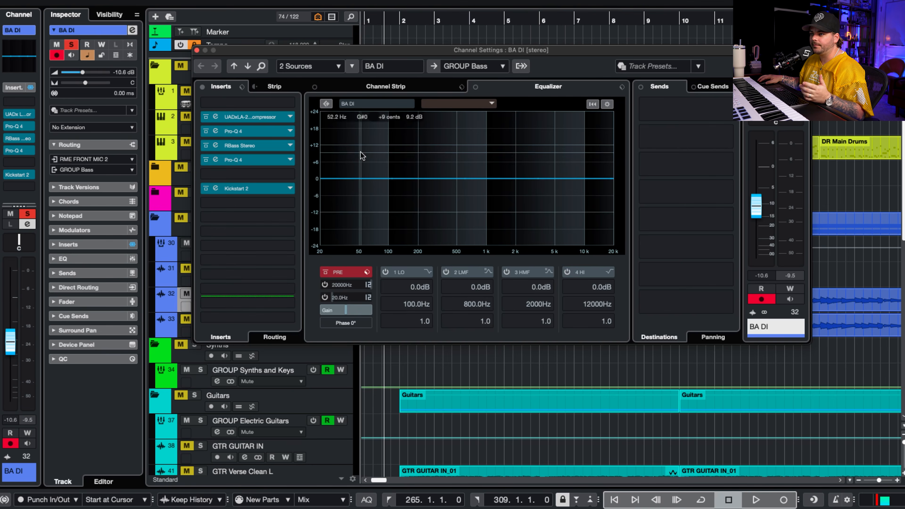
pyautogui.click(260, 117)
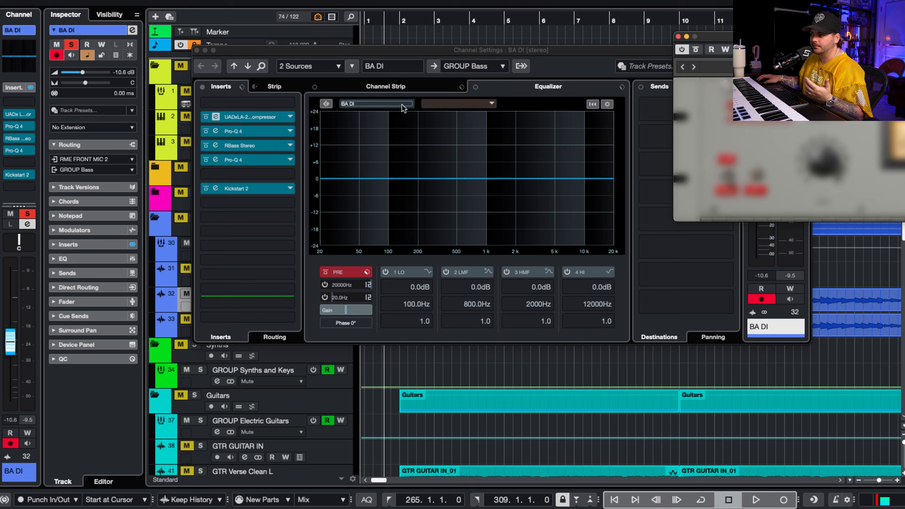
pyautogui.moveTo(268, 193); pyautogui.dragTo(264, 193)
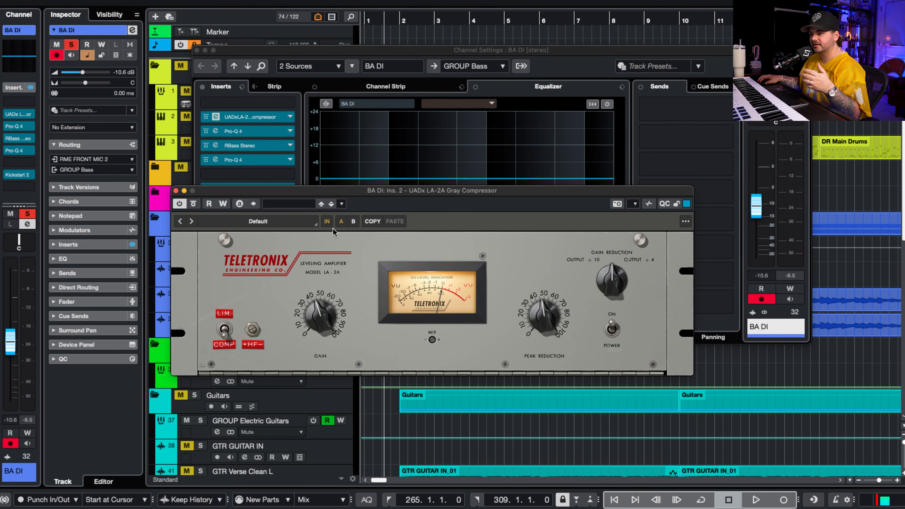
pyautogui.click(177, 192)
# Inspect the two Pro-Q 4 equalizers and the RBass Stereo insert on the BA DI channel.
pyautogui.click(215, 131)
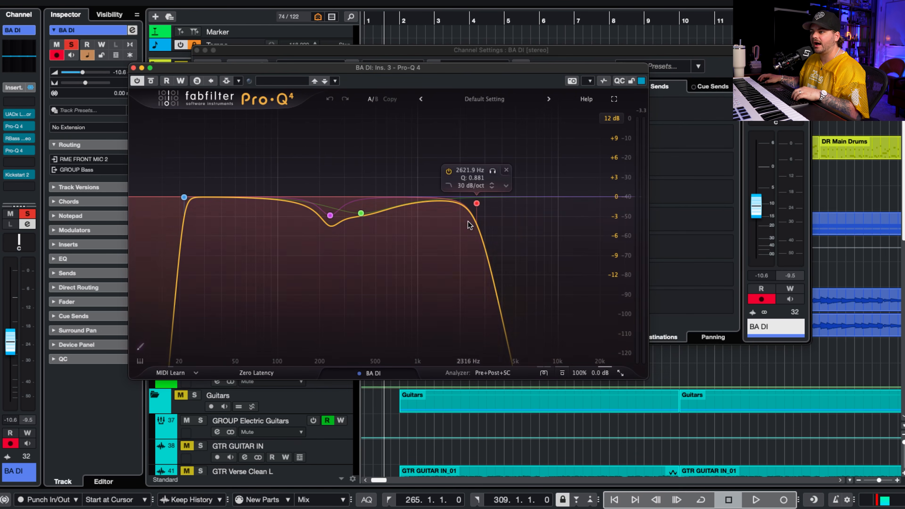
pyautogui.click(134, 68)
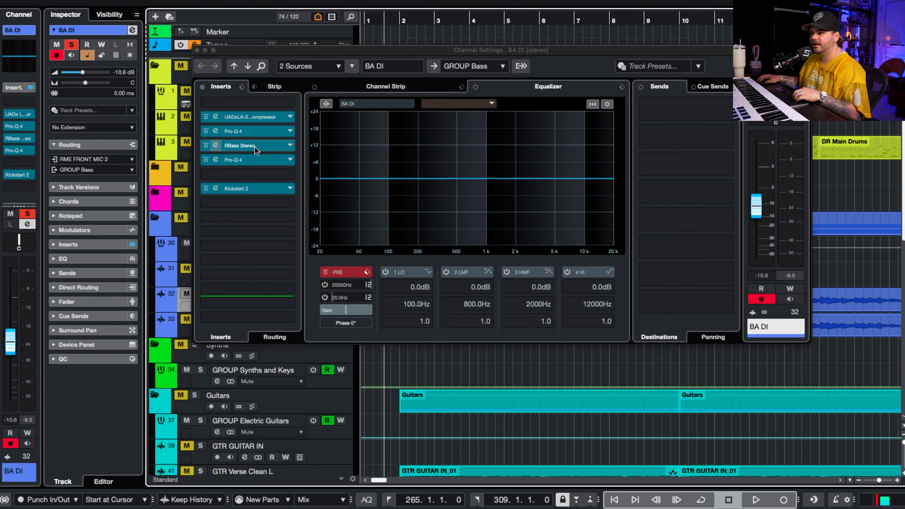
pyautogui.click(216, 146)
pyautogui.moveTo(846, 41); pyautogui.dragTo(357, 195)
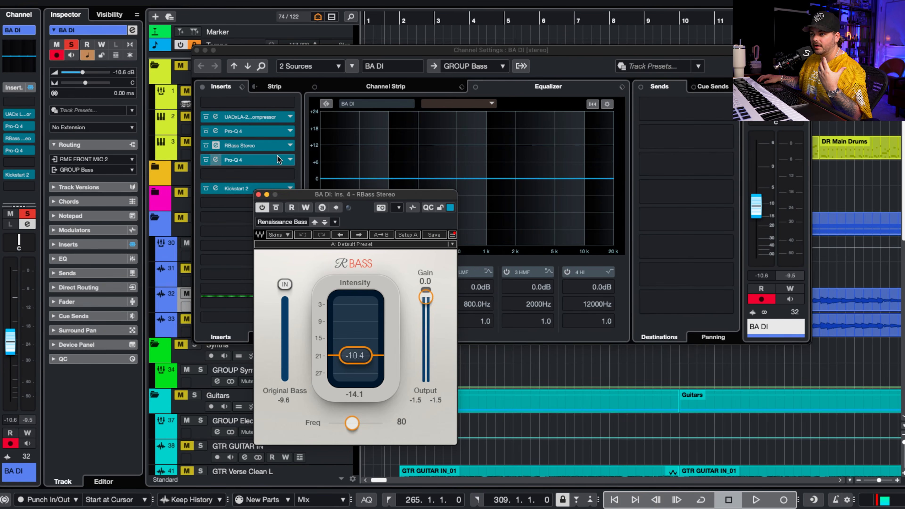
pyautogui.click(263, 160)
pyautogui.moveTo(904, 0); pyautogui.dragTo(444, 84)
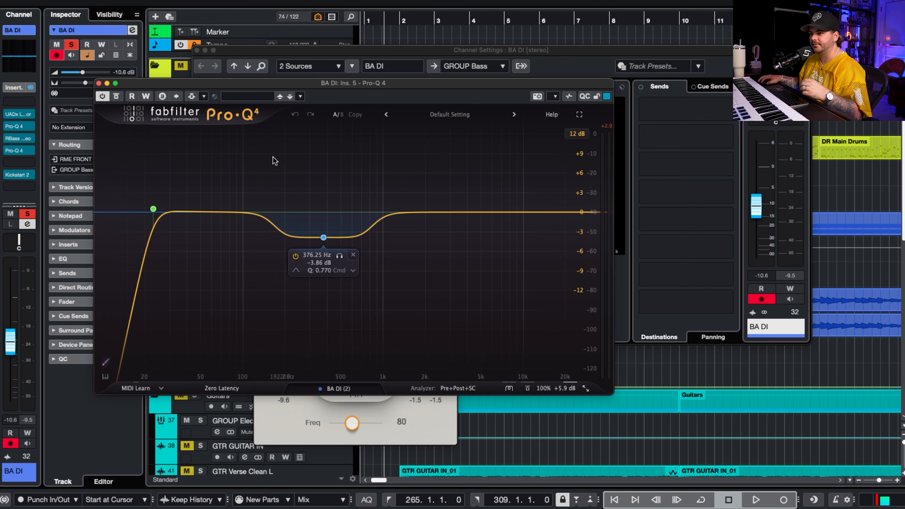
pyautogui.click(98, 84)
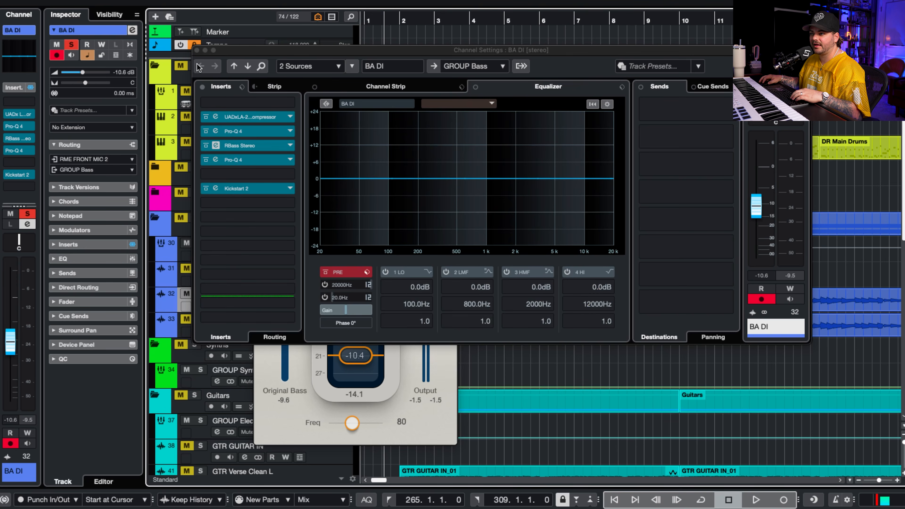
pyautogui.click(197, 50)
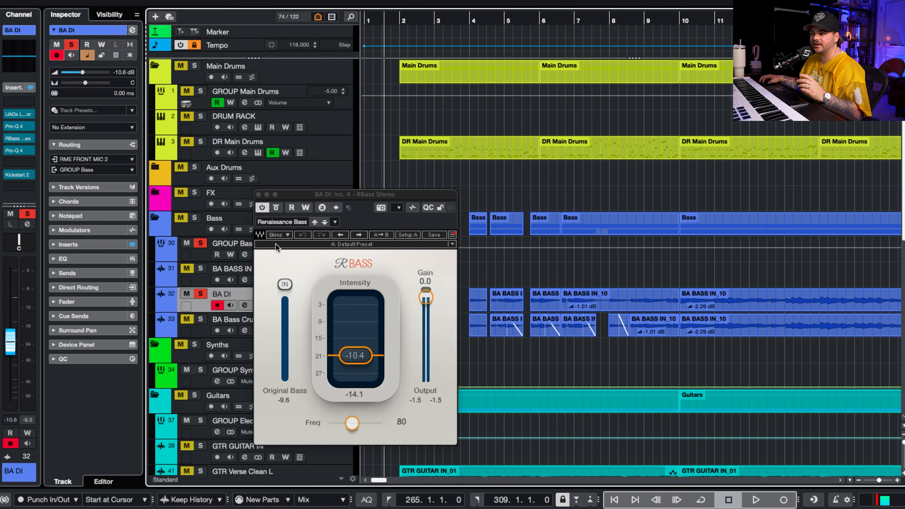
pyautogui.click(258, 194)
# Play back the soloed BA DI bass from just before bar 2.
pyautogui.press('space')
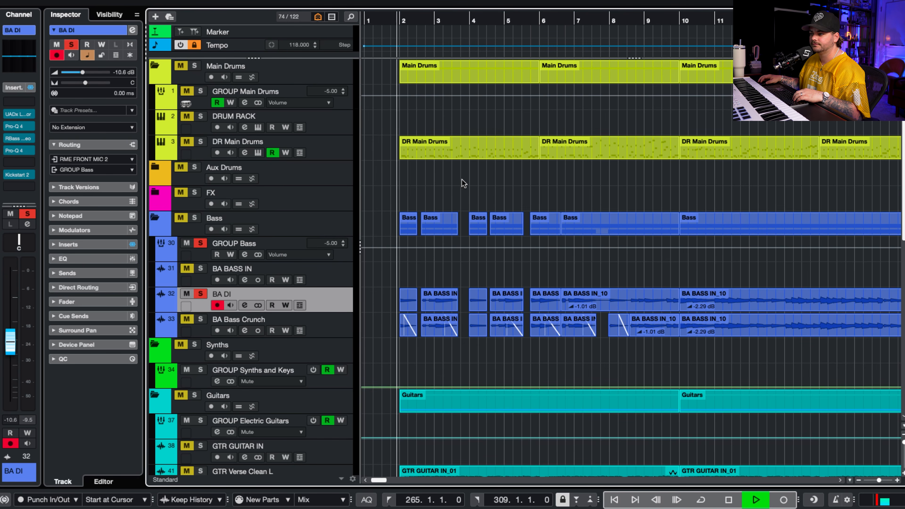
pyautogui.scroll(-1, 463, 184)
pyautogui.hscroll(2, 468, 180)
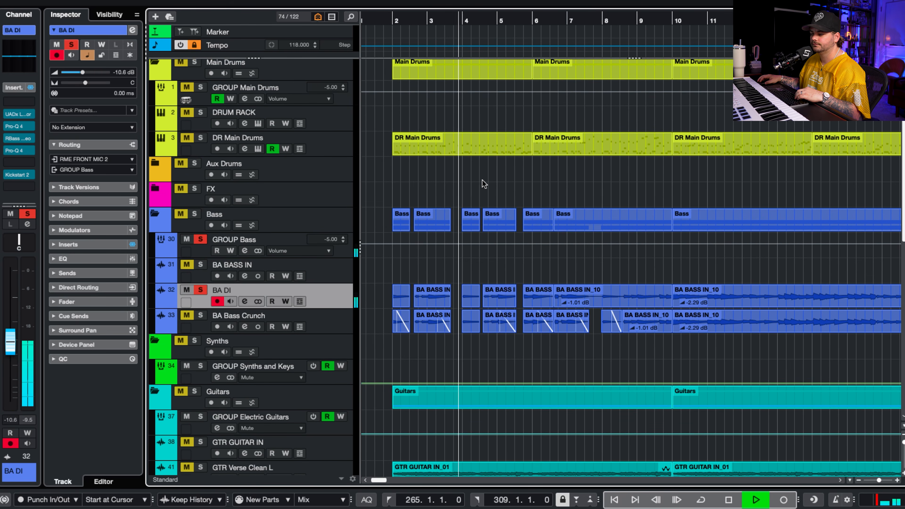
pyautogui.scroll(-2, 503, 249)
pyautogui.scroll(1, 507, 251)
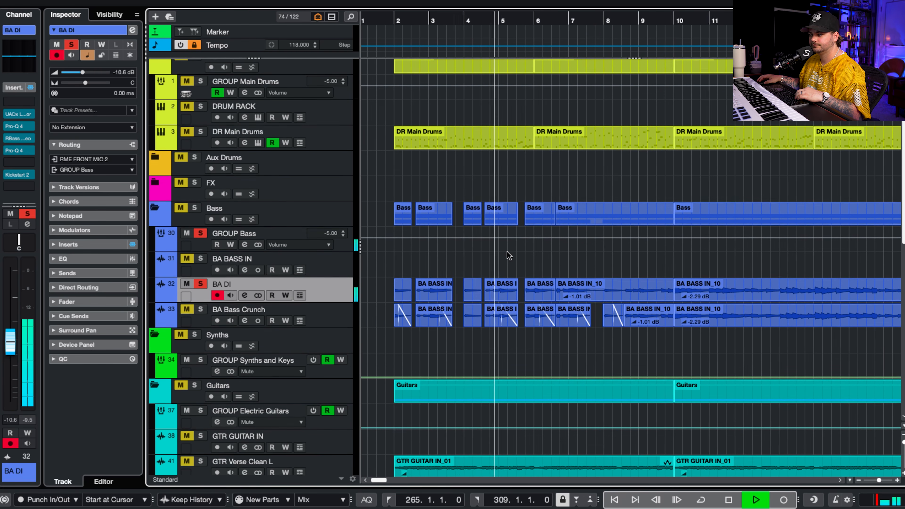
pyautogui.scroll(1, 508, 256)
pyautogui.press('space')
# Review the Darkglass Ultra distortion settings on the BA Bass Crunch channel.
pyautogui.scroll(1, 195, 315)
pyautogui.click(245, 330)
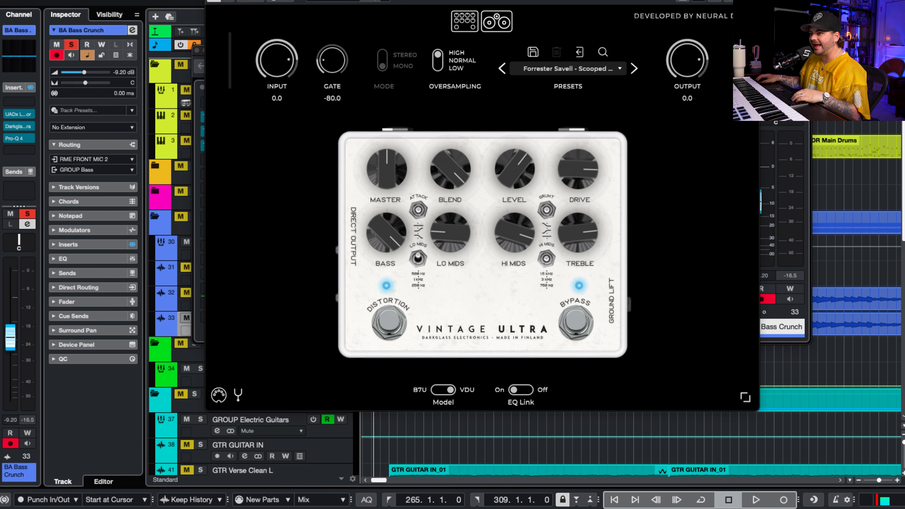
pyautogui.click(210, 0)
# Raise the low-cut frequency slightly in the Pro-Q 4 insert of the BA Bass Crunch channel.
pyautogui.press('space')
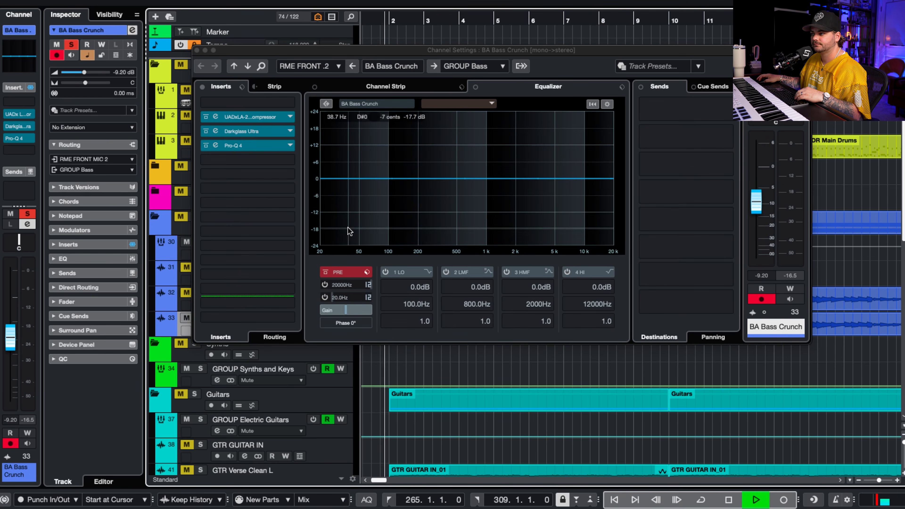
pyautogui.click(264, 145)
pyautogui.press('space')
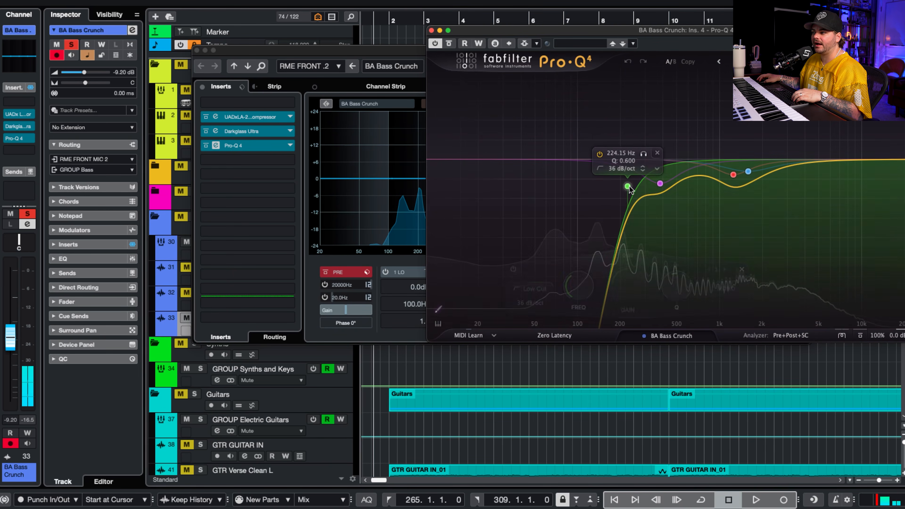
pyautogui.moveTo(630, 186); pyautogui.dragTo(640, 183)
pyautogui.moveTo(691, 31); pyautogui.dragTo(540, 57)
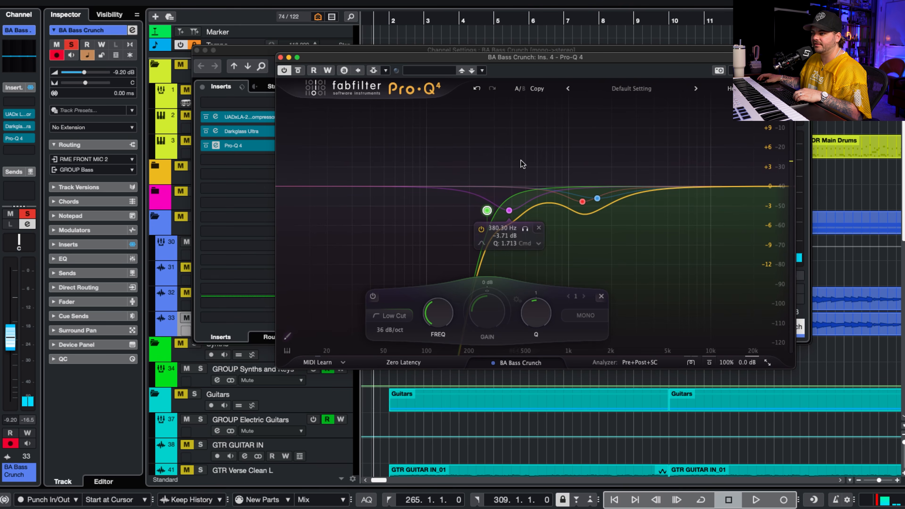
# Listen to BA Bass Crunch through its Pro-Q 4 equalizer, and play it back together with the BA DI track.
pyautogui.press('space')
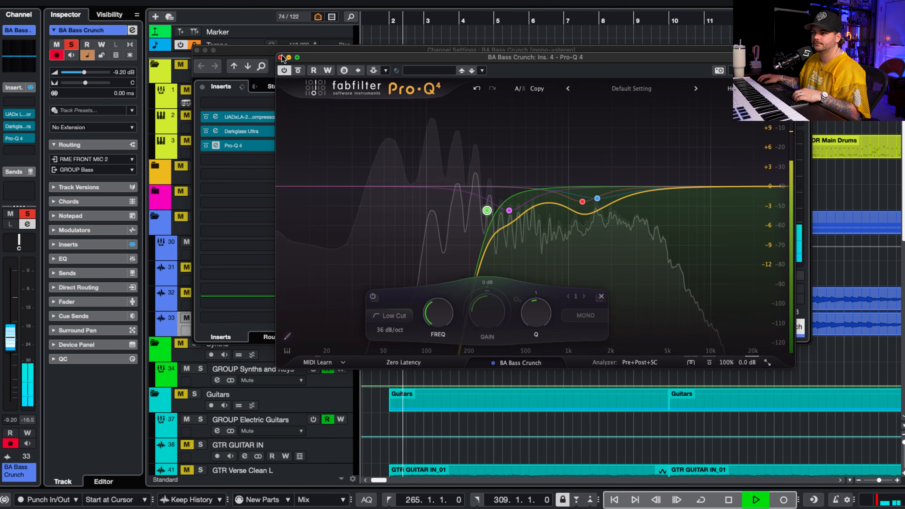
pyautogui.click(281, 57)
pyautogui.press('space')
pyautogui.click(196, 50)
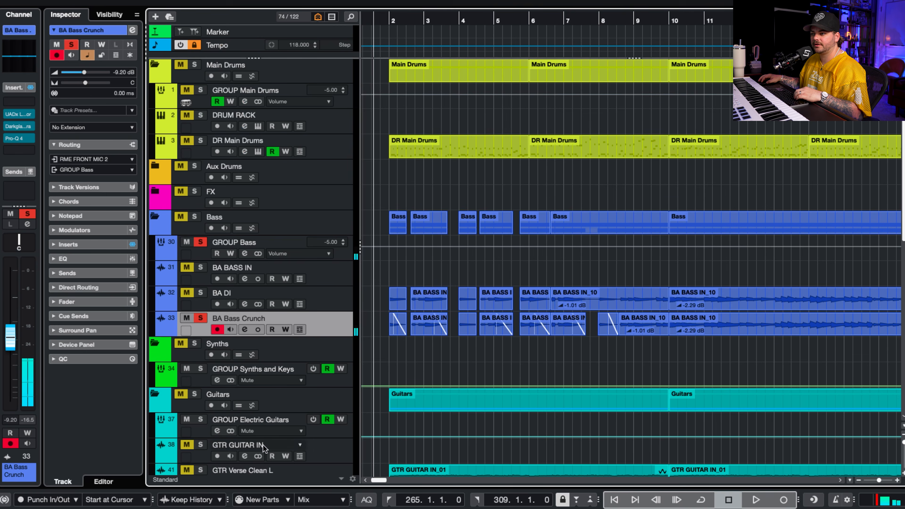
pyautogui.press('space')
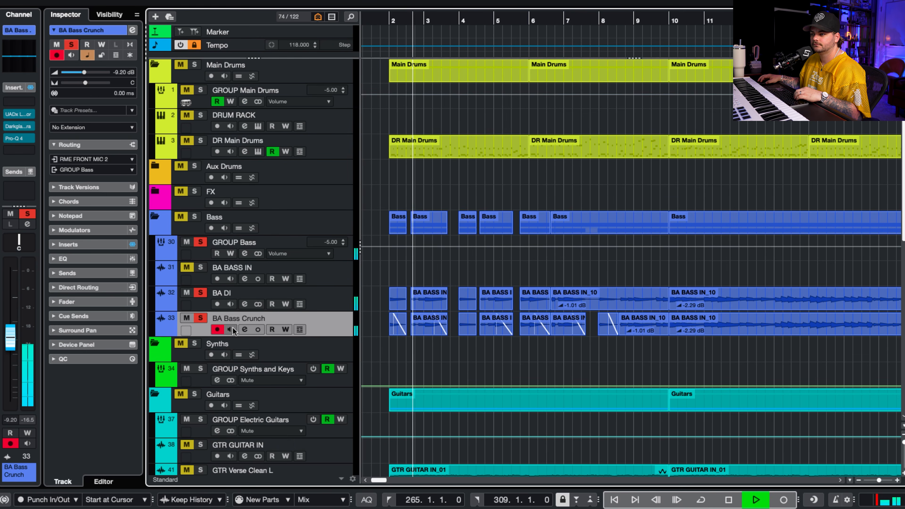
# Compare the BA Bass Crunch channel at 0° and 180° phase during soloed bass playback, leaving it at 180°.
pyautogui.click(245, 330)
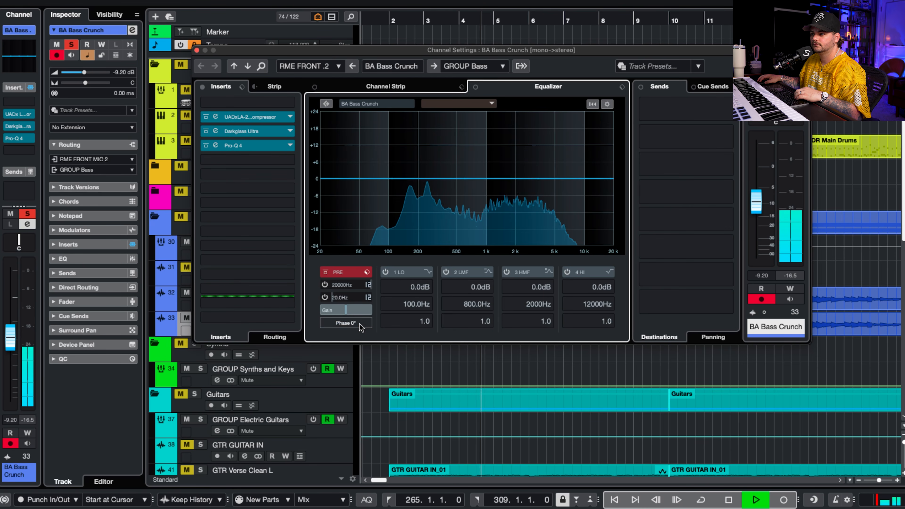
pyautogui.press('space')
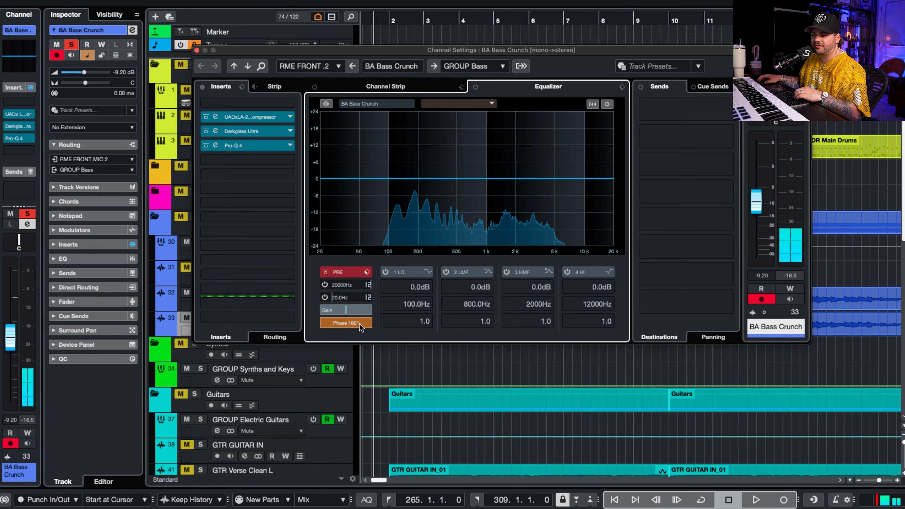
pyautogui.press('space')
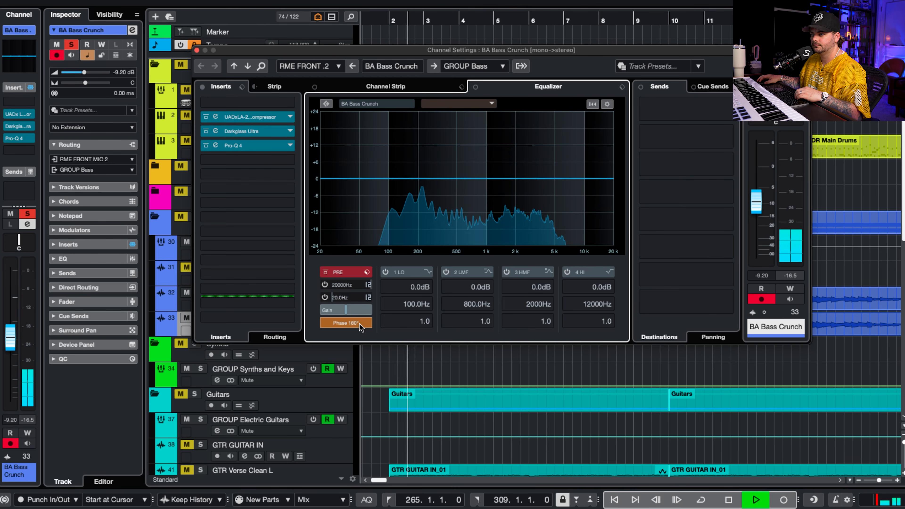
pyautogui.click(359, 324)
pyautogui.click(360, 324)
pyautogui.click(359, 323)
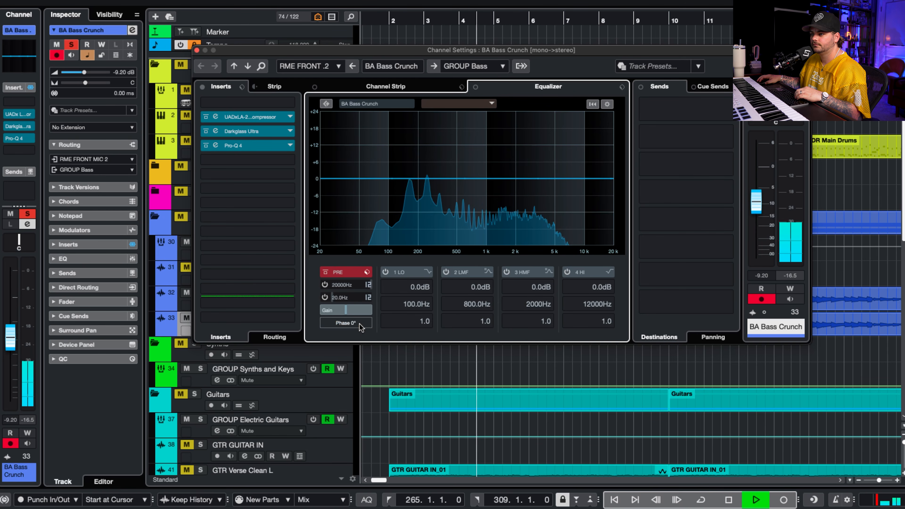
pyautogui.click(359, 323)
pyautogui.press('space')
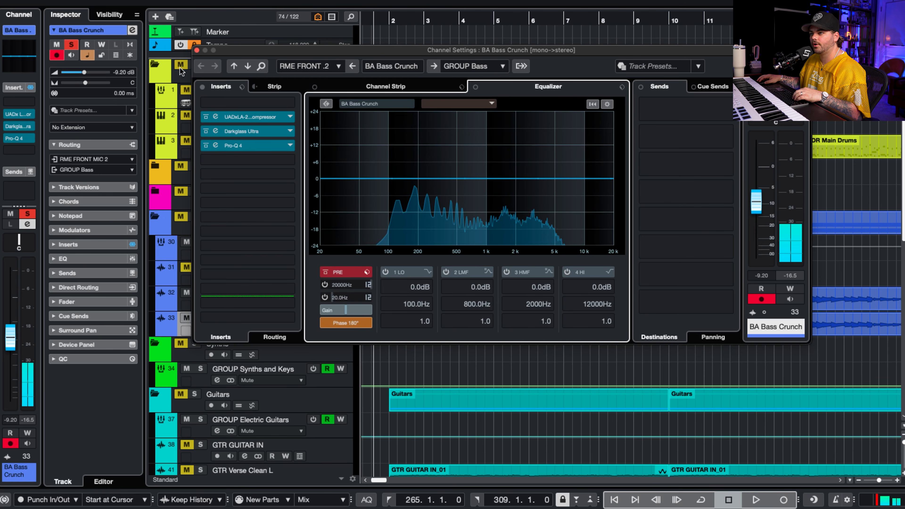
# Clear the solo from the bass tracks and play the full arrangement.
pyautogui.press('super+w')
pyautogui.press('s')
pyautogui.press('space')
pyautogui.press('g')
pyautogui.press('g')
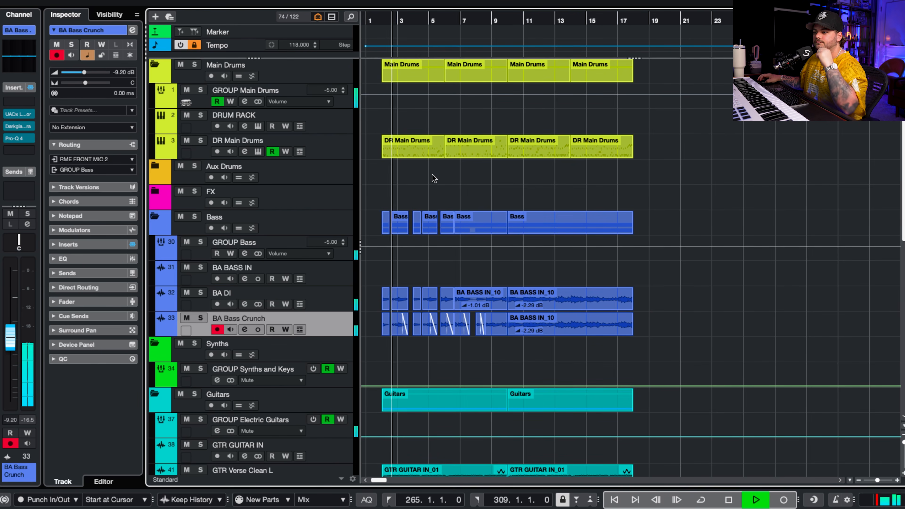
# Check the BA Bass Crunch phase setting within the full mix and listen on past bar 10.
pyautogui.press('e')
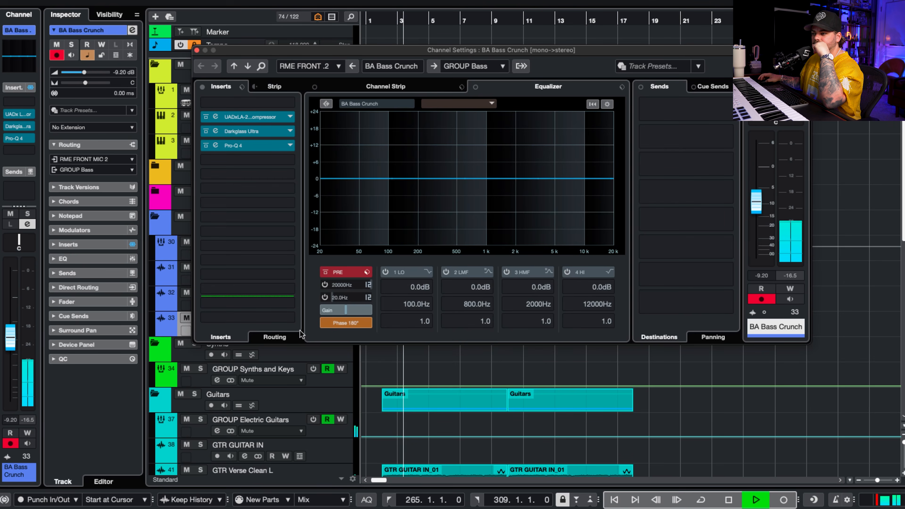
pyautogui.click(355, 323)
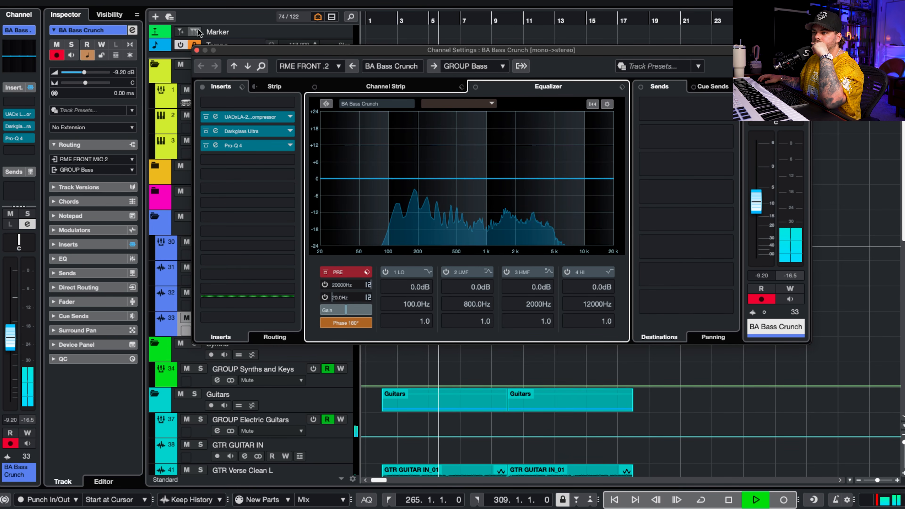
pyautogui.click(197, 50)
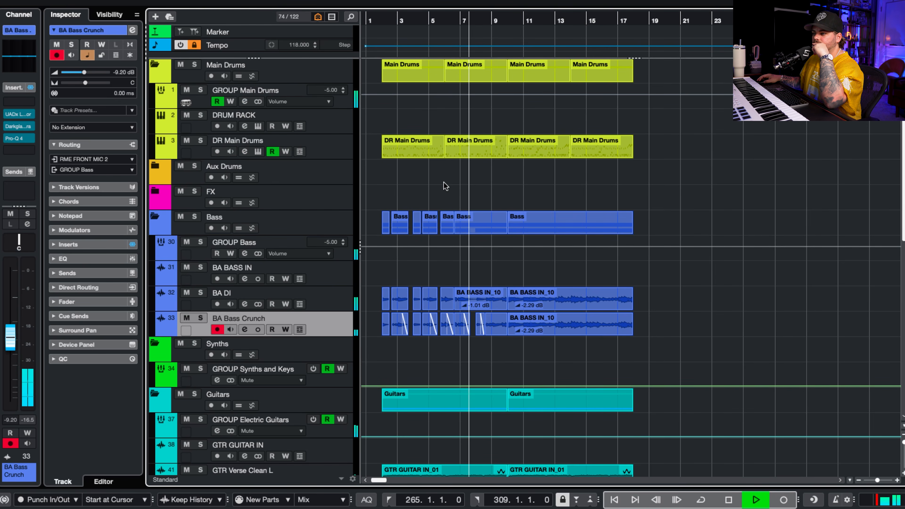
pyautogui.scroll(-5, 449, 186)
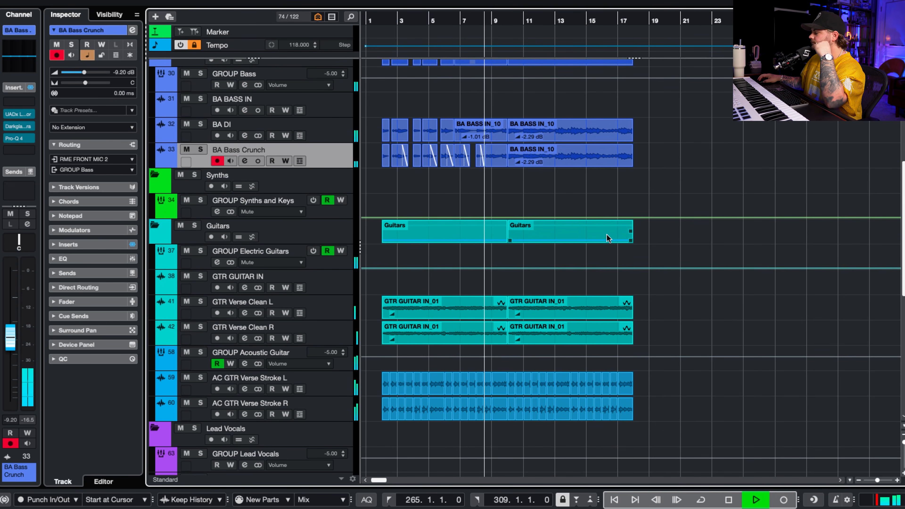
pyautogui.scroll(3, 497, 178)
pyautogui.scroll(2, 497, 178)
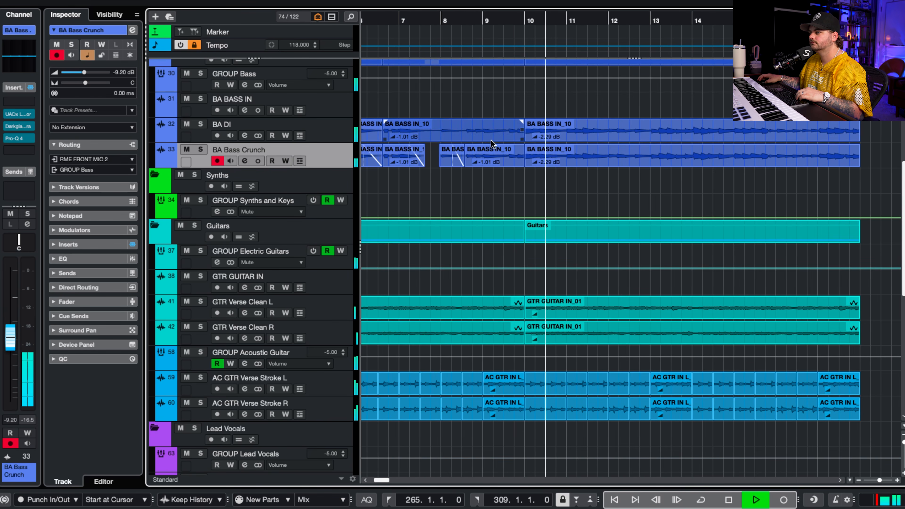
pyautogui.press('space')
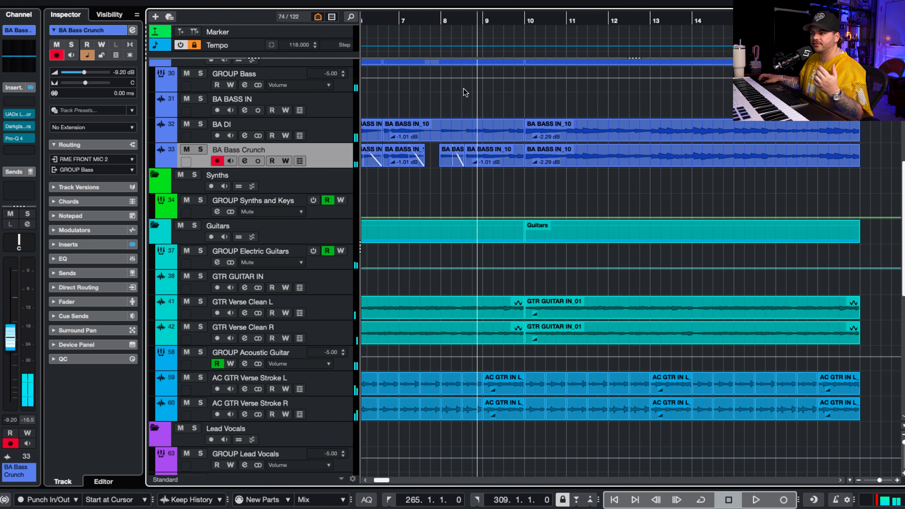
# Listen to the bass events starting at bar 10, in the full mix and with the Bass folder soloed.
pyautogui.scroll(5, 483, 117)
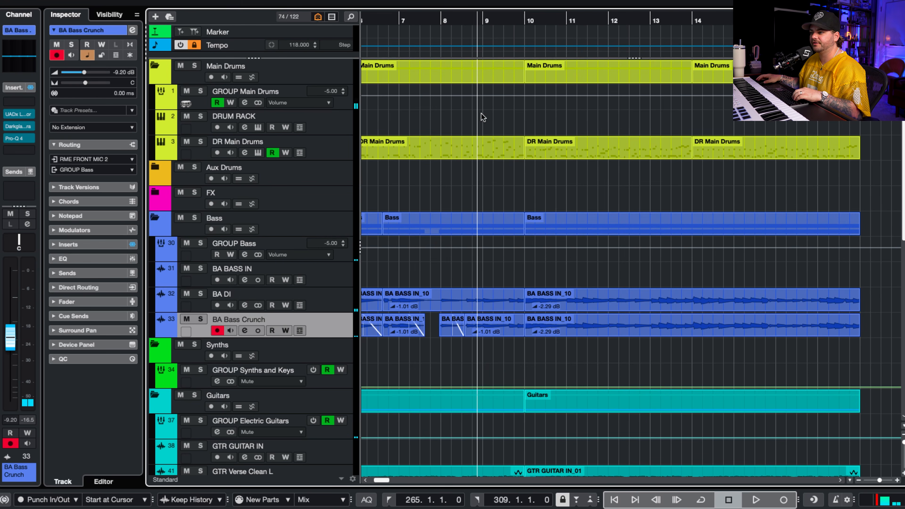
pyautogui.click(592, 300)
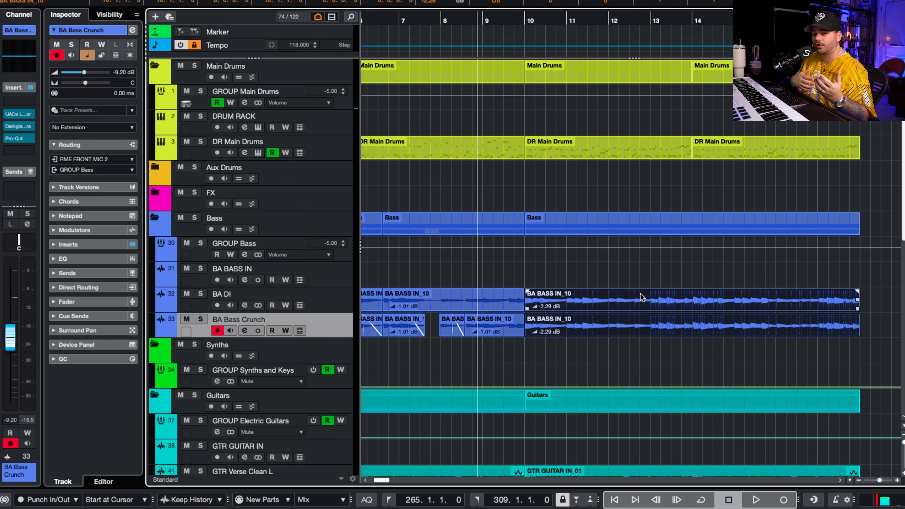
pyautogui.press('space')
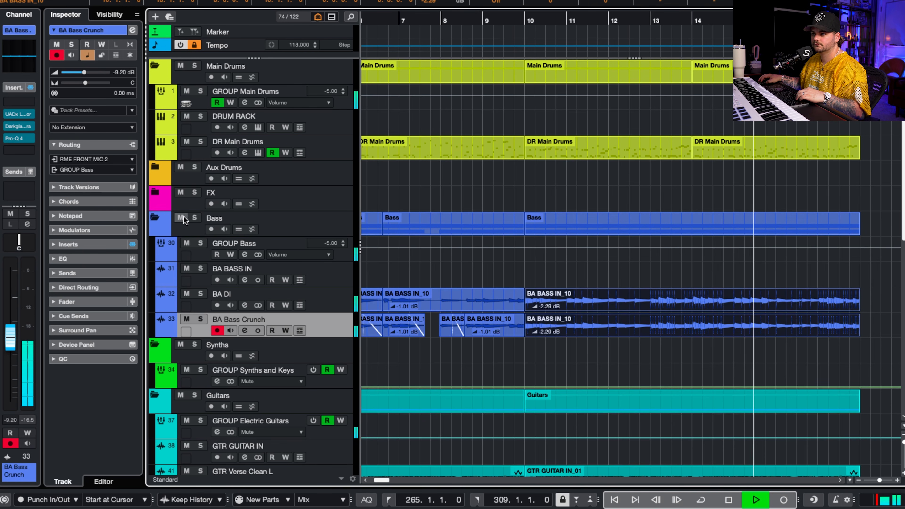
pyautogui.click(194, 218)
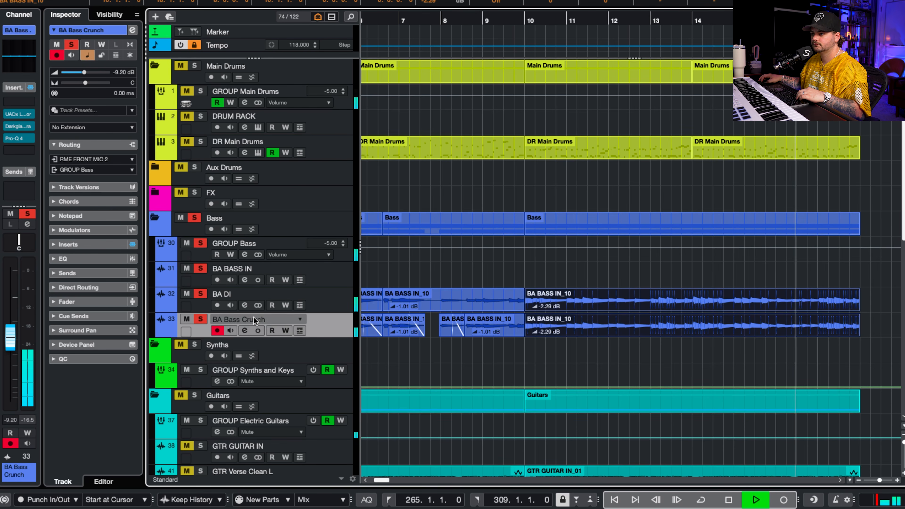
pyautogui.click(245, 331)
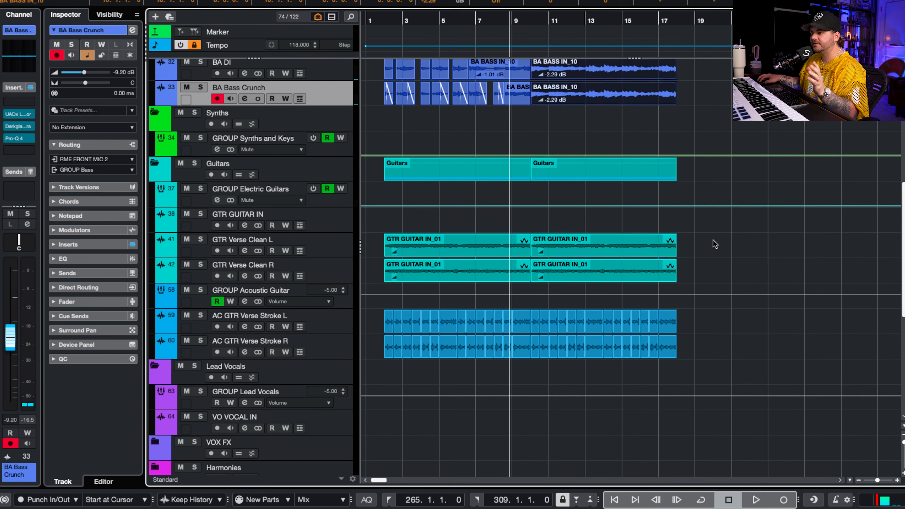
pyautogui.moveTo(716, 244); pyautogui.dragTo(617, 273)
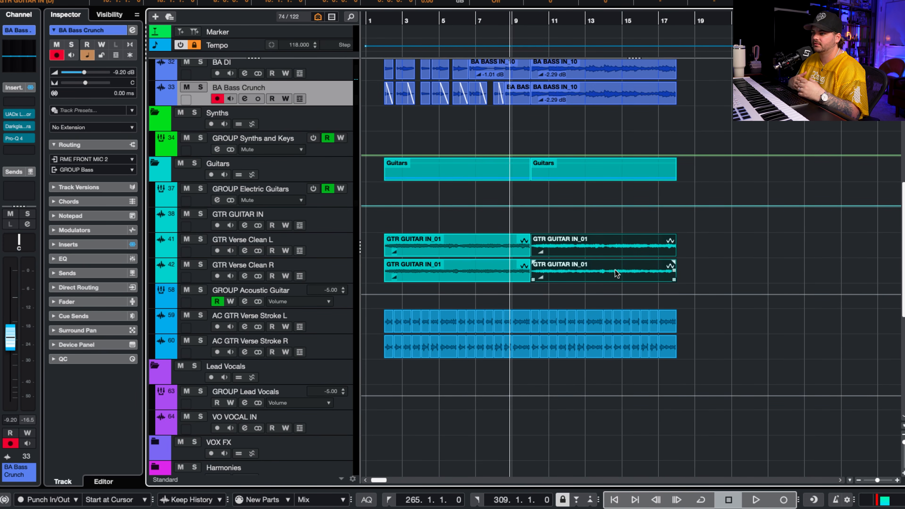
pyautogui.click(631, 206)
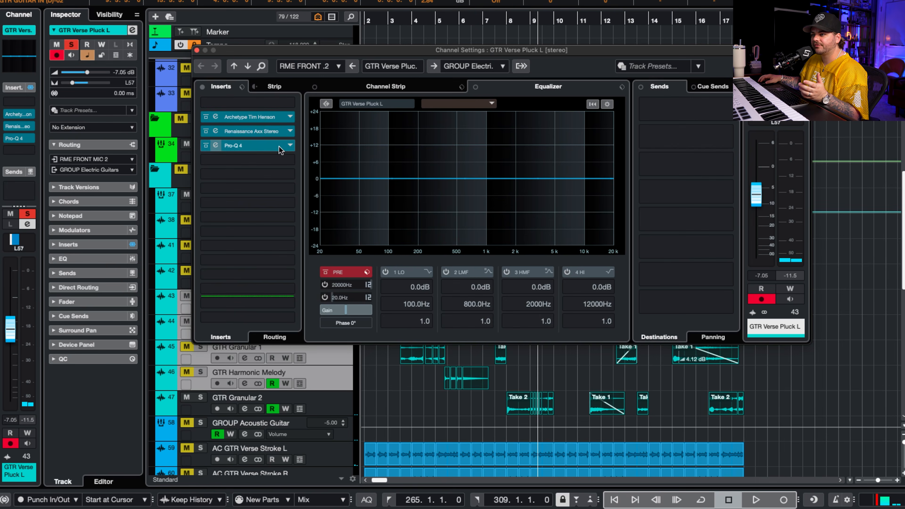
# Examine the pedals and amp head in the Archetype Tim Henson insert of the GTR Verse Pluck L channel.
pyautogui.click(262, 117)
pyautogui.moveTo(904, 0); pyautogui.dragTo(410, 40)
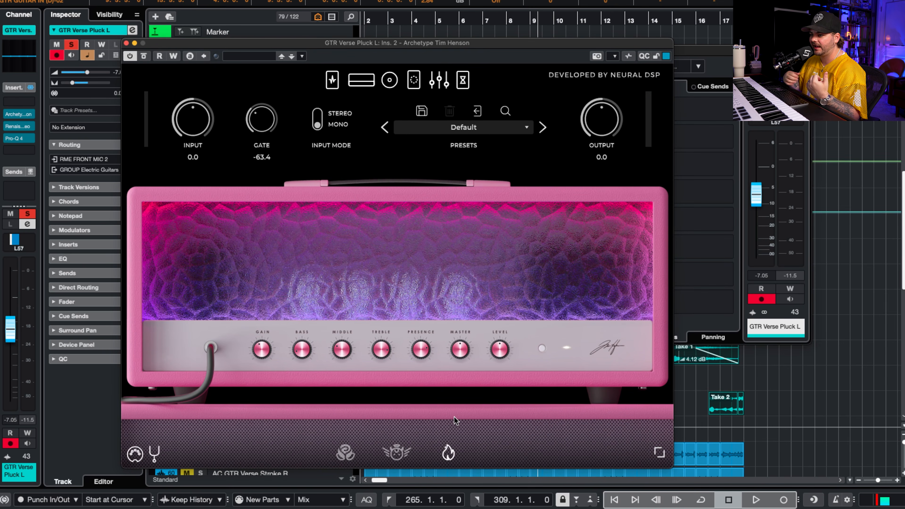
pyautogui.click(329, 82)
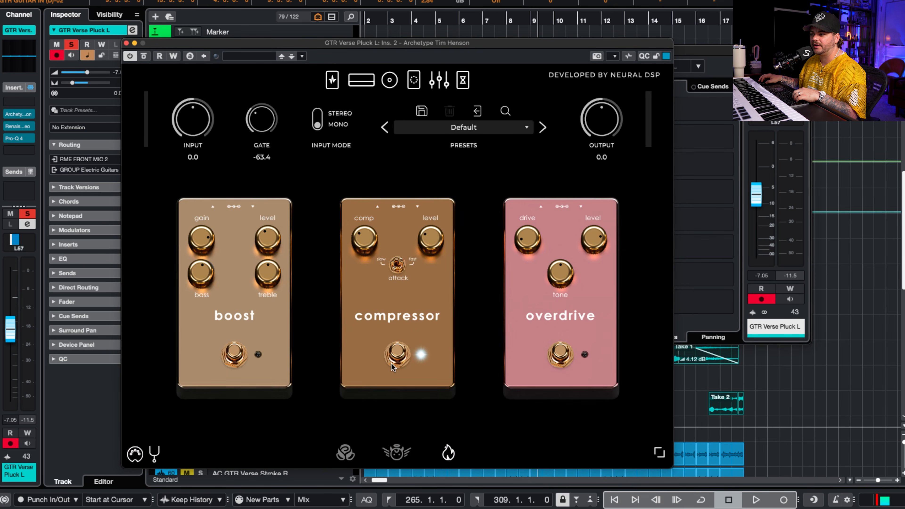
pyautogui.click(366, 77)
# Play back GTR Verse Pluck L, examine the Archetype cabinet microphones, and bypass the multivoicer section.
pyautogui.press('space')
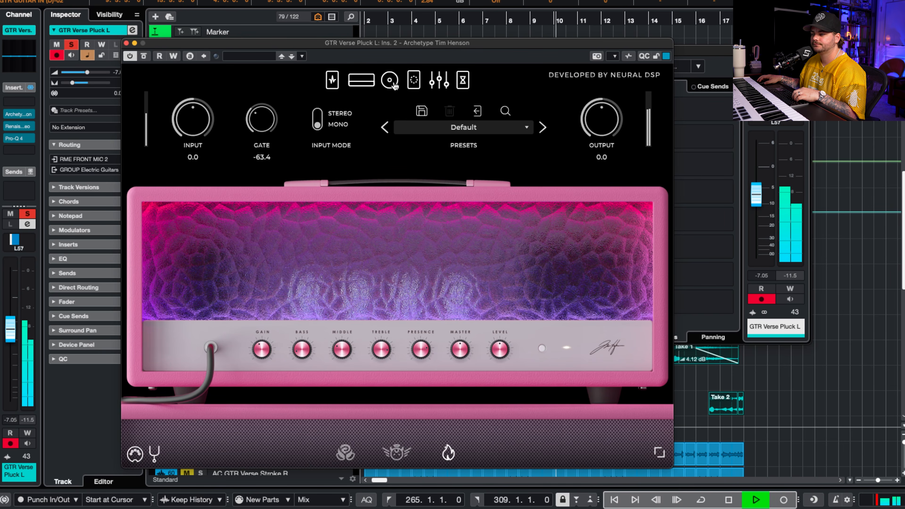
pyautogui.click(410, 87)
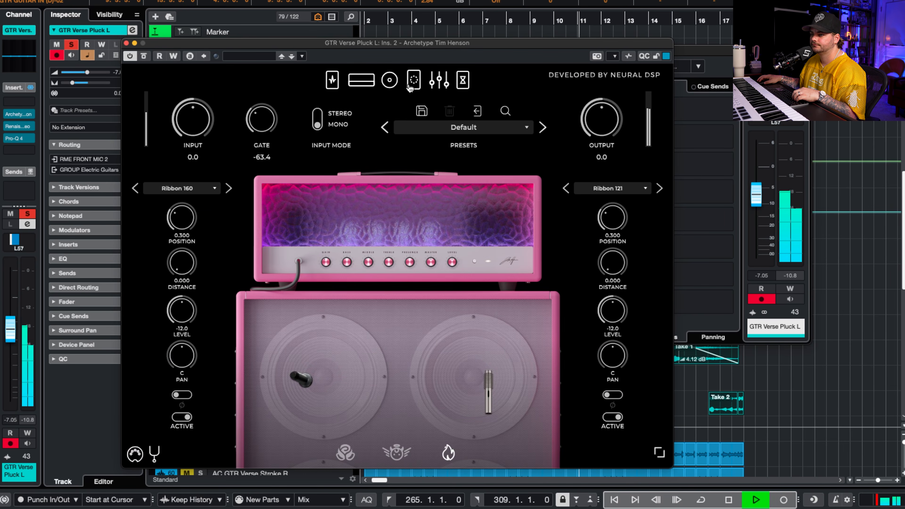
pyautogui.click(440, 81)
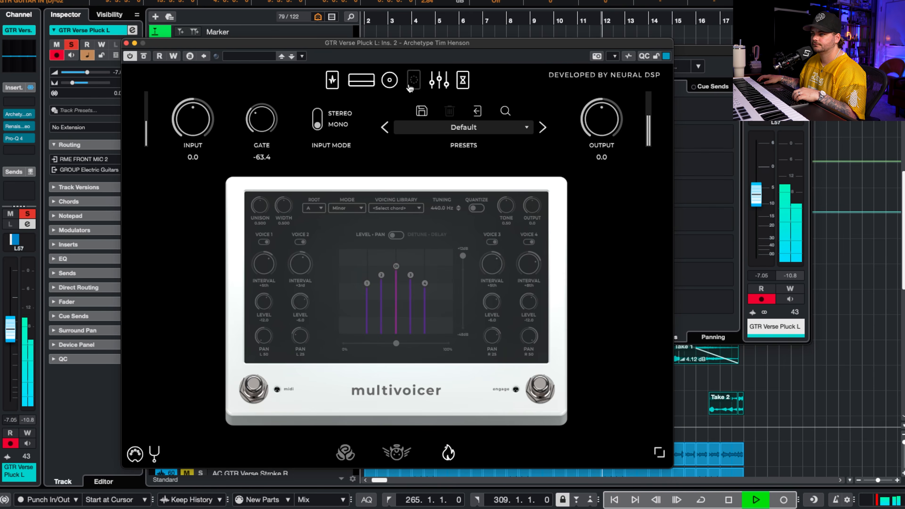
pyautogui.press('space')
# Examine the graphic equalizer and the chorus, delay and reverb pedals in the GTR Verse Pluck L Archetype insert.
pyautogui.click(439, 81)
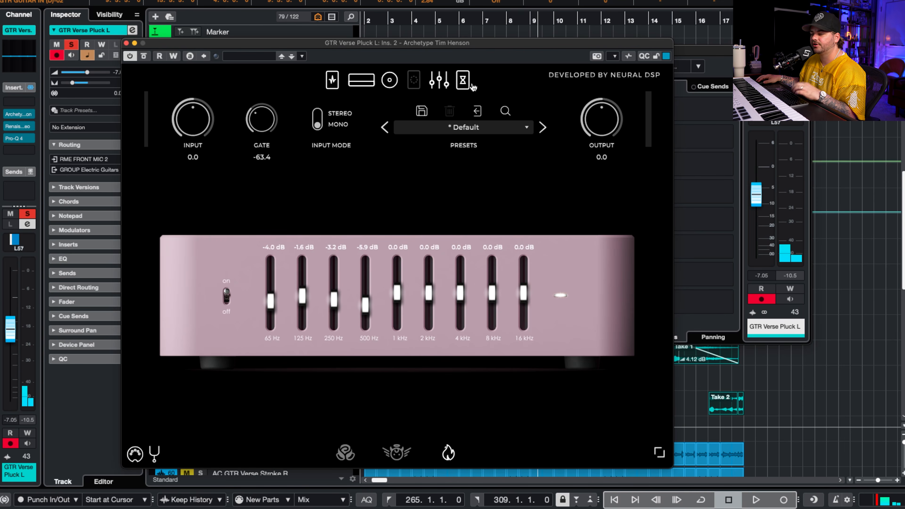
pyautogui.click(463, 80)
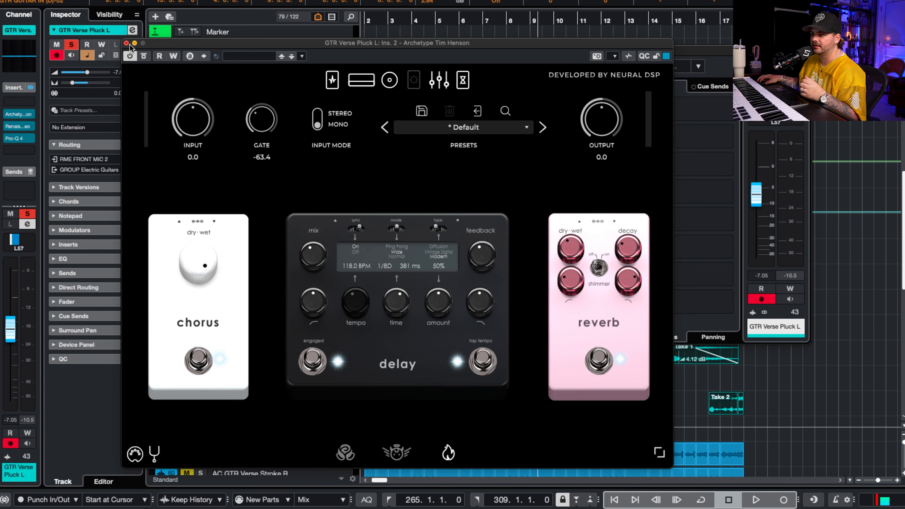
pyautogui.click(126, 43)
# Review the Renaissance Axx compressor and Pro-Q 4 equalizer inserts on the GTR Verse Pluck L channel.
pyautogui.click(260, 136)
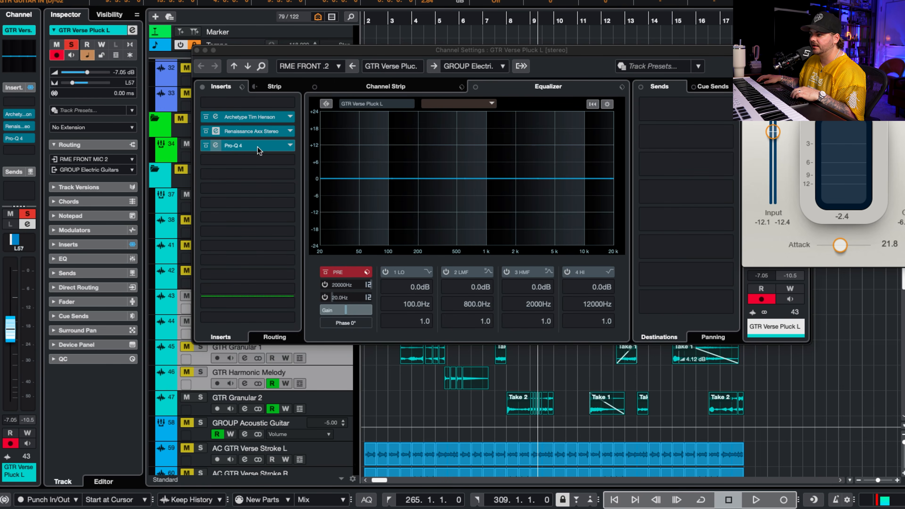
pyautogui.click(258, 146)
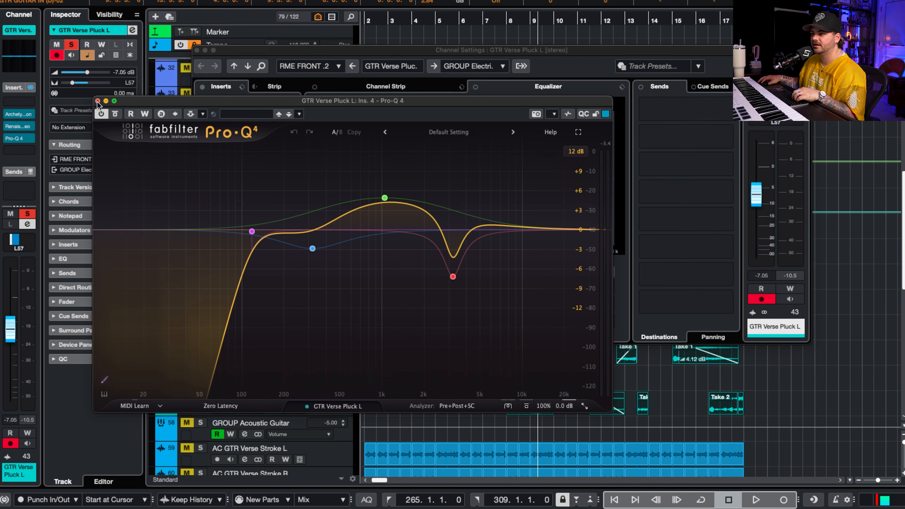
pyautogui.click(98, 102)
pyautogui.click(198, 51)
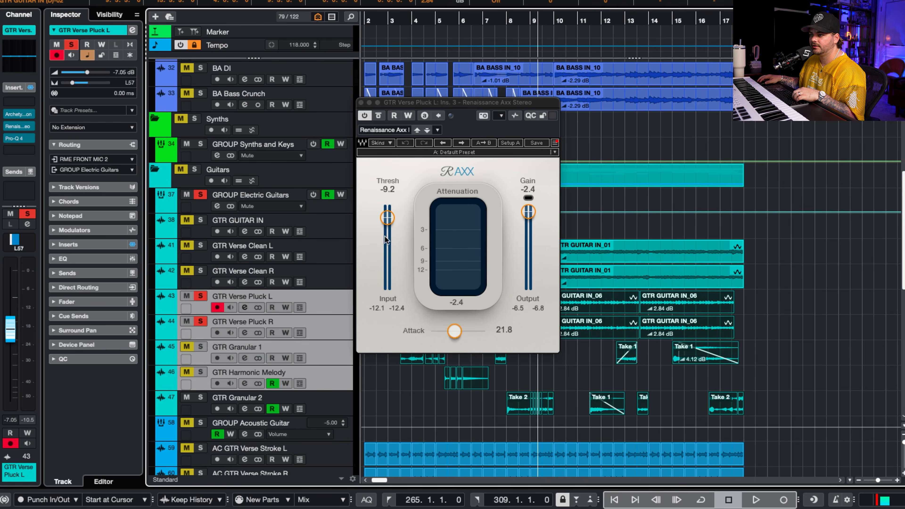
pyautogui.click(361, 103)
# Listen to GTR Verse Pluck R without Pluck L and review the effects and amp in its Archetype Tim Henson insert.
pyautogui.press('space')
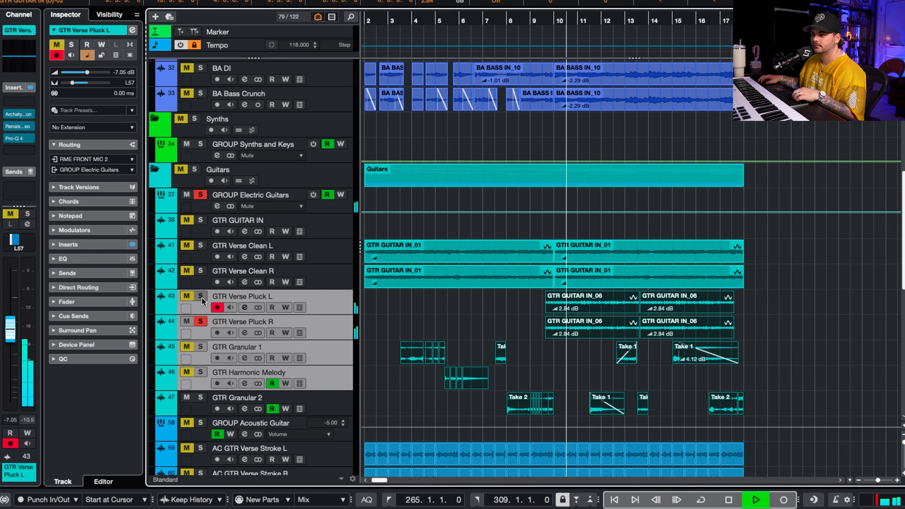
pyautogui.press('space')
pyautogui.click(245, 333)
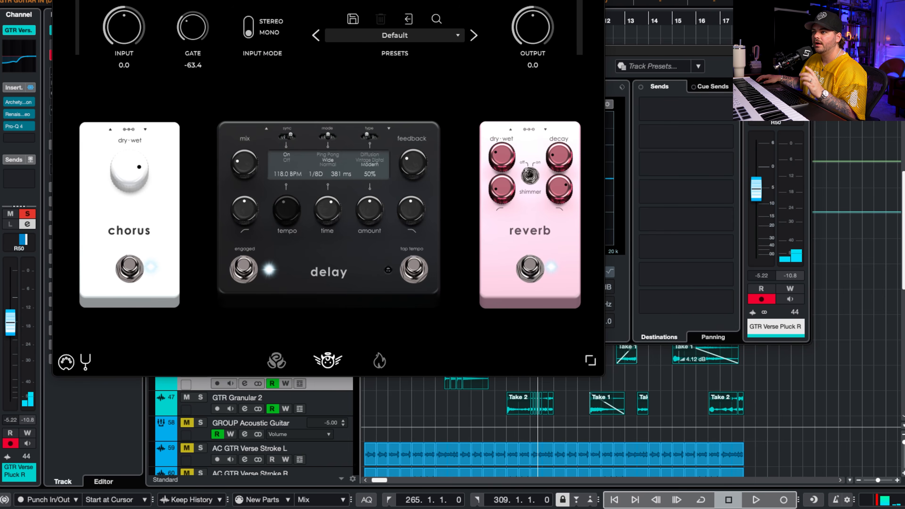
pyautogui.click(328, 1)
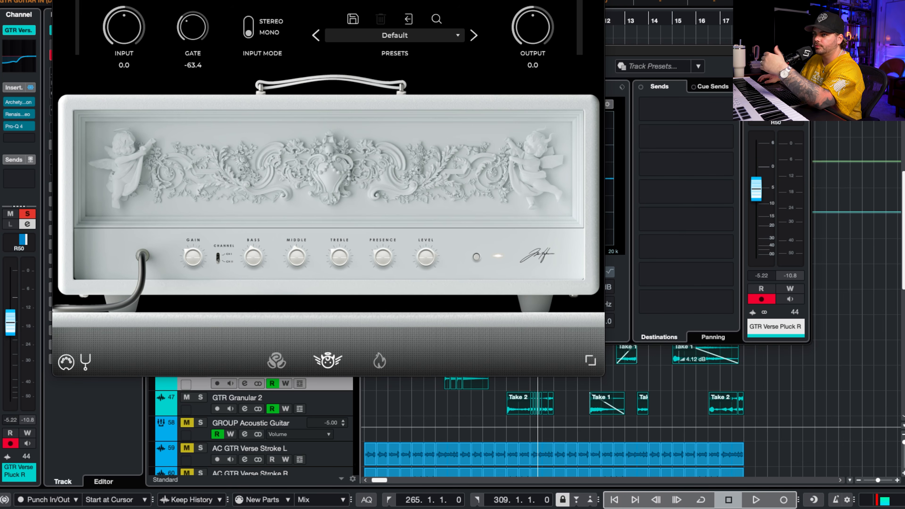
pyautogui.press('super+w')
# Play GTR Verse Pluck R with its channel equalizer in view and add GTR Verse Pluck L to the solo.
pyautogui.press('space')
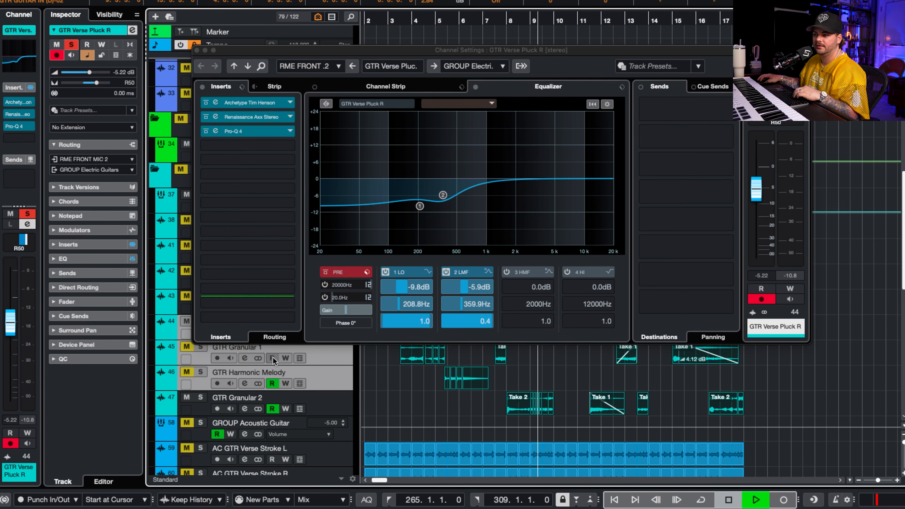
pyautogui.moveTo(235, 58); pyautogui.dragTo(264, 13)
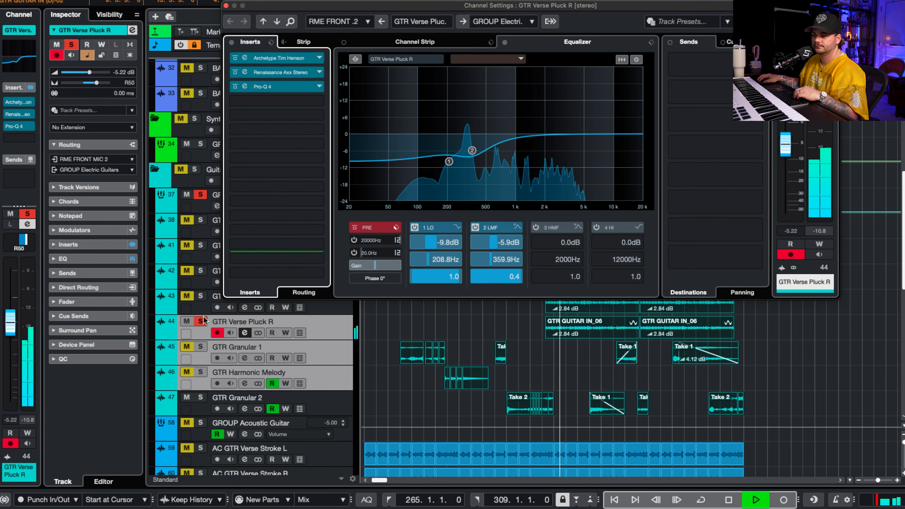
pyautogui.click(200, 296)
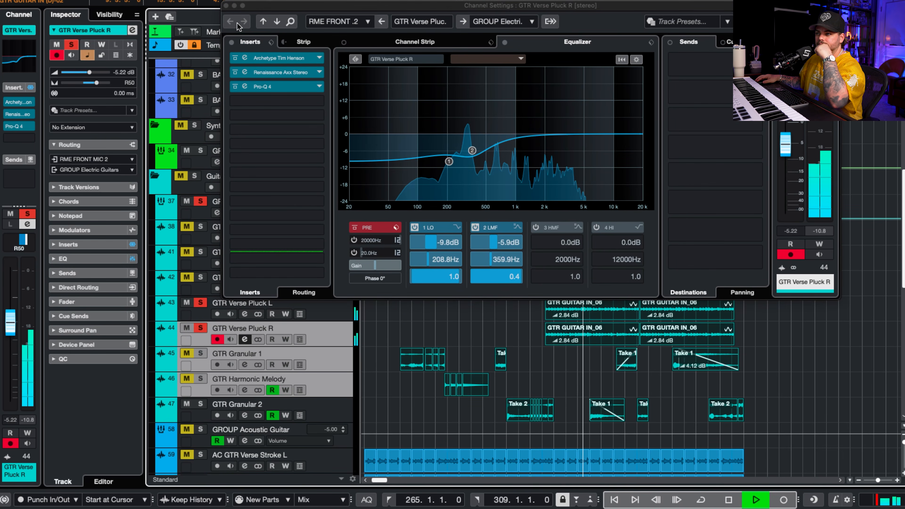
# Close the GTR Verse Pluck R channel settings, stop playback and clear the track solos.
pyautogui.press('super+w')
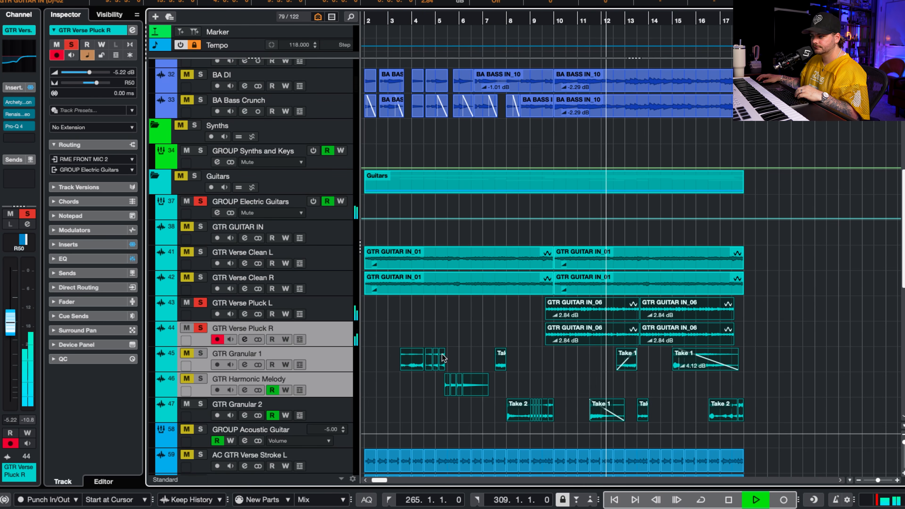
pyautogui.press('space')
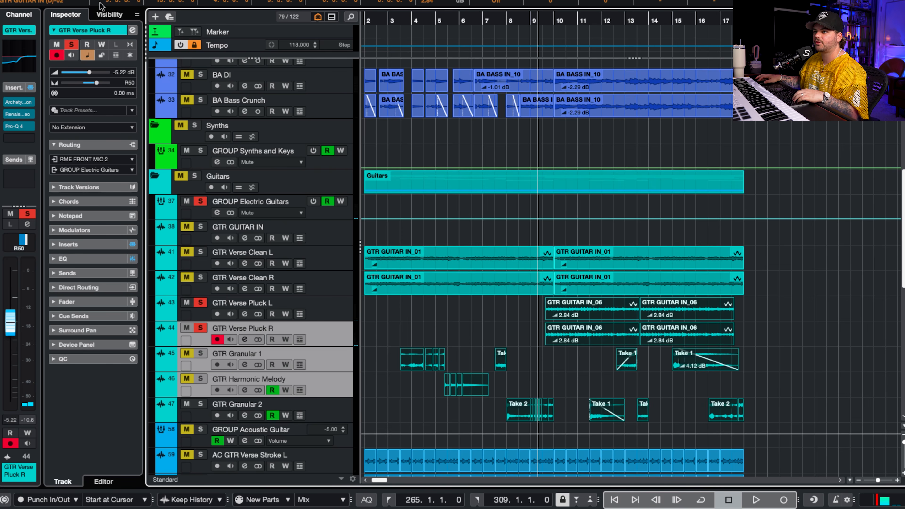
pyautogui.press('s')
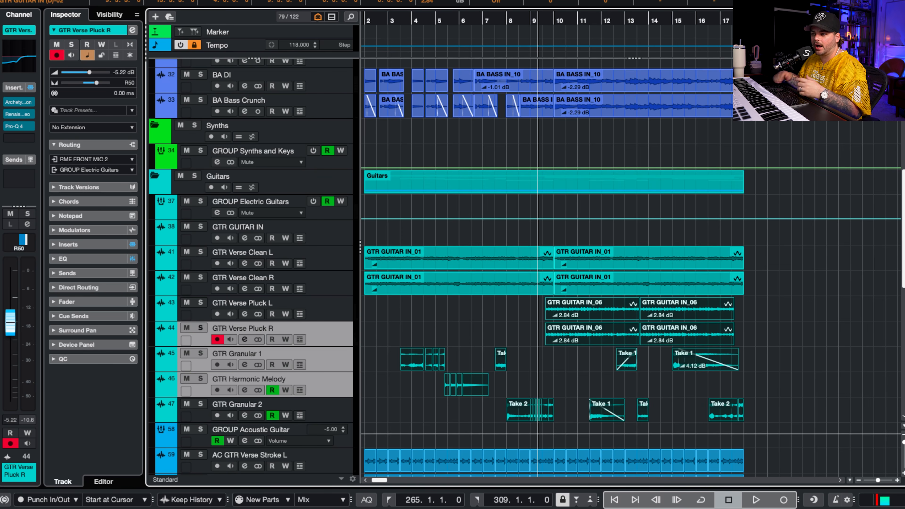
# Play the arrangement with the GTR Granular 1, GTR Harmonic Melody and GTR Granular 2 clips muted, and unmute those clips.
pyautogui.hscroll(-2, 489, 320)
pyautogui.moveTo(781, 359); pyautogui.dragTo(390, 421)
pyautogui.press('space')
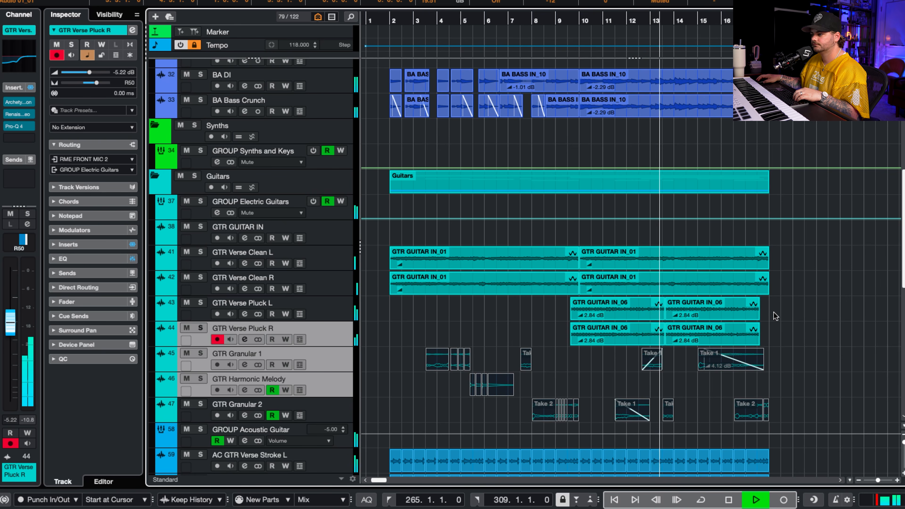
pyautogui.press('space')
pyautogui.click(592, 338)
pyautogui.moveTo(775, 363); pyautogui.dragTo(376, 421)
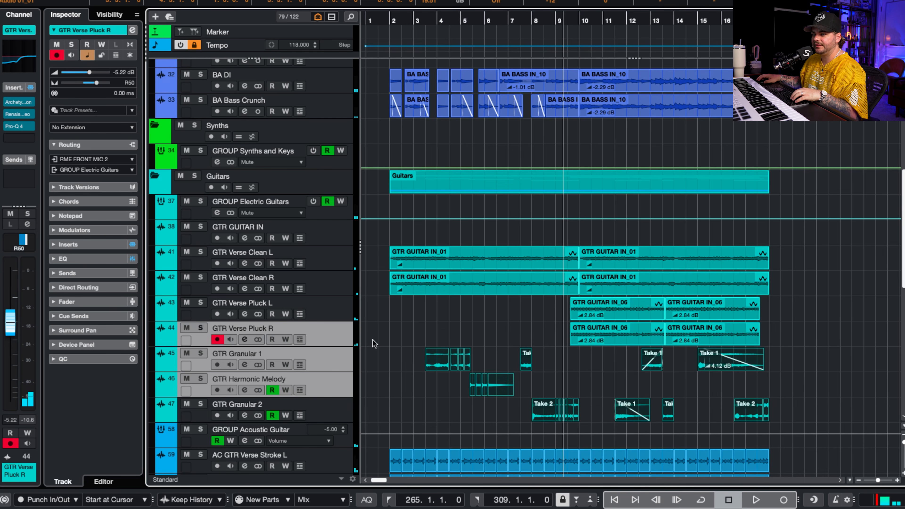
pyautogui.click(427, 339)
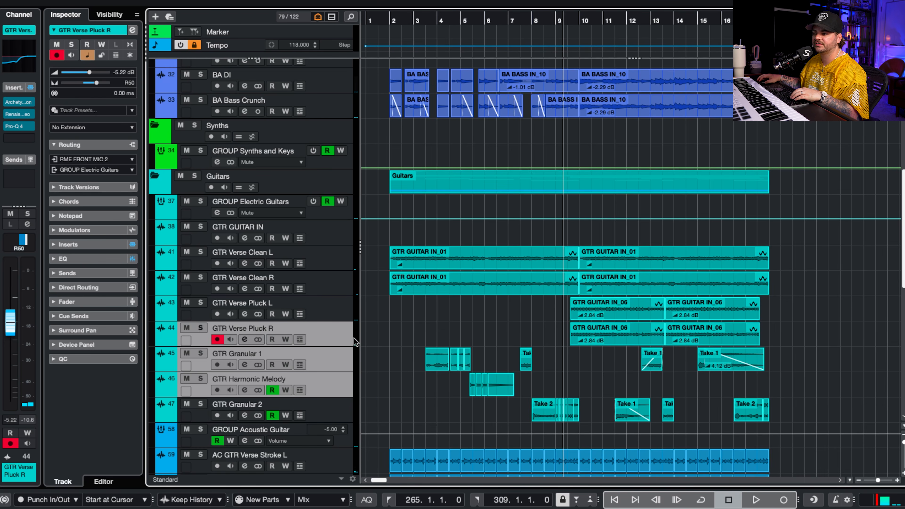
# Solo the GTR Granular 1 track and play its clips from bar 3.
pyautogui.click(338, 364)
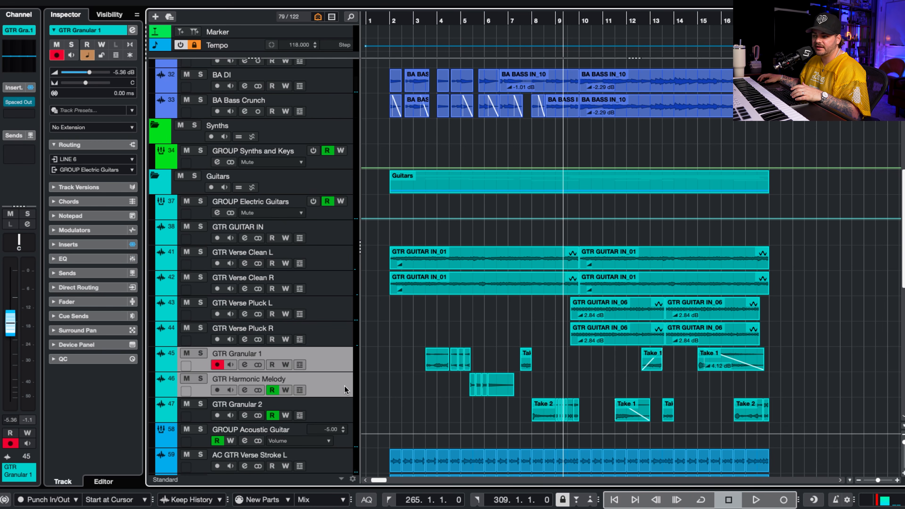
pyautogui.click(344, 368)
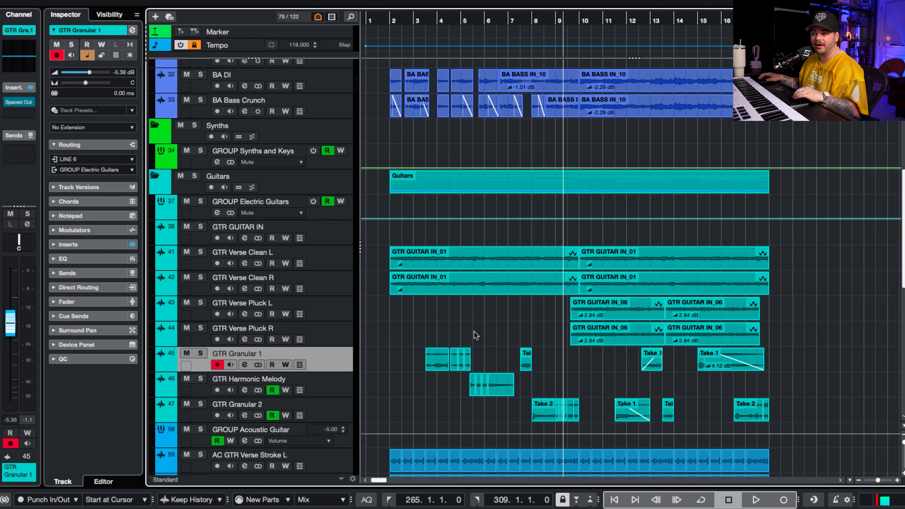
pyautogui.scroll(1, 464, 249)
pyautogui.click(414, 21)
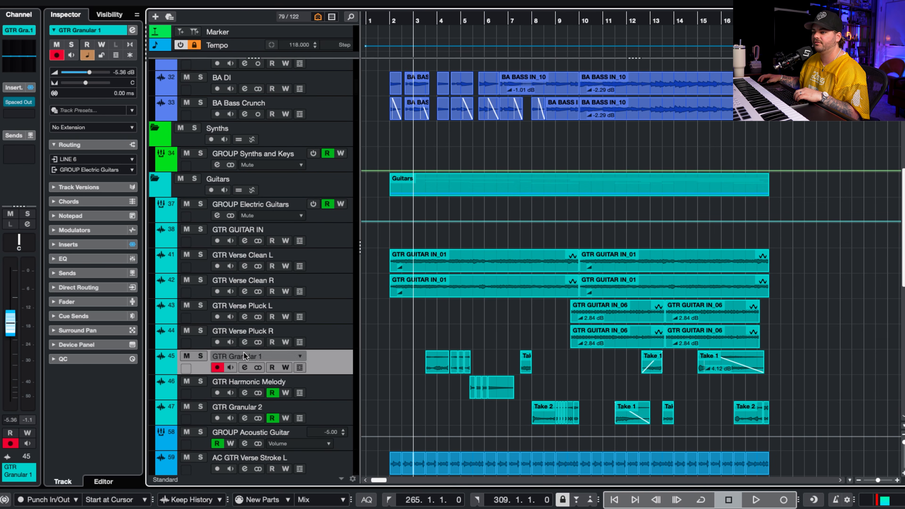
pyautogui.click(201, 356)
pyautogui.scroll(3, 445, 378)
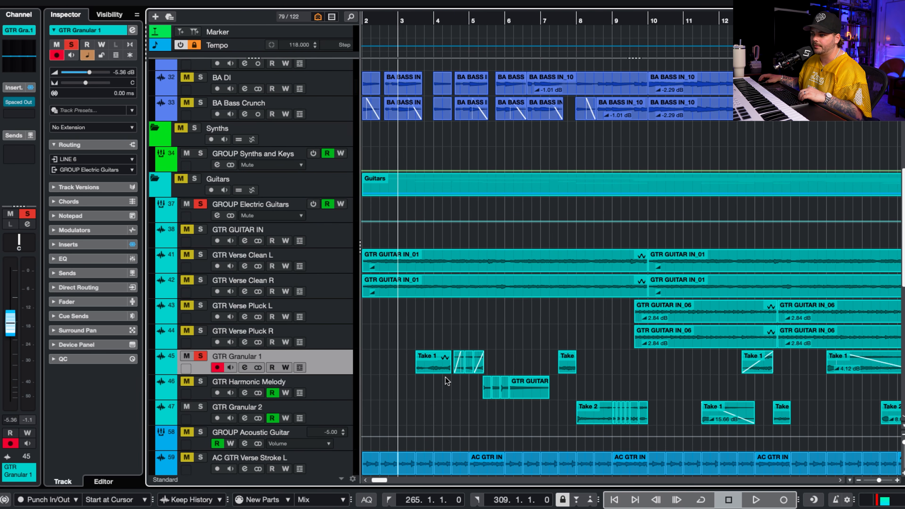
pyautogui.press('space')
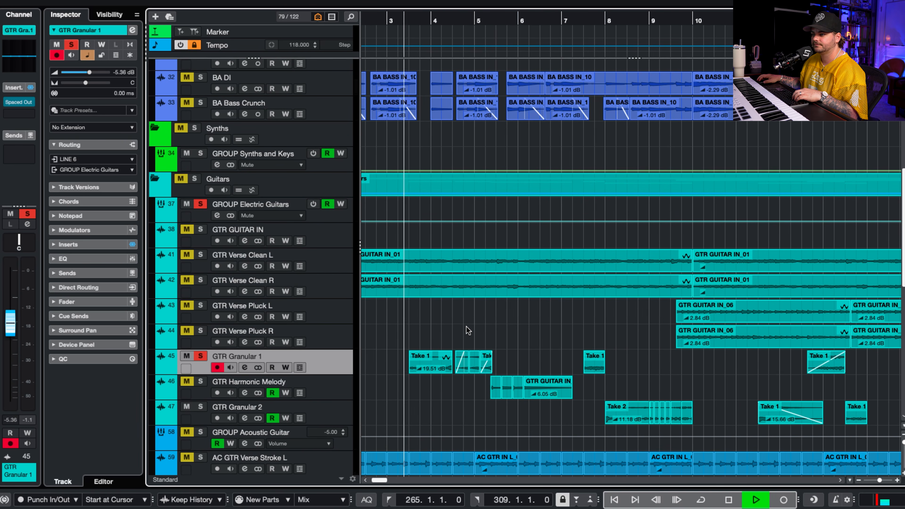
pyautogui.hscroll(1, 467, 326)
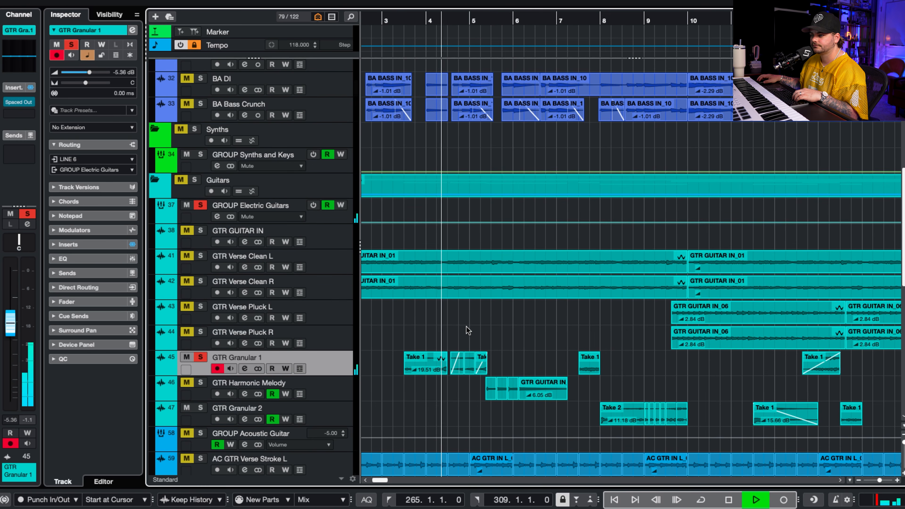
pyautogui.hscroll(2, 466, 326)
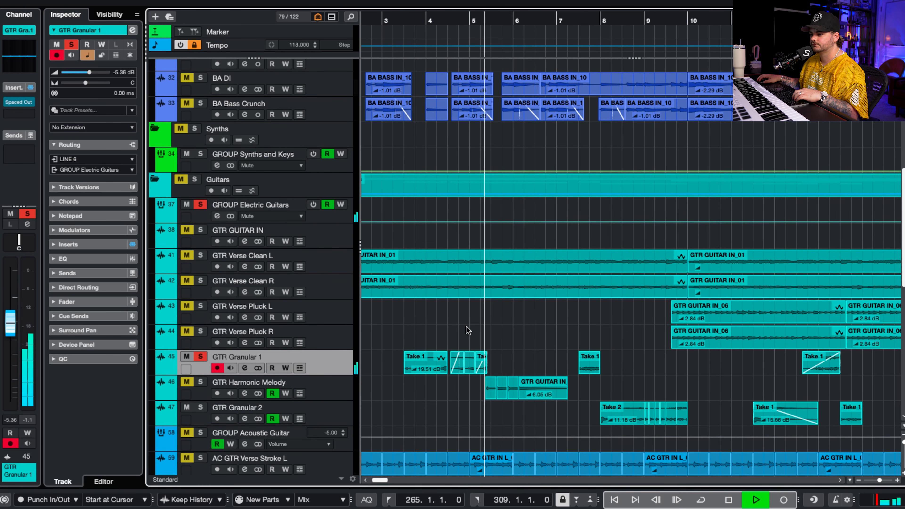
pyautogui.press('space')
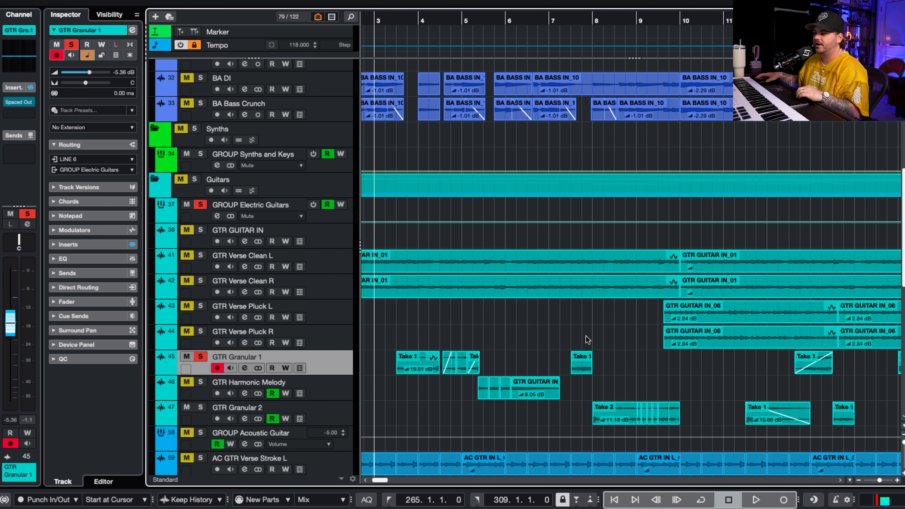
# Listen to the remaining GTR Granular 1 clips from the middle of bar 7, including the last one near bar 15.
pyautogui.click(568, 27)
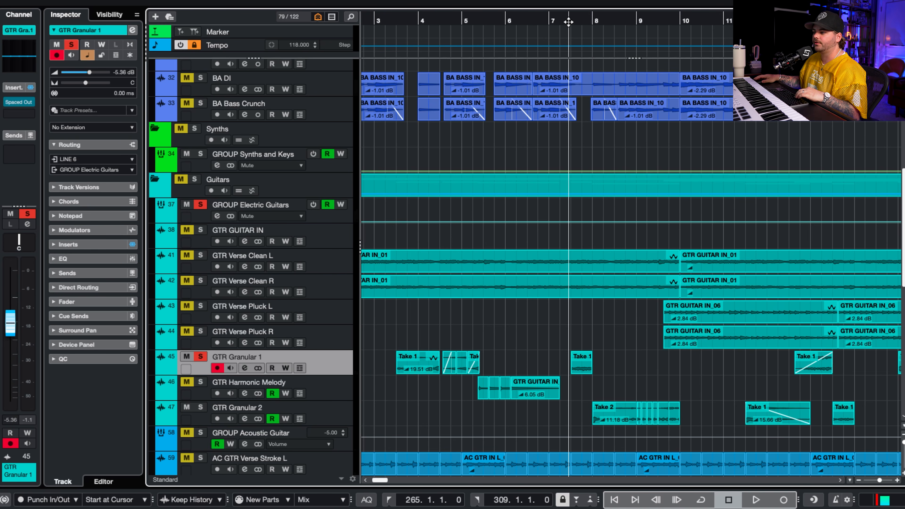
pyautogui.press('space')
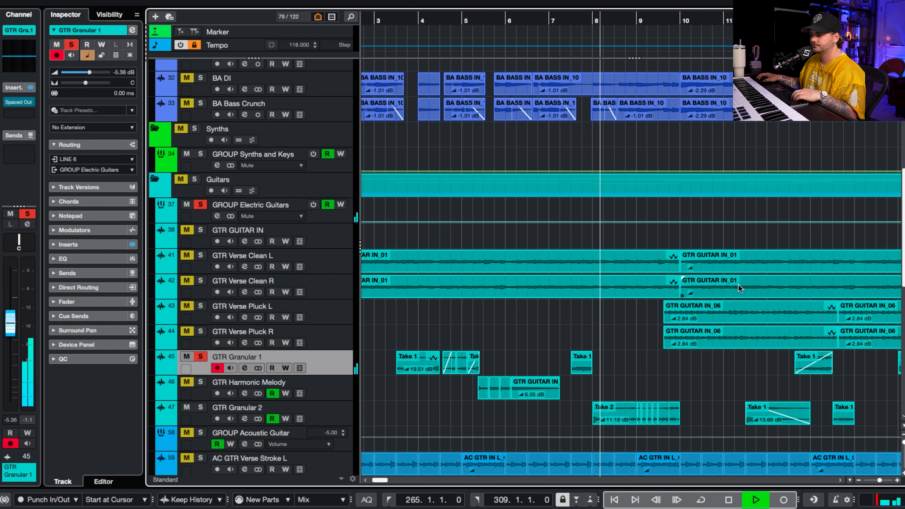
pyautogui.scroll(1, 738, 285)
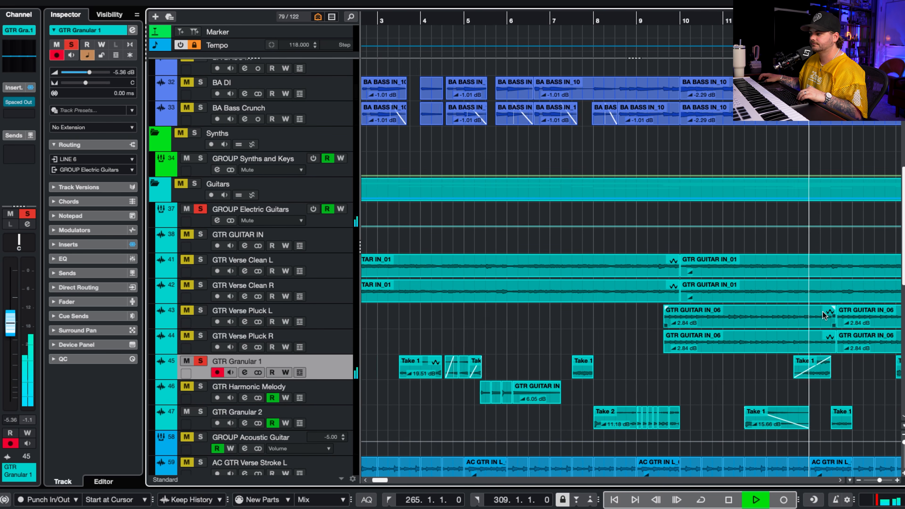
pyautogui.press('g')
pyautogui.click(669, 21)
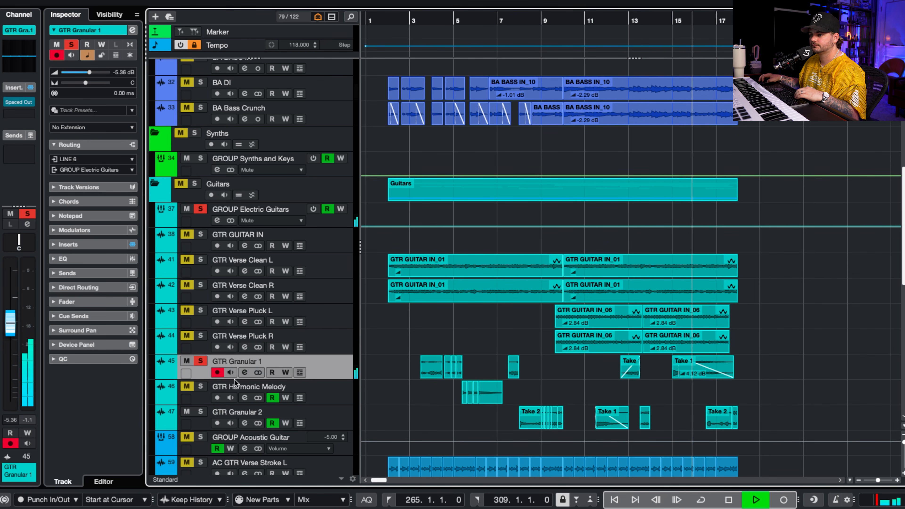
pyautogui.press('space')
# Add GTR Granular 2 to the solo and play both granular tracks from just before bar 8 to the end of their clips.
pyautogui.click(200, 412)
pyautogui.click(517, 21)
pyautogui.press('space')
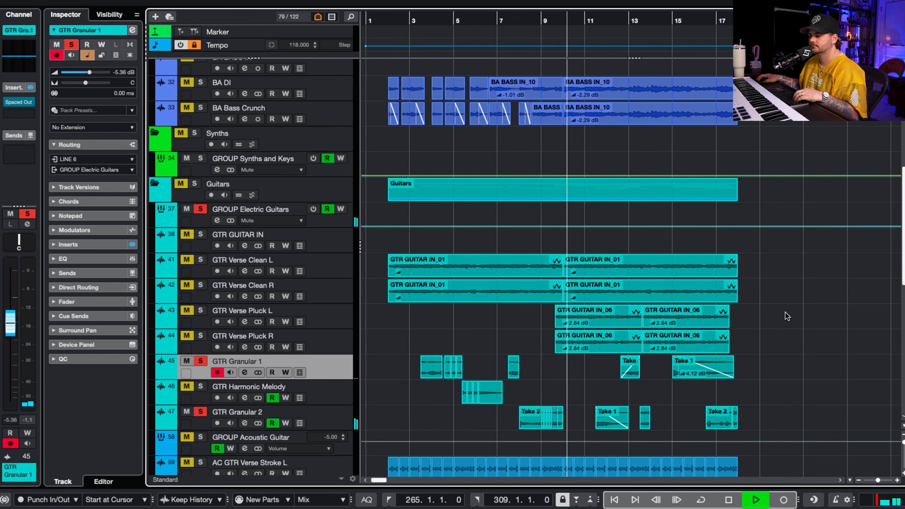
pyautogui.scroll(1, 787, 316)
pyautogui.scroll(-5, 787, 317)
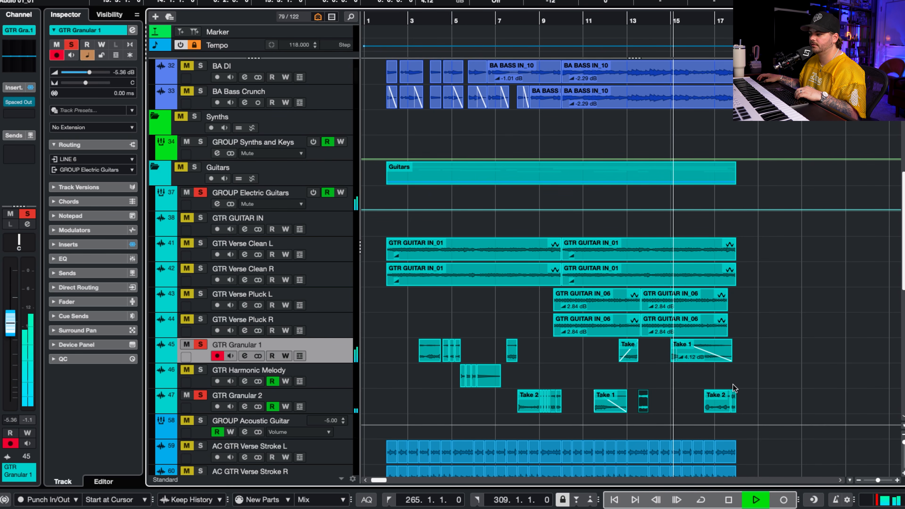
pyautogui.scroll(-1, 748, 396)
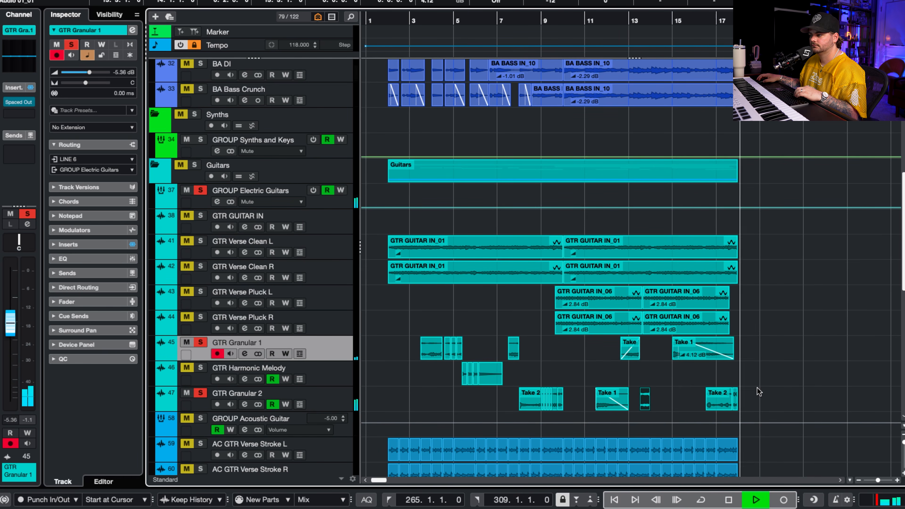
pyautogui.press('space')
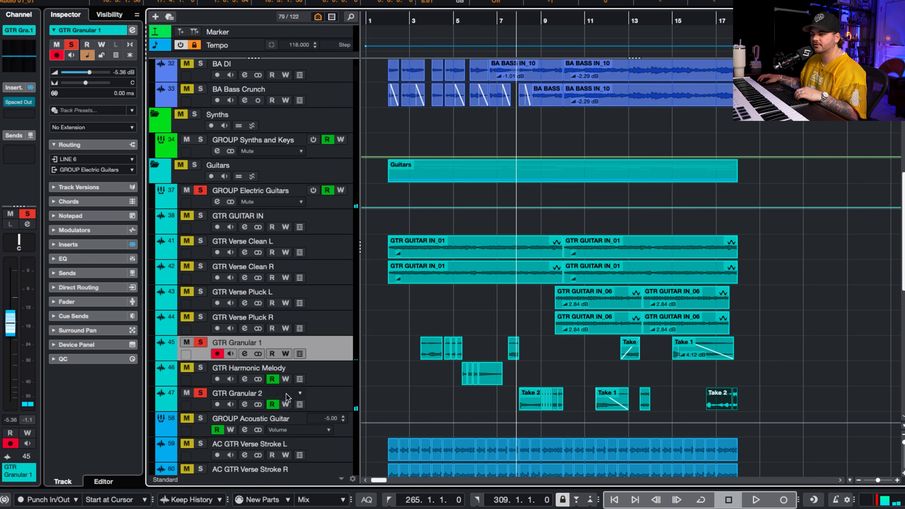
# Solo GTR Harmonic Melody instead of the granular tracks, play it from bar 5 and open its channel settings.
pyautogui.click(201, 345)
pyautogui.click(200, 367)
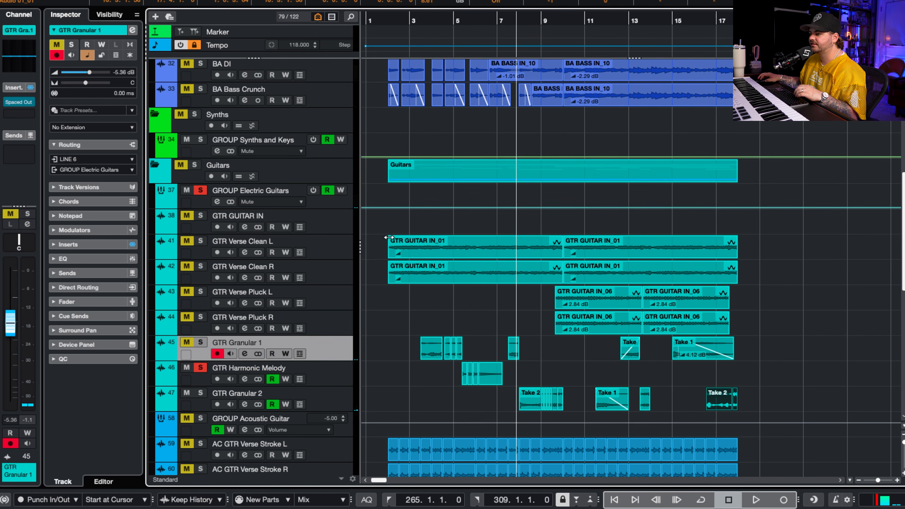
pyautogui.click(454, 22)
pyautogui.press('space')
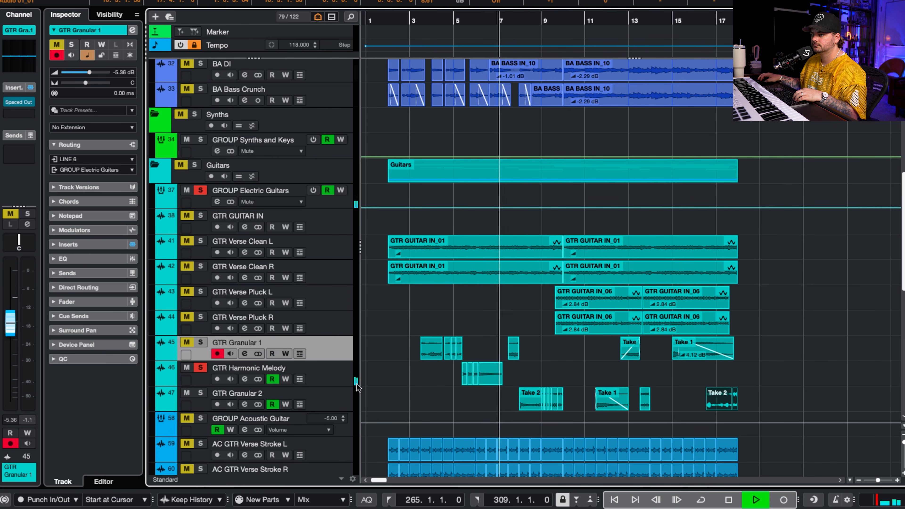
pyautogui.click(244, 379)
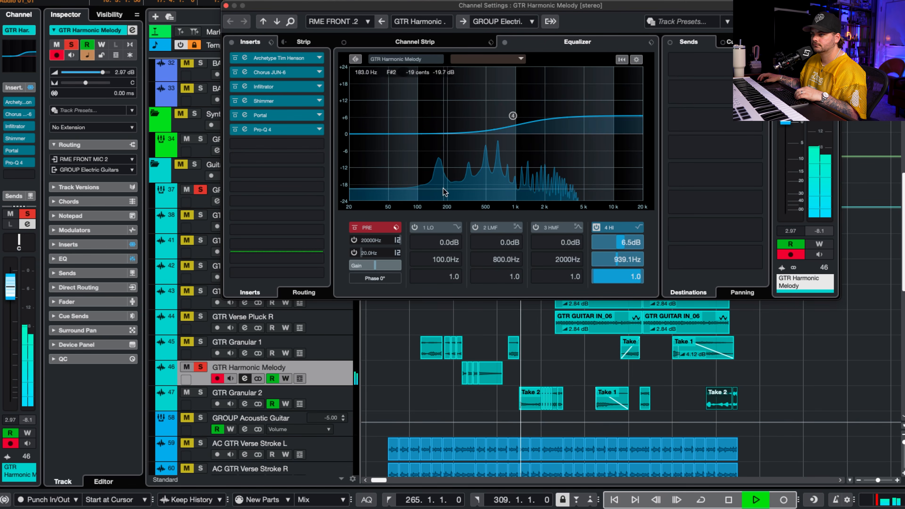
pyautogui.press('space')
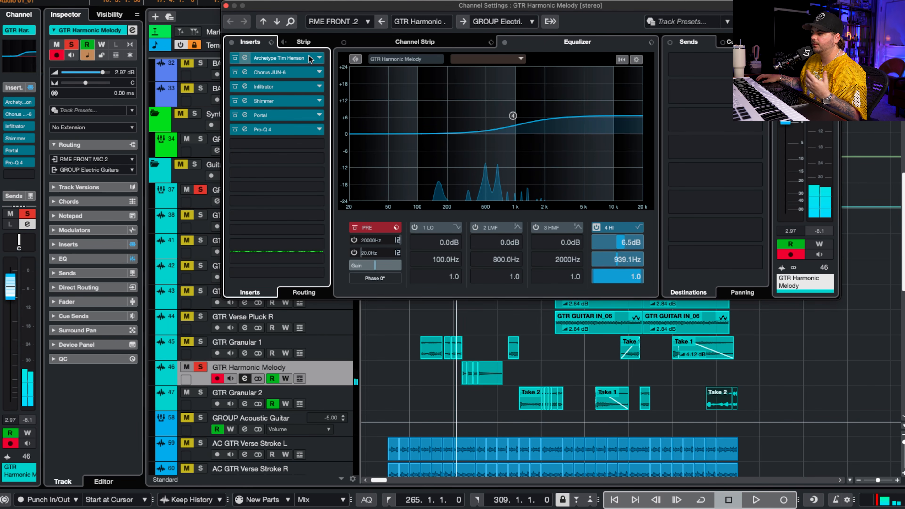
# Review the amp in the Archetype Tim Henson insert and the Chorus JUN-6 insert on GTR Harmonic Melody.
pyautogui.click(244, 58)
pyautogui.moveTo(862, 0); pyautogui.dragTo(270, 1)
pyautogui.click(452, 19)
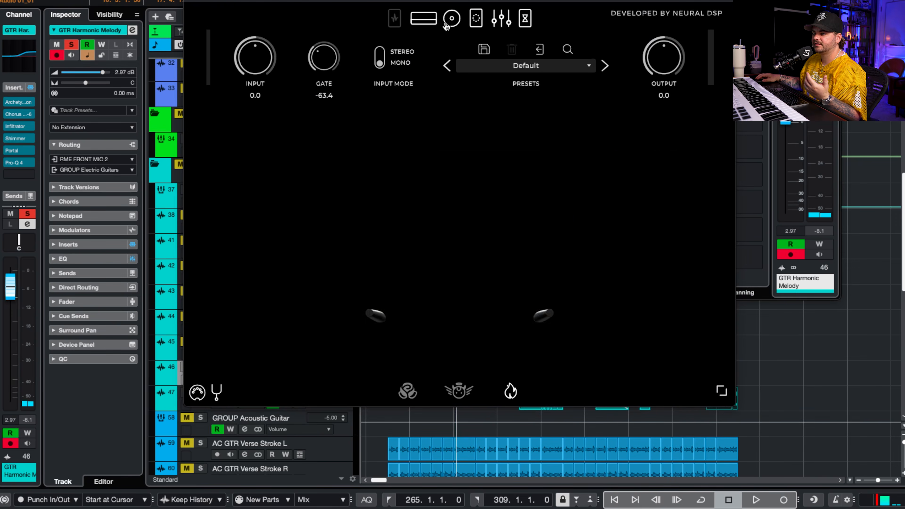
pyautogui.click(393, 16)
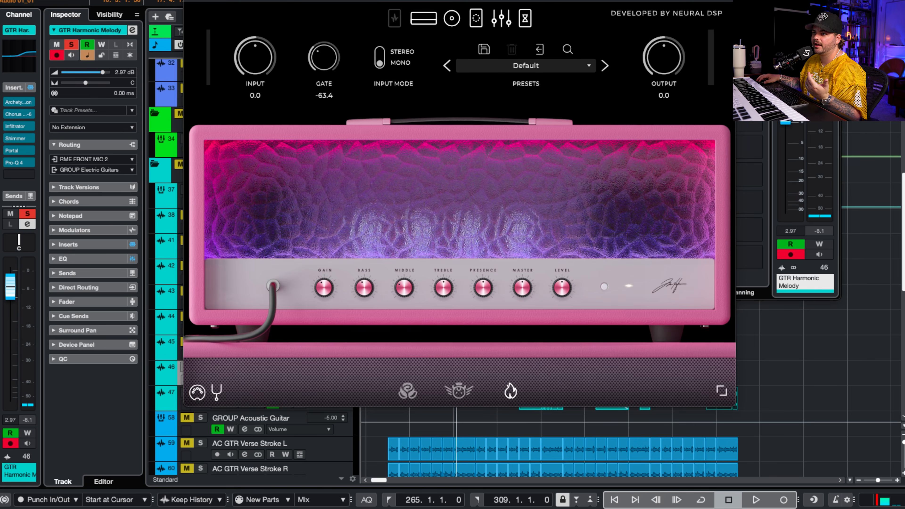
pyautogui.click(188, 1)
pyautogui.click(282, 73)
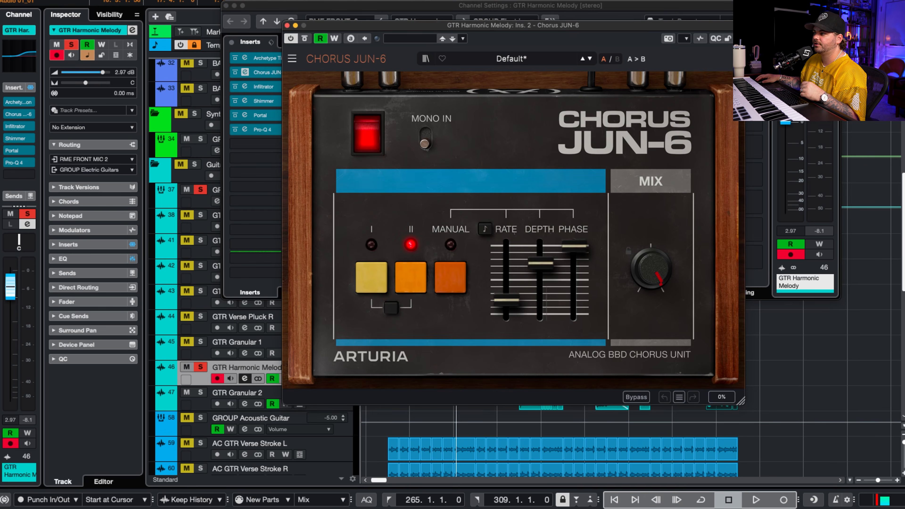
pyautogui.click(287, 25)
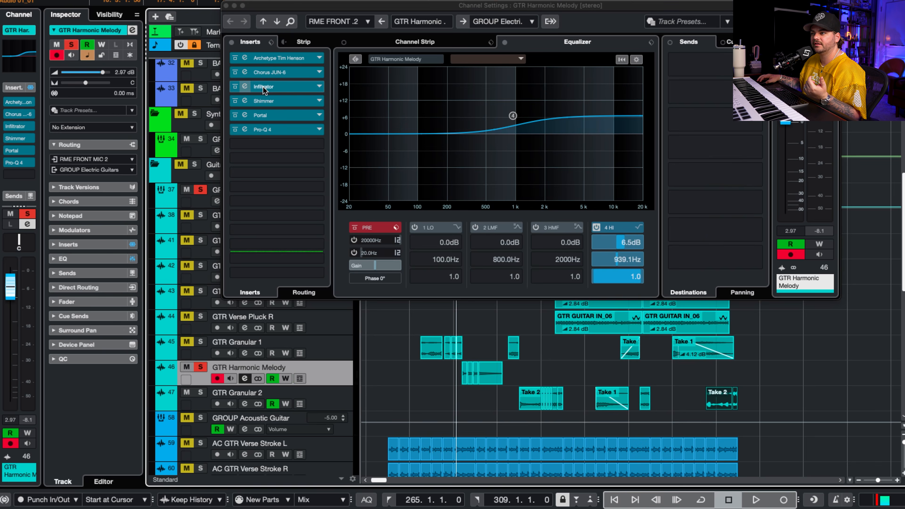
# Review the Infiltrator and Portal inserts on GTR Harmonic Melody, play the track and close its channel settings.
pyautogui.moveTo(904, 0); pyautogui.dragTo(280, 1)
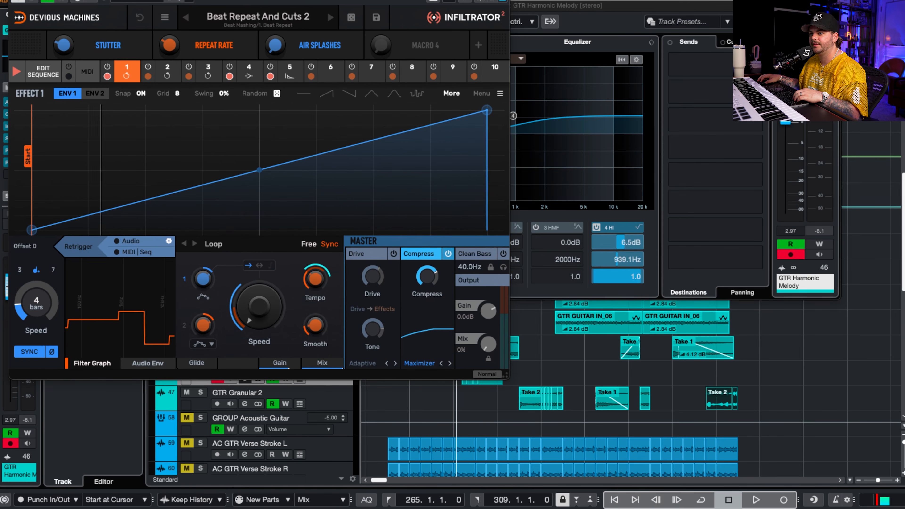
pyautogui.click(13, 1)
pyautogui.click(245, 115)
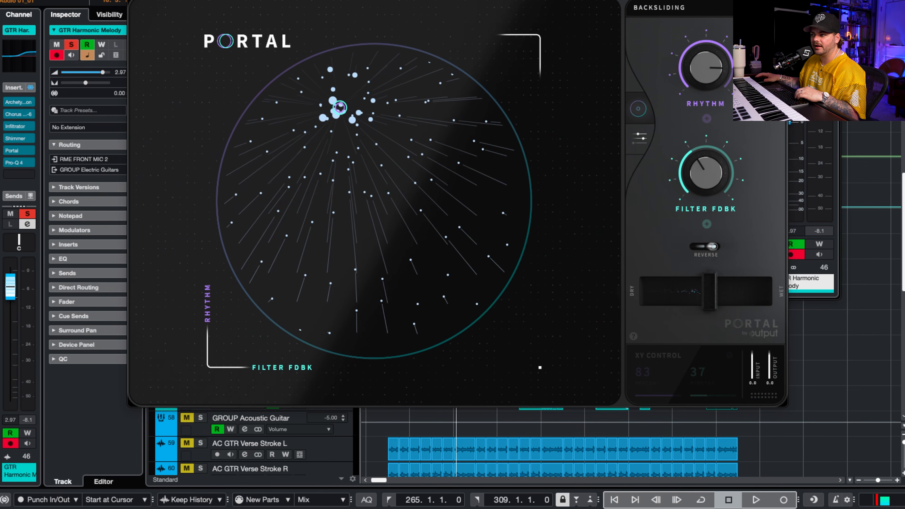
pyautogui.press('space')
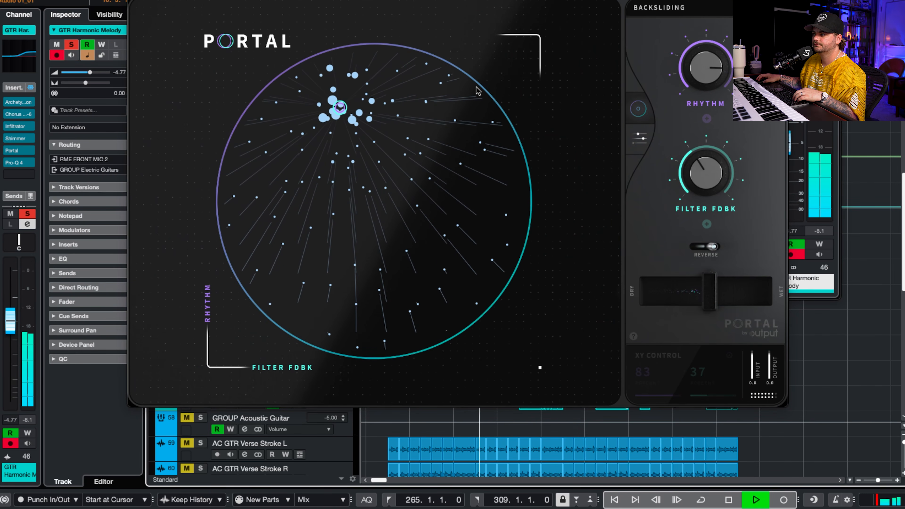
pyautogui.click(132, 1)
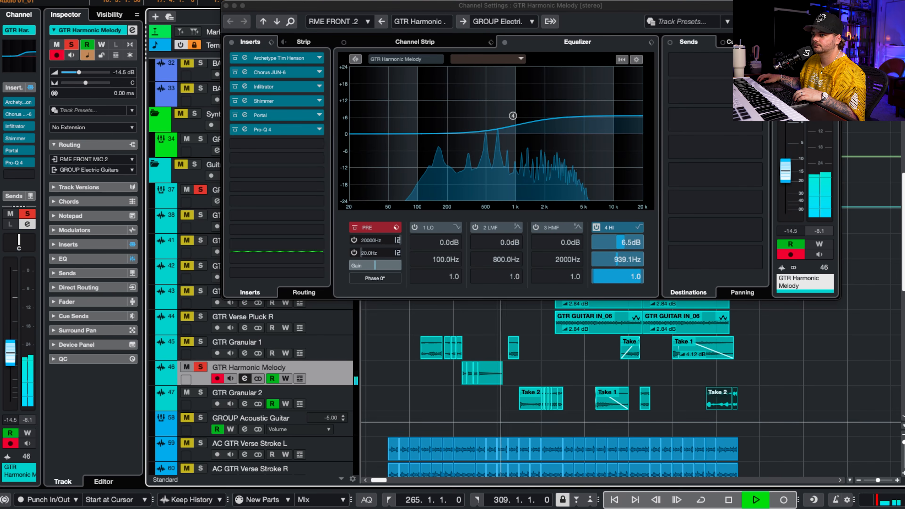
pyautogui.click(225, 5)
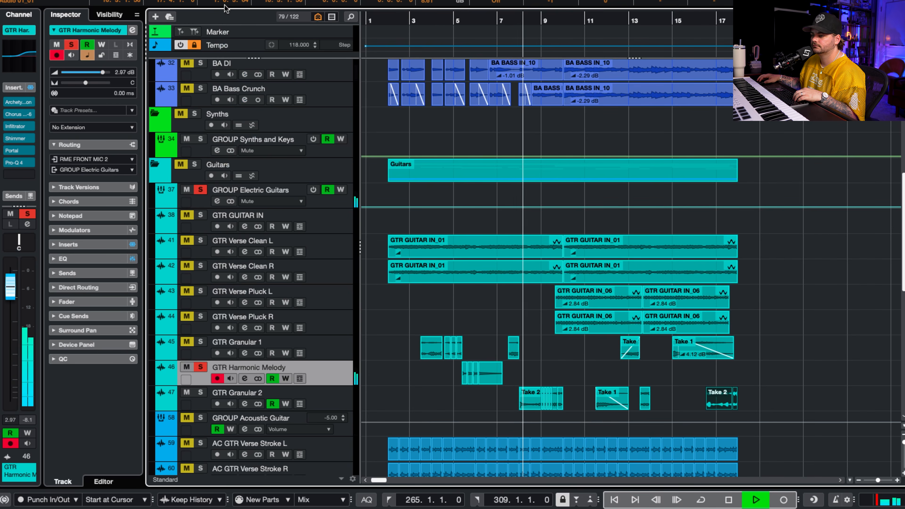
# Unsolo GTR Harmonic Melody and play the full mix from bar 2 to about bar 8.
pyautogui.press('space')
pyautogui.press('s')
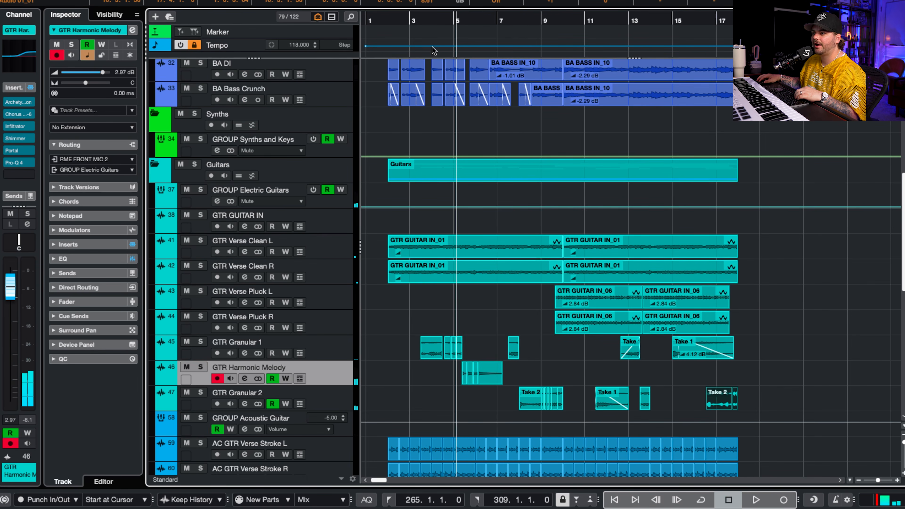
pyautogui.click(386, 23)
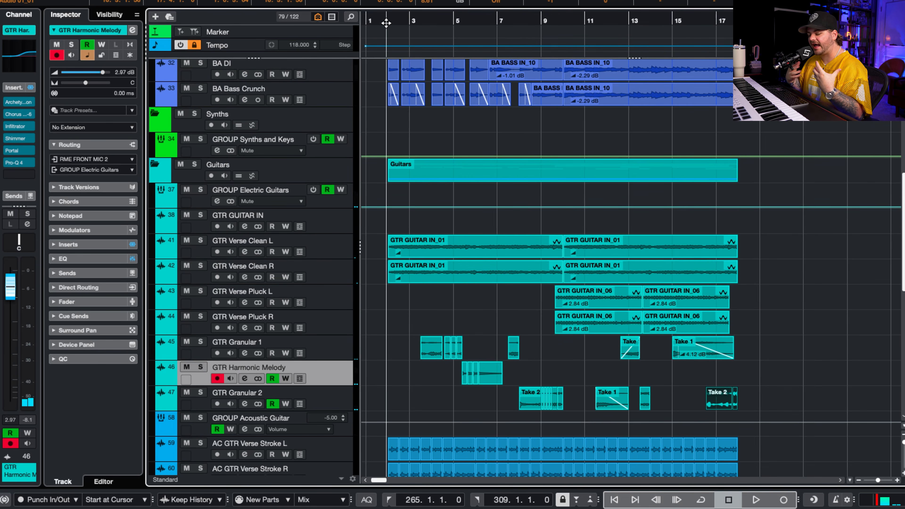
pyautogui.press('space')
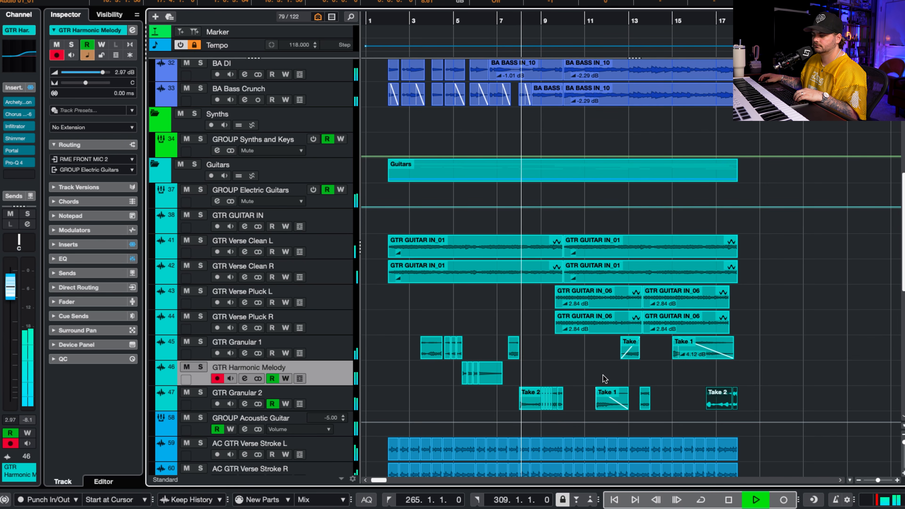
pyautogui.press('space')
# Show the Volume automation lane of the GTR Harmonic Melody track.
pyautogui.rightClick(306, 377)
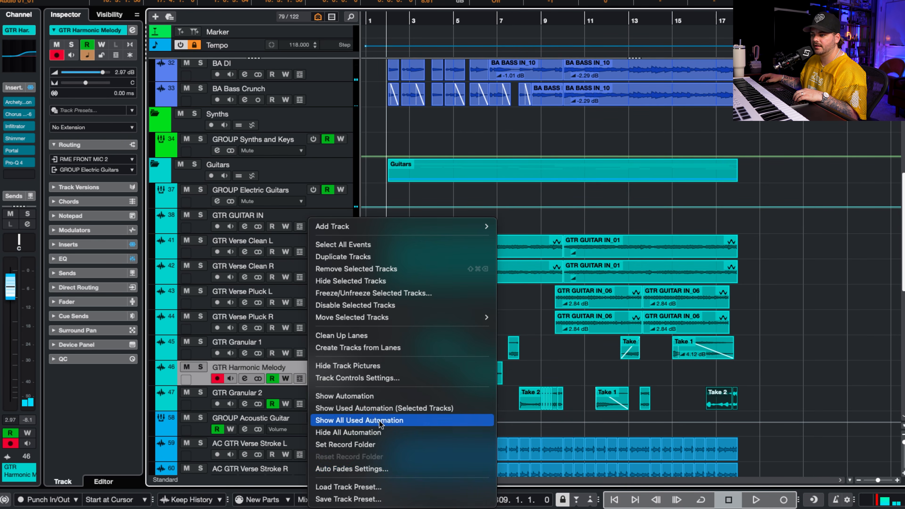
pyautogui.click(360, 436)
pyautogui.click(244, 292)
pyautogui.click(257, 300)
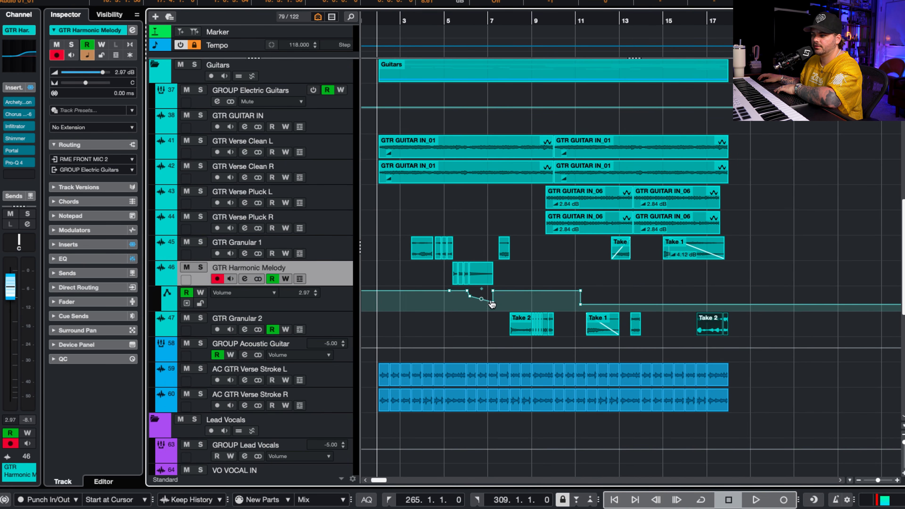
# Lower the GTR Harmonic Melody volume automation just after its clip, remove the high point near bar 11 and play the mix briefly from bar 2.
pyautogui.moveTo(494, 295); pyautogui.dragTo(504, 309)
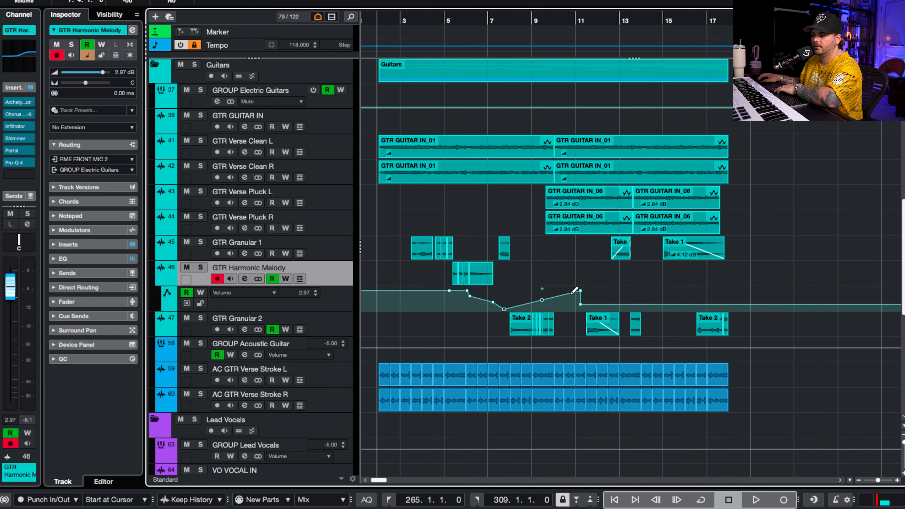
pyautogui.click(579, 291)
pyautogui.moveTo(585, 306); pyautogui.dragTo(581, 311)
pyautogui.press('Delete')
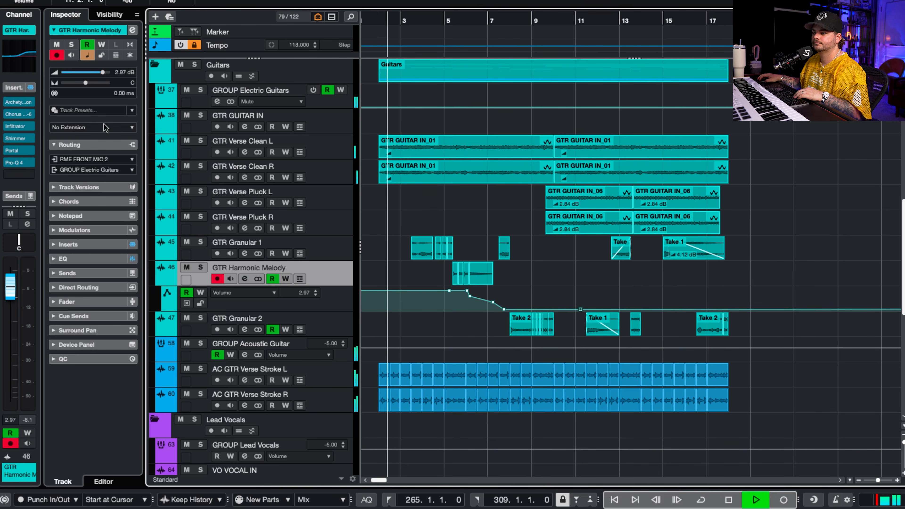
pyautogui.press('space')
# Go to the section starting at bar 18 and solo AC GTR Hard Strum L and R.
pyautogui.hscroll(1, 456, 125)
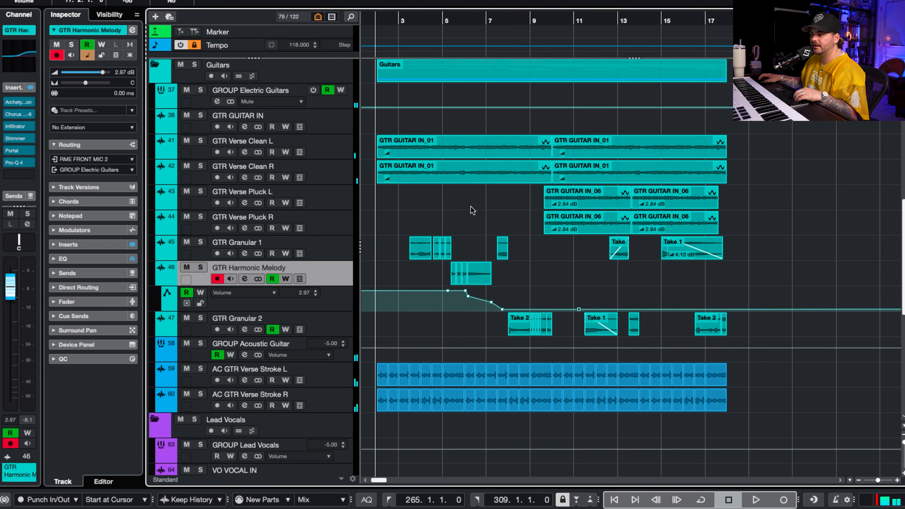
pyautogui.scroll(10, 547, 245)
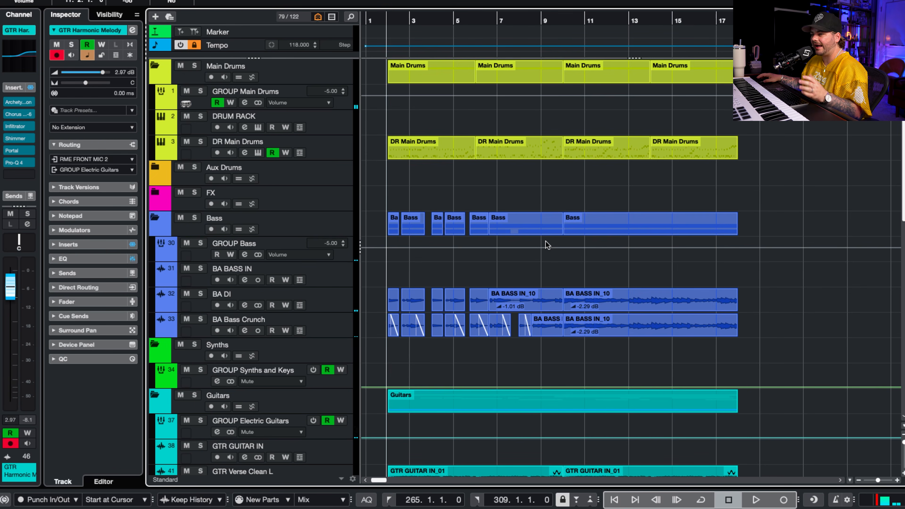
pyautogui.scroll(-5, 548, 265)
pyautogui.hscroll(4, 542, 263)
pyautogui.scroll(5, 601, 221)
pyautogui.hscroll(1, 602, 221)
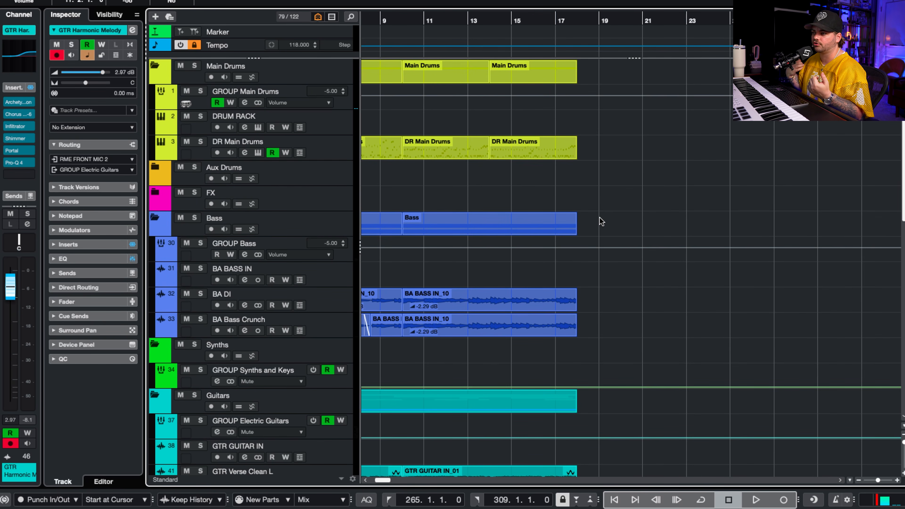
pyautogui.scroll(-10, 600, 217)
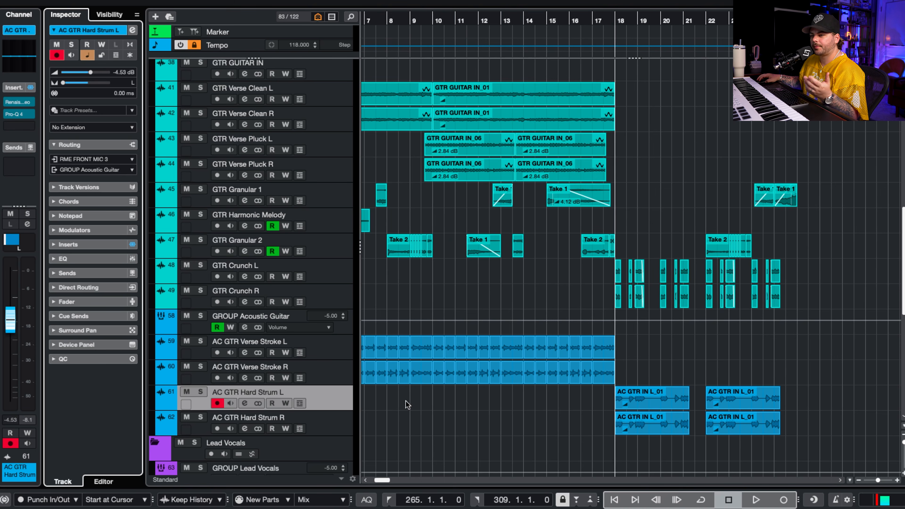
pyautogui.click(221, 388)
pyautogui.click(205, 392)
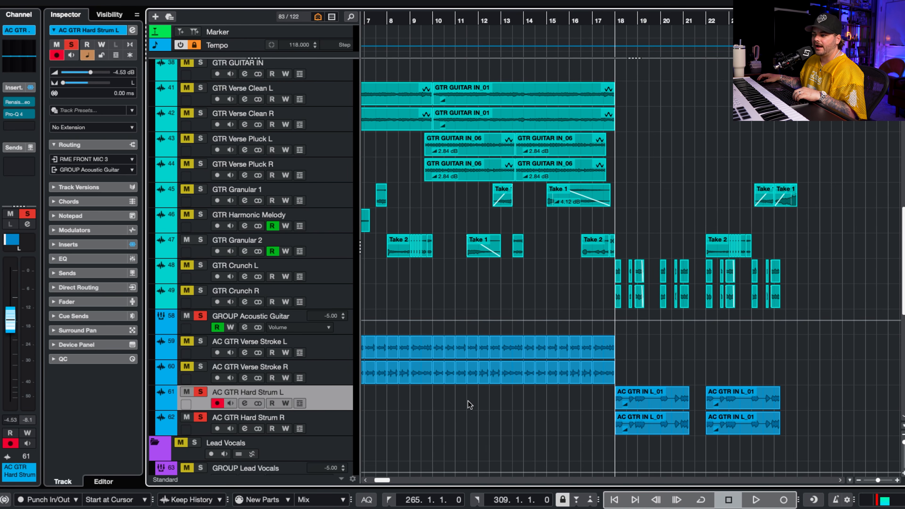
# Play the soloed acoustic hard strum guitars from bar 18 to about bar 21.
pyautogui.scroll(-2, 495, 398)
pyautogui.hscroll(1, 503, 377)
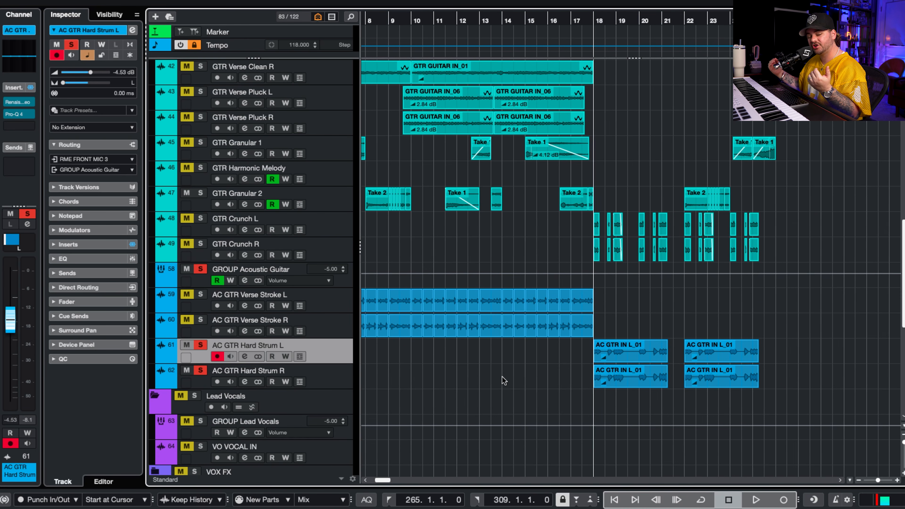
pyautogui.press('space')
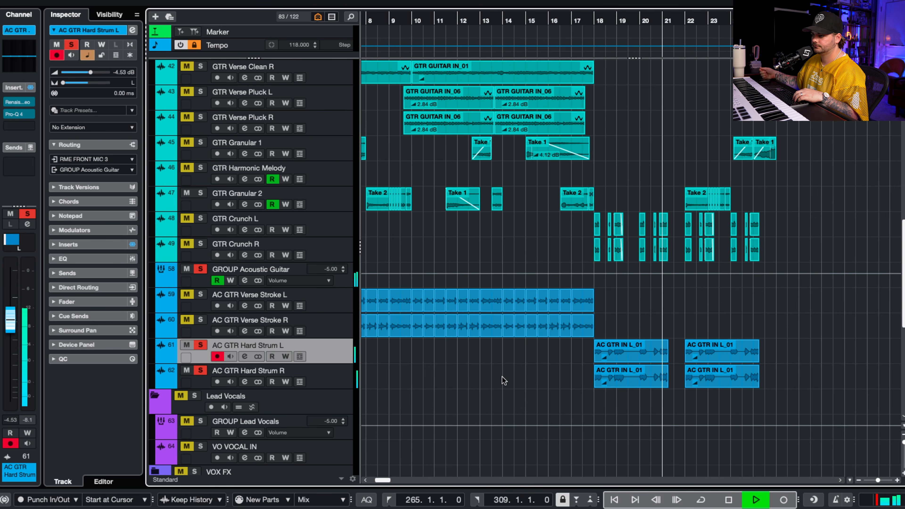
pyautogui.press('space')
pyautogui.scroll(-1, 502, 376)
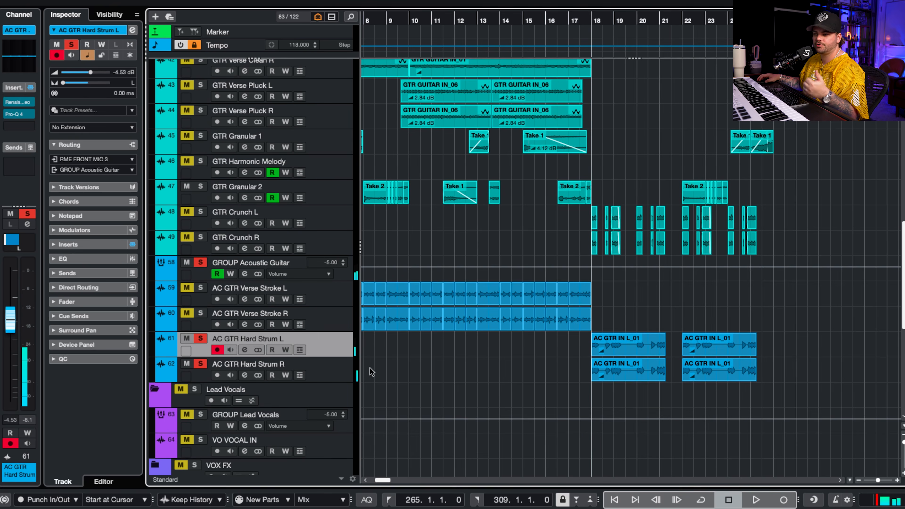
# Open the AC GTR Hard Strum L channel settings and review its Renaissance Axx Stereo insert during playback.
pyautogui.click(245, 351)
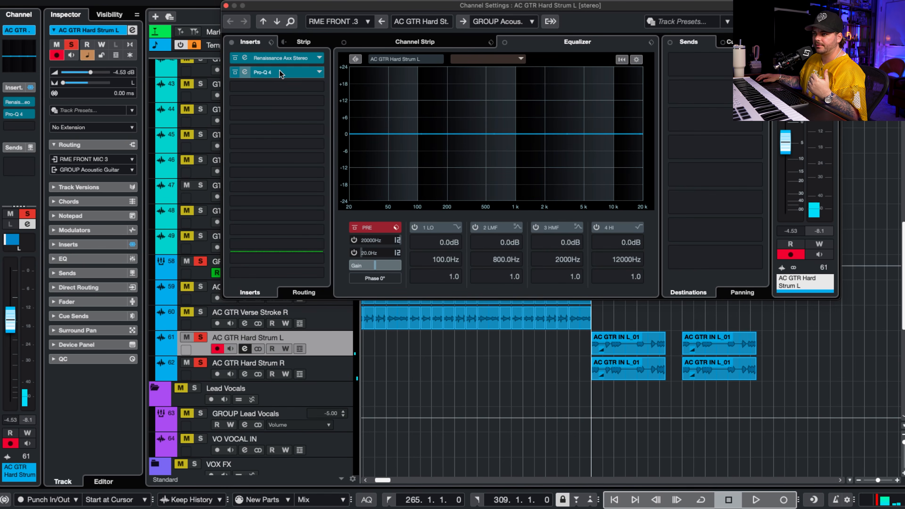
pyautogui.click(283, 60)
pyautogui.moveTo(904, 15); pyautogui.dragTo(614, 49)
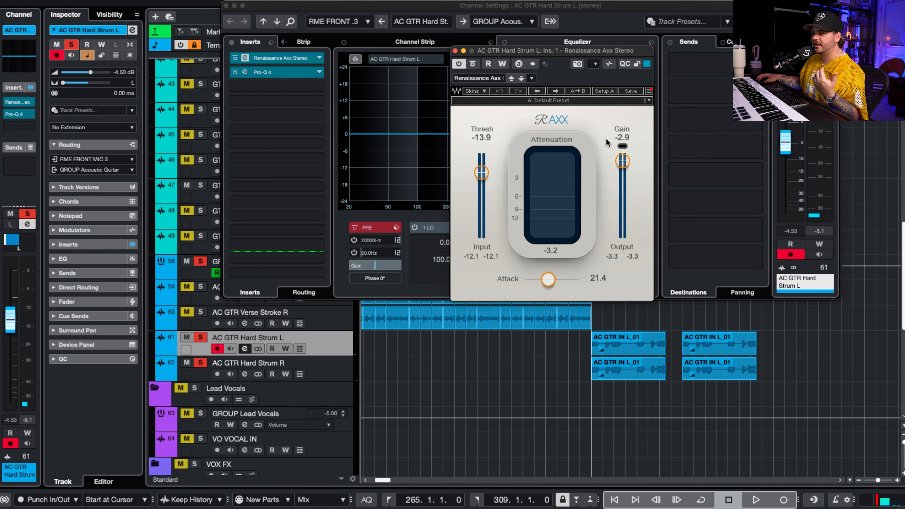
pyautogui.press('space')
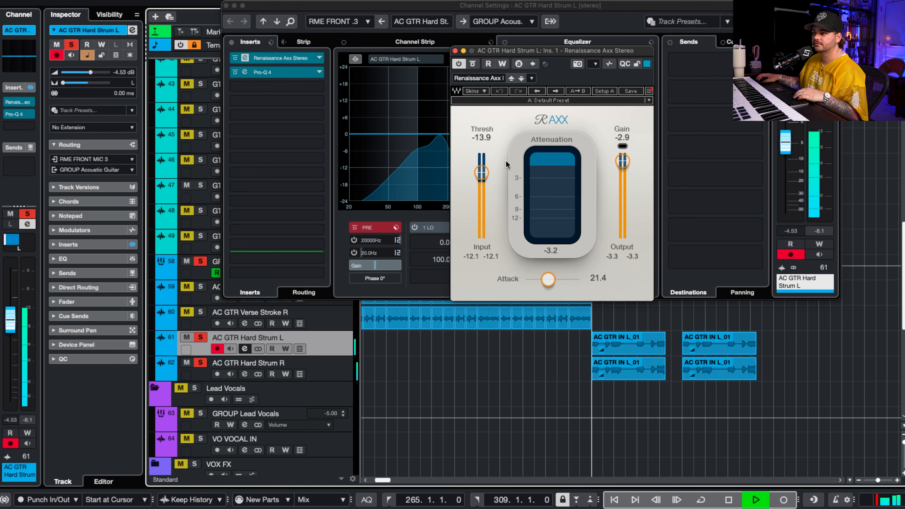
pyautogui.click(455, 50)
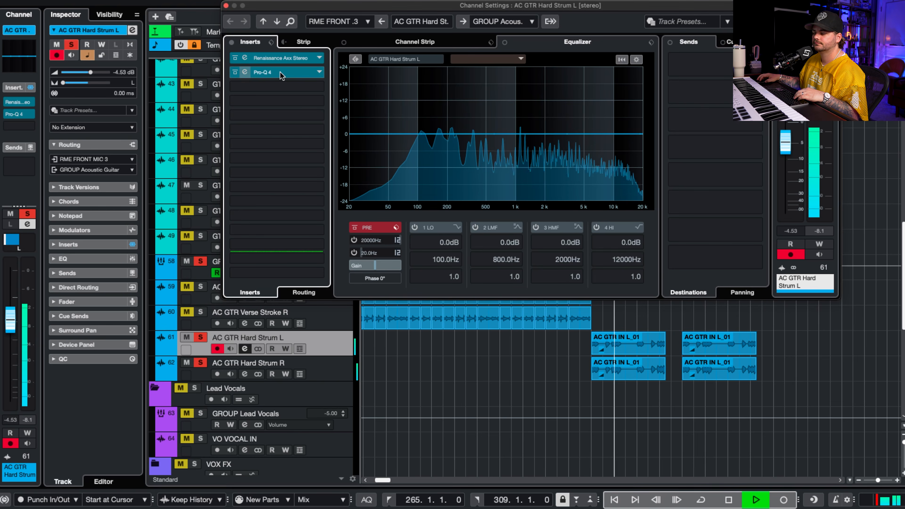
# Stop playback, review the Pro-Q 4 insert on AC GTR Hard Strum L and close its windows.
pyautogui.press('space')
pyautogui.moveTo(598, 89); pyautogui.dragTo(378, 76)
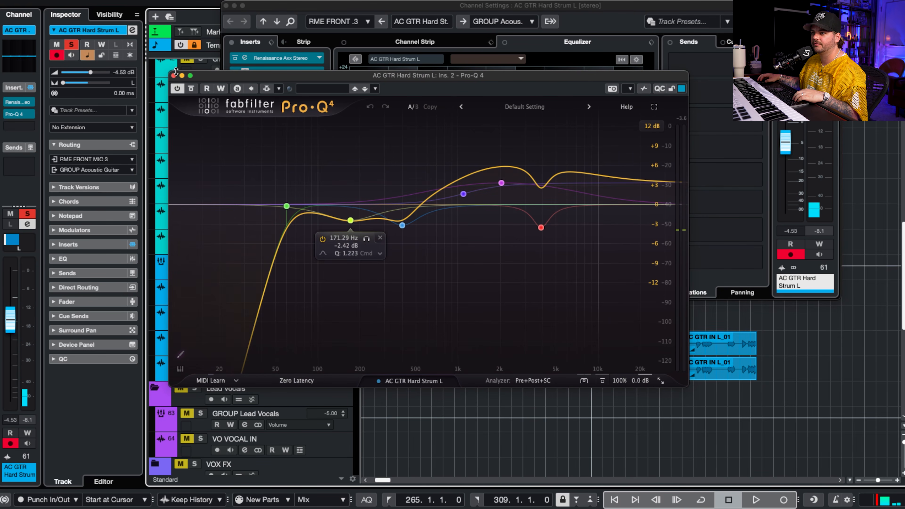
pyautogui.click(203, 28)
pyautogui.click(173, 75)
# Play the soloed acoustic guitars briefly from bar 18, stop and unsolo them.
pyautogui.click(201, 262)
pyautogui.click(201, 261)
pyautogui.press('space')
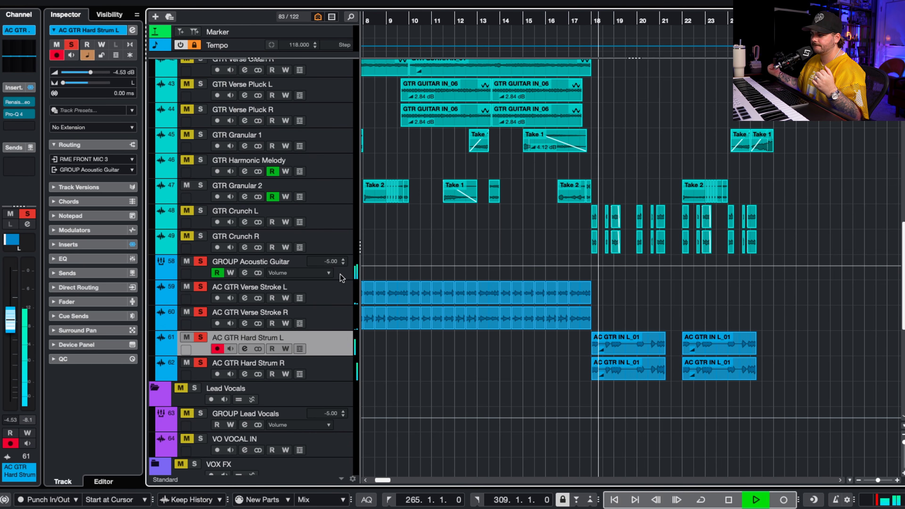
pyautogui.press('space')
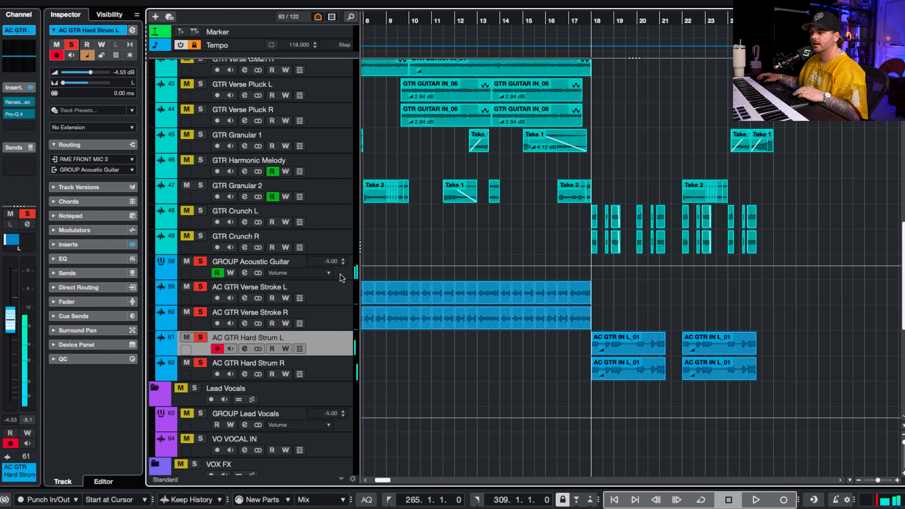
pyautogui.click(201, 262)
# Solo GTR Crunch L and R and play them from bar 18 to about bar 21.
pyautogui.click(204, 222)
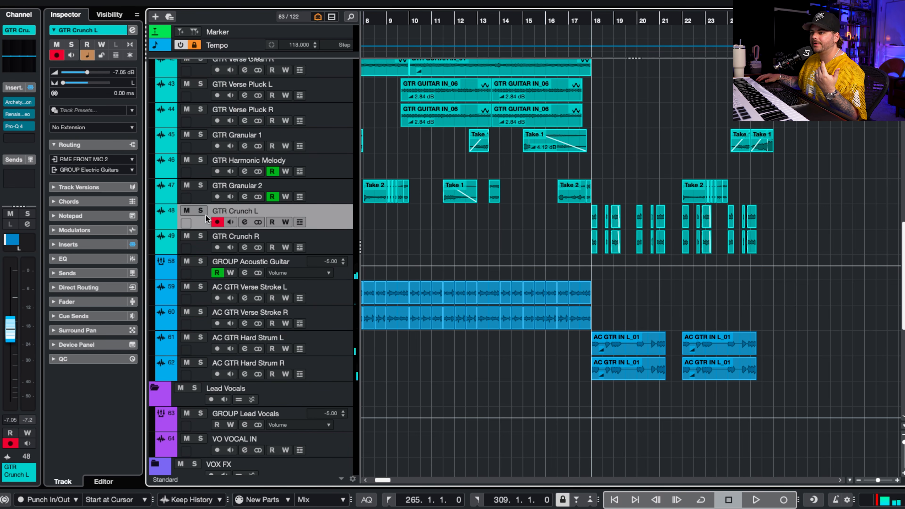
pyautogui.click(201, 211)
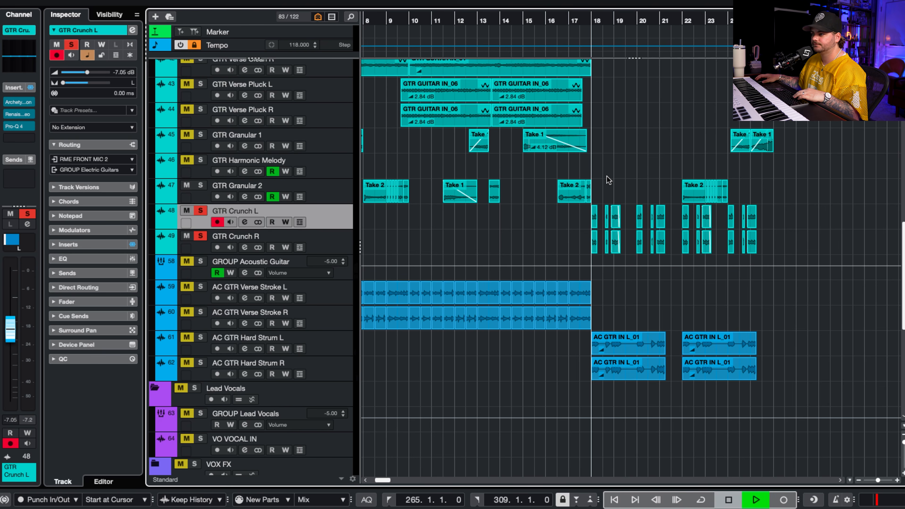
pyautogui.press('space')
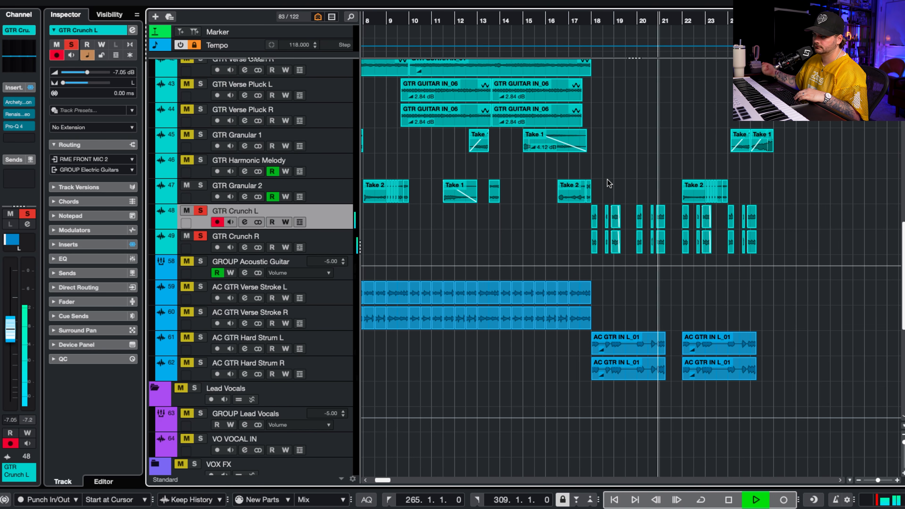
pyautogui.press('space')
# Open the Archetype Tim Henson insert on GTR Crunch L and review its boost, compressor and overdrive pedals and amp settings.
pyautogui.click(202, 244)
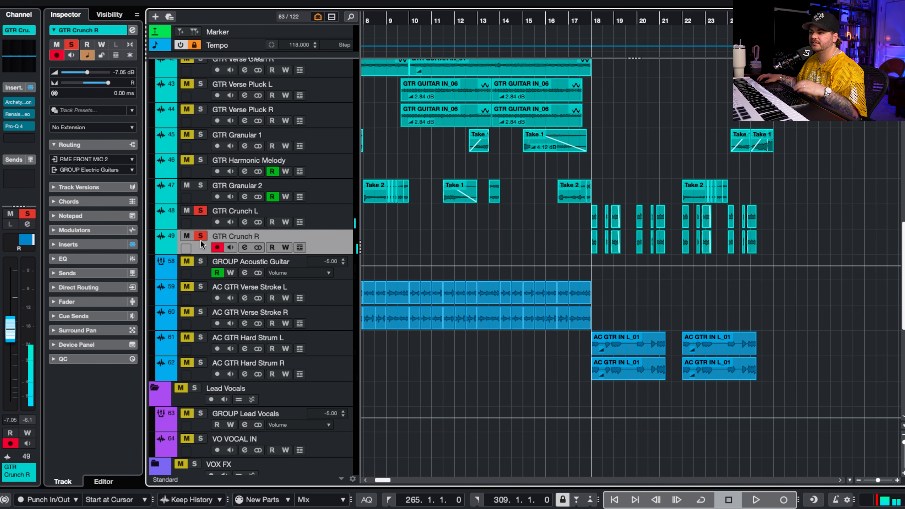
pyautogui.click(245, 221)
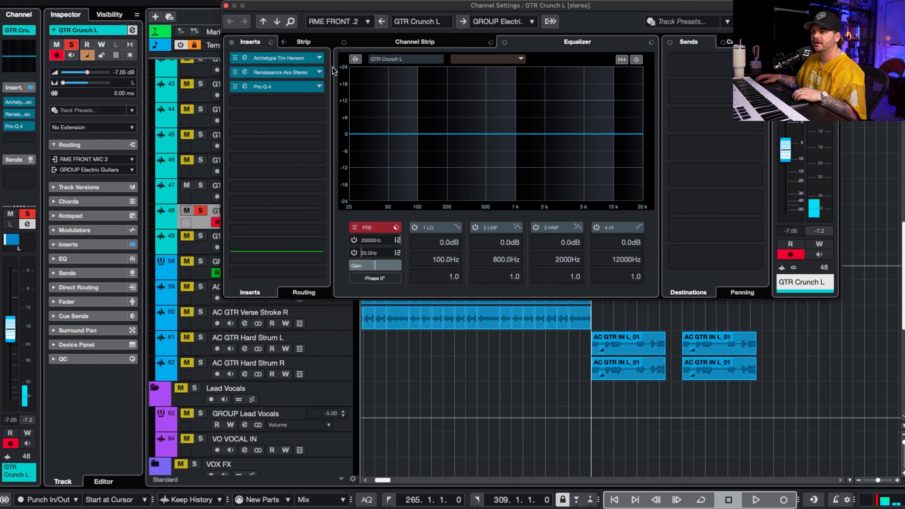
pyautogui.click(291, 62)
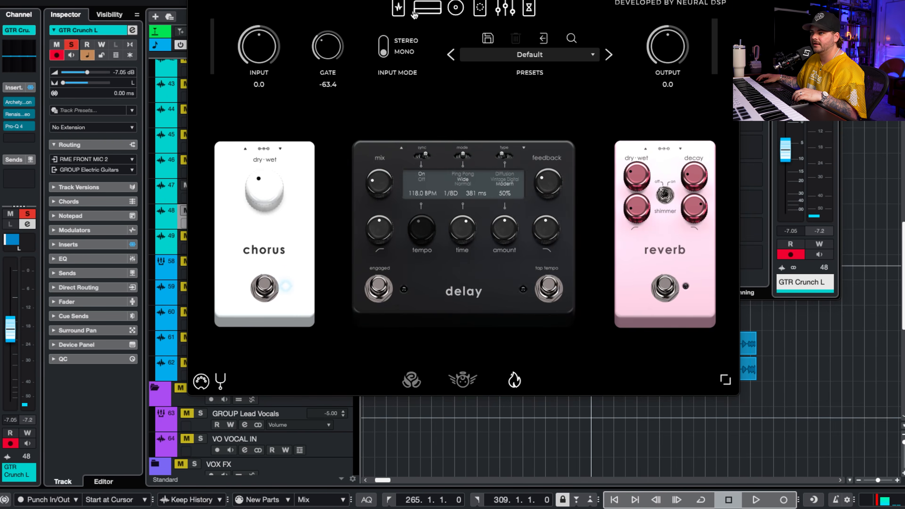
pyautogui.click(410, 13)
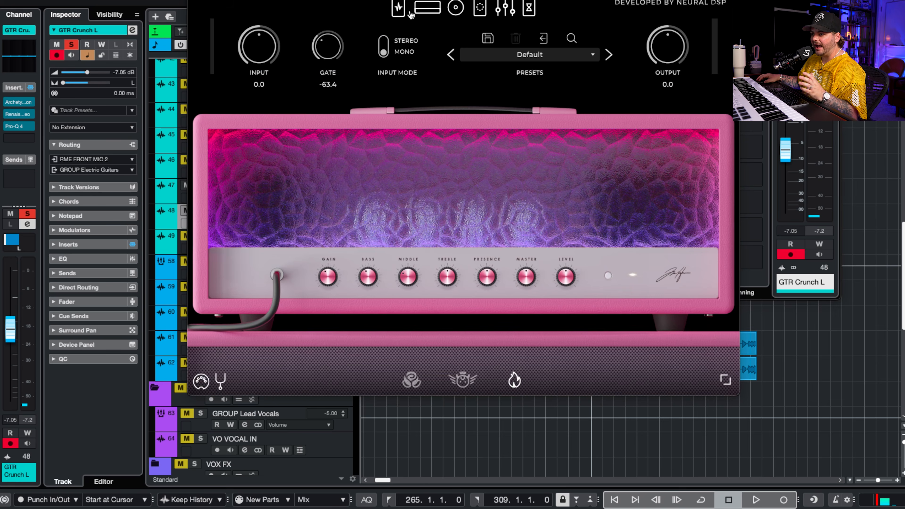
pyautogui.click(405, 15)
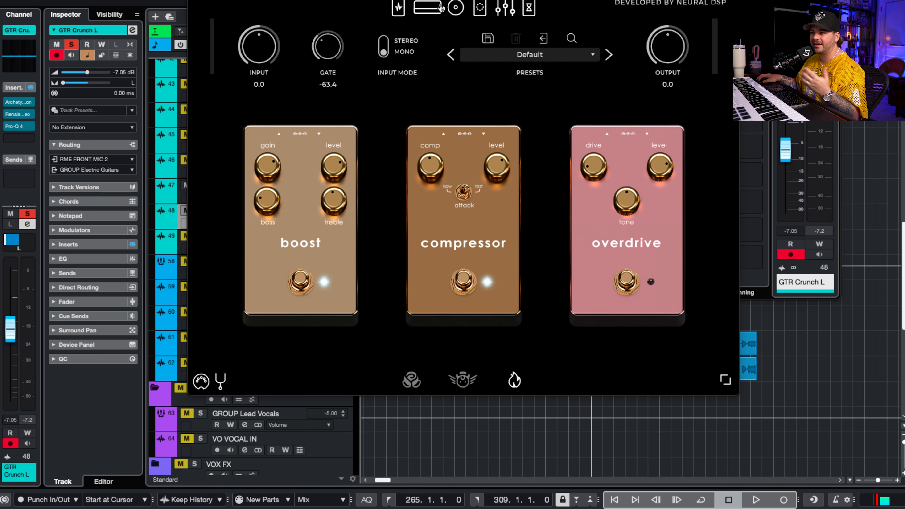
pyautogui.click(425, 10)
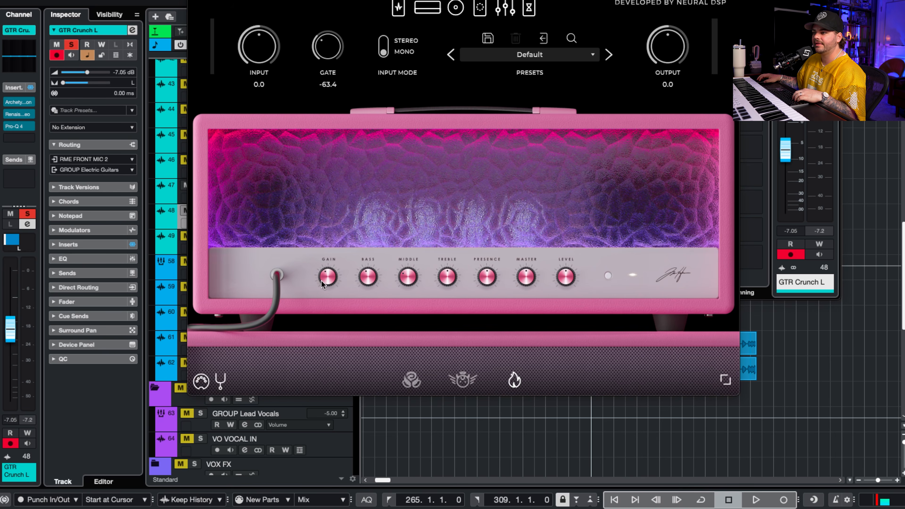
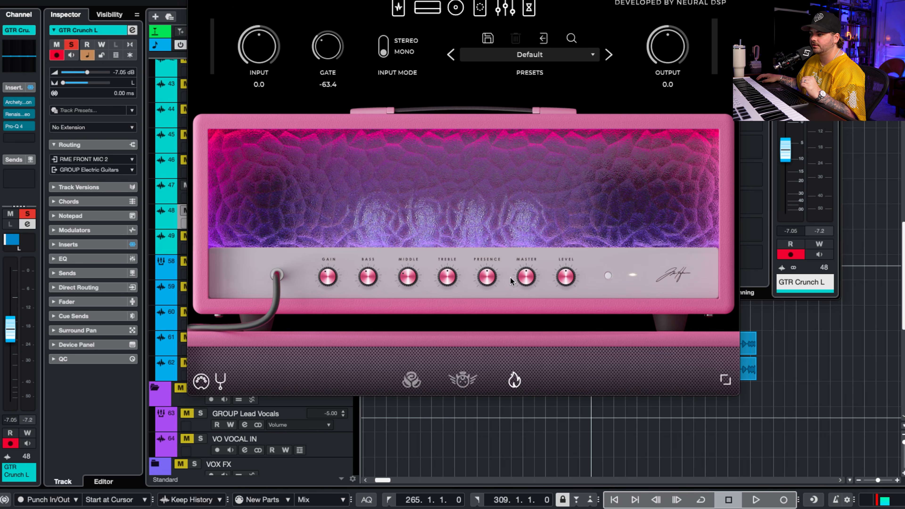
# Review the cabinet microphones, multivoicer and graphic EQ in the Archetype Tim Henson insert.
pyautogui.click(460, 17)
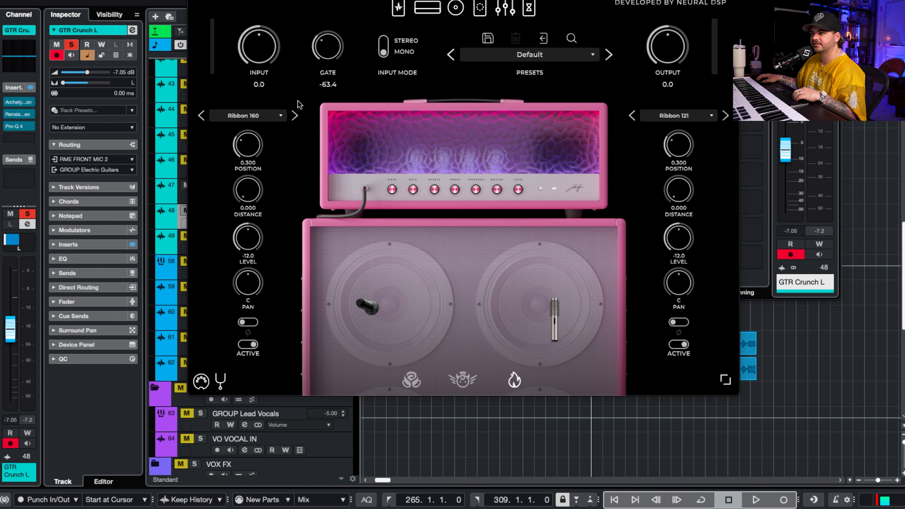
pyautogui.click(481, 10)
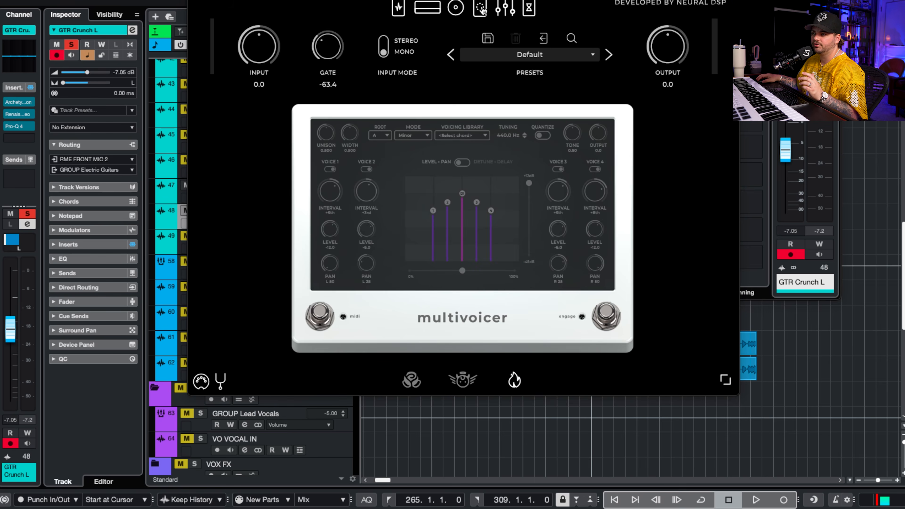
pyautogui.click(505, 8)
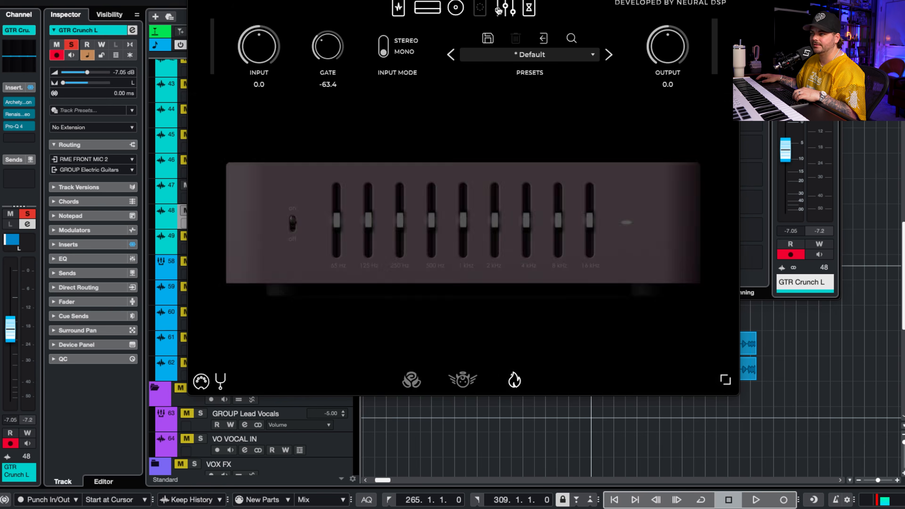
# Review the chorus, delay and reverb pedals in the Archetype Tim Henson insert, then check the Renaissance Axx insert on GTR Crunch L.
pyautogui.click(529, 8)
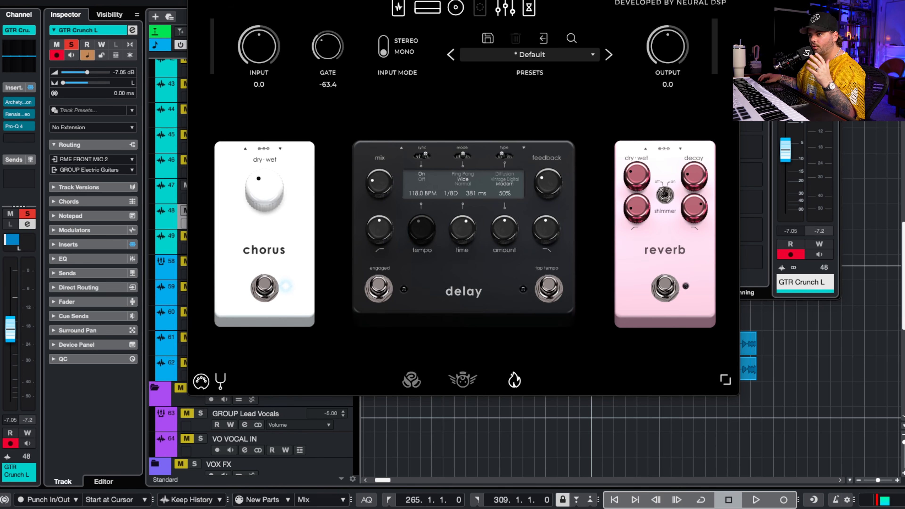
pyautogui.press('super+w')
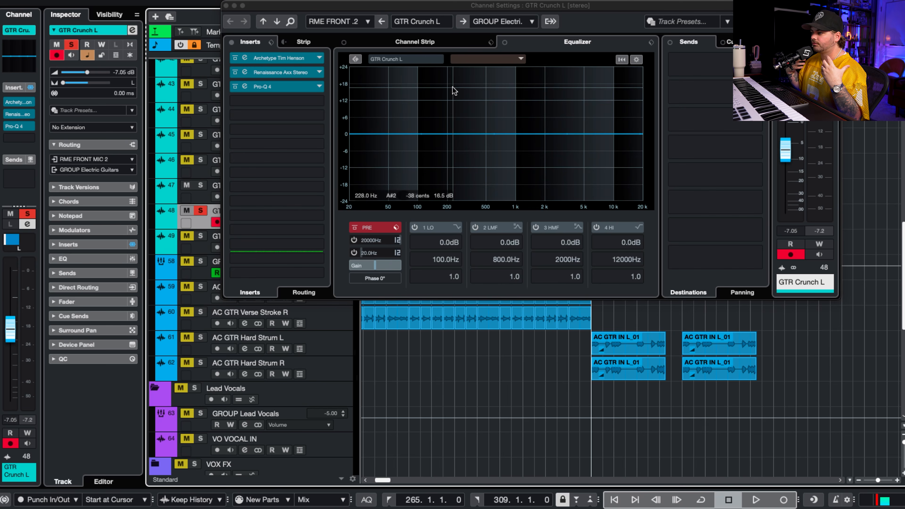
pyautogui.click(280, 76)
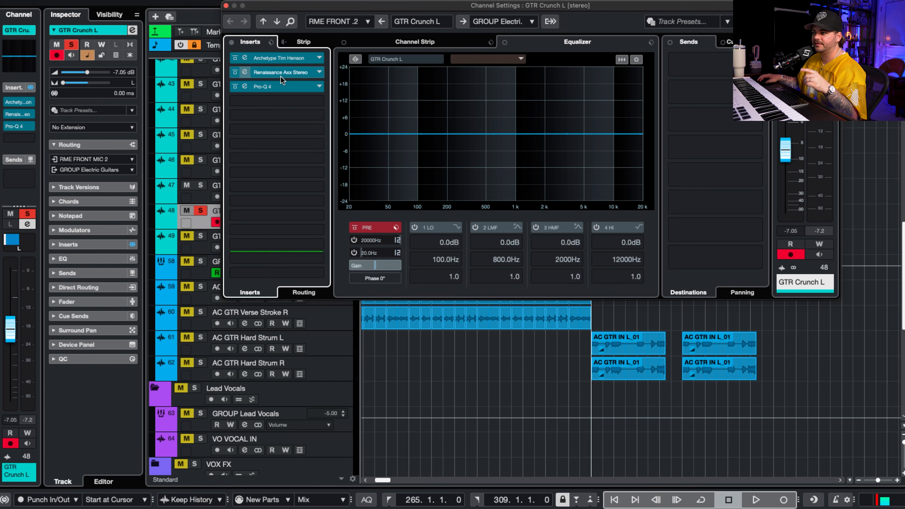
pyautogui.click(355, 16)
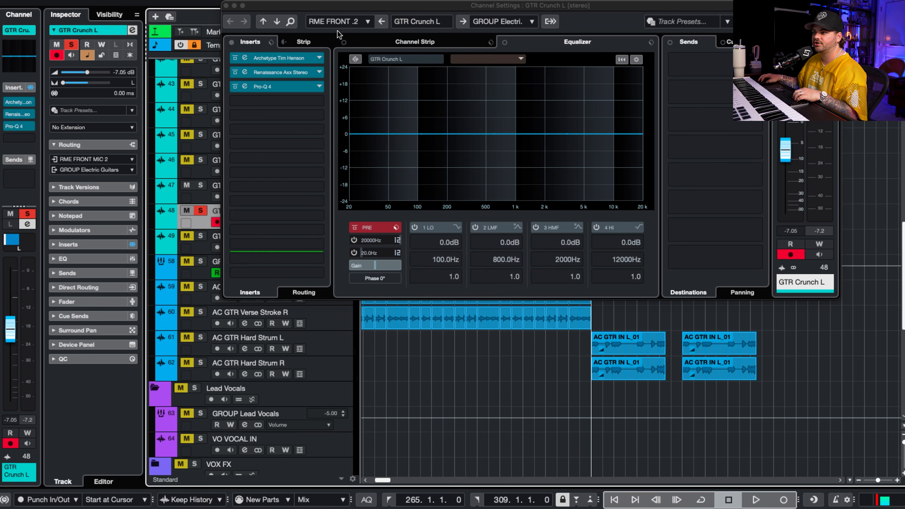
# Review the Pro-Q 4 curve on GTR Crunch L, including its boost near 810 Hz, and close the plug-in and channel settings.
pyautogui.click(245, 86)
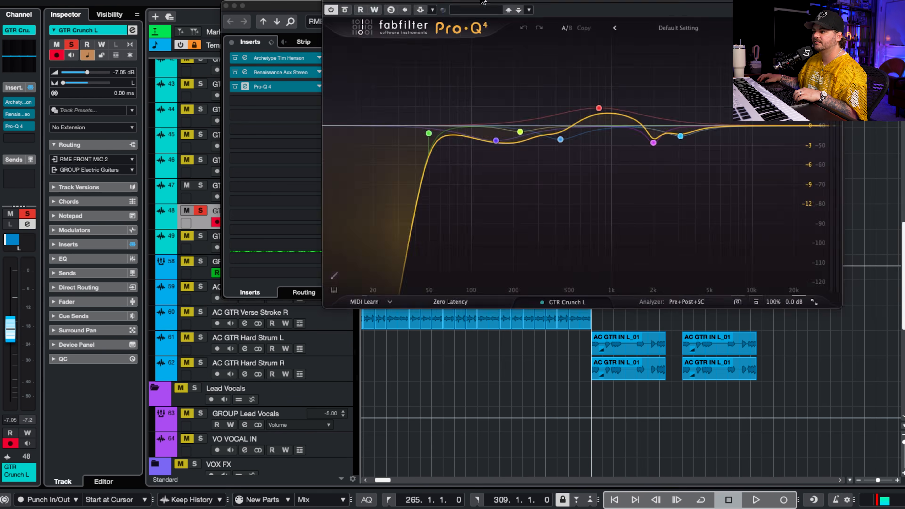
pyautogui.moveTo(389, 137)
pyautogui.moveTo(481, 103)
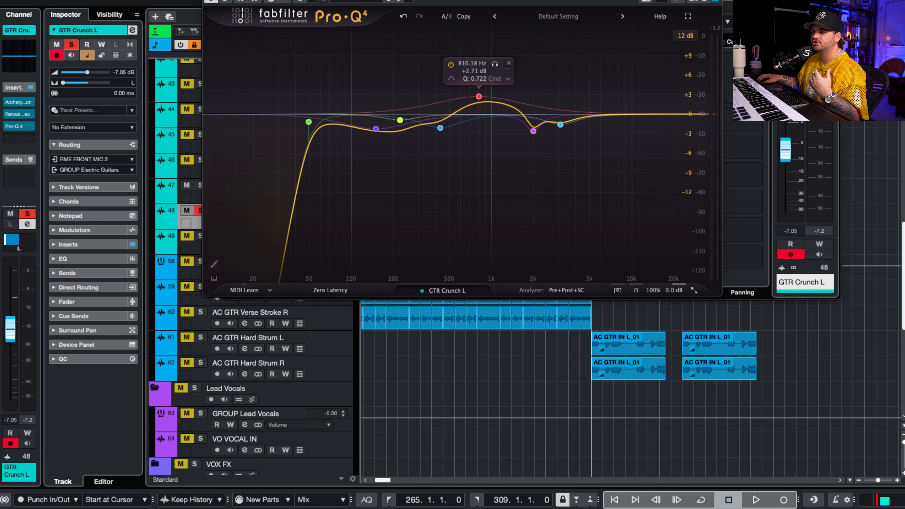
pyautogui.click(207, 0)
pyautogui.click(226, 6)
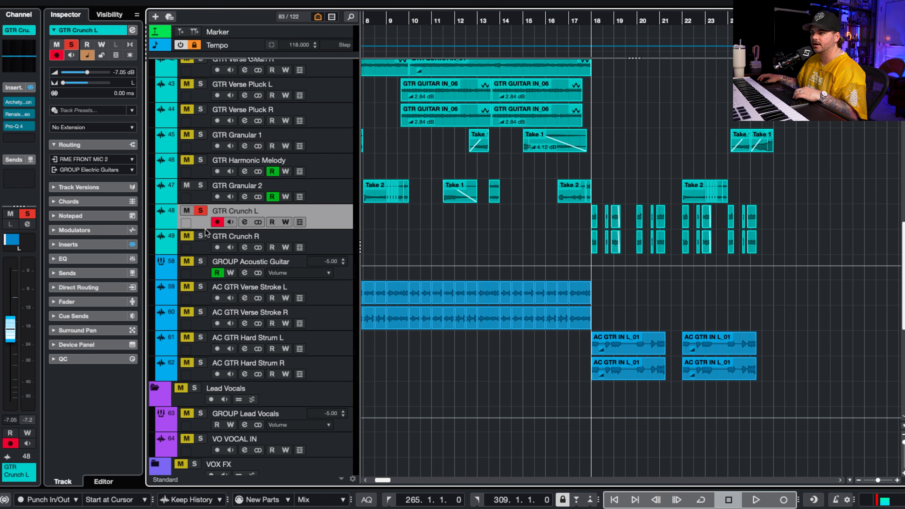
# Unsolo the GTR Crunch L and GTR Crunch R tracks.
pyautogui.click(200, 213)
pyautogui.click(201, 242)
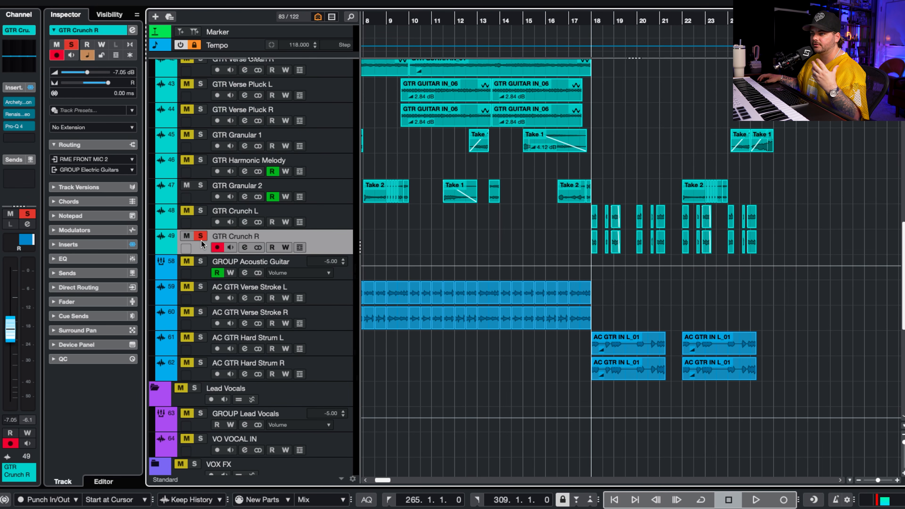
pyautogui.click(201, 237)
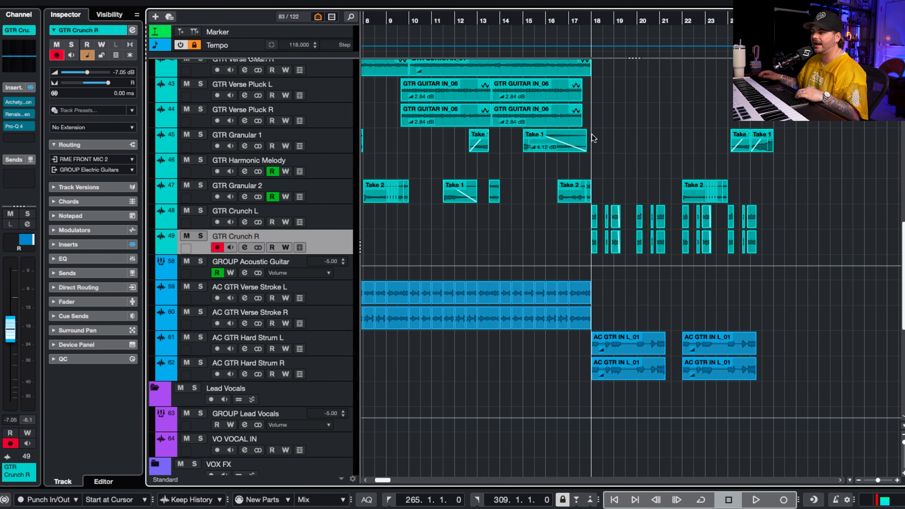
# Play the mix from bar 18 to about bar 25 and select the GTR Granular 1 and 2 events after bar 22.
pyautogui.press('space')
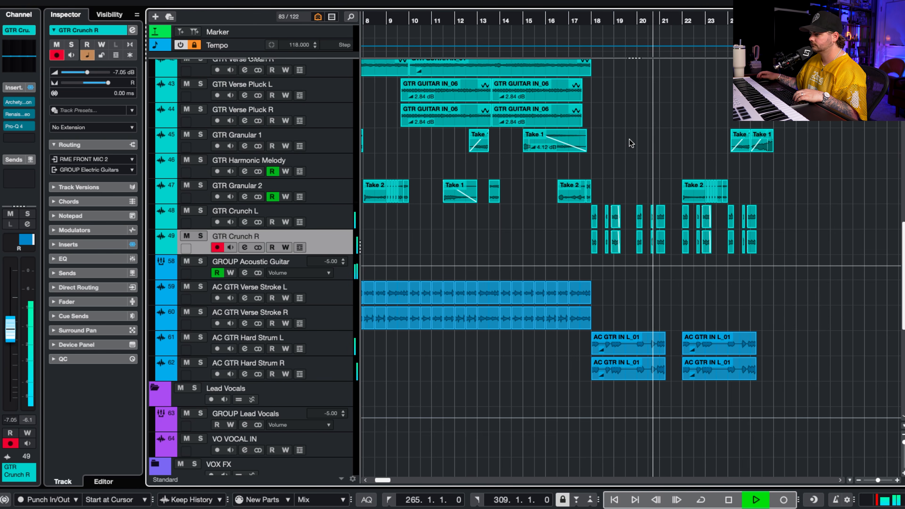
pyautogui.scroll(3, 661, 143)
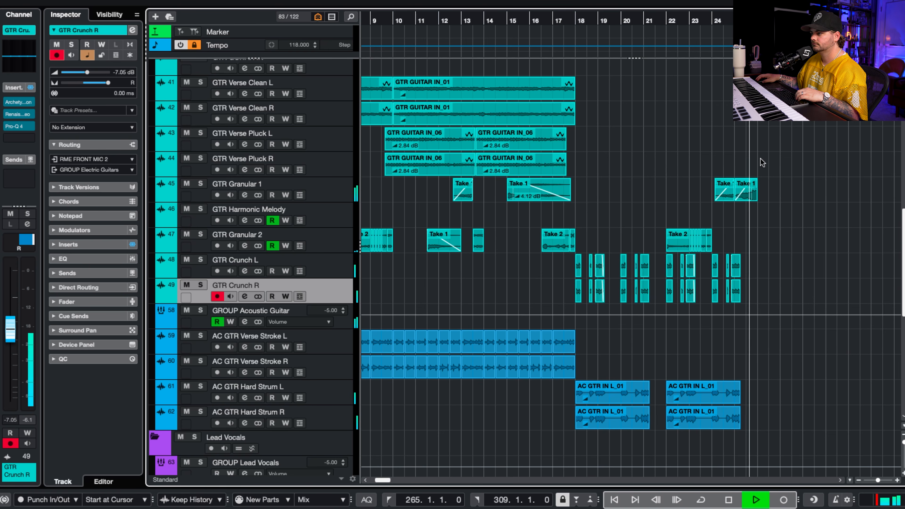
pyautogui.press('space')
pyautogui.moveTo(772, 169); pyautogui.dragTo(628, 236)
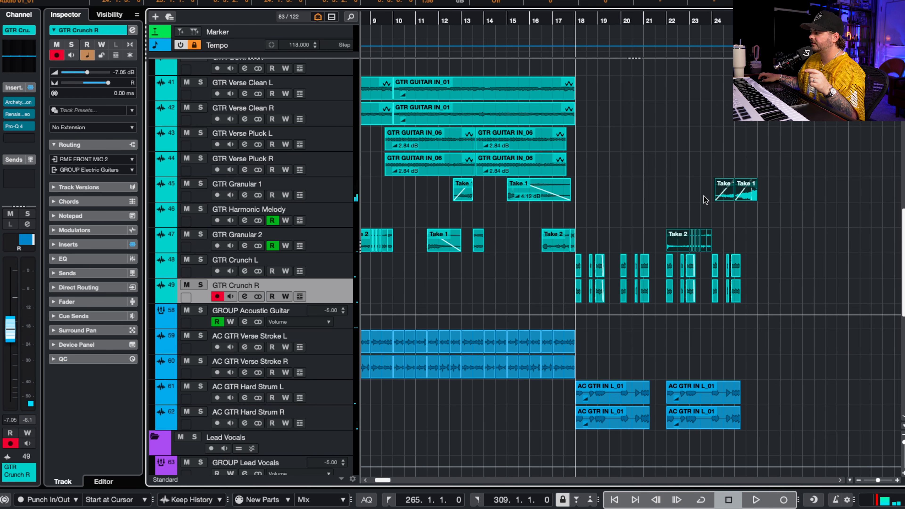
# Open the GGD instrument of the DR Main Drums track and show its groove library.
pyautogui.scroll(15, 704, 197)
pyautogui.scroll(-15, 704, 199)
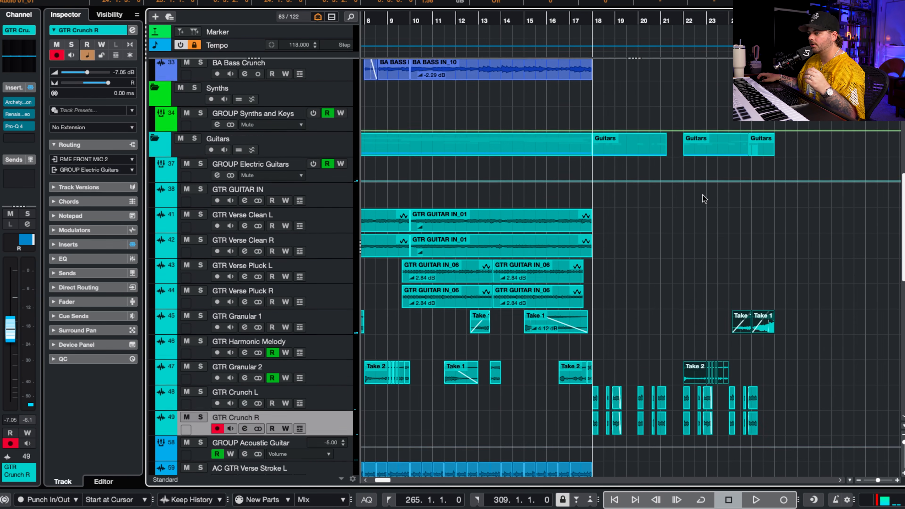
pyautogui.scroll(15, 698, 216)
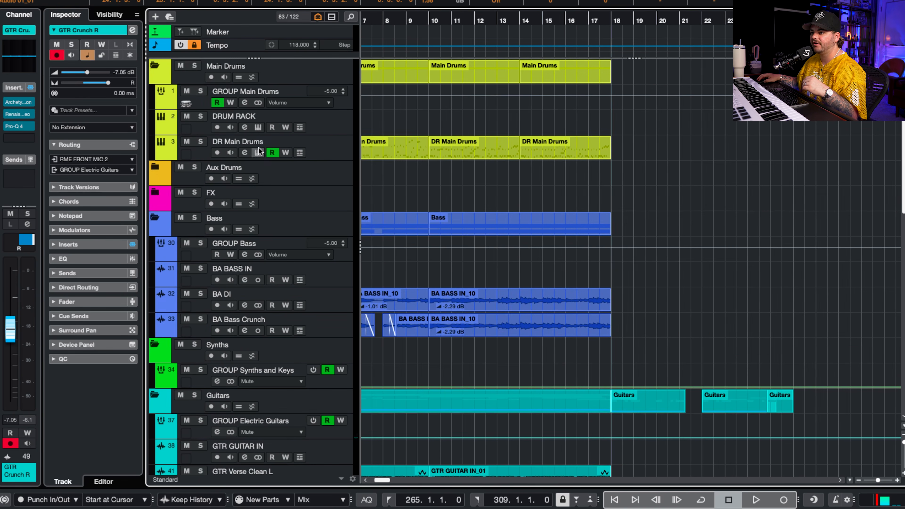
pyautogui.click(258, 153)
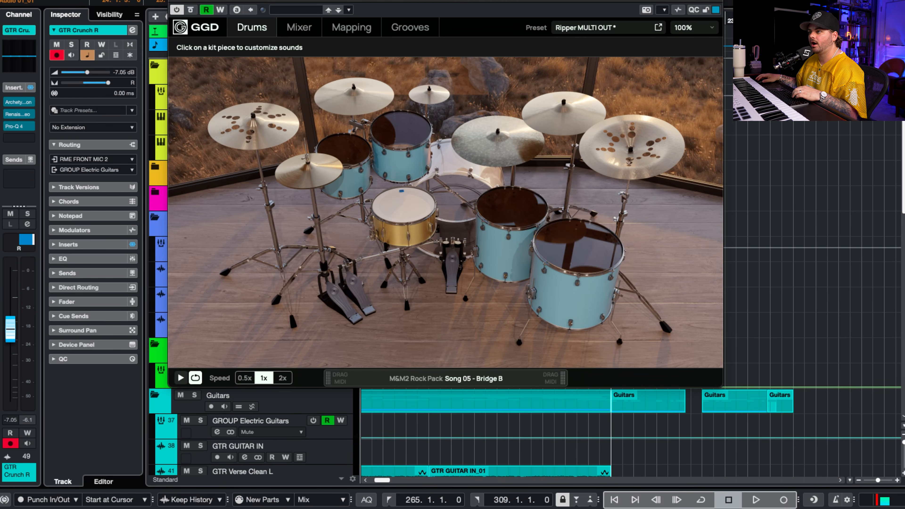
pyautogui.click(392, 25)
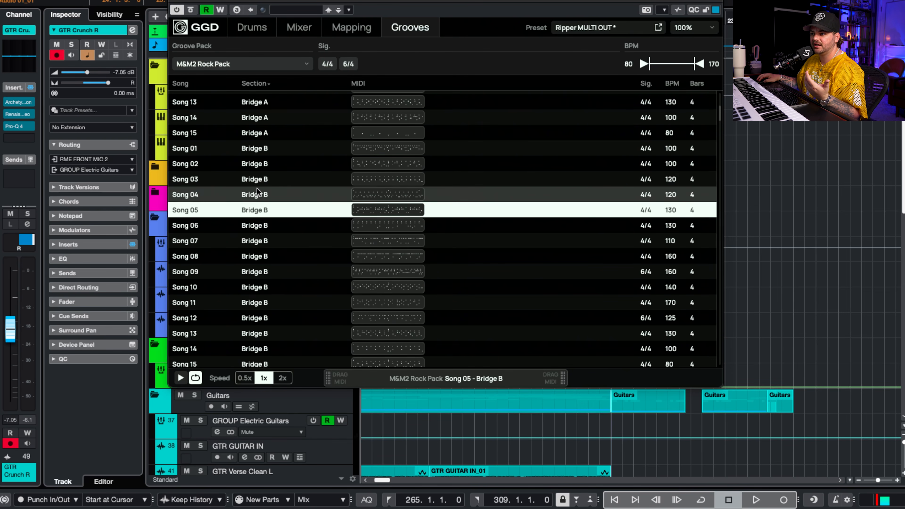
# Audition the M&M2 Rock Pack Bridge B grooves of Songs 05, 06, 03, 02, 13 and 14, and close the drum instrument.
pyautogui.click(262, 204)
pyautogui.scroll(-1, 272, 207)
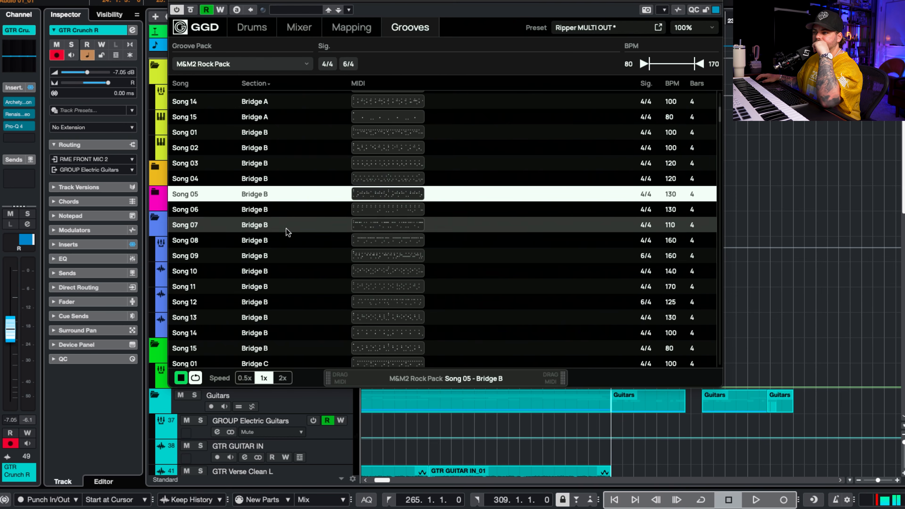
pyautogui.click(270, 211)
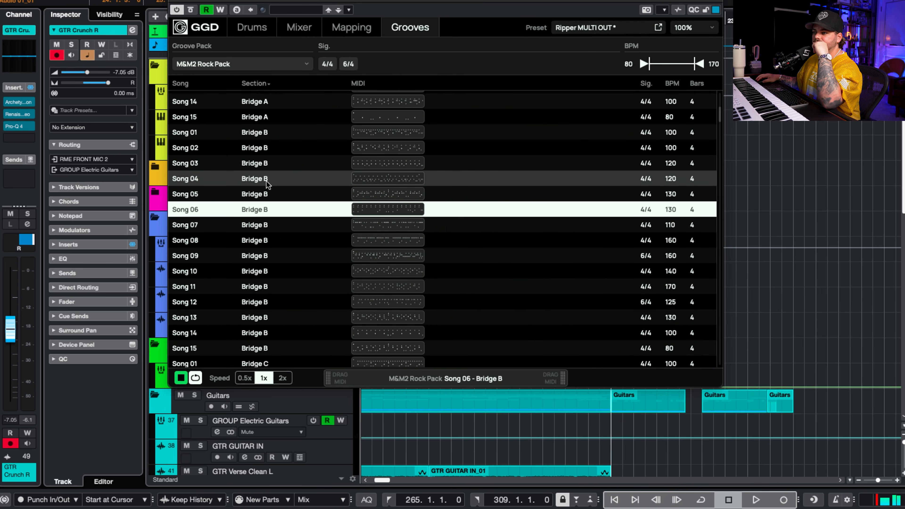
pyautogui.click(266, 161)
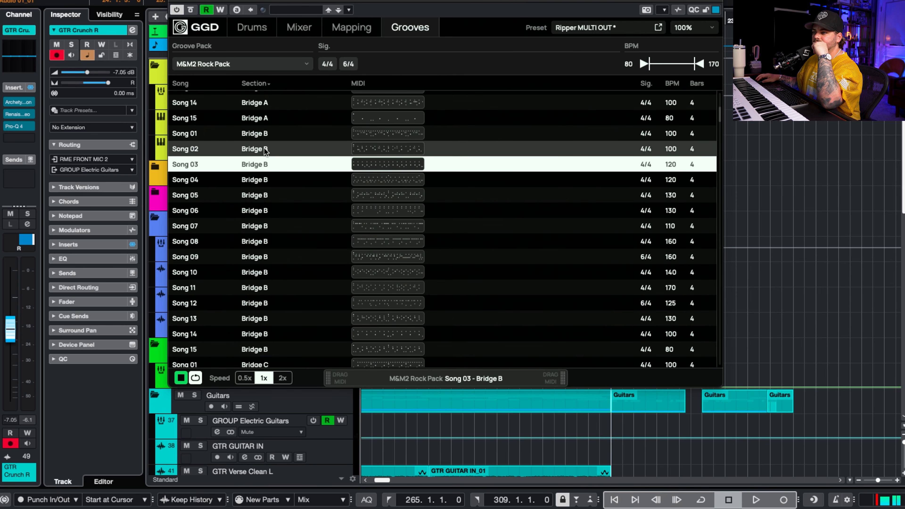
pyautogui.click(264, 149)
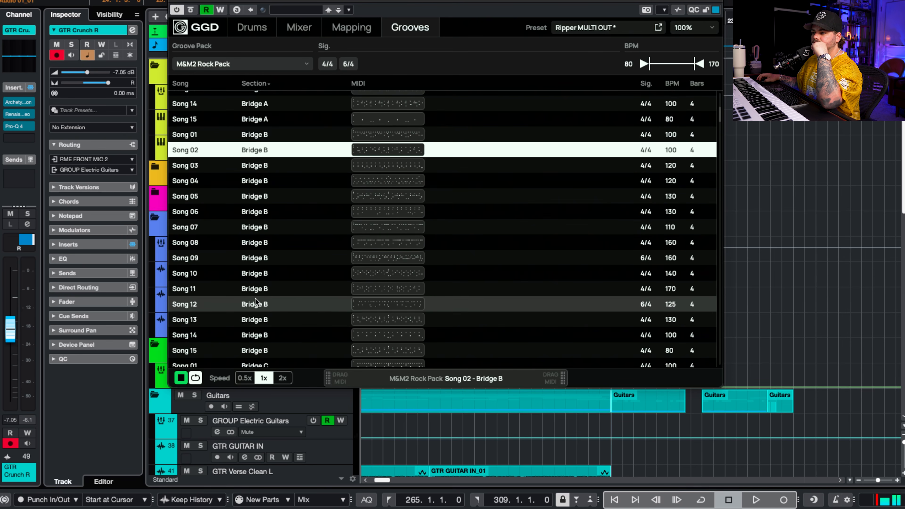
pyautogui.click(271, 318)
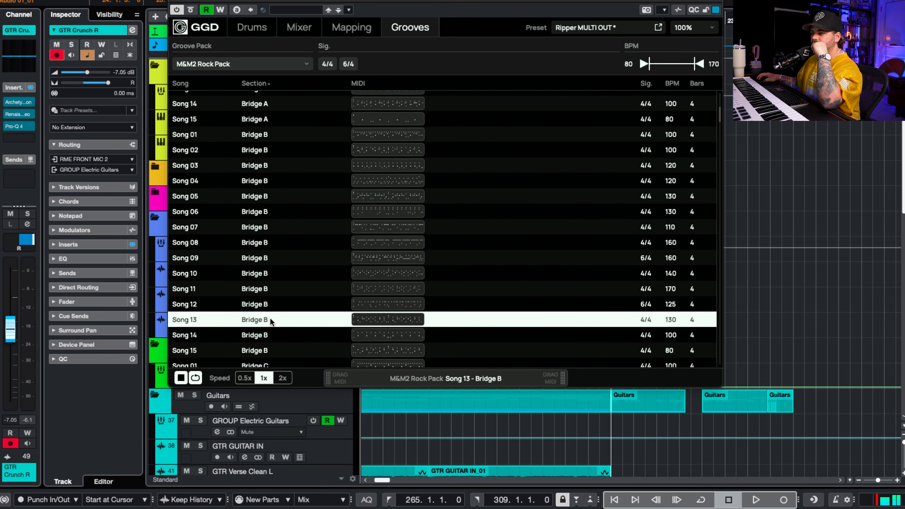
pyautogui.click(265, 335)
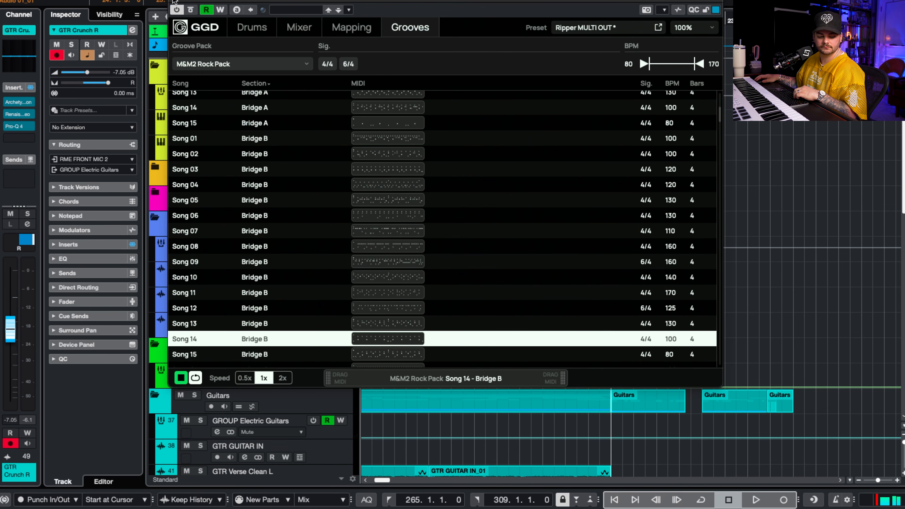
pyautogui.click(174, 1)
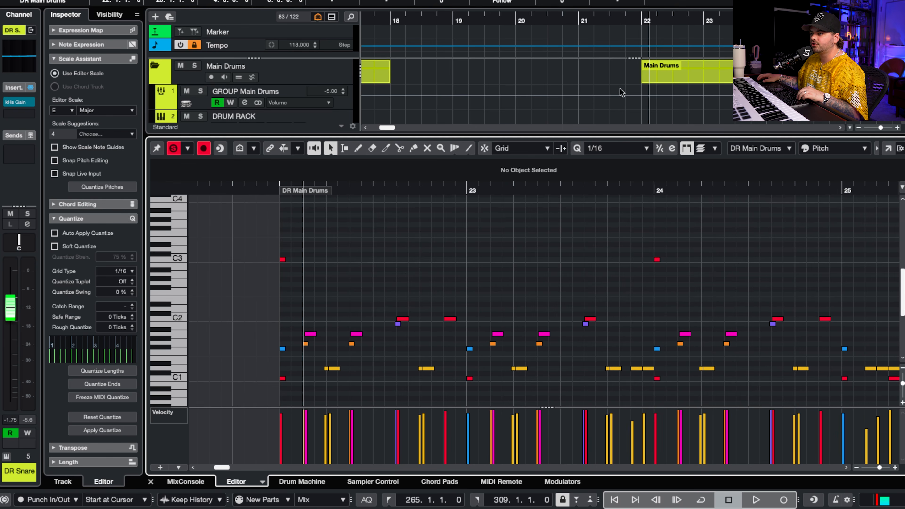
# Find the DR Main Drums track again, look briefly at its GGD groove list and close the instrument.
pyautogui.scroll(-4, 640, 91)
pyautogui.scroll(-6, 663, 92)
pyautogui.scroll(-3, 667, 95)
pyautogui.scroll(6, 669, 96)
pyautogui.scroll(4, 668, 97)
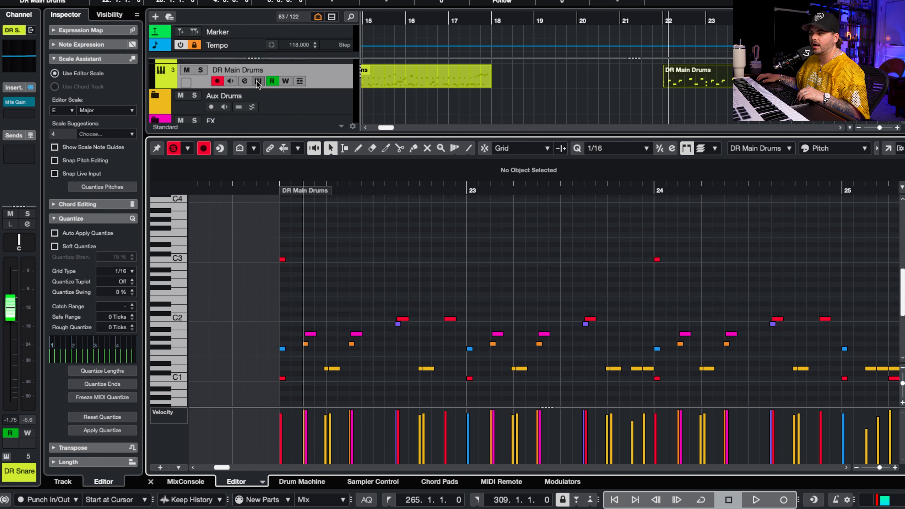
pyautogui.click(256, 80)
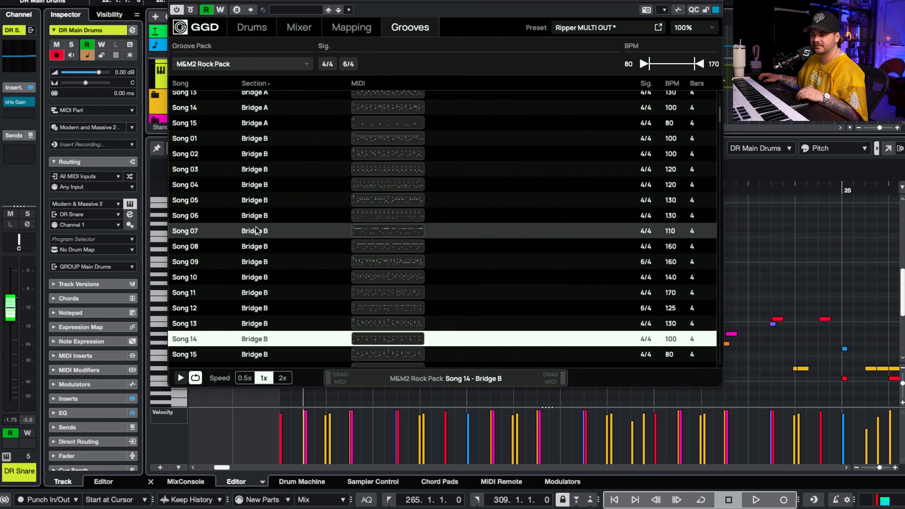
pyautogui.click(174, 1)
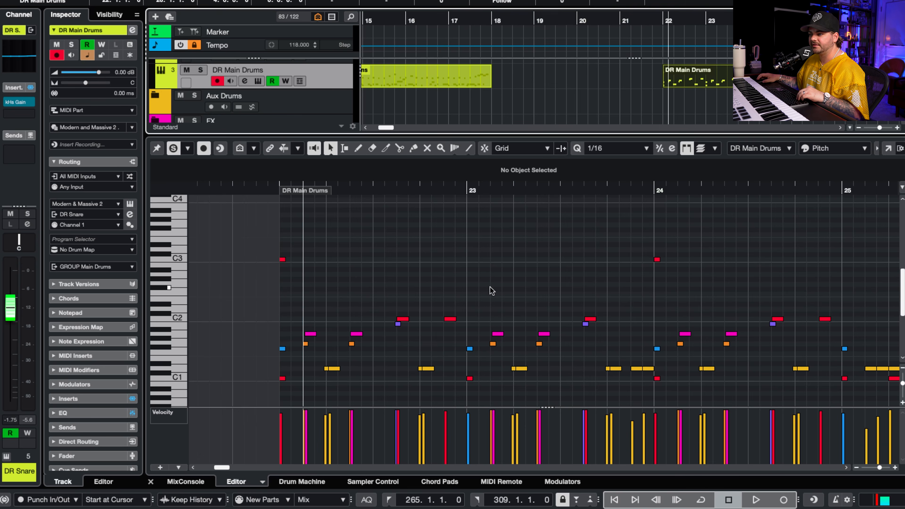
# Play the DR Main Drums MIDI part in the Key Editor from just before bar 22 to the end of bar 25.
pyautogui.scroll(-3, 491, 288)
pyautogui.scroll(-1, 500, 283)
pyautogui.click(365, 192)
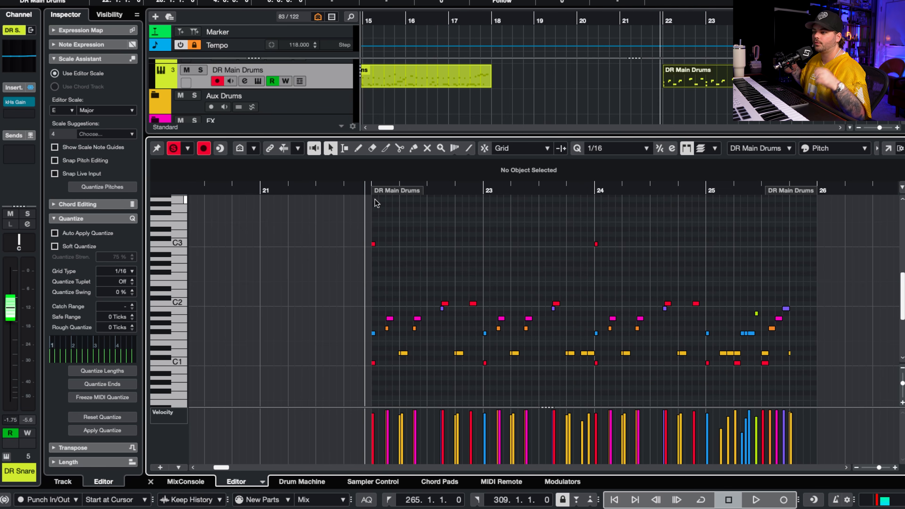
pyautogui.press('space')
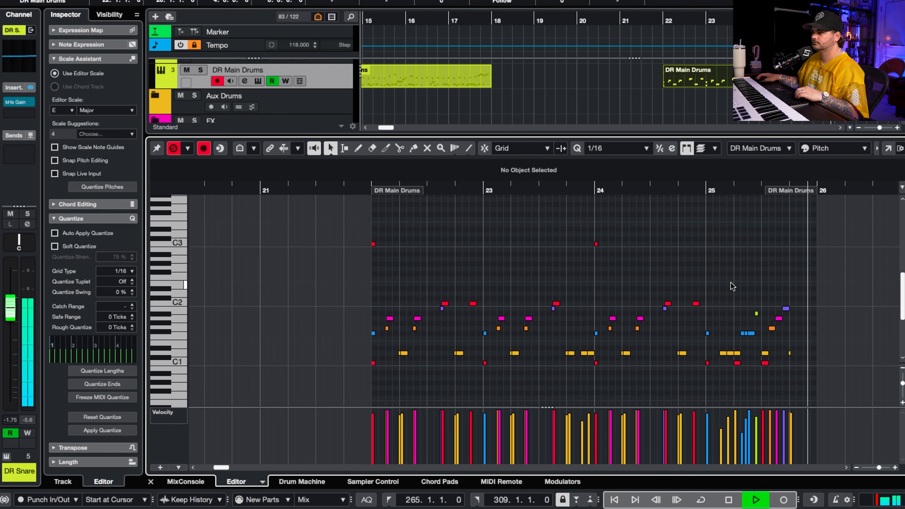
pyautogui.press('space')
# Close the Key Editor and play the arrangement from just before bar 22 to about bar 25.
pyautogui.press('Return')
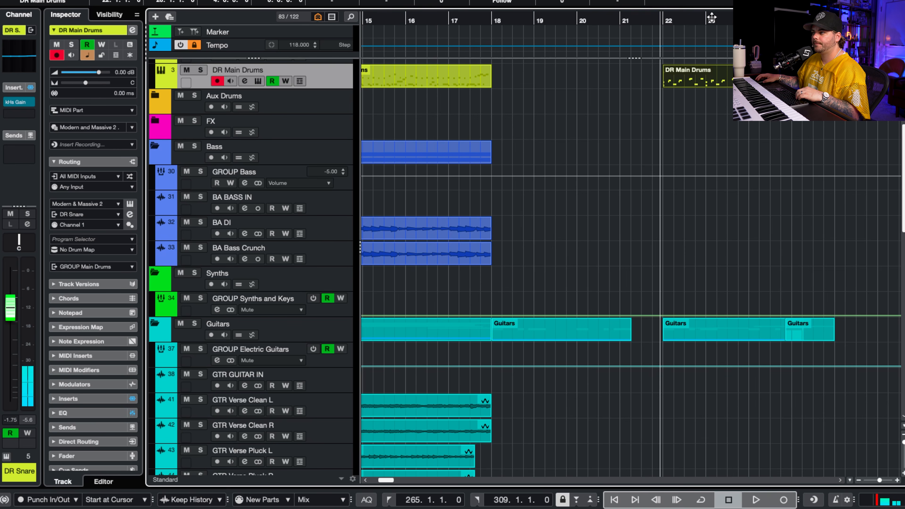
pyautogui.press('space')
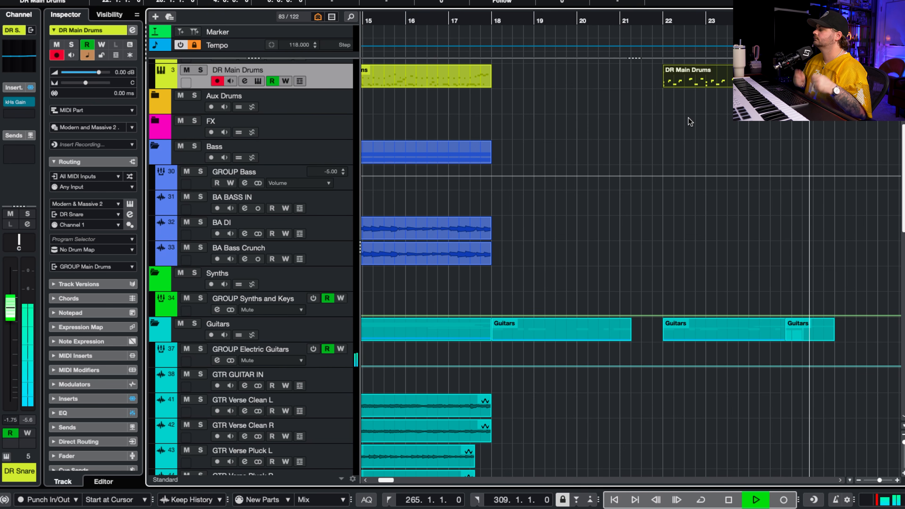
pyautogui.press('space')
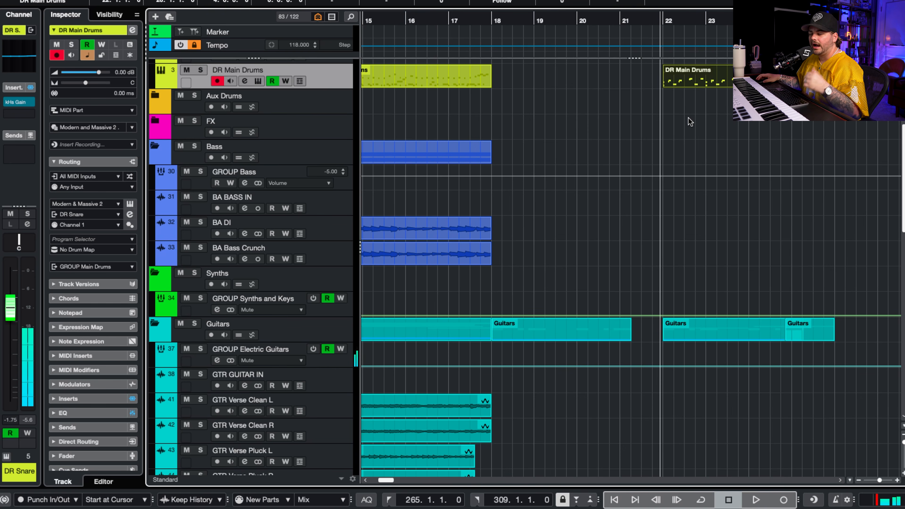
# Review the Syn PC Arp events in the Synths folder and play the soloed track from bar 18 to about bar 21.
pyautogui.scroll(-15, 688, 118)
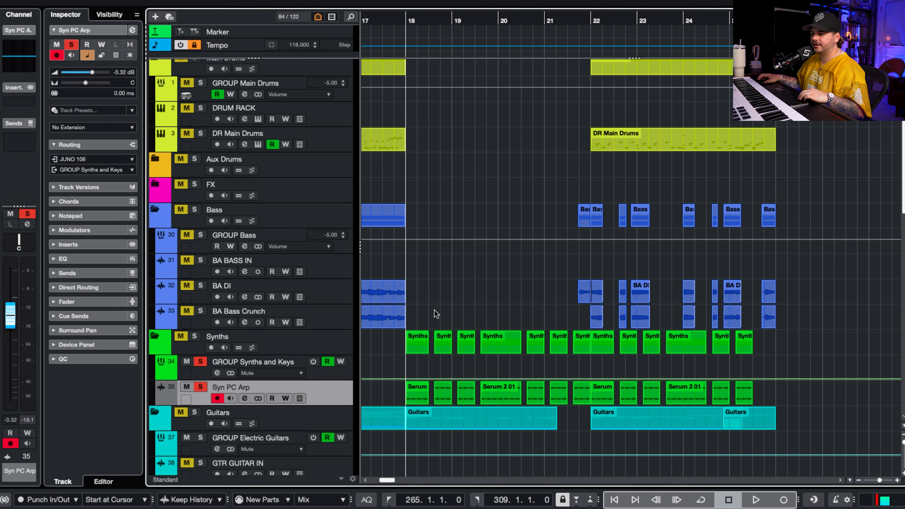
pyautogui.scroll(5, 435, 310)
pyautogui.hscroll(-3, 433, 311)
pyautogui.scroll(-3, 434, 313)
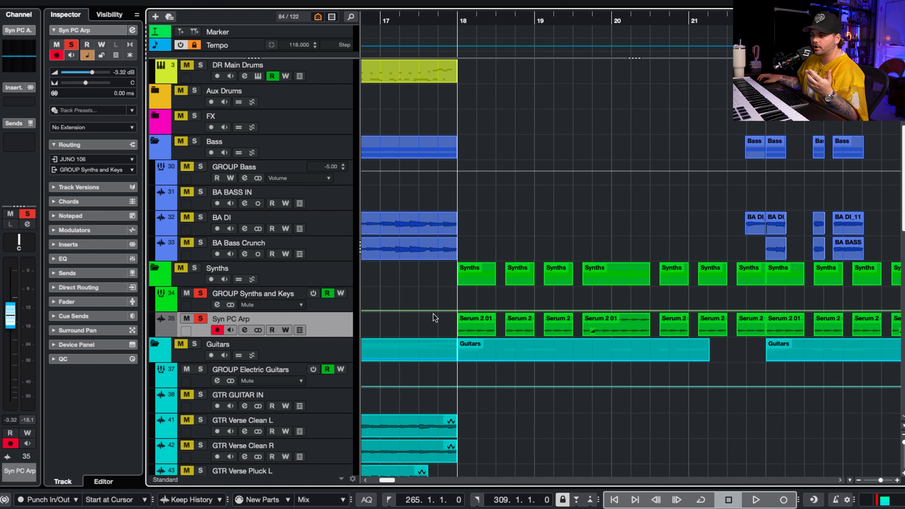
pyautogui.scroll(-1, 434, 314)
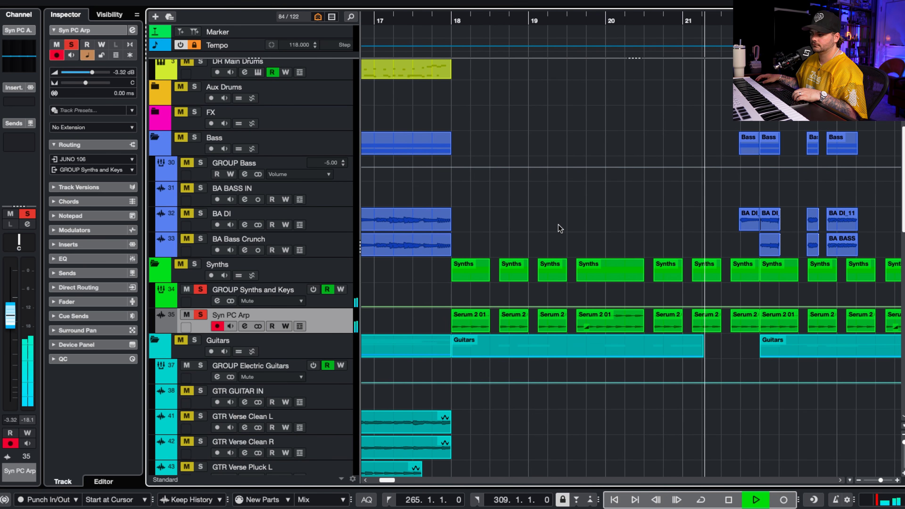
pyautogui.press('space')
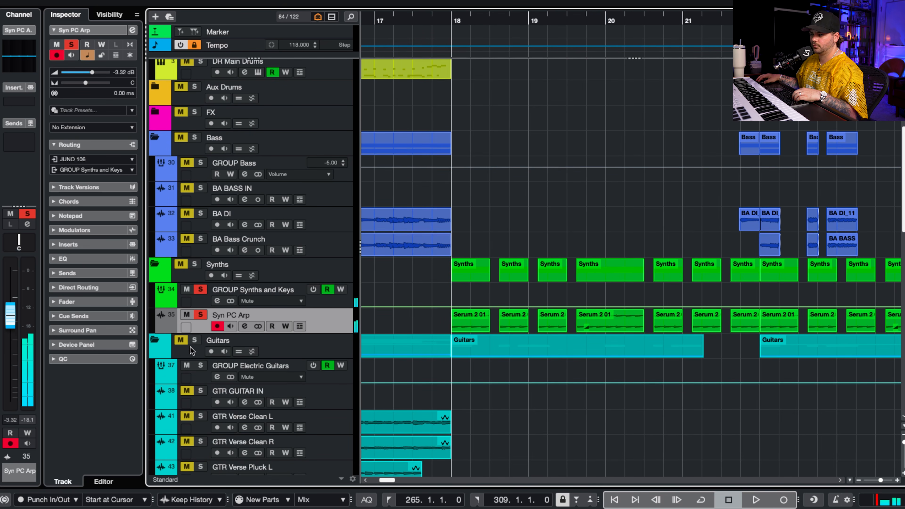
# Solo the Guitars and Bass folders alongside the synths and play them from bar 18 to about bar 25.
pyautogui.click(194, 340)
pyautogui.press('space')
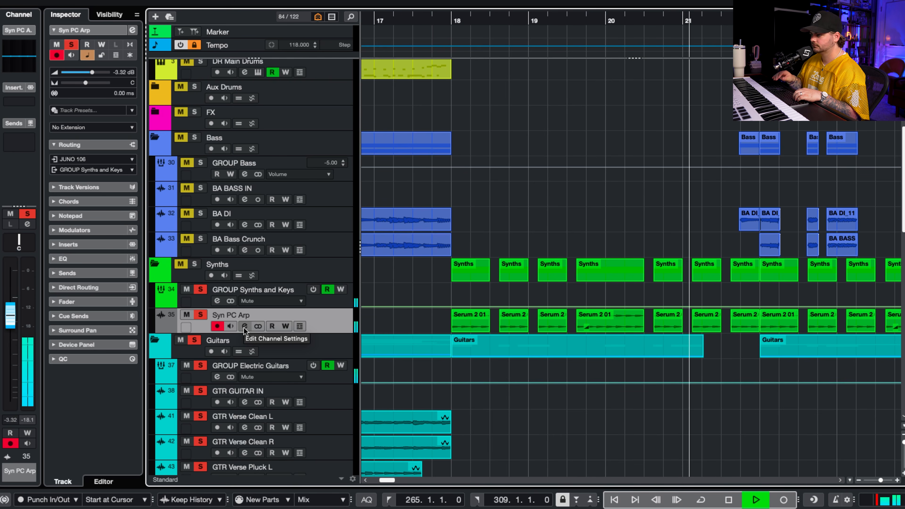
pyautogui.press('space')
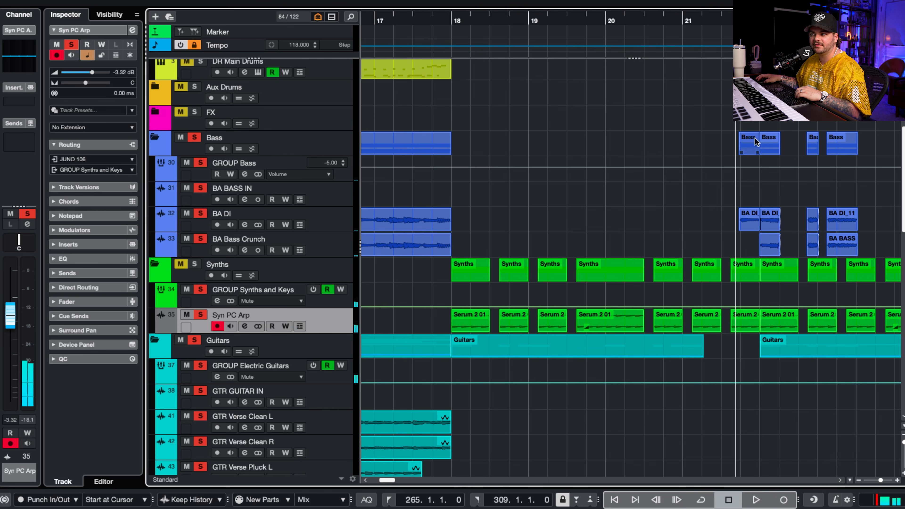
pyautogui.press('space')
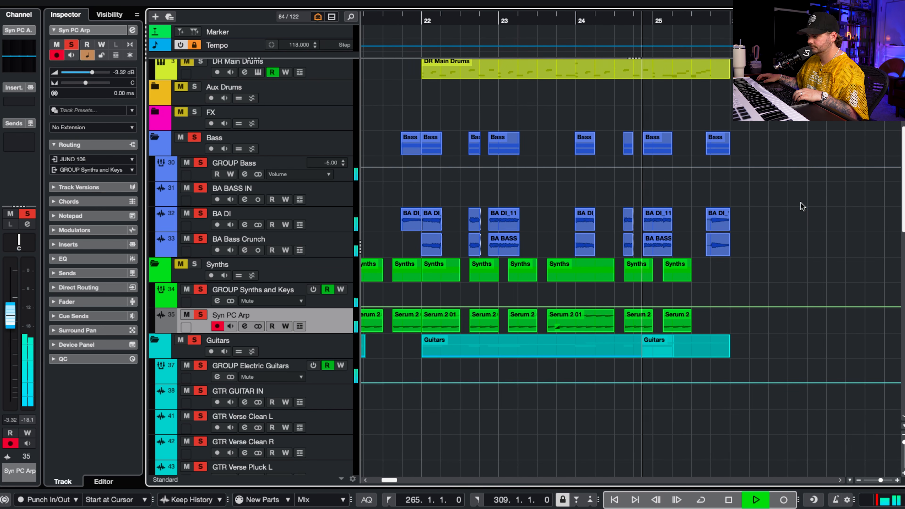
pyautogui.press('space')
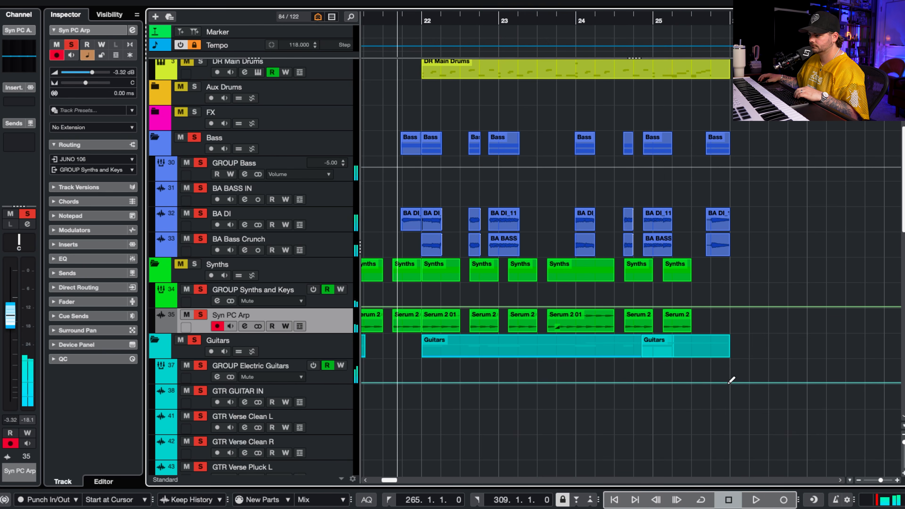
# Automate a mute on GROUP Electric Guitars from 25.4.1 to 26.1.1 and turn off all solos.
pyautogui.click(726, 381)
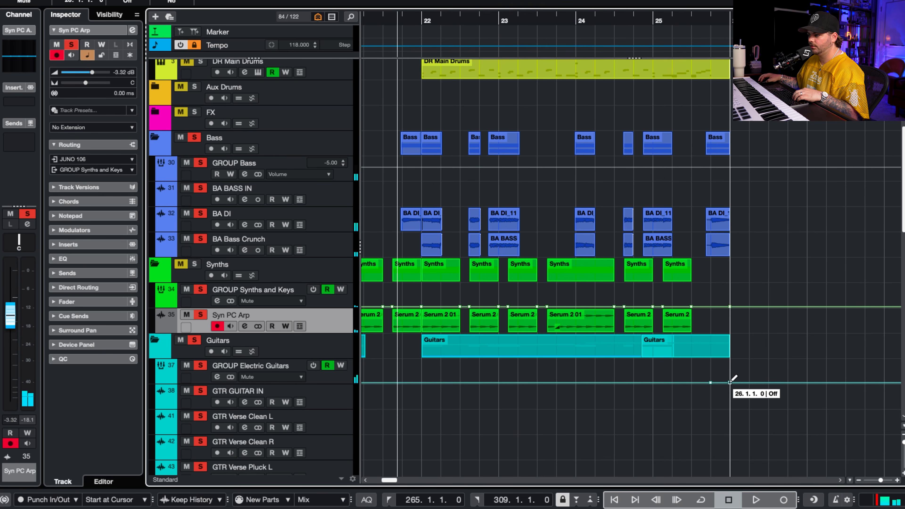
pyautogui.click(711, 361)
pyautogui.press('s')
# Play the full arrangement from just before bar 22 to about bar 25 and look over the tracks from Main Drums to Guitars.
pyautogui.press('space')
pyautogui.scroll(-2, 410, 95)
pyautogui.hscroll(-1, 413, 95)
pyautogui.press('space')
pyautogui.scroll(-3, 440, 96)
pyautogui.scroll(5, 440, 96)
pyautogui.hscroll(-2, 440, 95)
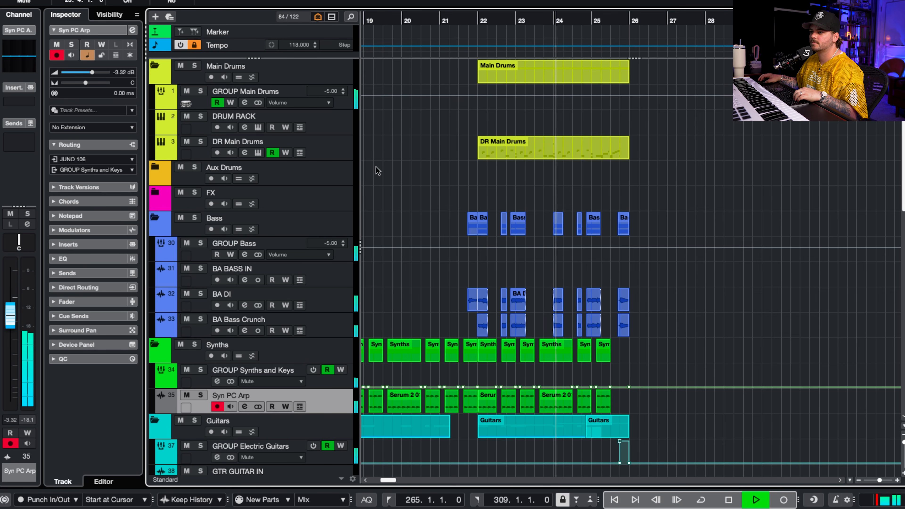
pyautogui.scroll(-1, 393, 149)
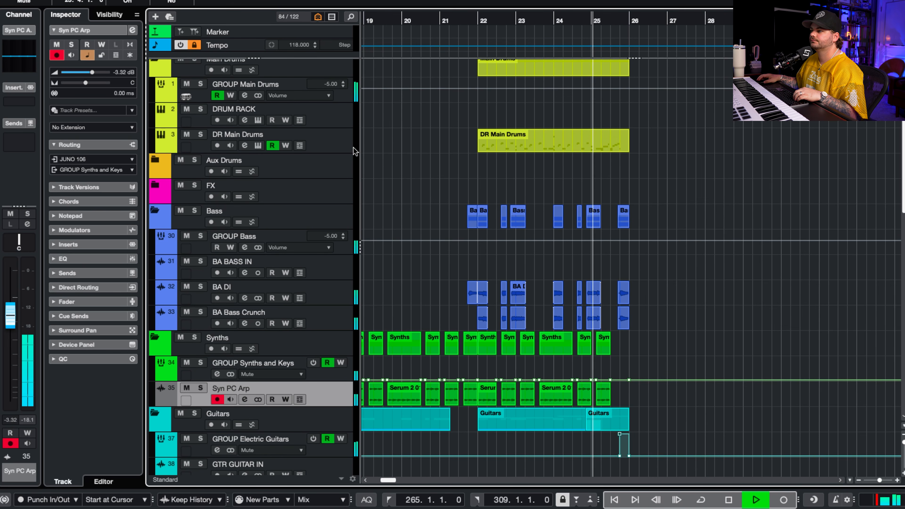
pyautogui.hscroll(1, 428, 144)
pyautogui.hscroll(1, 445, 150)
pyautogui.press('space')
# Try the 14x5.5" DW Collector's Steel and 14x7" Q Drum Co. Gentleman's Brass snares in the DR Main Drums kit, and play the song.
pyautogui.click(259, 140)
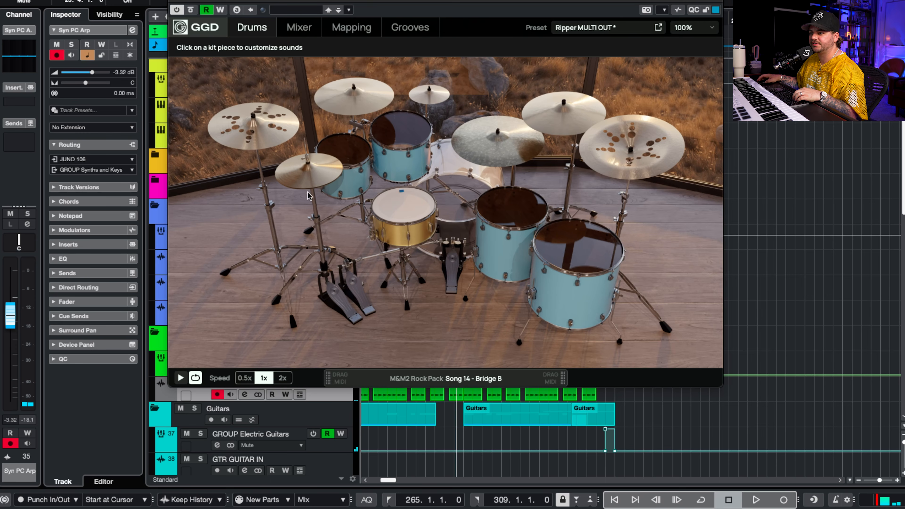
pyautogui.click(420, 217)
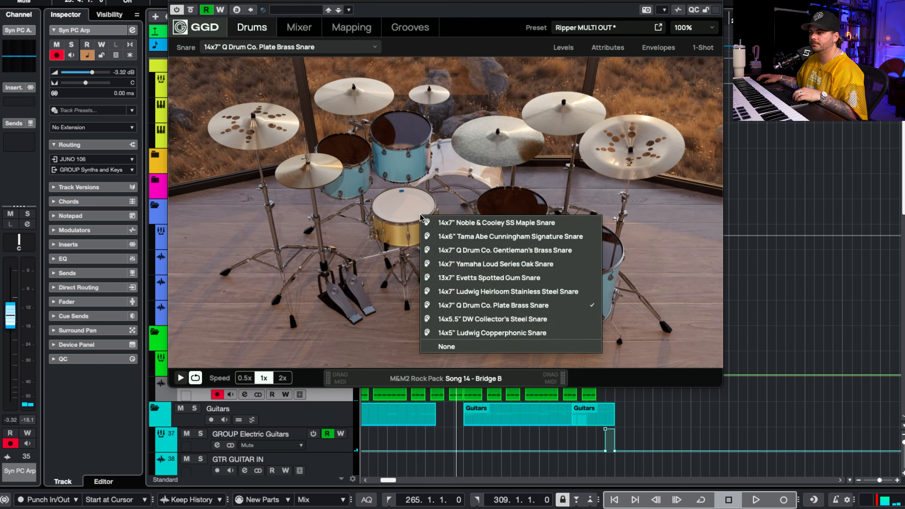
pyautogui.click(516, 315)
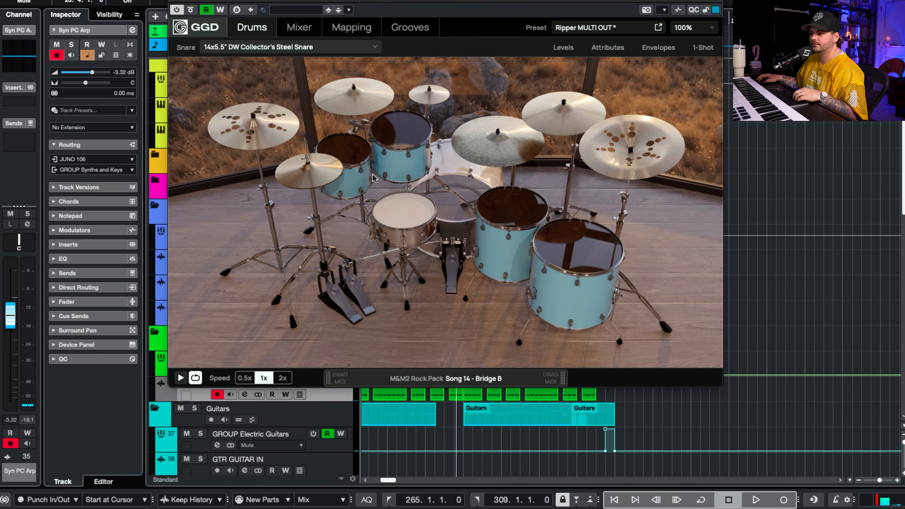
pyautogui.click(408, 214)
pyautogui.click(481, 249)
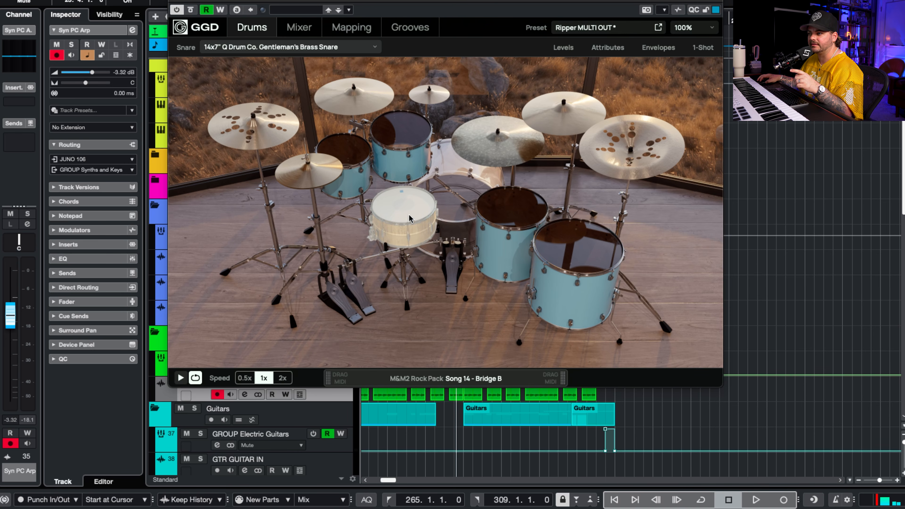
pyautogui.moveTo(432, 0); pyautogui.dragTo(497, 95)
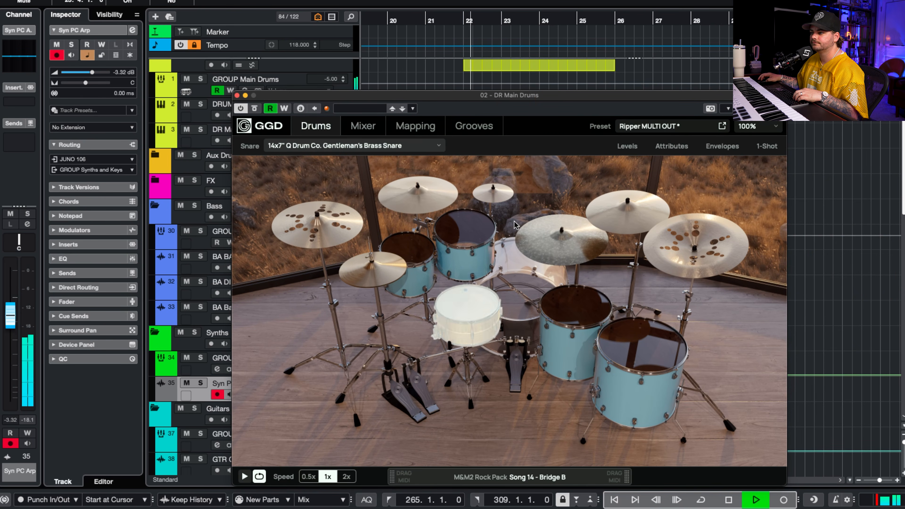
pyautogui.press('space')
# Switch the snare back to the 14x7" Q Drum Co. Plate Brass Snare, play the song with it and close the instrument.
pyautogui.rightClick(470, 320)
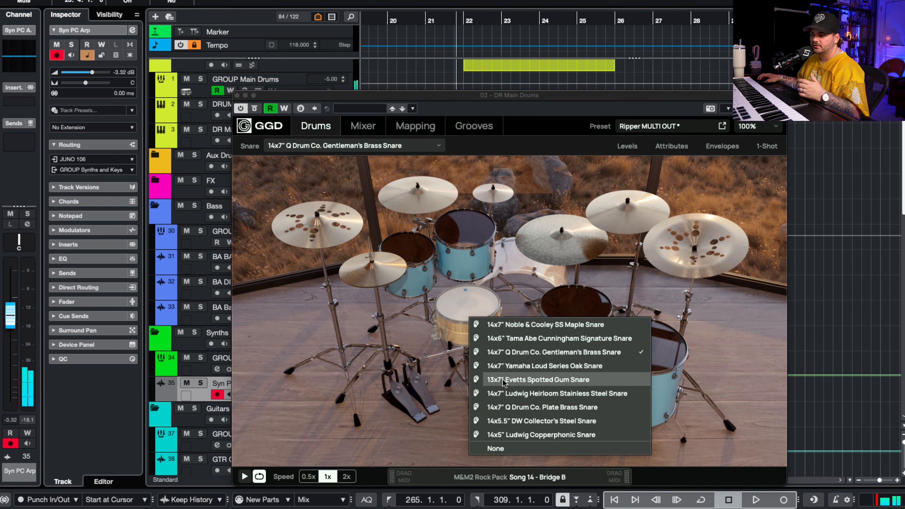
pyautogui.click(570, 409)
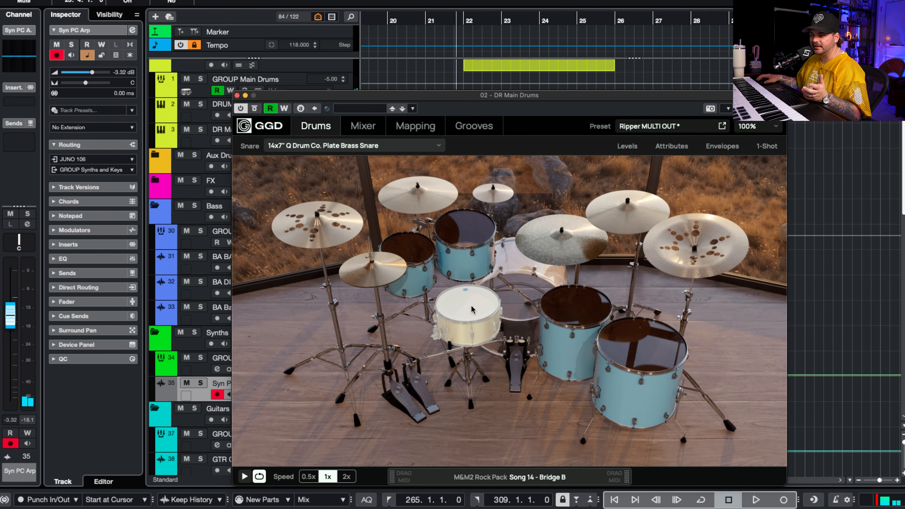
pyautogui.press('space')
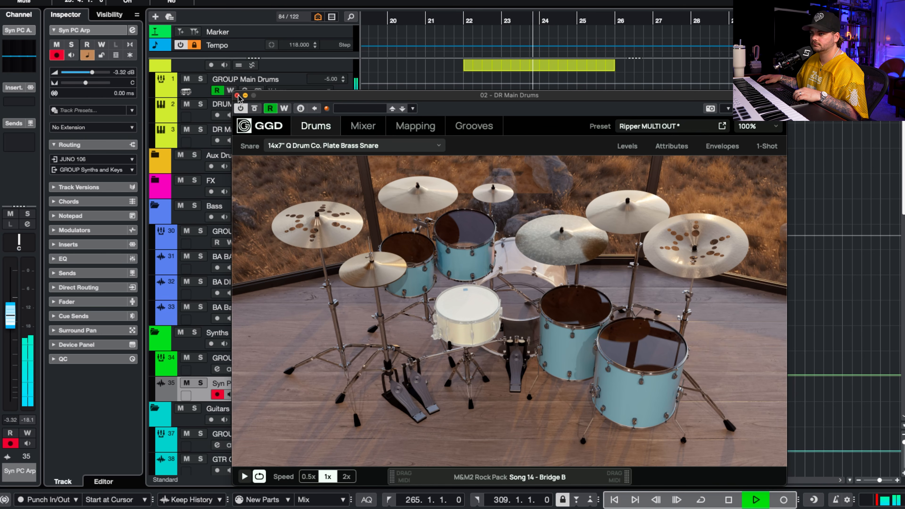
pyautogui.press('space')
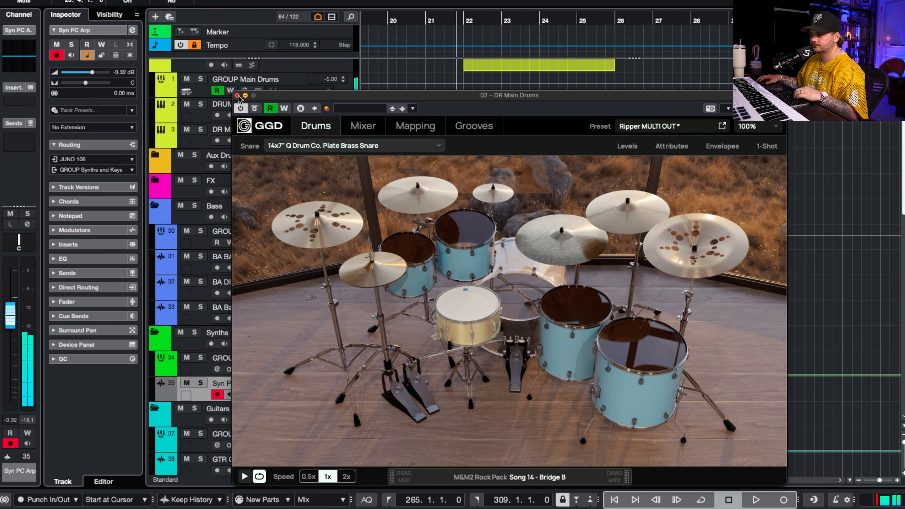
pyautogui.moveTo(404, 93); pyautogui.dragTo(338, 38)
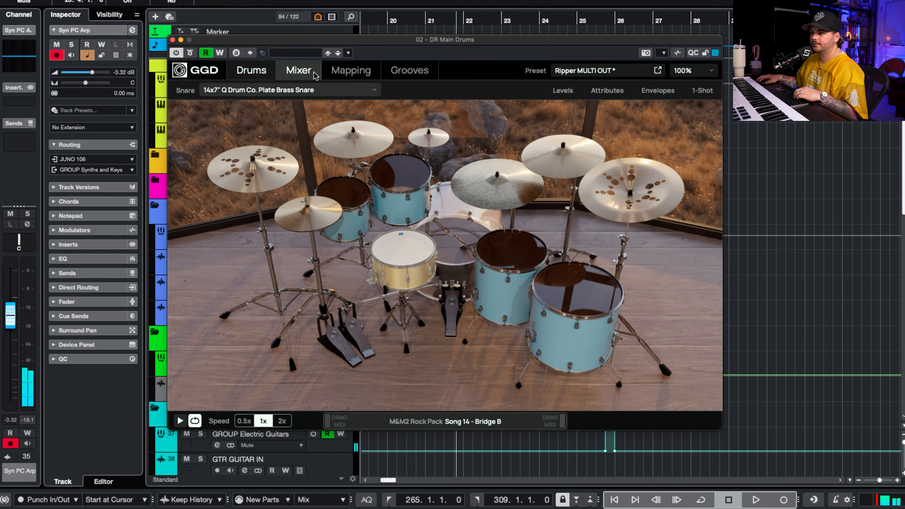
pyautogui.click(170, 39)
pyautogui.hscroll(-3, 516, 248)
pyautogui.scroll(-3, 517, 249)
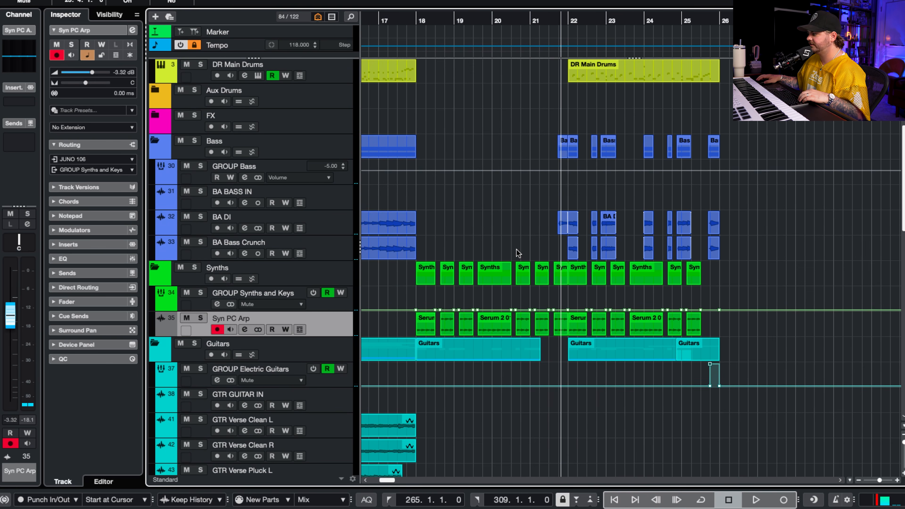
# Expand the individual outputs of the DR Main Drums track and open its drum instrument.
pyautogui.scroll(-2, 517, 249)
pyautogui.hscroll(-1, 517, 249)
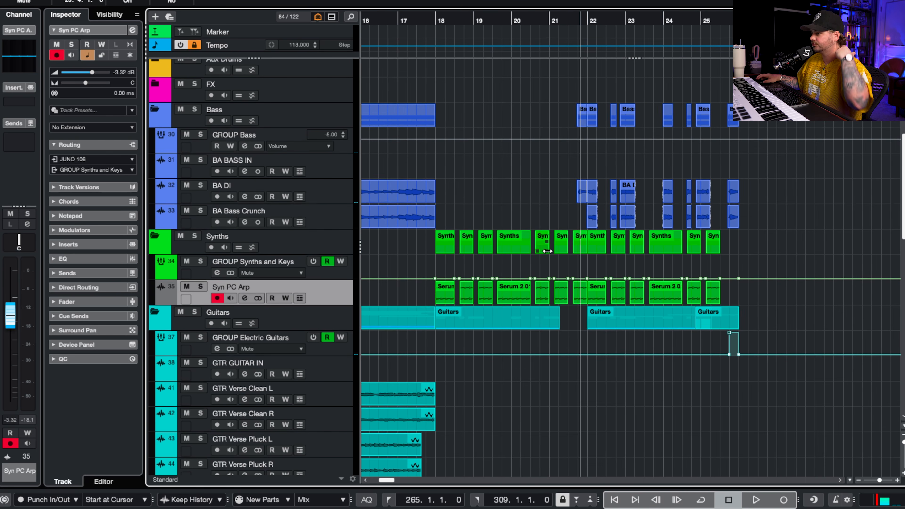
pyautogui.scroll(5, 774, 307)
pyautogui.hscroll(5, 774, 307)
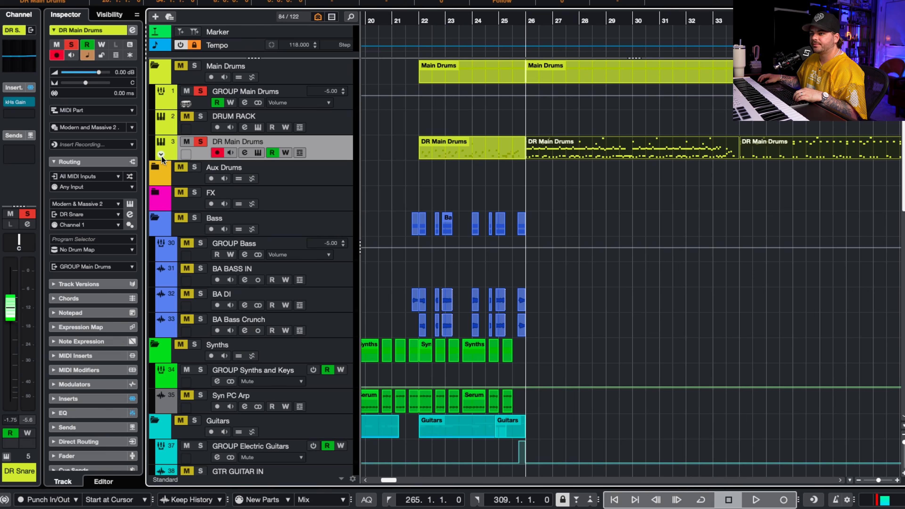
pyautogui.click(161, 155)
pyautogui.click(255, 154)
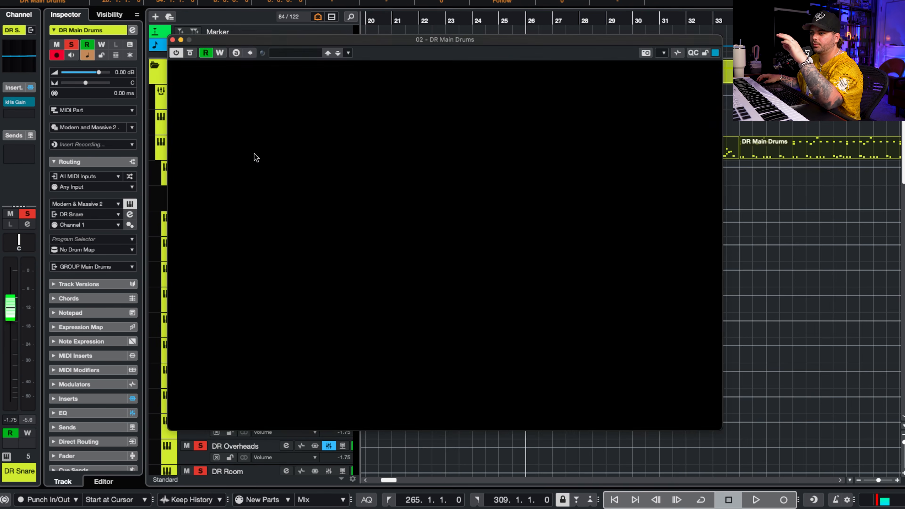
pyautogui.moveTo(344, 39); pyautogui.dragTo(331, 0)
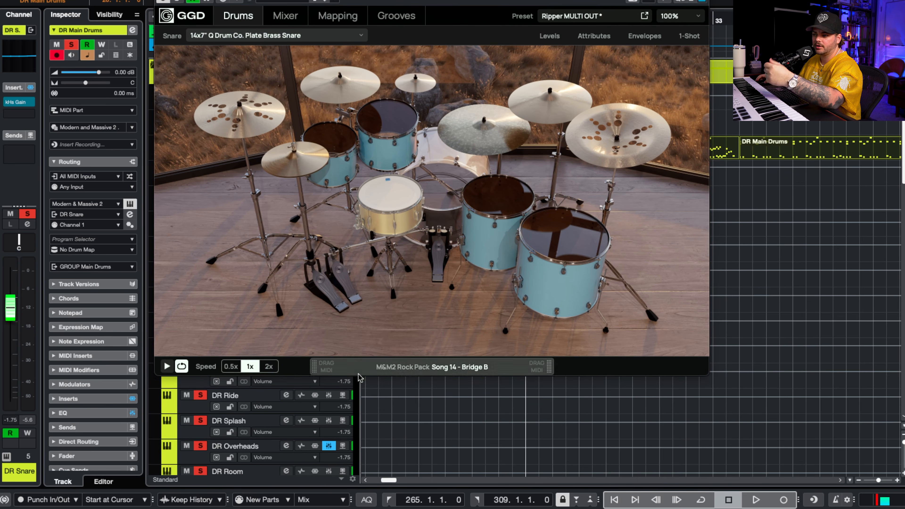
# Review the drum instrument's mapping and grooves, and examine the output routing of its mixer channels, including the Master Bus's external options.
pyautogui.click(330, 18)
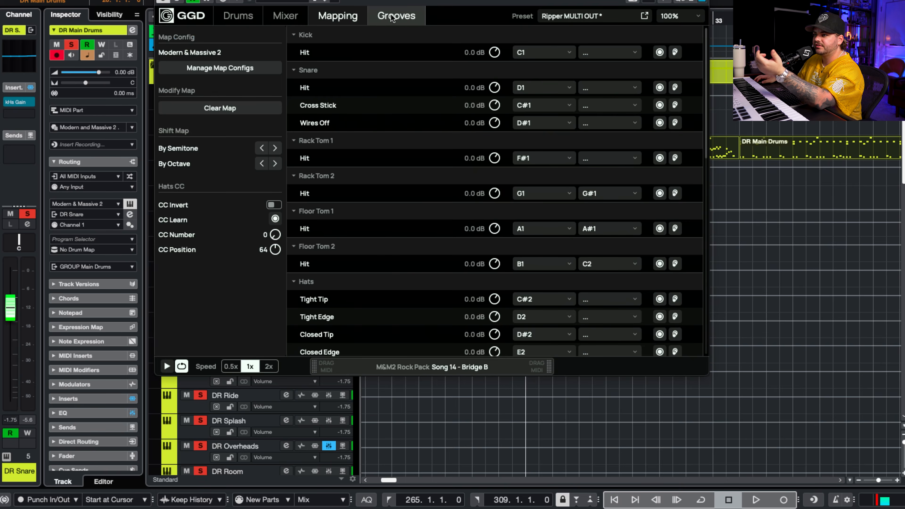
pyautogui.click(396, 15)
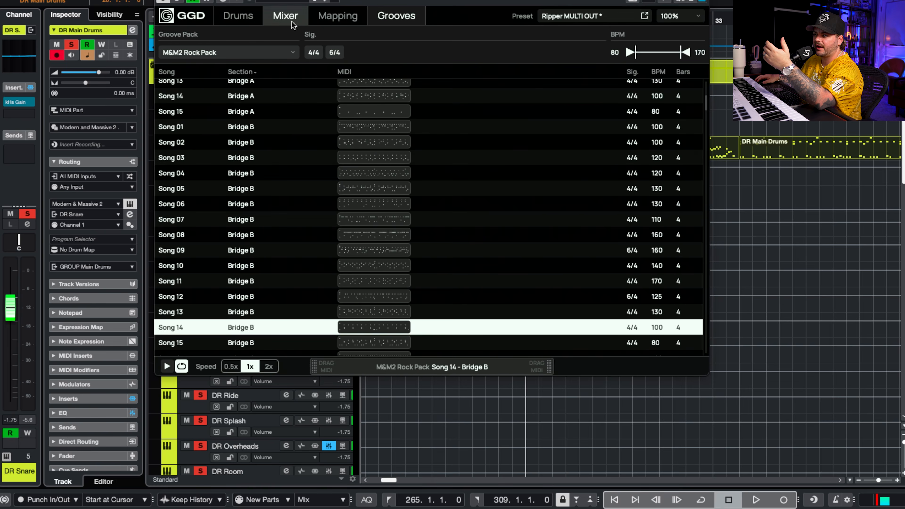
pyautogui.click(285, 16)
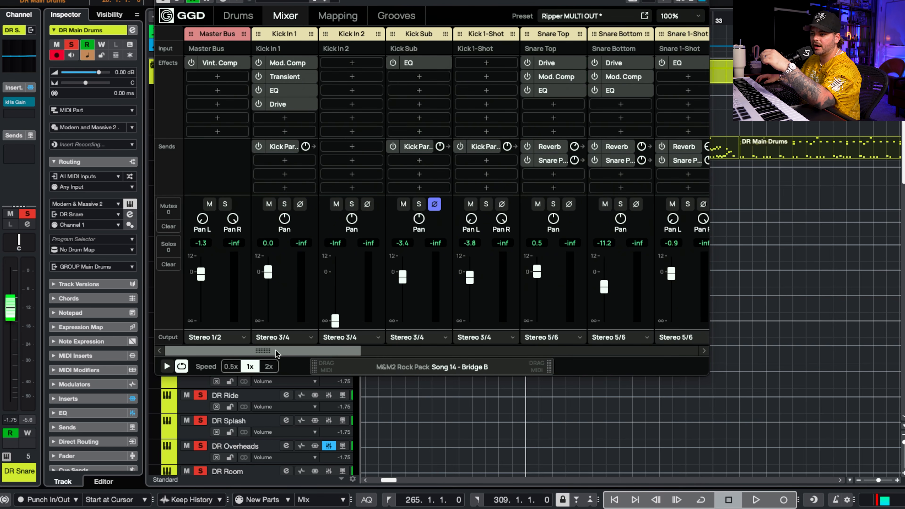
pyautogui.click(236, 338)
pyautogui.moveTo(234, 327)
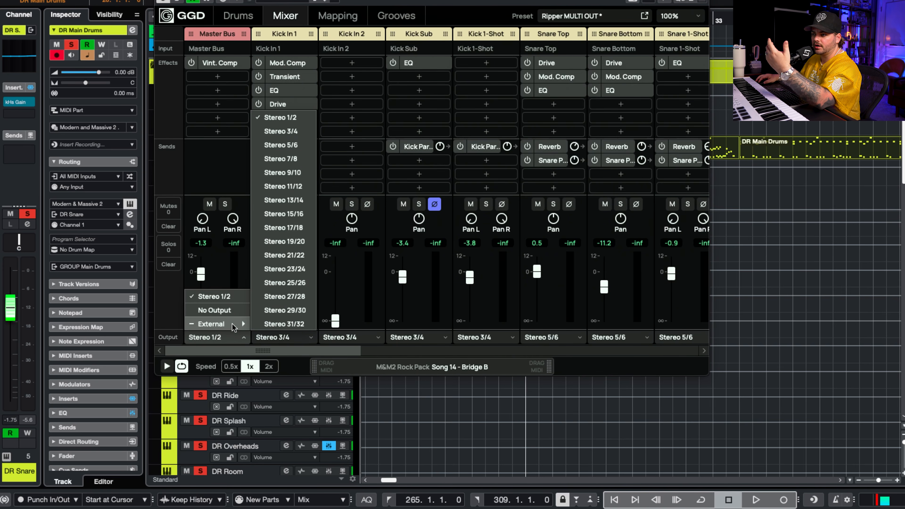
pyautogui.click(337, 351)
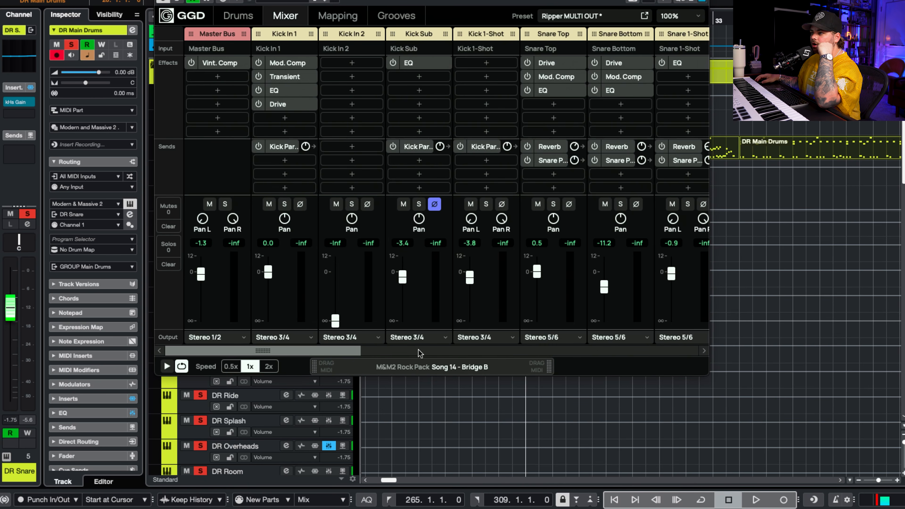
pyautogui.hscroll(5, 556, 353)
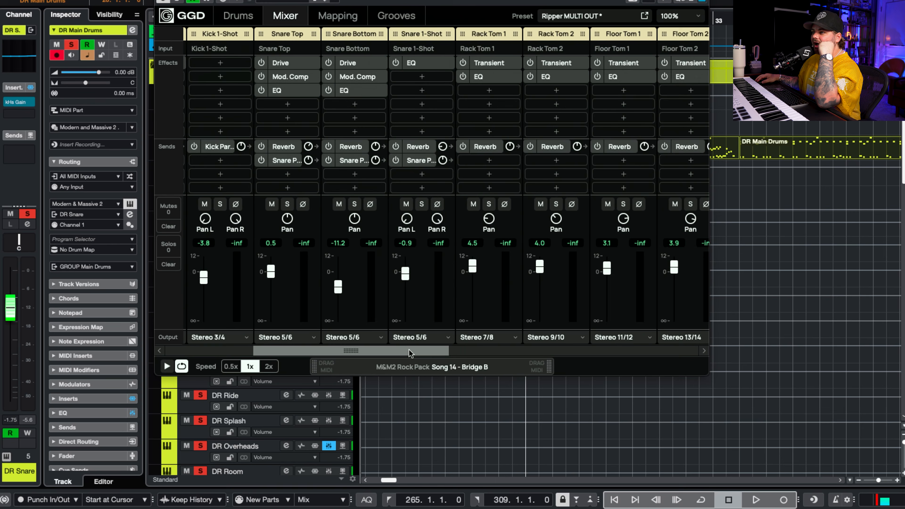
pyautogui.moveTo(478, 351); pyautogui.dragTo(616, 350)
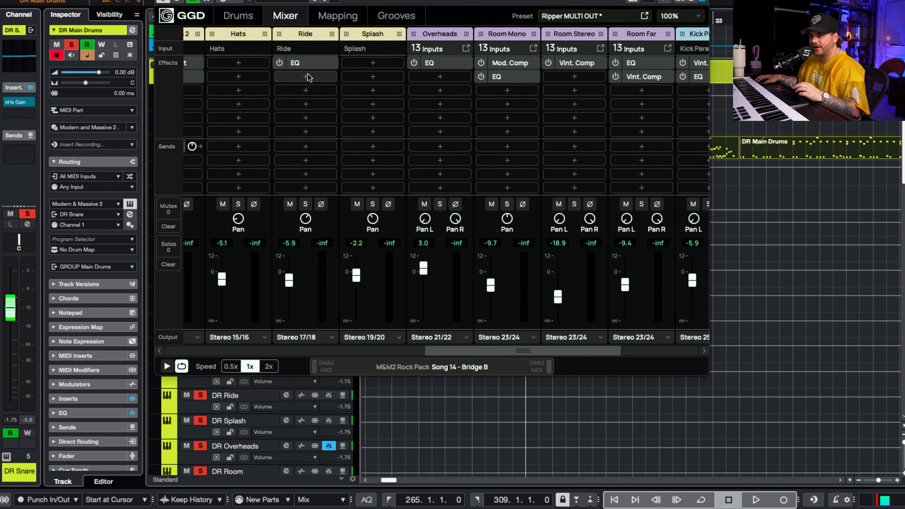
# Close the drum instrument, solo the DR Floor Tom 1 output, and play it while viewing its channel equalizer.
pyautogui.press('super+w')
pyautogui.click(201, 141)
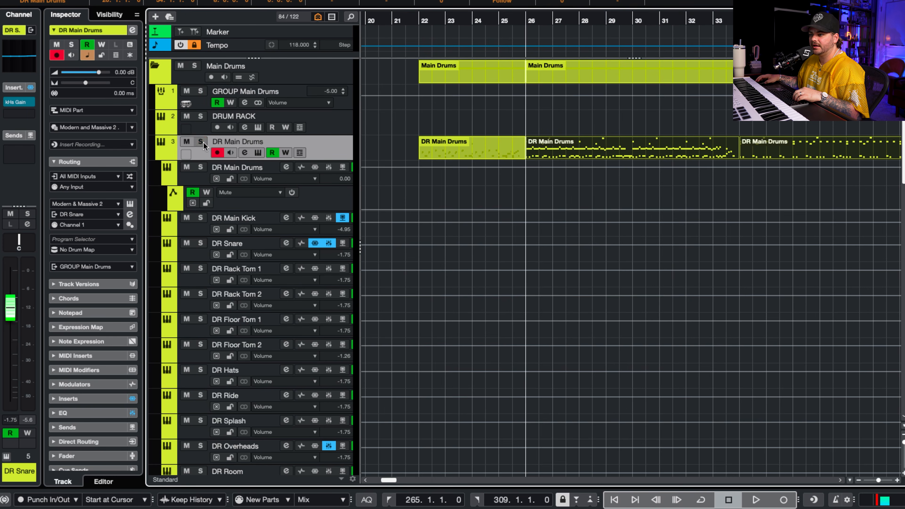
pyautogui.click(201, 319)
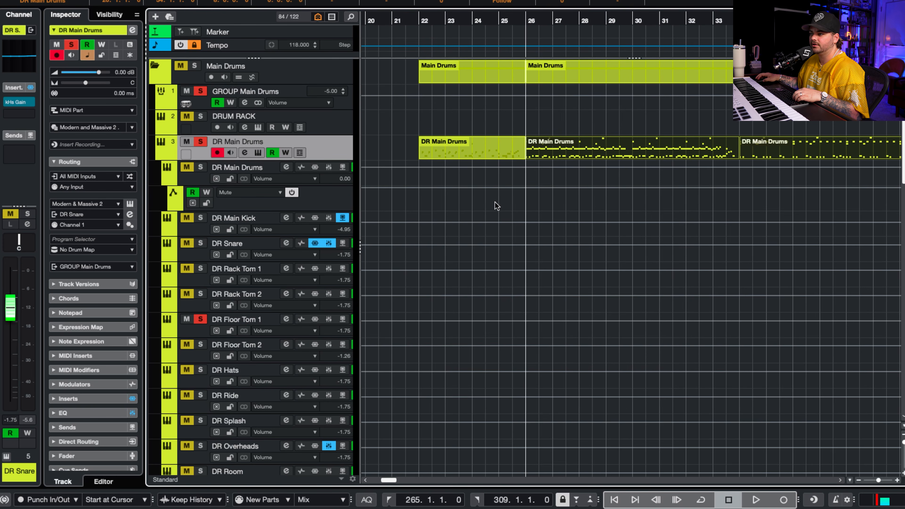
pyautogui.press('space')
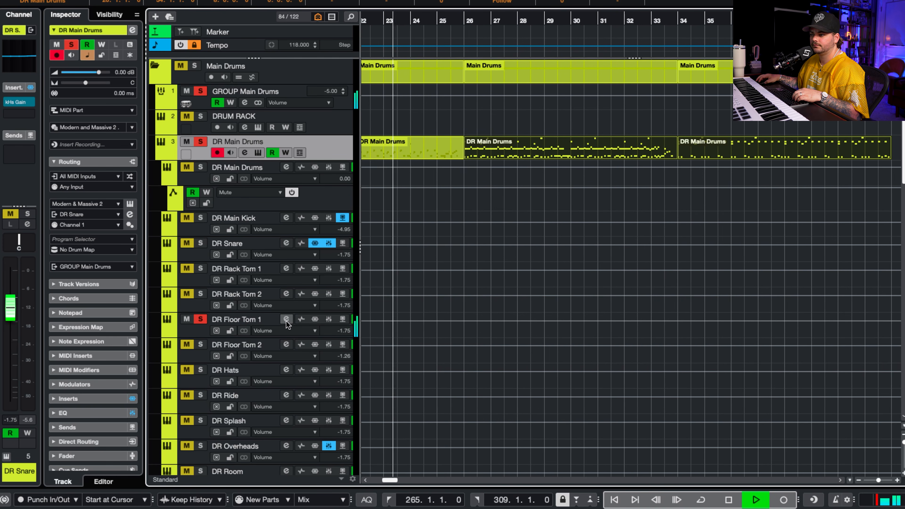
pyautogui.click(286, 319)
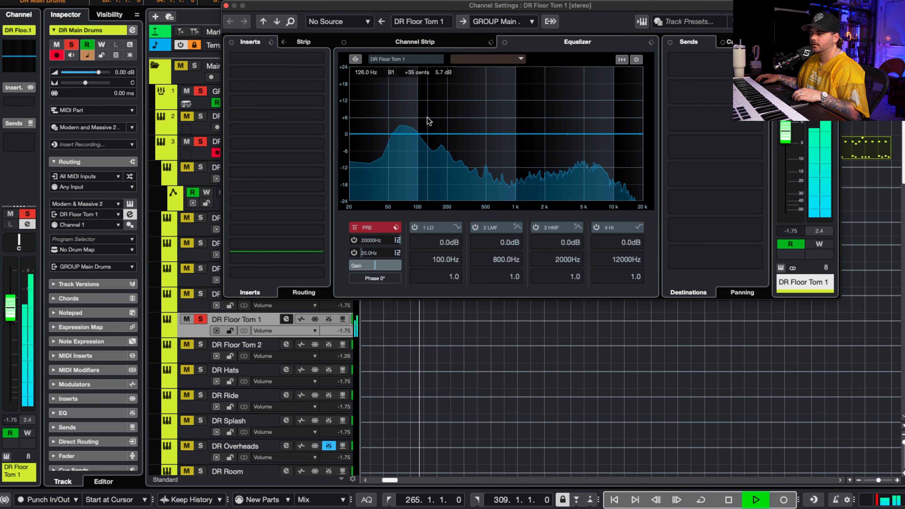
pyautogui.press('space')
pyautogui.click(226, 6)
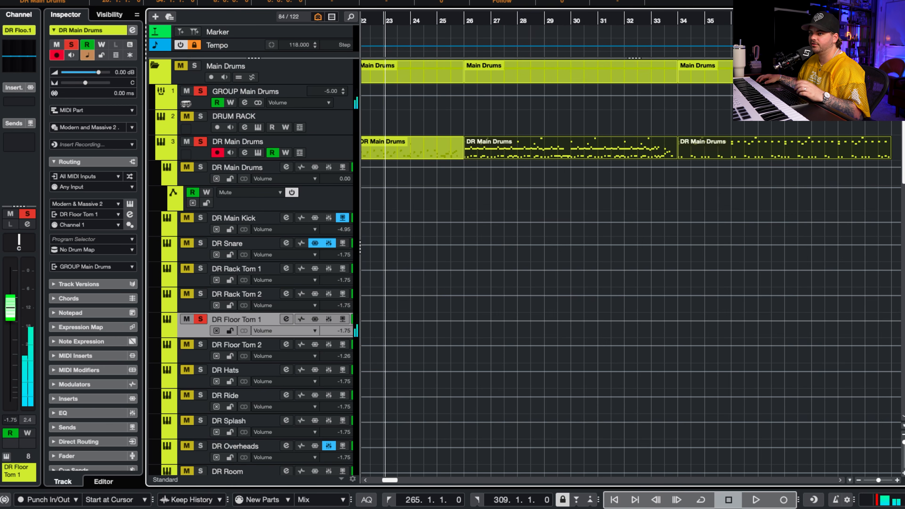
# Clear the floor tom solo, play the full arrangement, and collapse the DR Main Drums outputs.
pyautogui.press('s')
pyautogui.press('space')
pyautogui.hscroll(-3, 419, 118)
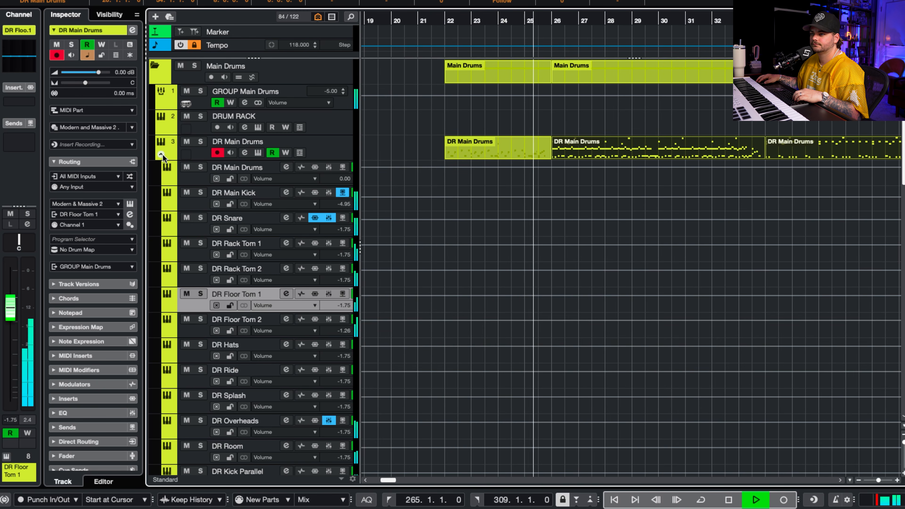
pyautogui.click(163, 154)
pyautogui.press('space')
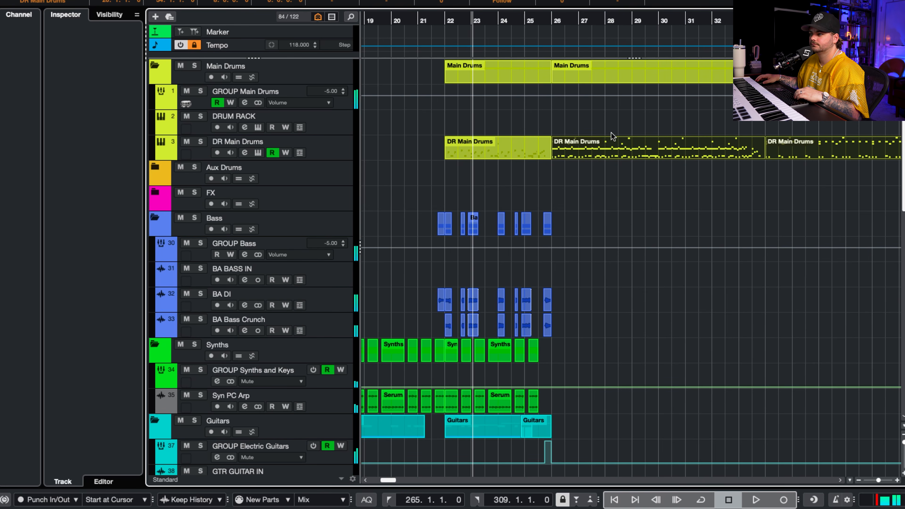
# Solo the DR Main Drums track and open its MIDI part starting at bar 26 for note editing.
pyautogui.click(550, 24)
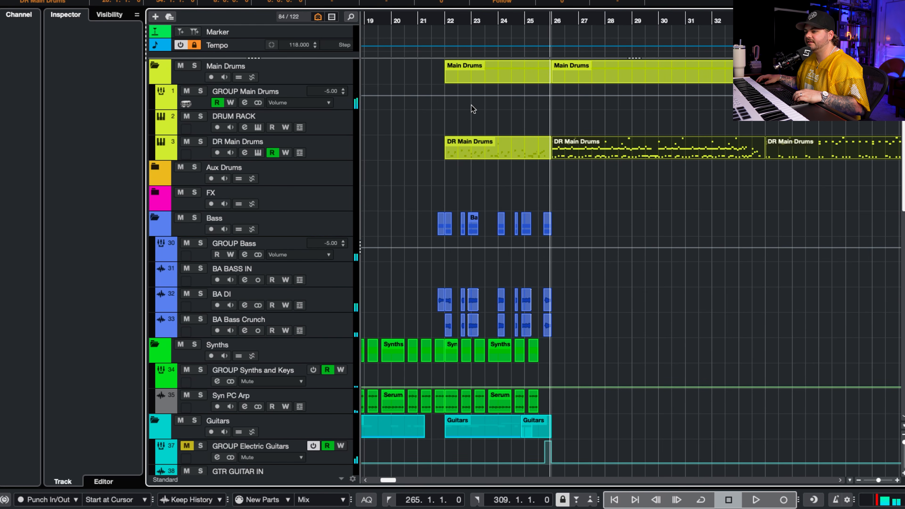
pyautogui.click(205, 146)
pyautogui.scroll(3, 654, 188)
pyautogui.scroll(-1, 565, 162)
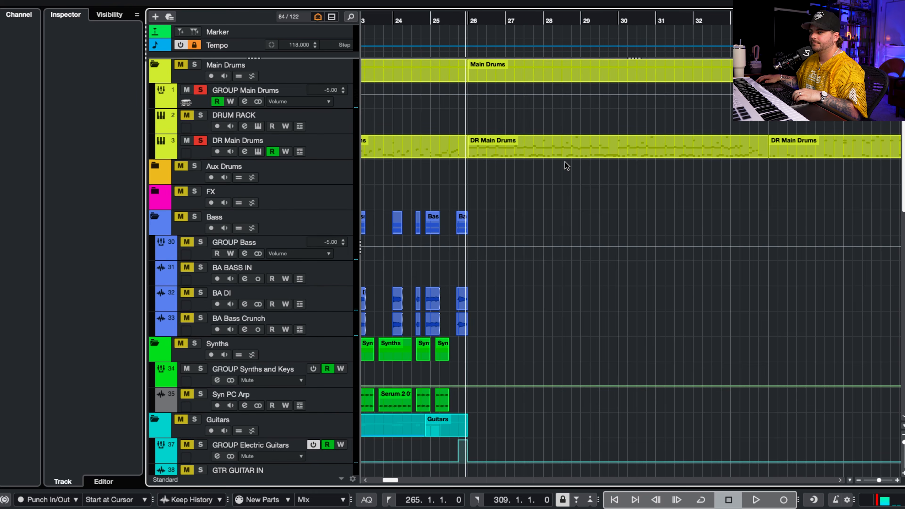
pyautogui.doubleClick(565, 162)
pyautogui.hscroll(-1, 224, 270)
pyautogui.scroll(-1, 222, 270)
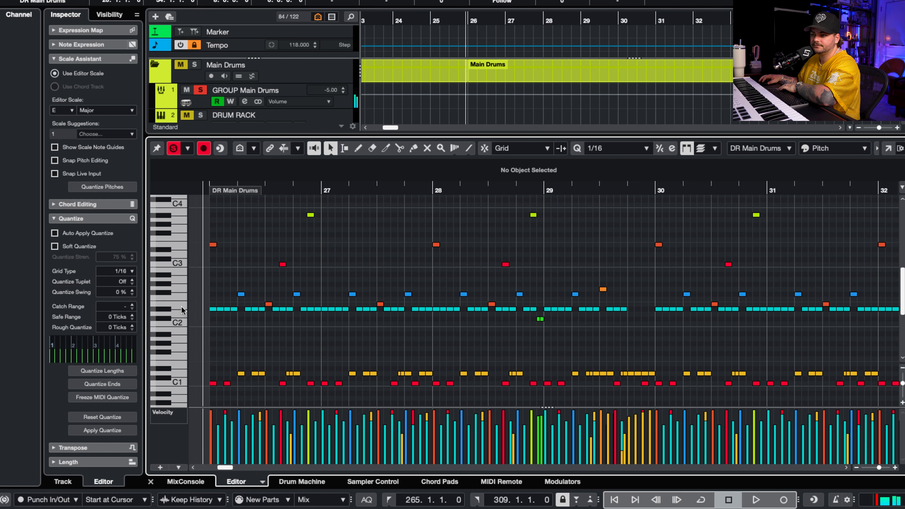
# Inspect the velocities of the first two D#2 notes at the start of bar 26.
pyautogui.scroll(1, 180, 305)
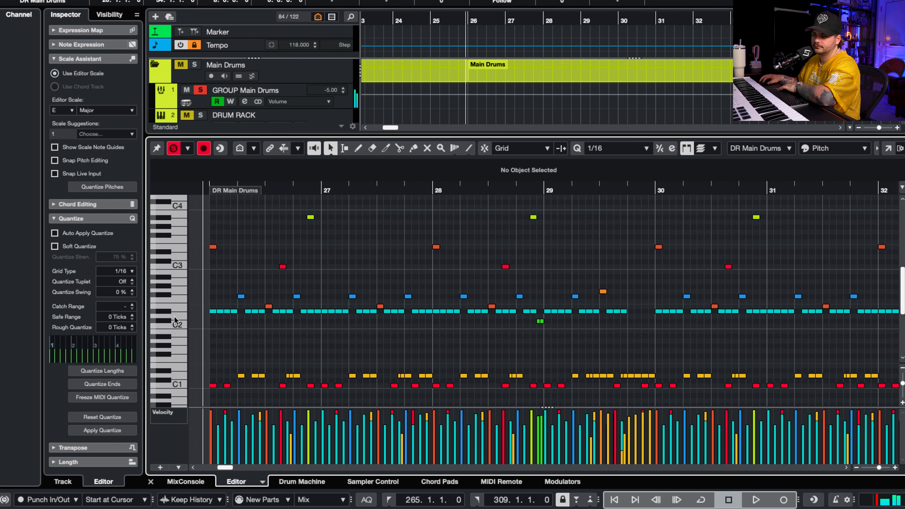
pyautogui.click(220, 311)
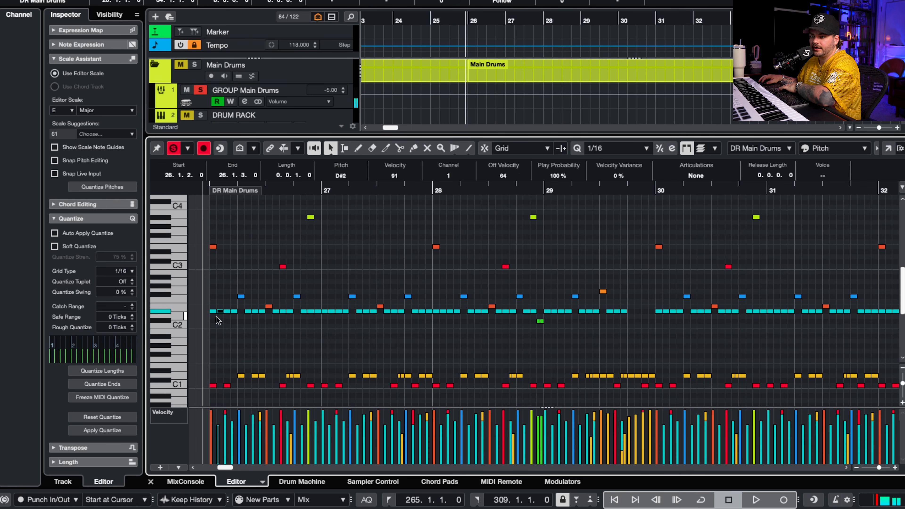
pyautogui.click(213, 305)
pyautogui.moveTo(213, 311); pyautogui.dragTo(212, 310)
pyautogui.click(219, 306)
pyautogui.click(220, 311)
pyautogui.press('Down')
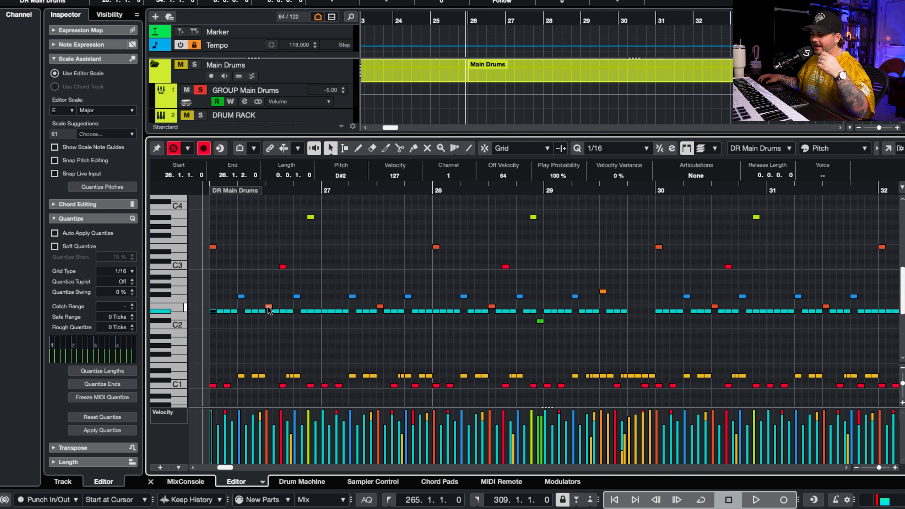
# Play the soloed drum part from bar 26 and place the cursor on the D1 roll just before bar 30.
pyautogui.press('space')
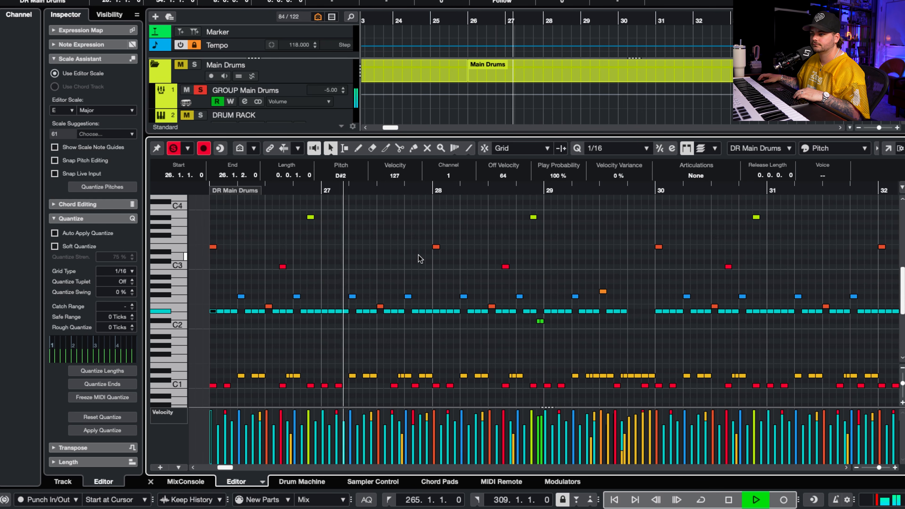
pyautogui.scroll(-2, 418, 254)
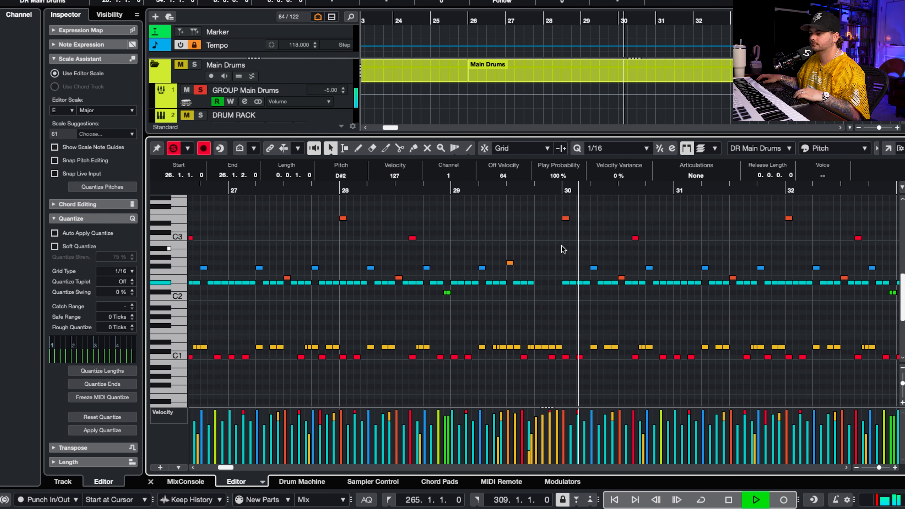
pyautogui.press('space')
pyautogui.click(531, 186)
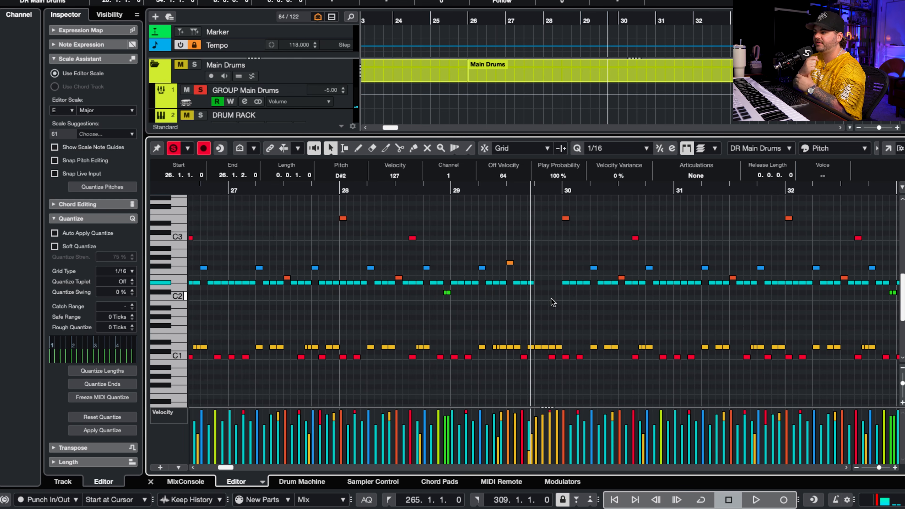
# Select the two short D1 notes at 28.3.4 and lower their velocities, bringing the first to 13.
pyautogui.press('h')
pyautogui.moveTo(389, 332); pyautogui.dragTo(396, 353)
pyautogui.scroll(3, 397, 428)
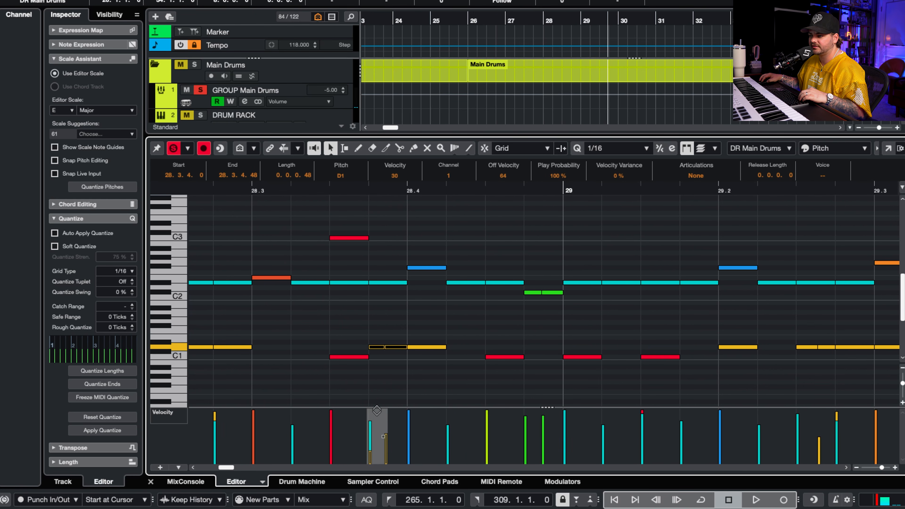
pyautogui.scroll(-8, 395, 392)
# Play the drum part through in the key editor, stop playback, and close the editor.
pyautogui.press('space')
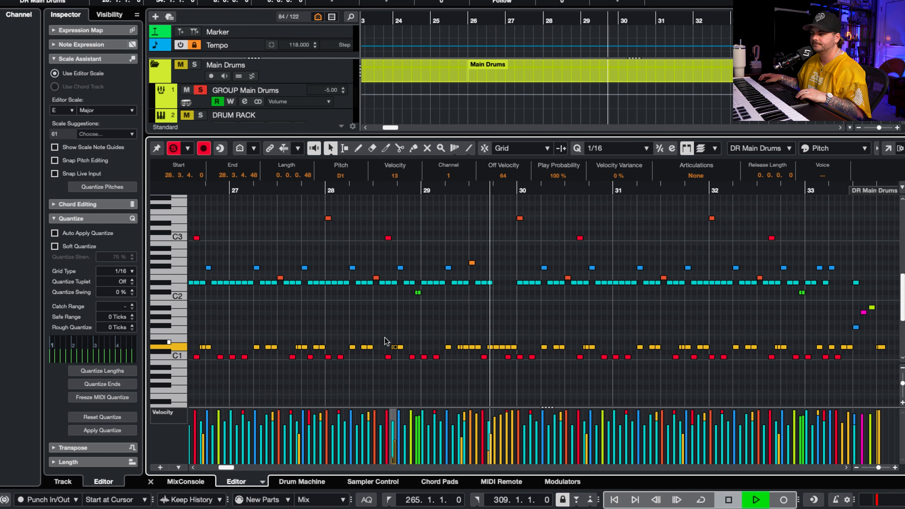
pyautogui.click(244, 187)
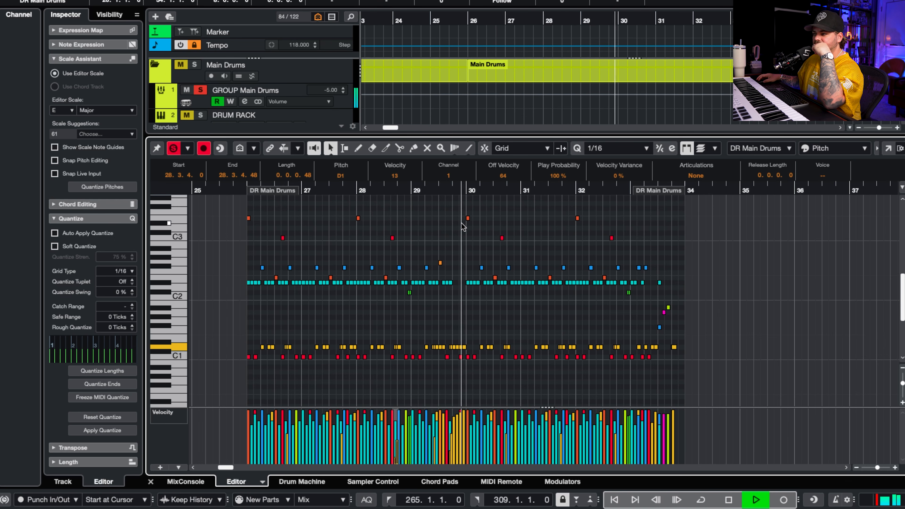
pyautogui.press('space')
pyautogui.press('Return')
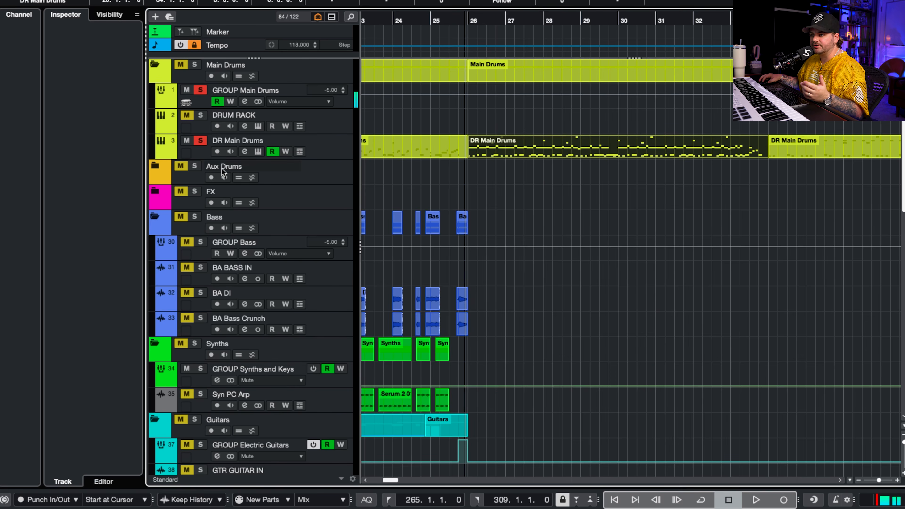
# Reopen the drum instrument's mixer and bypass the Drive, Mod. Comp and EQ effects on the Snare Bottom channel.
pyautogui.click(261, 151)
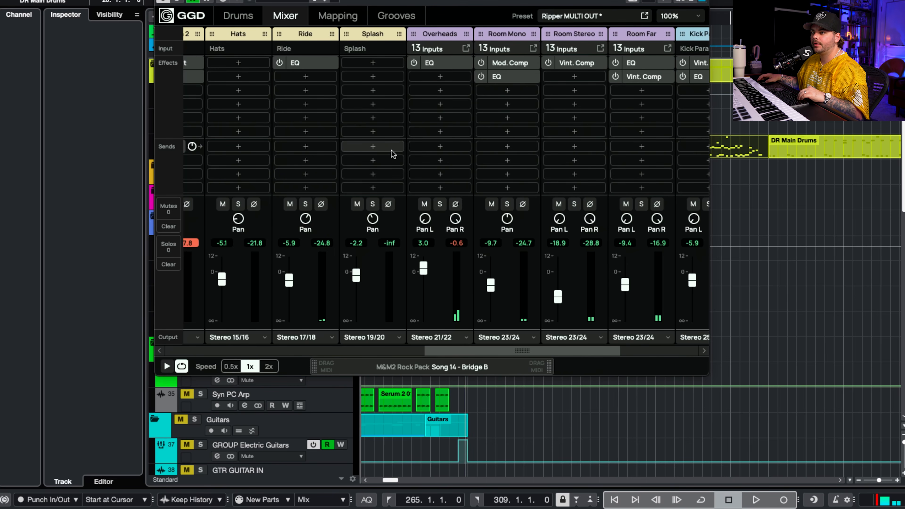
pyautogui.hscroll(-5, 389, 150)
pyautogui.hscroll(-6, 385, 132)
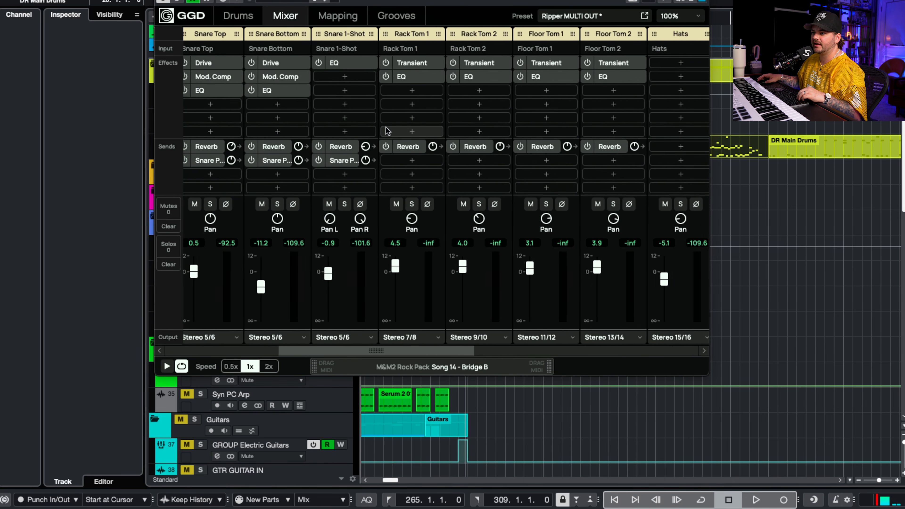
pyautogui.click(399, 63)
pyautogui.click(399, 76)
pyautogui.click(399, 90)
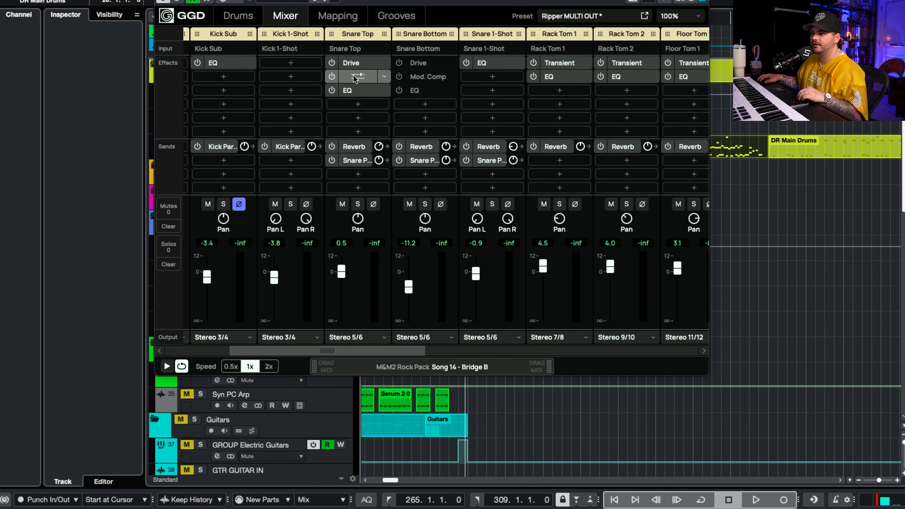
# Bypass all effects on the Snare Top, Snare 1-Shot, Kick Sub and Kick In 1 channels.
pyautogui.click(331, 63)
pyautogui.click(331, 76)
pyautogui.click(332, 90)
pyautogui.click(467, 63)
pyautogui.hscroll(-4, 392, 96)
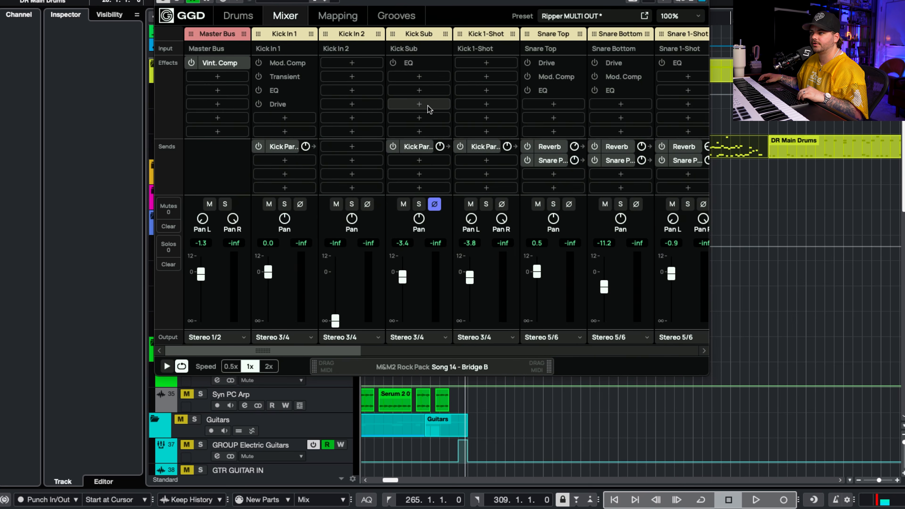
# Play the drums and re-enable the Drive, Mod. Comp and EQ effects on the Snare Top and Snare Bottom channels.
pyautogui.press('space')
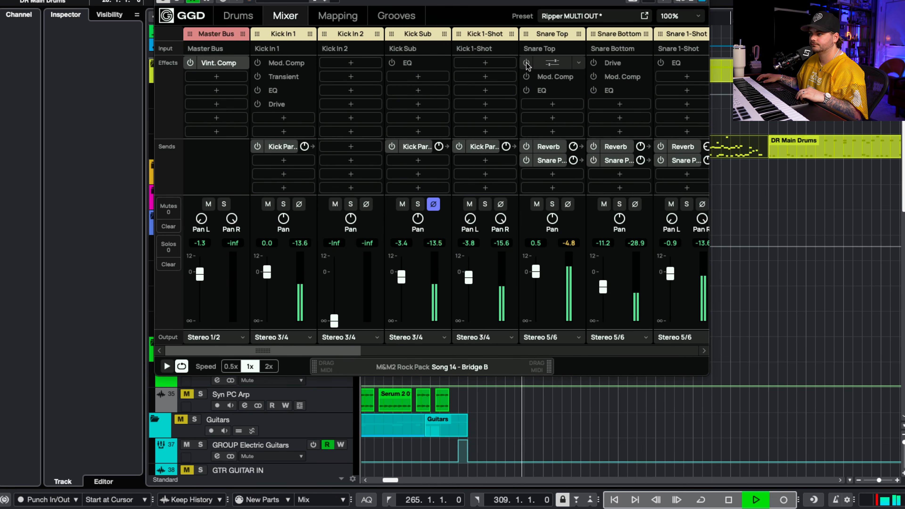
pyautogui.click(526, 77)
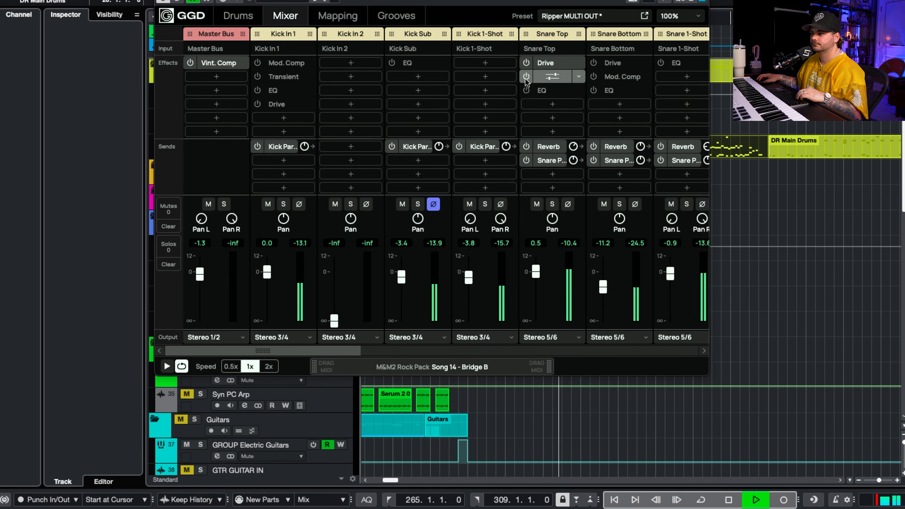
pyautogui.click(526, 91)
pyautogui.click(593, 64)
pyautogui.click(593, 77)
pyautogui.click(594, 90)
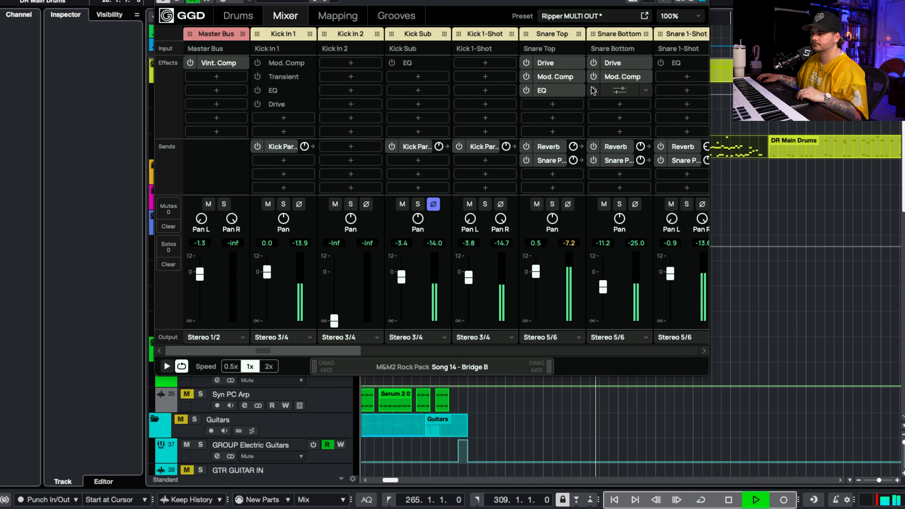
# Re-enable all effects on the Kick Sub, Kick In 1 and Snare 1-Shot channels.
pyautogui.click(391, 63)
pyautogui.click(257, 63)
pyautogui.click(258, 77)
pyautogui.click(257, 90)
pyautogui.click(258, 104)
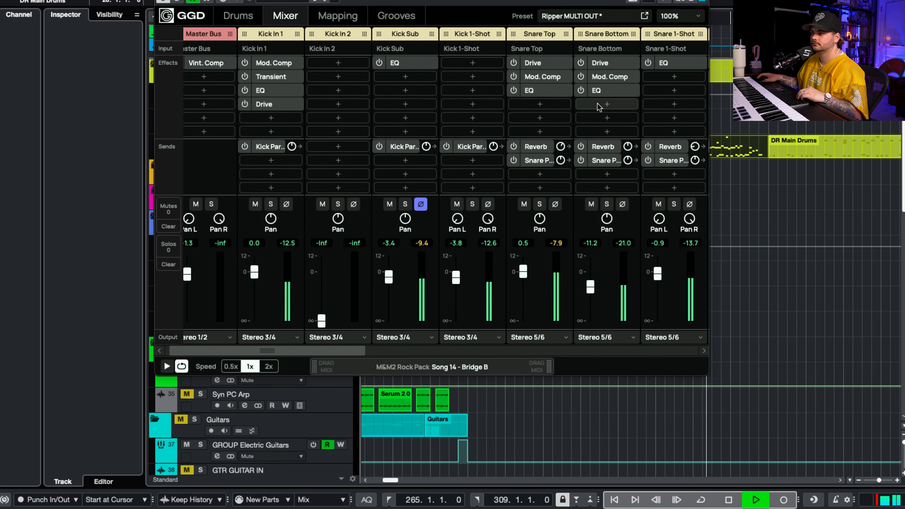
# Bypass the effects on the Room Far, Room Stereo, Room Mono and Overheads channels.
pyautogui.hscroll(10, 598, 104)
pyautogui.hscroll(10, 597, 104)
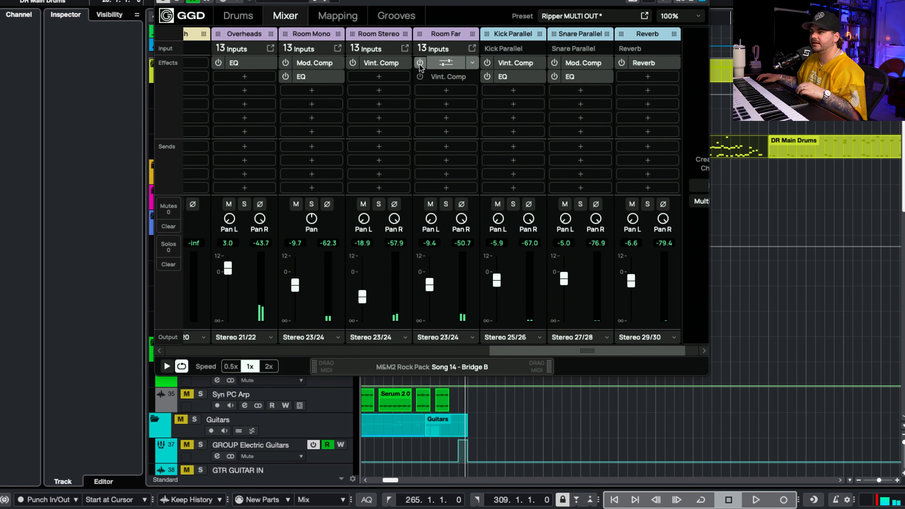
pyautogui.click(285, 62)
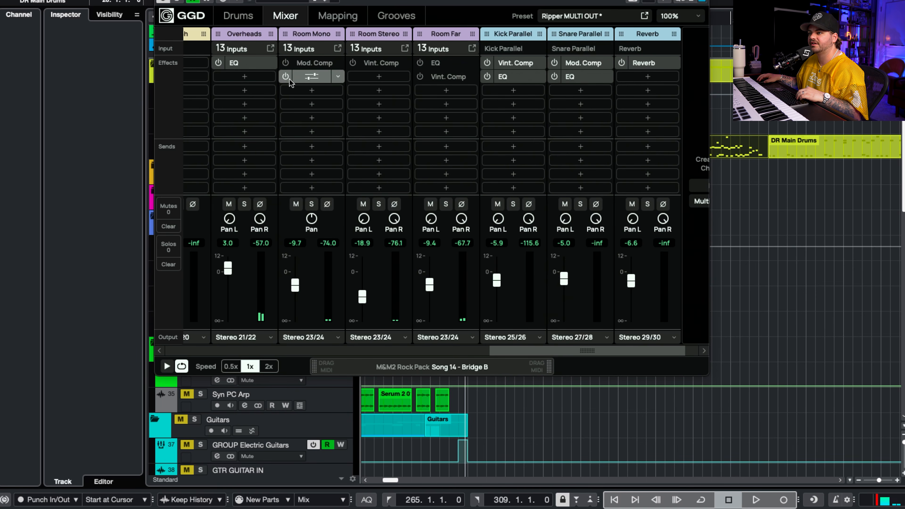
pyautogui.click(287, 77)
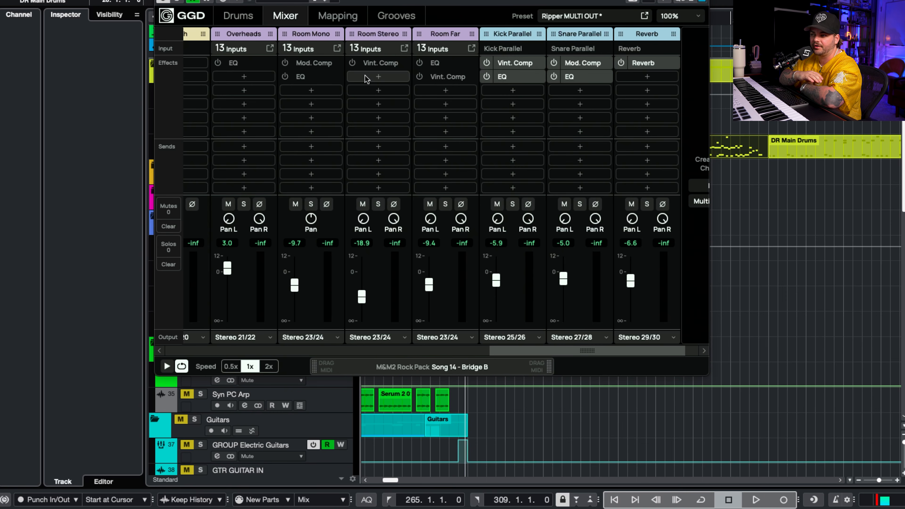
# Mute the Overheads and room channels in the drum mixer and play a short passage.
pyautogui.click(227, 204)
pyautogui.press('space')
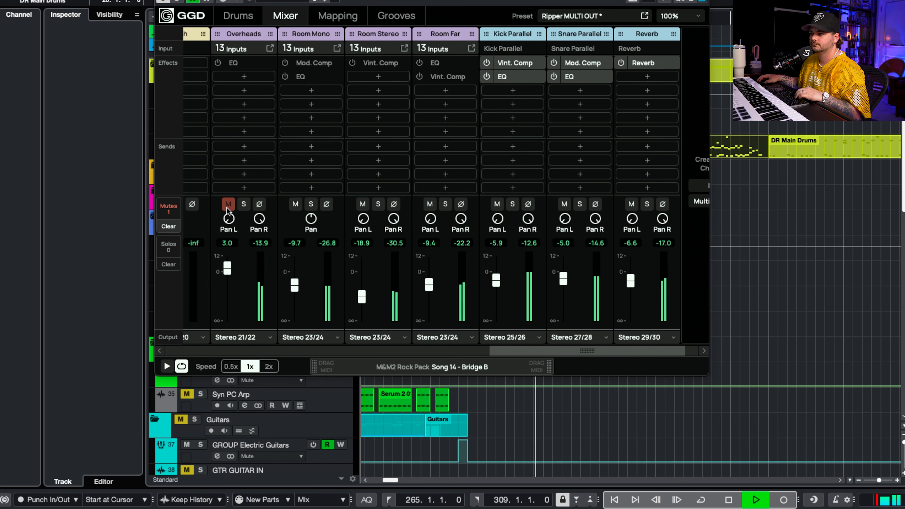
pyautogui.press('space')
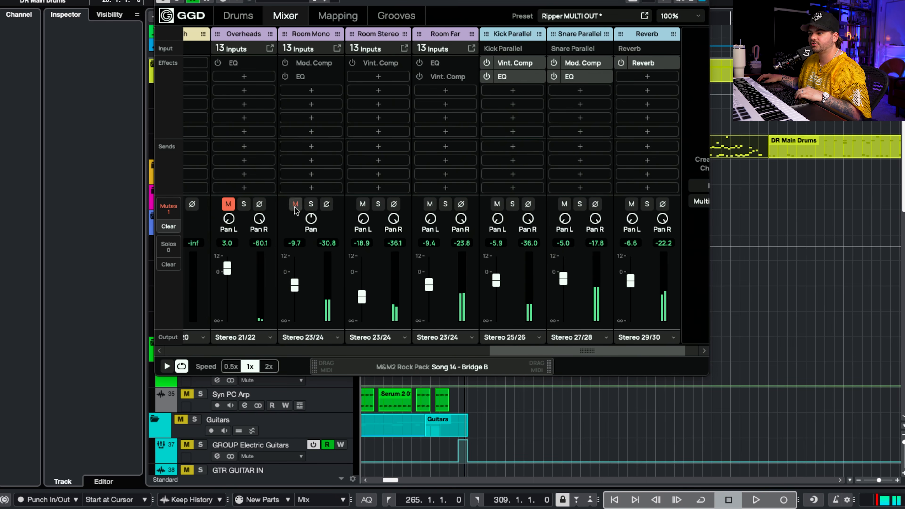
pyautogui.click(360, 205)
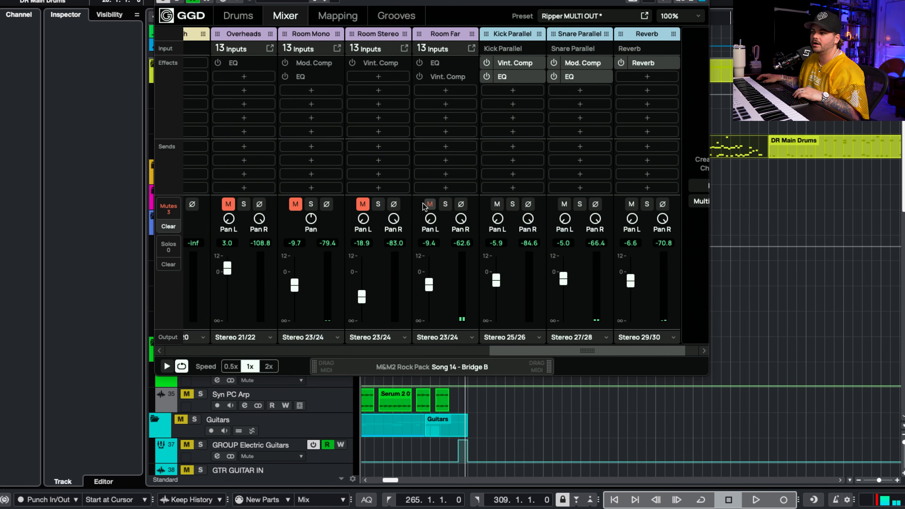
# Play the drums and unmute the room and Overheads channels one by one.
pyautogui.press('space')
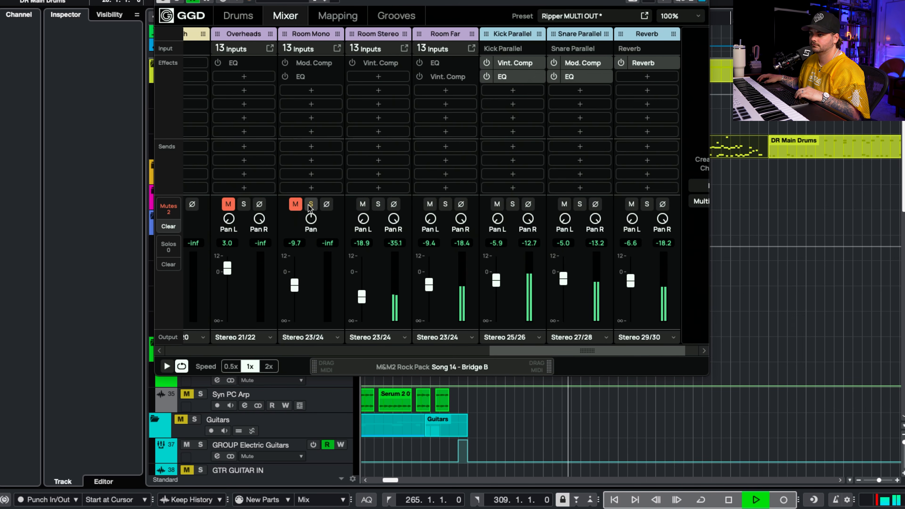
pyautogui.click(295, 204)
pyautogui.click(228, 204)
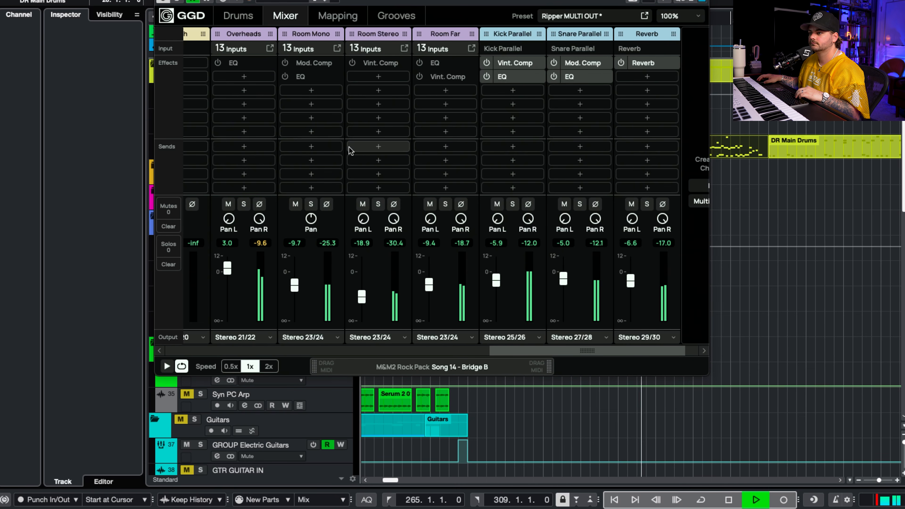
# Re-enable the effects on the room and Overheads channels and play the drums with full processing.
pyautogui.press('space')
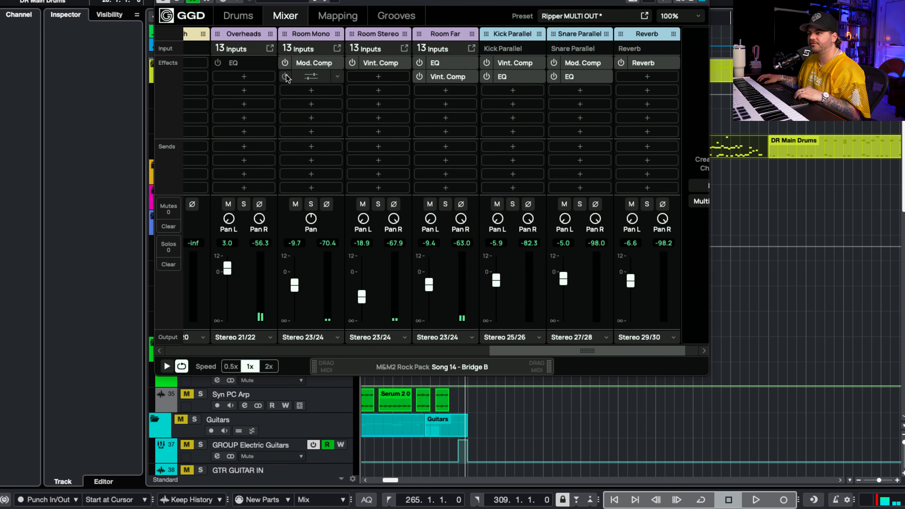
pyautogui.press('space')
pyautogui.hscroll(3, 249, 103)
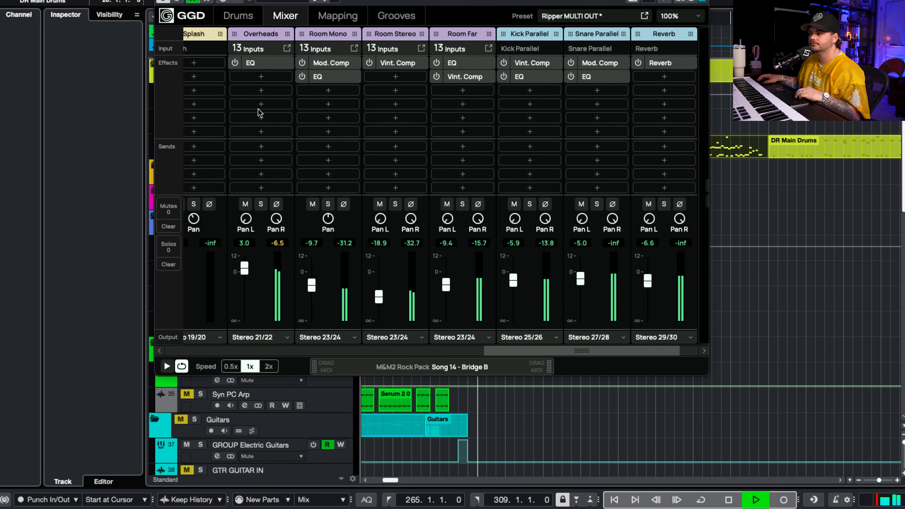
pyautogui.hscroll(-6, 259, 111)
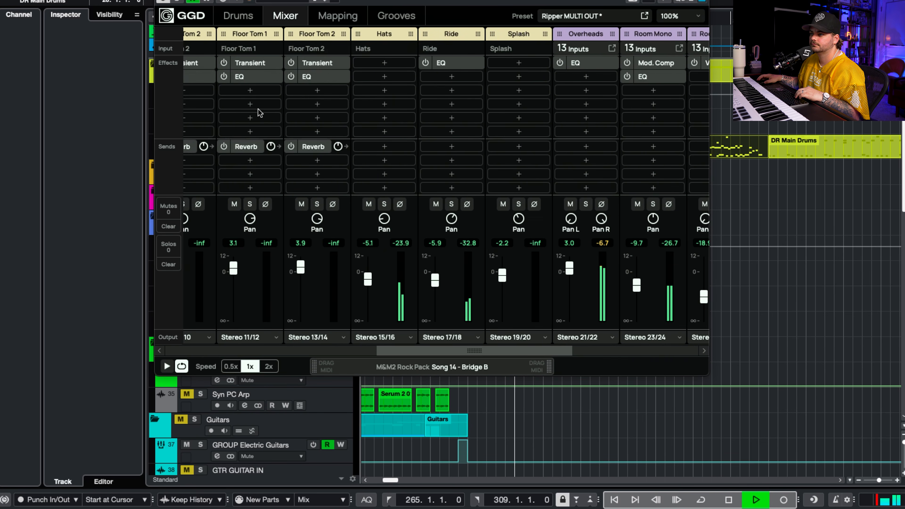
pyautogui.hscroll(-10, 259, 111)
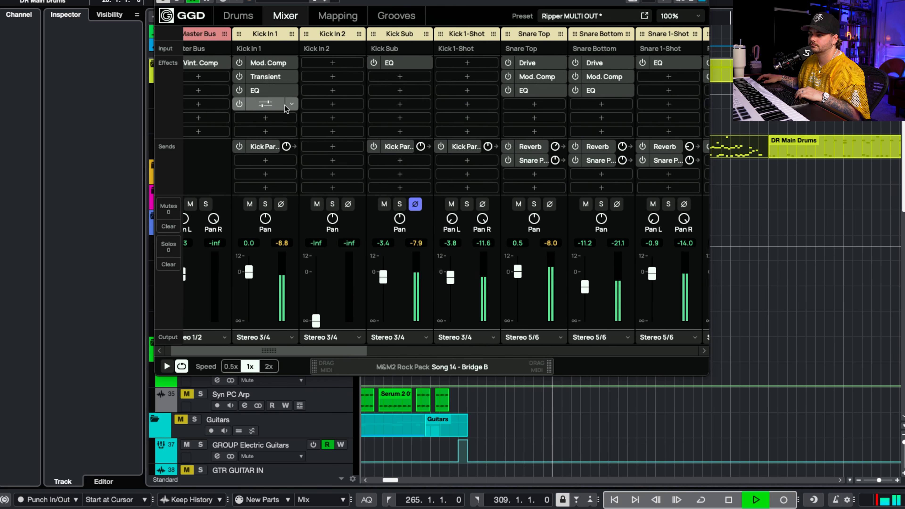
# Close the drum instrument's window, stop playback and unsolo the DR Main Drums track.
pyautogui.press('super+w')
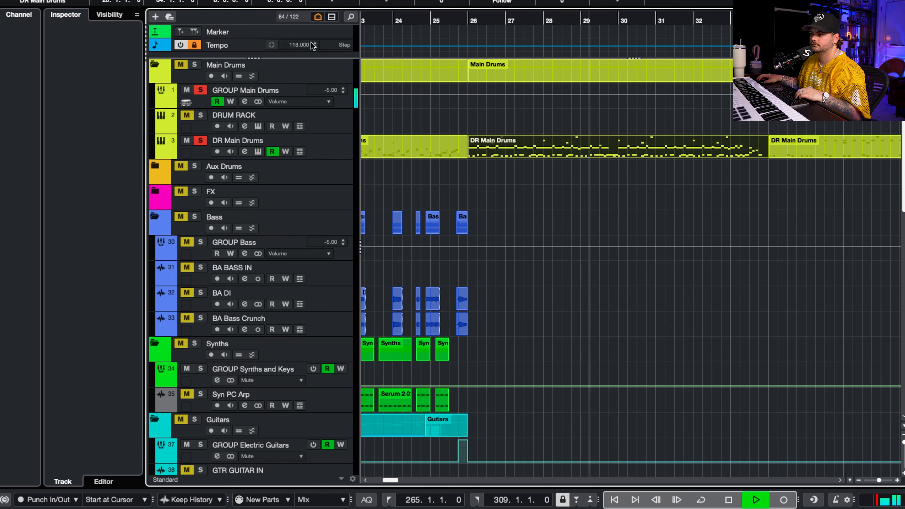
pyautogui.scroll(-2, 512, 176)
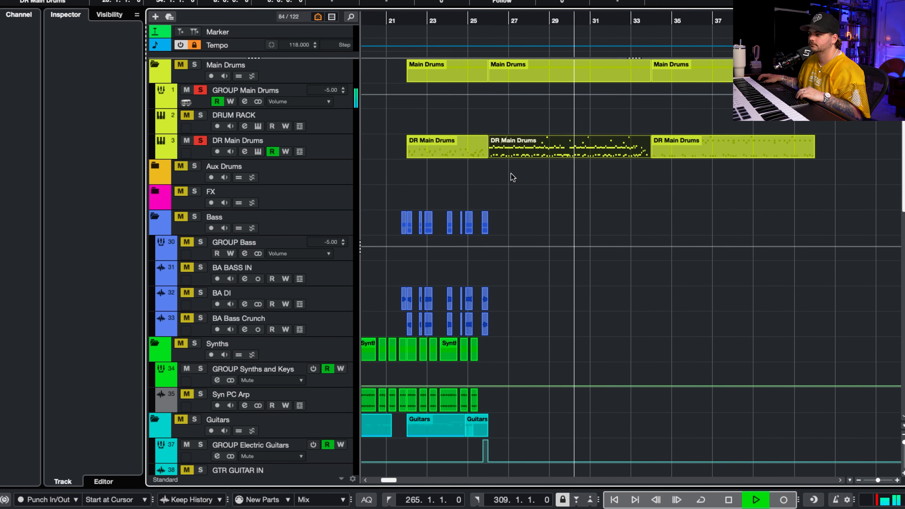
pyautogui.press('space')
pyautogui.click(201, 140)
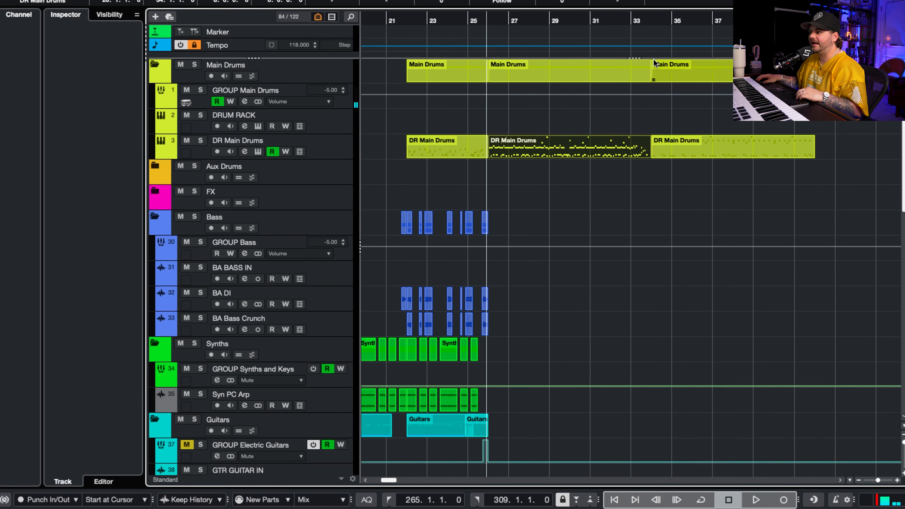
# Open the last DR Main Drums part in the key editor and play it through from bar 33.
pyautogui.click(637, 18)
pyautogui.doubleClick(698, 154)
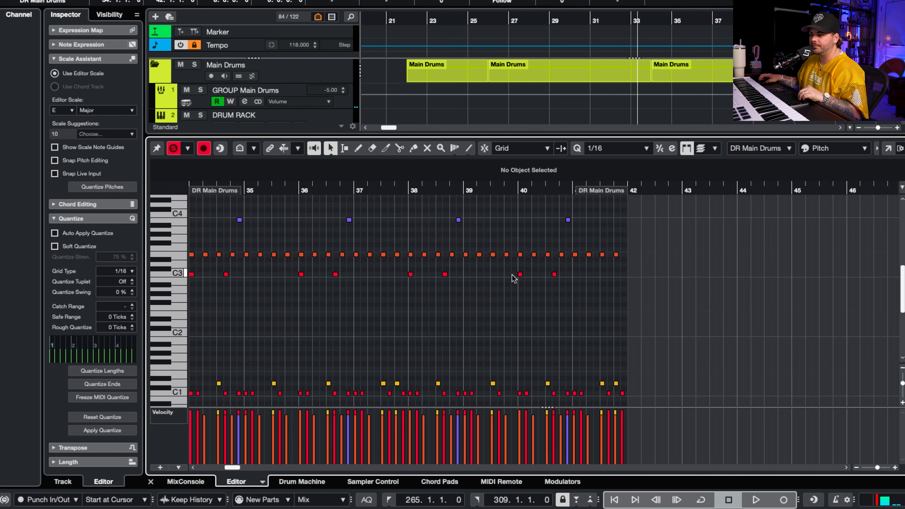
pyautogui.scroll(-2, 516, 278)
pyautogui.hscroll(-1, 514, 279)
pyautogui.scroll(3, 514, 279)
pyautogui.scroll(-4, 513, 279)
pyautogui.press('space')
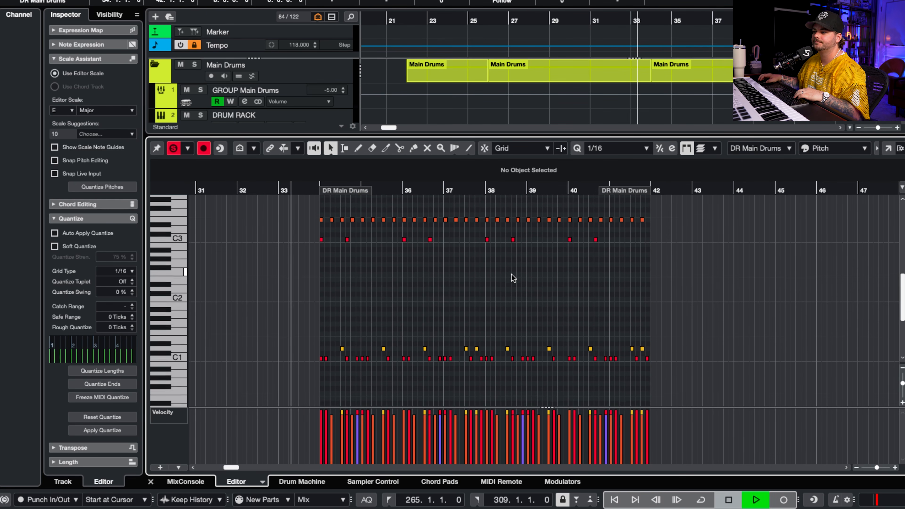
pyautogui.scroll(-1, 513, 278)
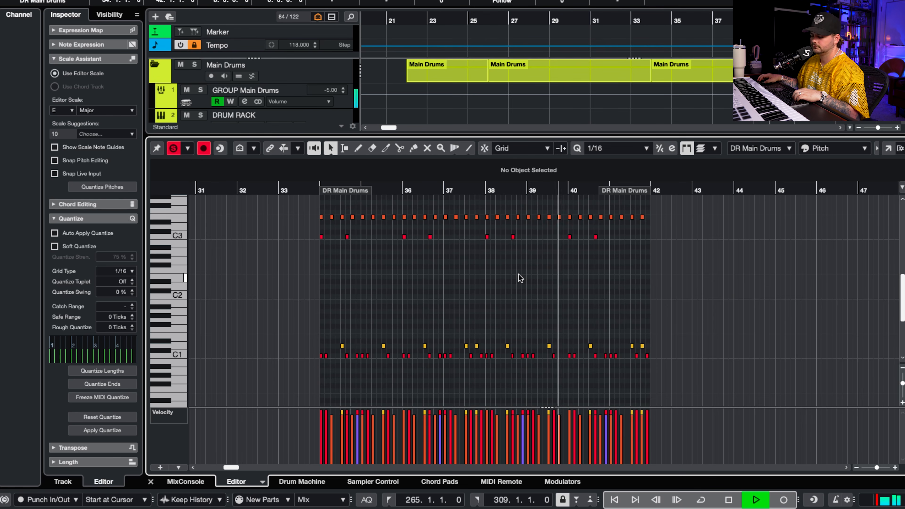
pyautogui.scroll(4, 569, 281)
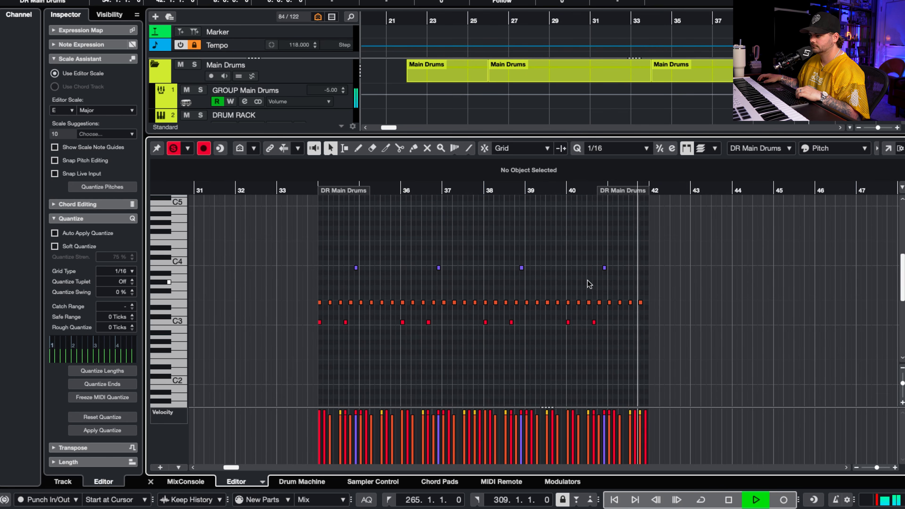
# Stop playback and close the key editor, and select the last two DR Main Drums parts.
pyautogui.press('space')
pyautogui.press('Return')
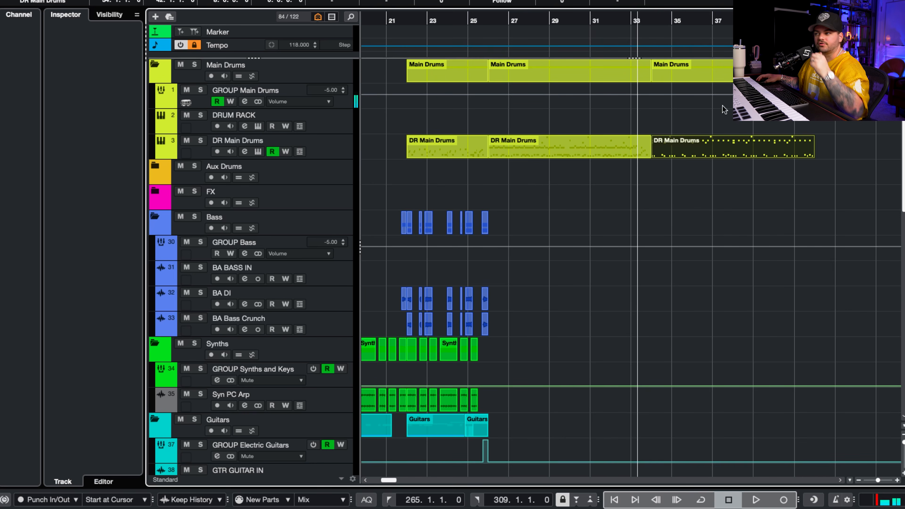
pyautogui.moveTo(771, 187); pyautogui.dragTo(527, 170)
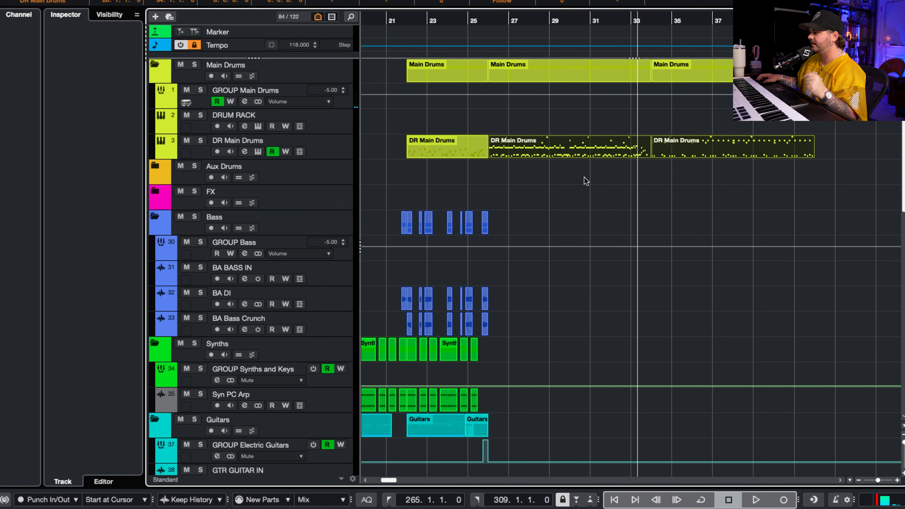
# Solo the GTR Crunch L and GTR Crunch R tracks and play them from bar 26.
pyautogui.scroll(-2, 578, 196)
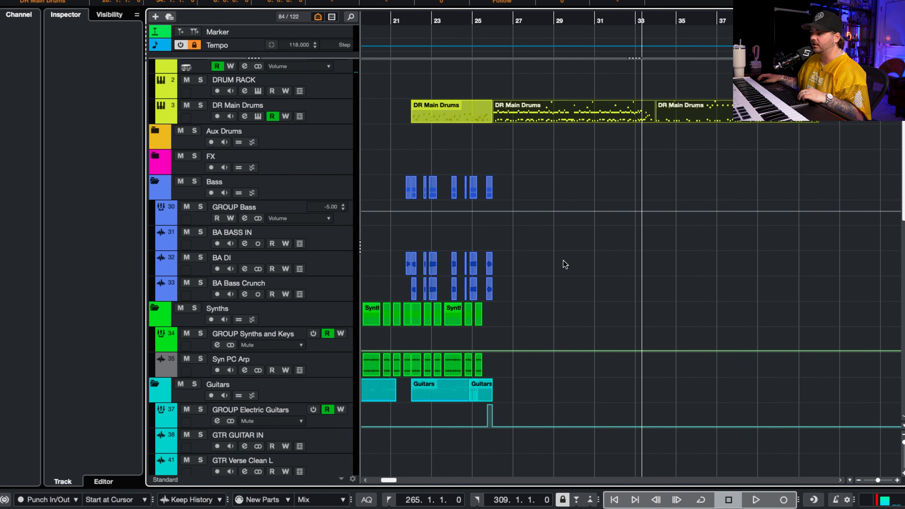
pyautogui.scroll(-3, 562, 263)
pyautogui.scroll(-15, 563, 260)
pyautogui.hscroll(5, 549, 249)
pyautogui.scroll(2, 536, 189)
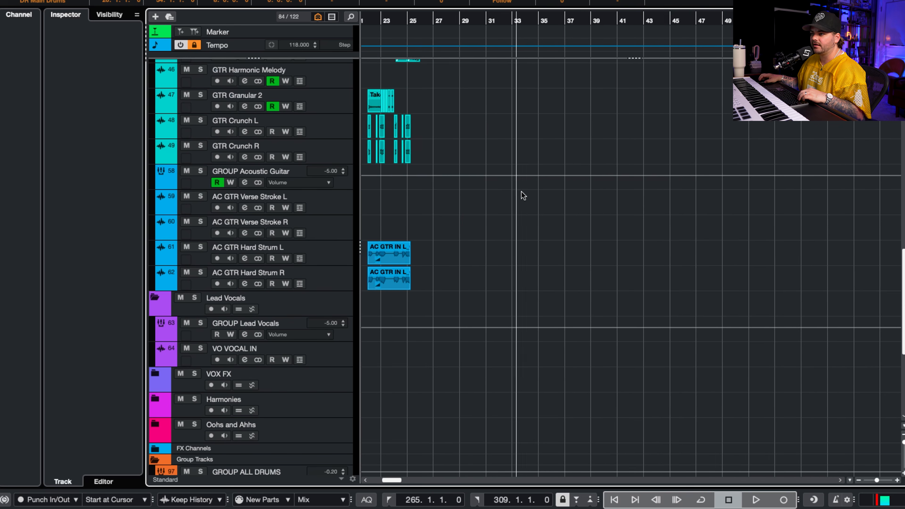
pyautogui.hscroll(-6, 517, 200)
pyautogui.scroll(5, 499, 208)
pyautogui.scroll(-3, 519, 285)
pyautogui.scroll(5, 520, 300)
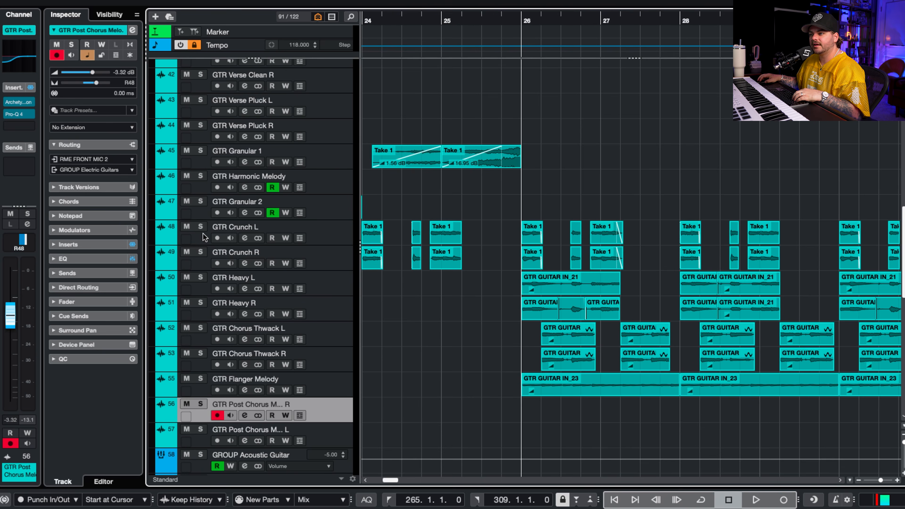
pyautogui.click(201, 231)
pyautogui.click(200, 227)
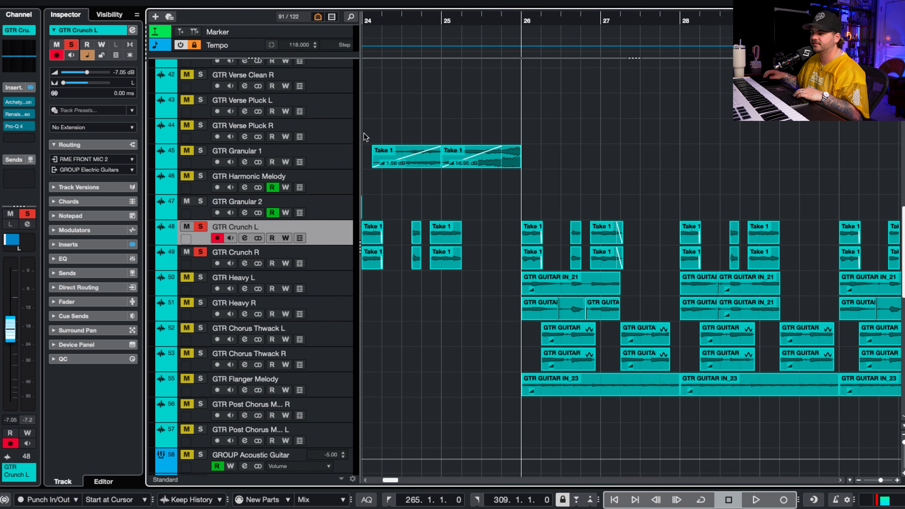
pyautogui.press('space')
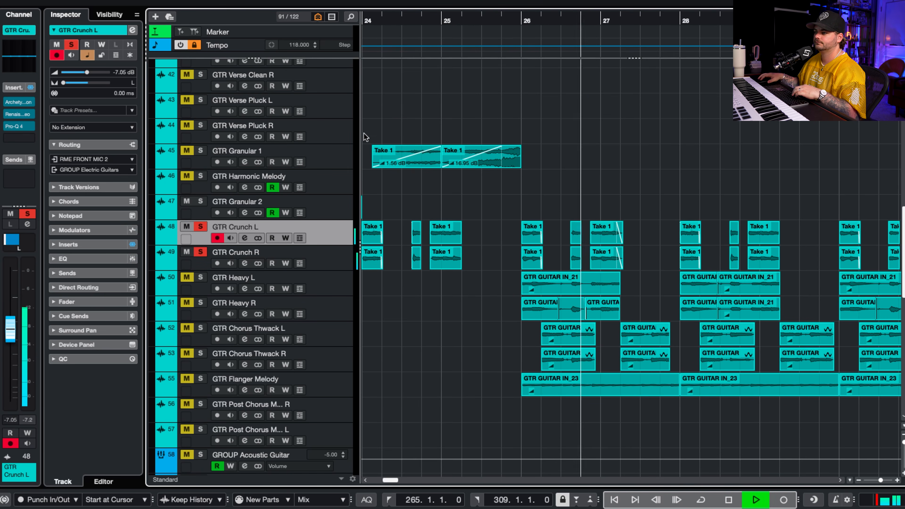
# Solo GTR Heavy L and GTR Heavy R in place of the crunch guitars, and open GTR Heavy L's channel settings.
pyautogui.scroll(1, 363, 133)
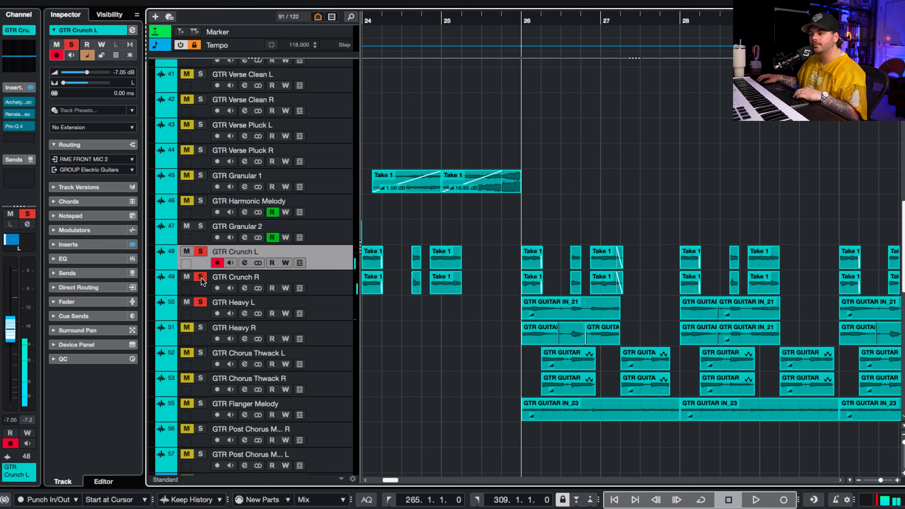
pyautogui.click(338, 318)
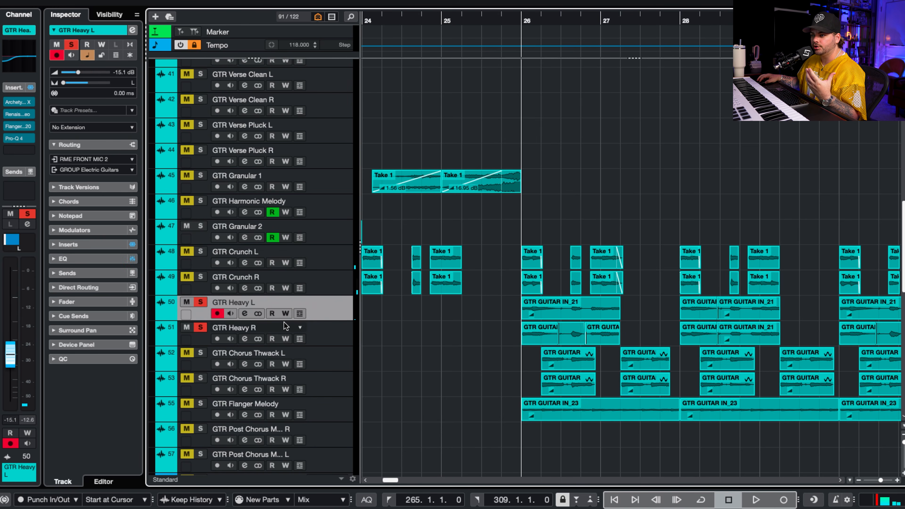
pyautogui.click(245, 314)
# Open the Archetype amp plugin on GTR Heavy L and examine its pedal and amp sections.
pyautogui.click(281, 60)
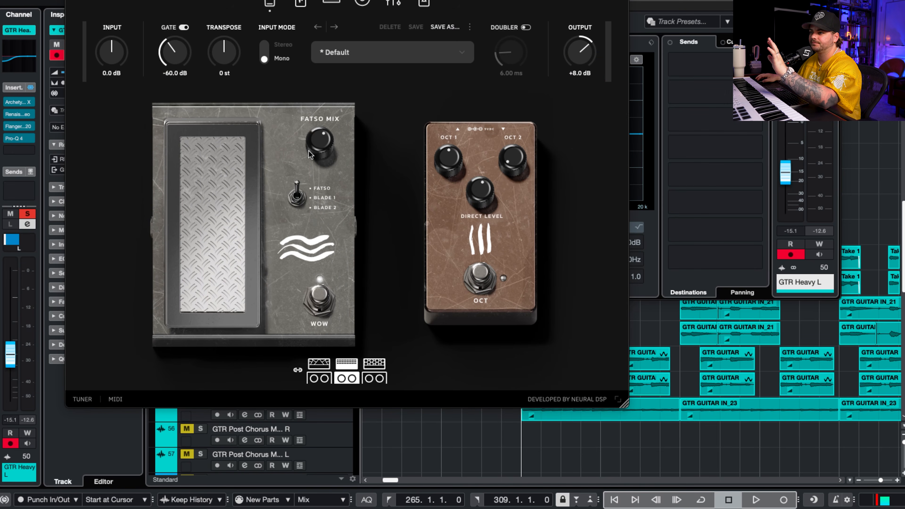
pyautogui.click(301, 4)
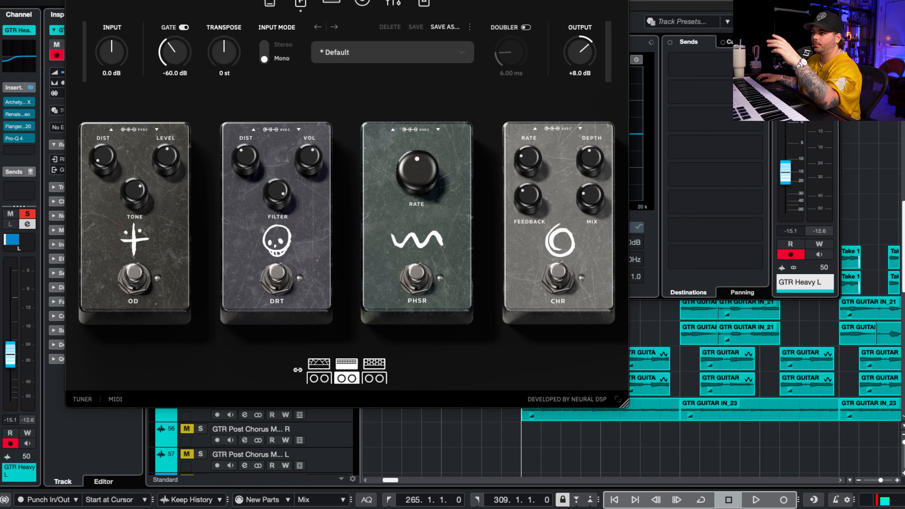
pyautogui.click(332, 3)
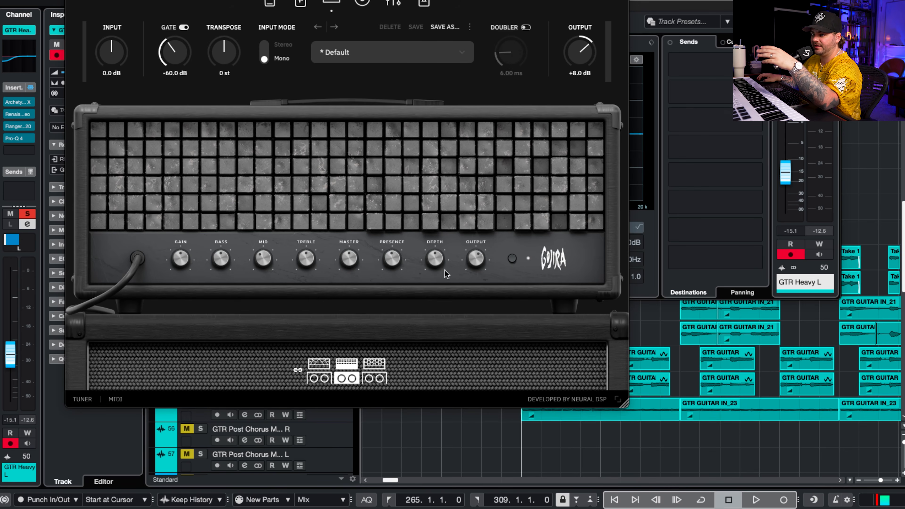
# View the Archetype plugin's delay and reverb pedals, and play the heavy guitars with the Flanger BL-20 insert open.
pyautogui.click(424, 3)
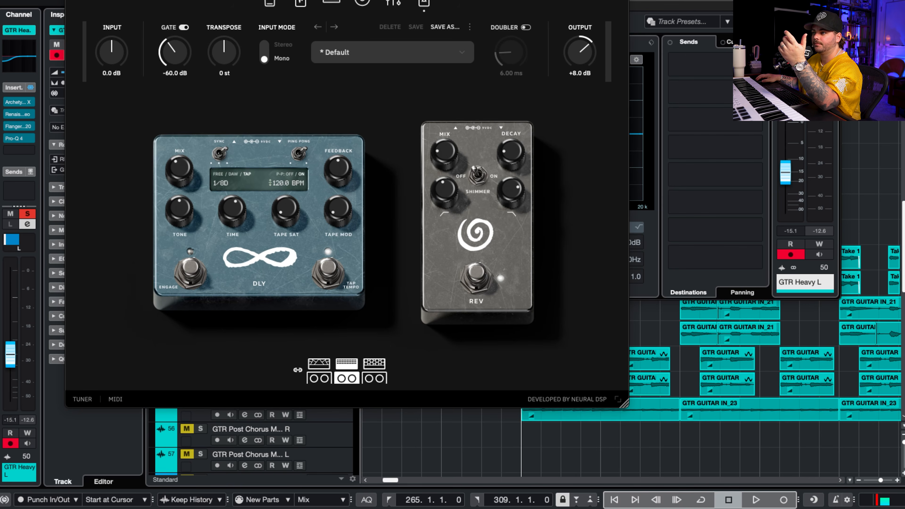
pyautogui.press('super+w')
pyautogui.click(281, 89)
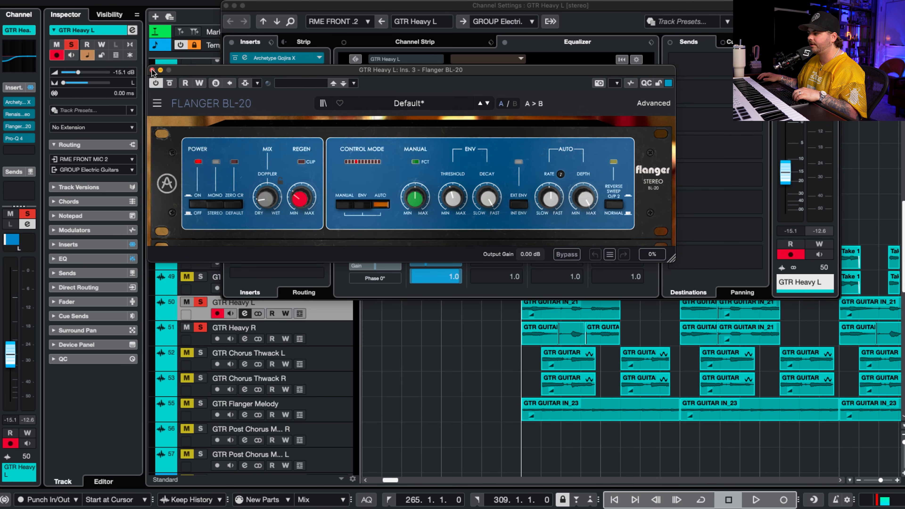
pyautogui.press('space')
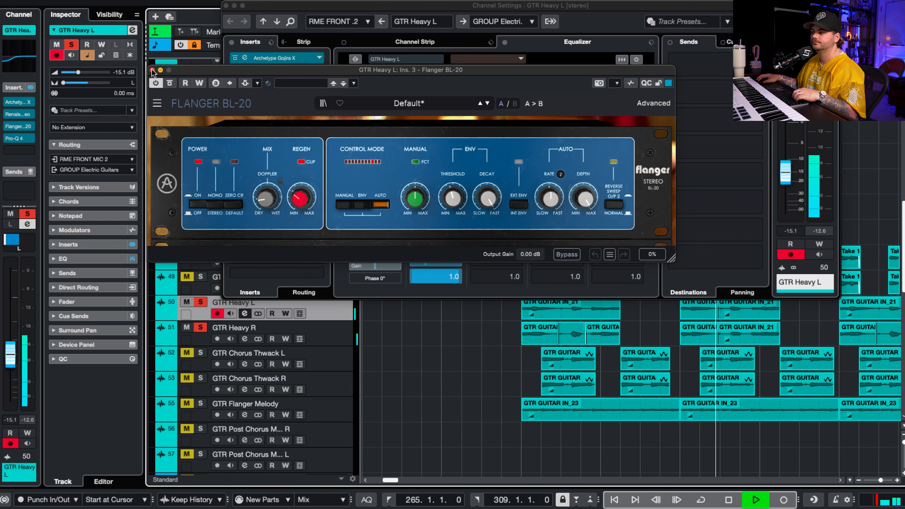
# Close the flanger and GTR Heavy L's channel settings, and play the crunch and heavy guitars soloed together.
pyautogui.click(153, 70)
pyautogui.press('space')
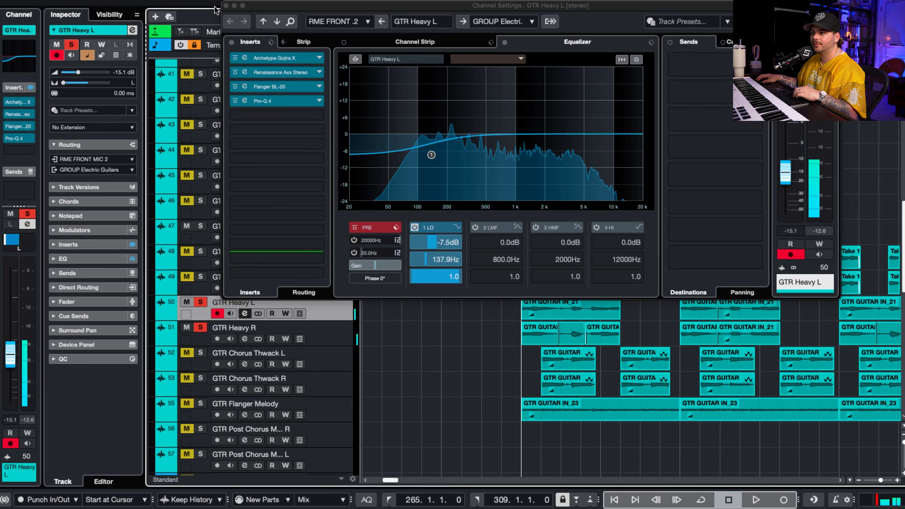
pyautogui.click(245, 314)
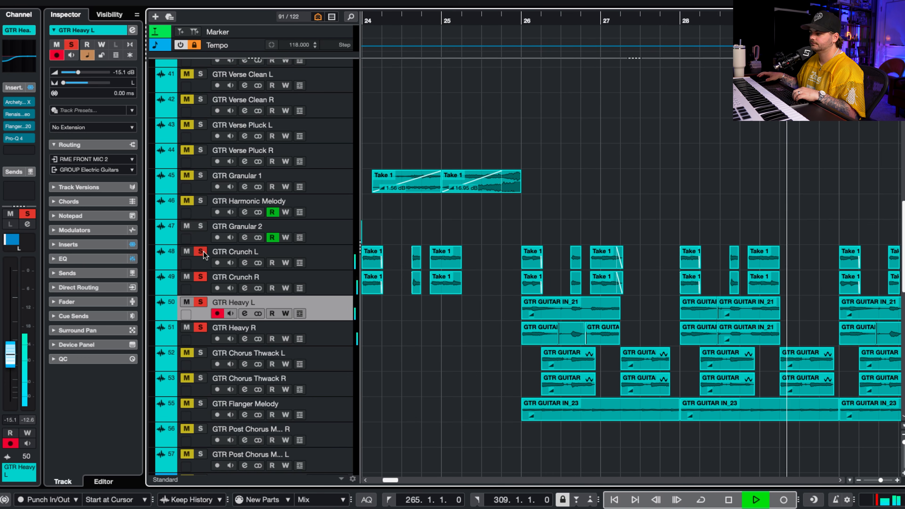
pyautogui.scroll(-2, 416, 337)
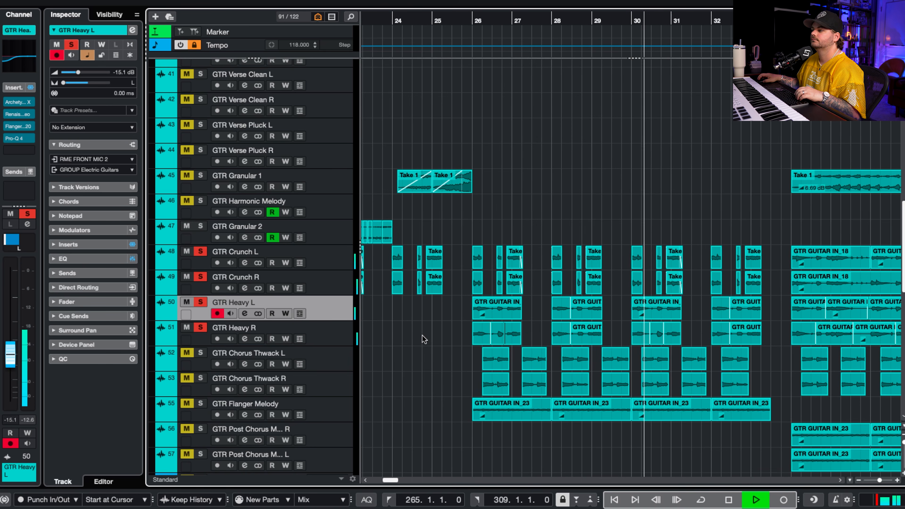
# Solo GTR Chorus Thwack L and R in place of the crunch and heavy guitars, play them, and select GTR Chorus Thwack L.
pyautogui.click(201, 353)
pyautogui.press('space')
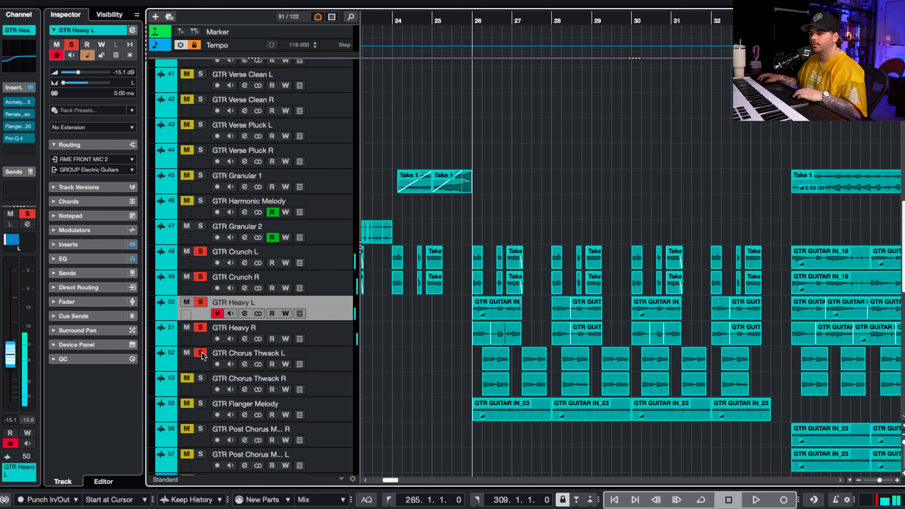
pyautogui.click(201, 302)
pyautogui.press('space')
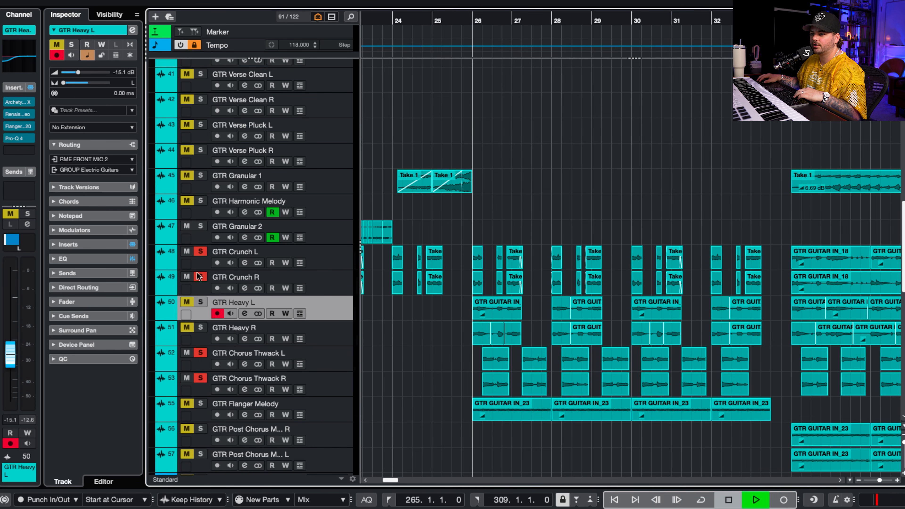
pyautogui.click(201, 251)
pyautogui.click(200, 277)
pyautogui.click(314, 360)
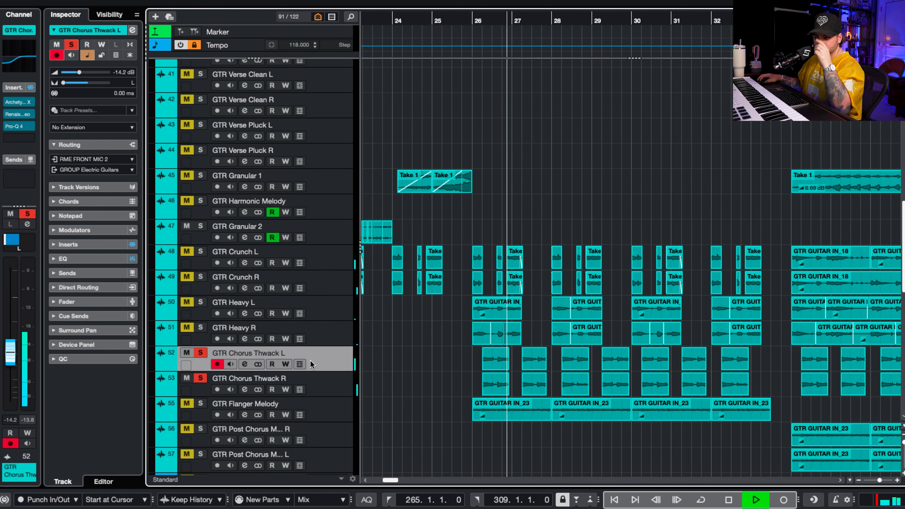
# Open Archetype Cory Wong X from GTR Chorus Thwack L's inserts, examine its pedal, amp and effects sections, and close it with the channel settings.
pyautogui.click(248, 363)
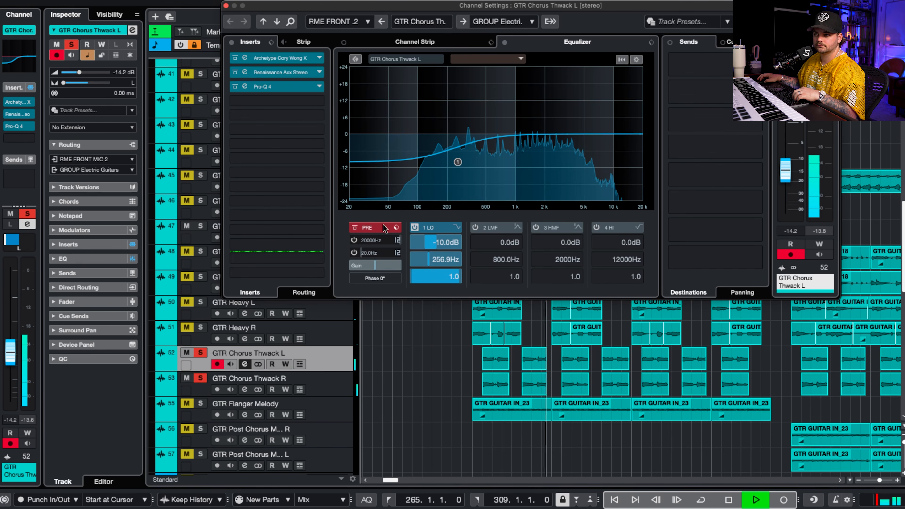
pyautogui.click(285, 59)
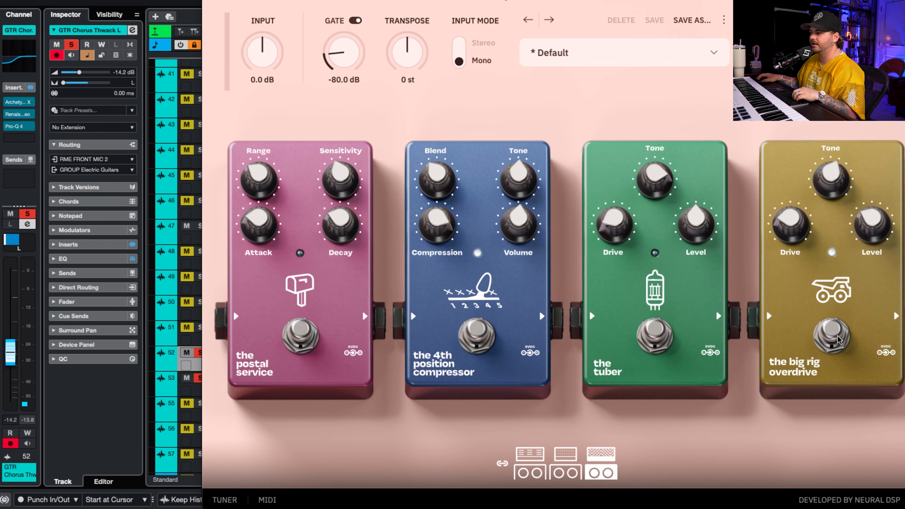
pyautogui.click(546, 0)
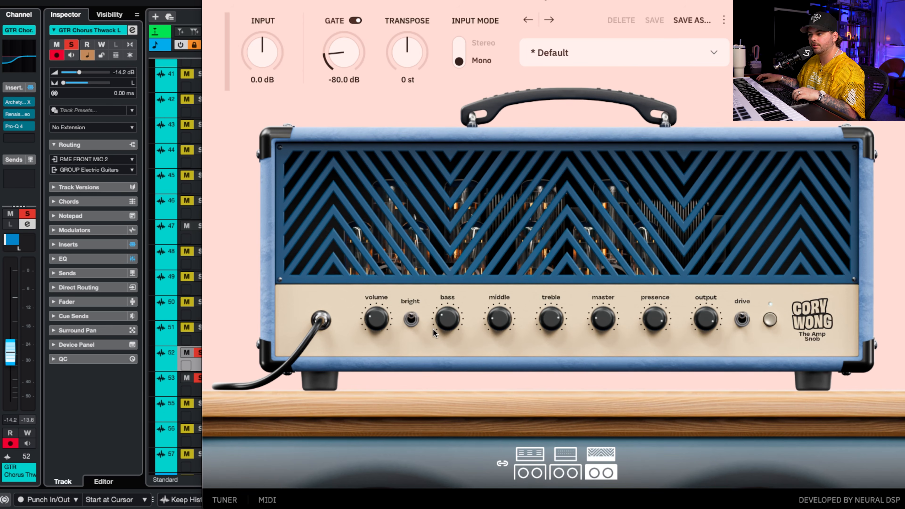
pyautogui.click(586, 1)
pyautogui.click(626, 0)
pyautogui.click(665, 1)
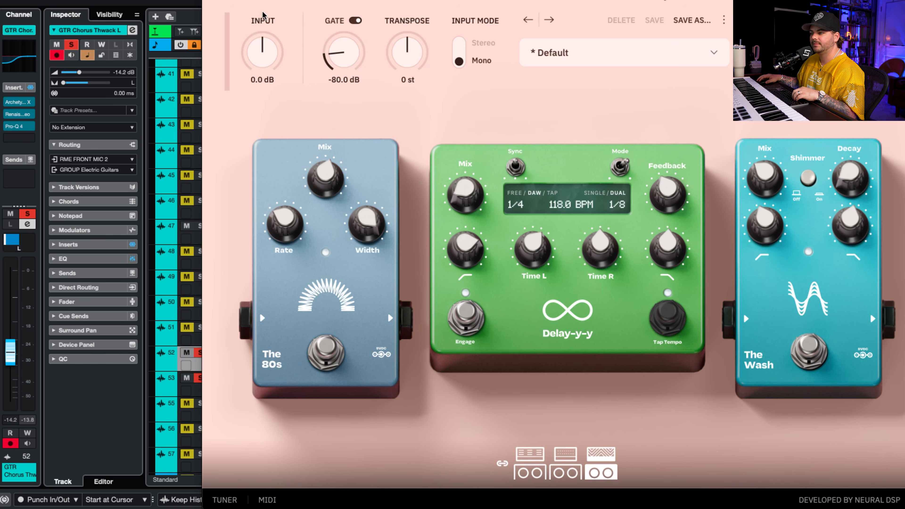
pyautogui.click(217, 0)
pyautogui.click(226, 5)
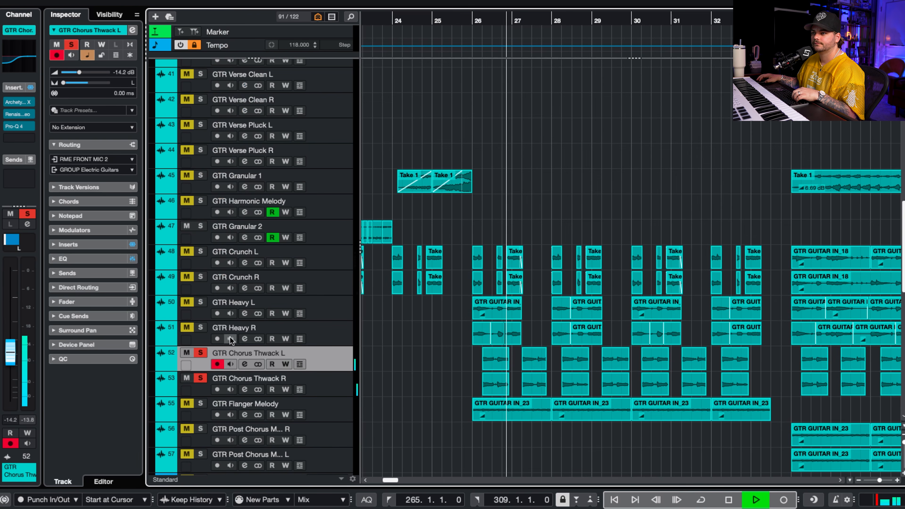
# Stop playback and add the GTR Heavy and GTR Crunch pairs to the soloed chorus thwack guitars.
pyautogui.press('space')
pyautogui.click(325, 376)
pyautogui.moveTo(201, 328); pyautogui.dragTo(200, 278)
pyautogui.click(202, 259)
pyautogui.click(200, 251)
# Solo the entire Guitars folder and play it from bar 26.
pyautogui.scroll(-8, 392, 375)
pyautogui.scroll(-5, 536, 366)
pyautogui.moveTo(543, 361); pyautogui.dragTo(382, 406)
pyautogui.moveTo(431, 364); pyautogui.dragTo(532, 363)
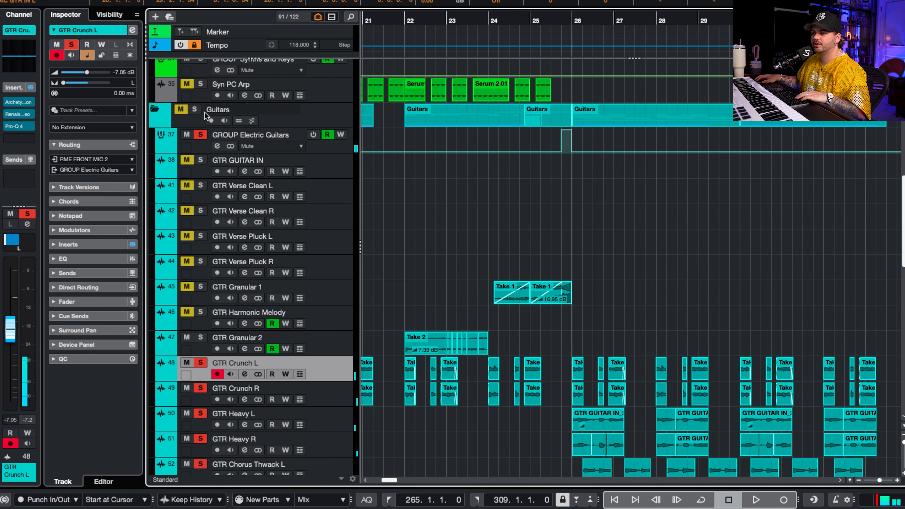
pyautogui.click(194, 110)
pyautogui.press('space')
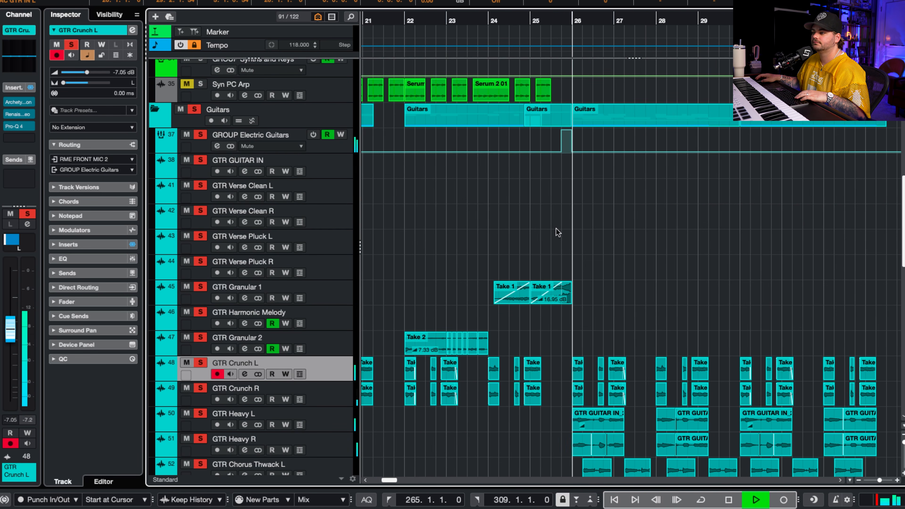
# Follow the layered guitar parts from bar 26 onward during playback, and stop the transport.
pyautogui.scroll(-3, 608, 240)
pyautogui.hscroll(3, 606, 241)
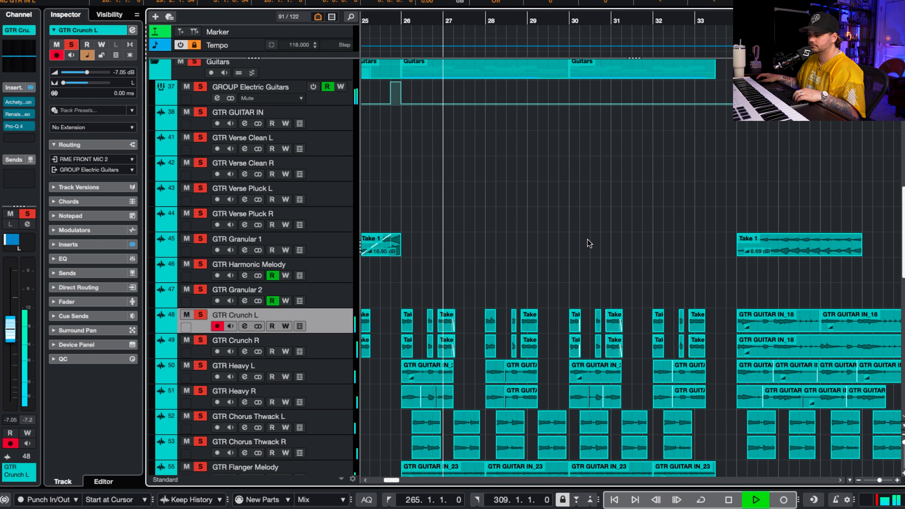
pyautogui.scroll(-1, 576, 238)
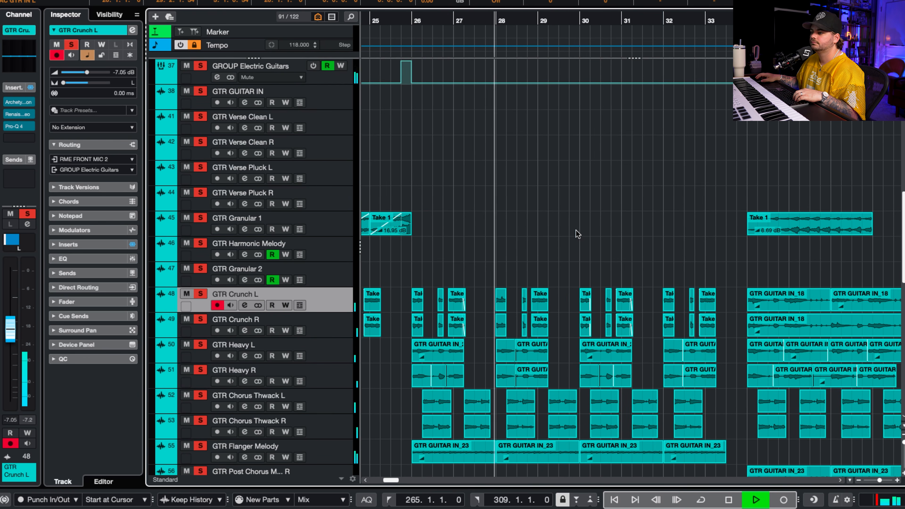
pyautogui.hscroll(-1, 573, 236)
pyautogui.scroll(-1, 573, 236)
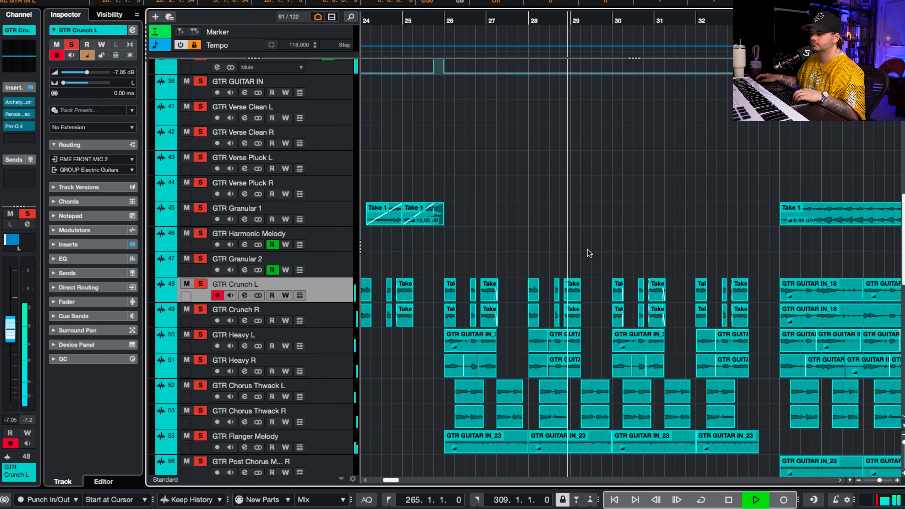
pyautogui.scroll(1, 588, 249)
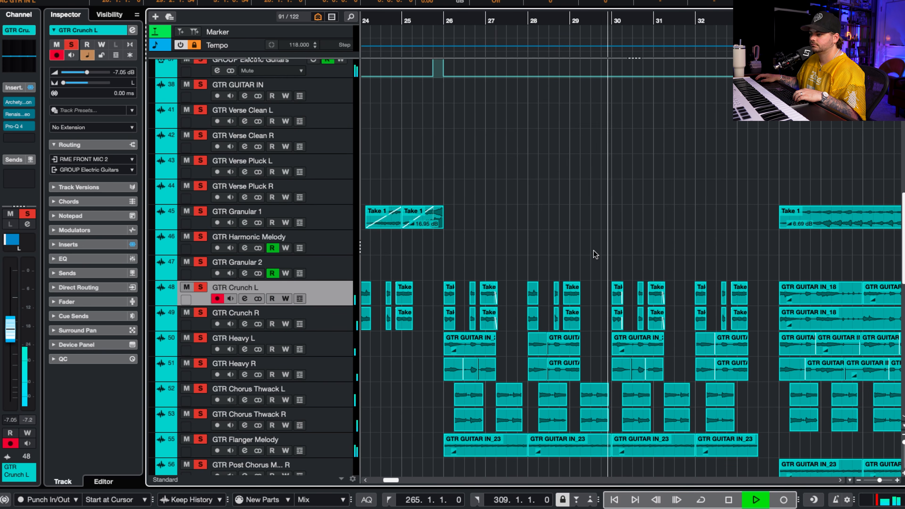
pyautogui.scroll(-2, 600, 252)
pyautogui.hscroll(-1, 600, 252)
pyautogui.scroll(-1, 601, 257)
pyautogui.press('space')
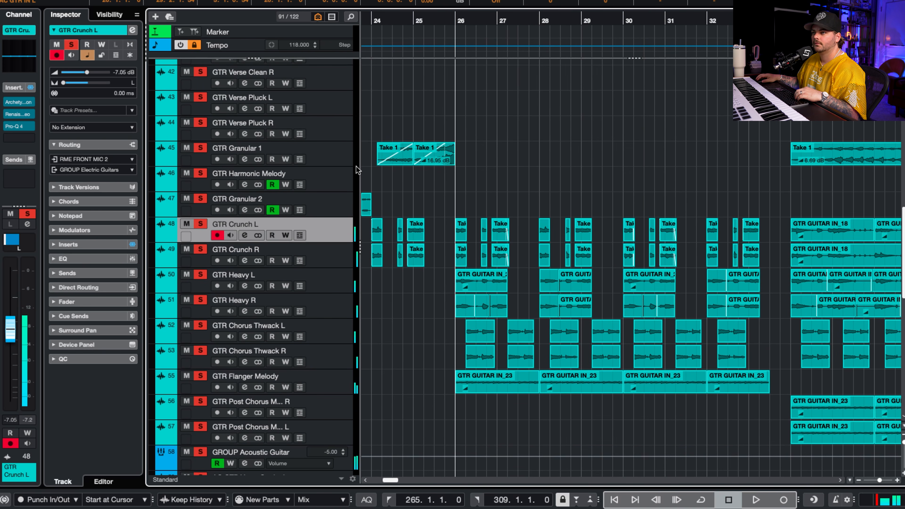
# Clear all solos, play the full arrangement from bar 26, and look over the drum, bass and synth tracks.
pyautogui.press('s')
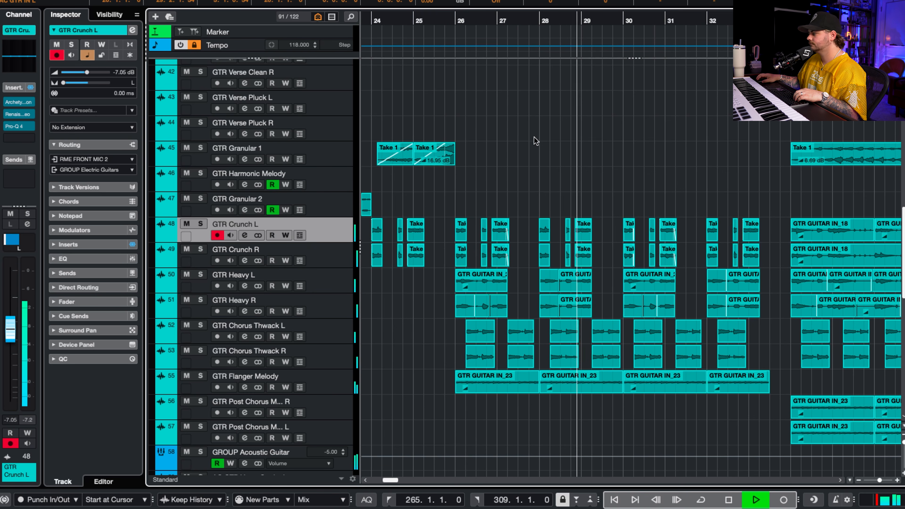
pyautogui.press('space')
pyautogui.scroll(6, 542, 152)
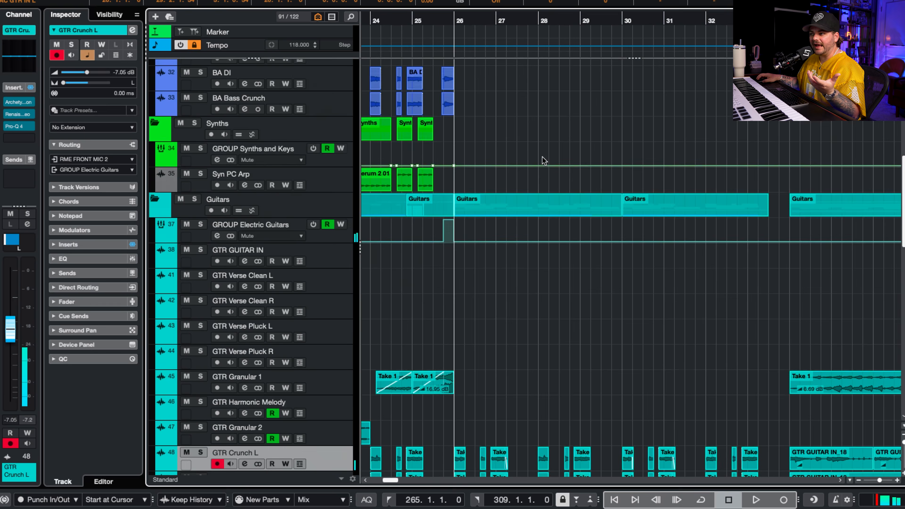
pyautogui.scroll(5, 543, 156)
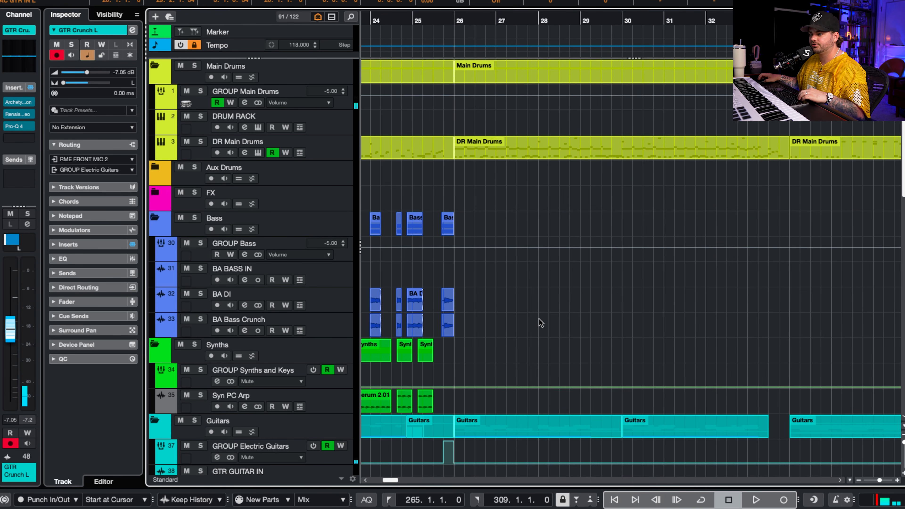
pyautogui.scroll(-3, 546, 353)
pyautogui.moveTo(430, 405); pyautogui.dragTo(431, 405)
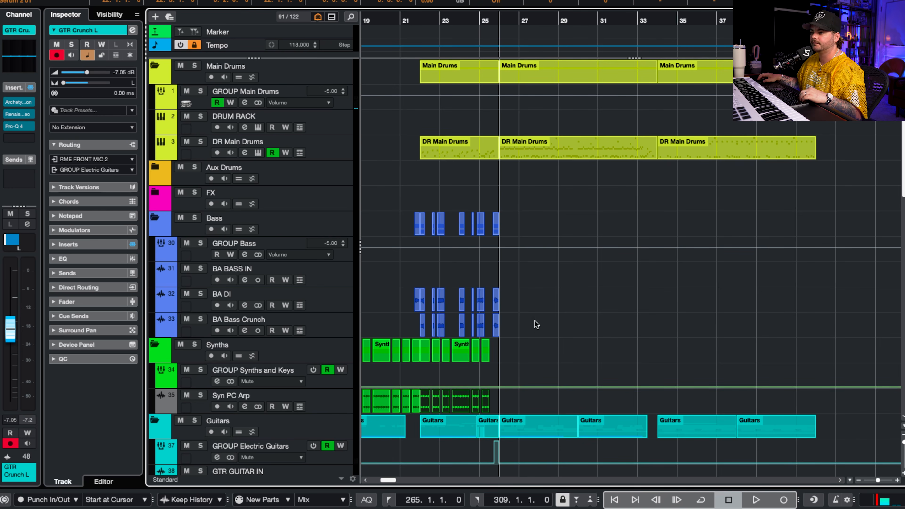
pyautogui.scroll(3, 539, 100)
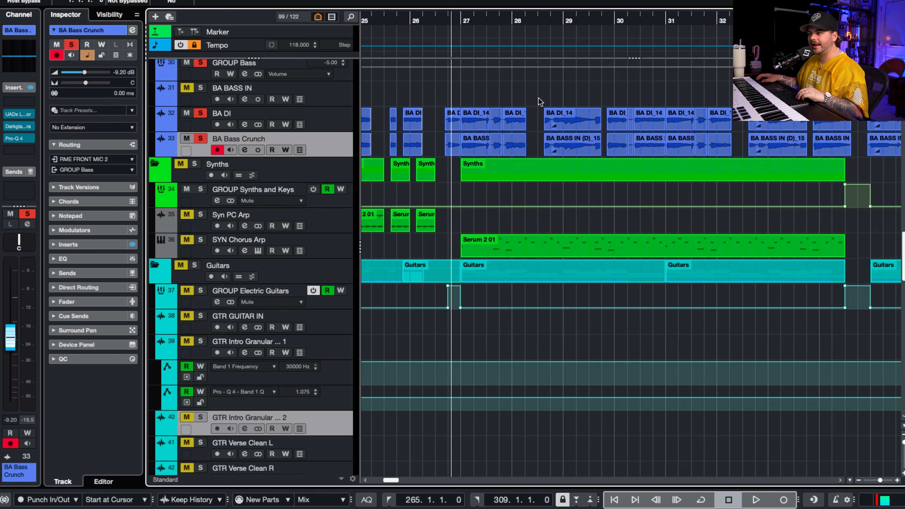
# Play the soloed bass tracks through the chorus, and unsolo the bass to play the full arrangement.
pyautogui.press('space')
pyautogui.scroll(-4, 539, 100)
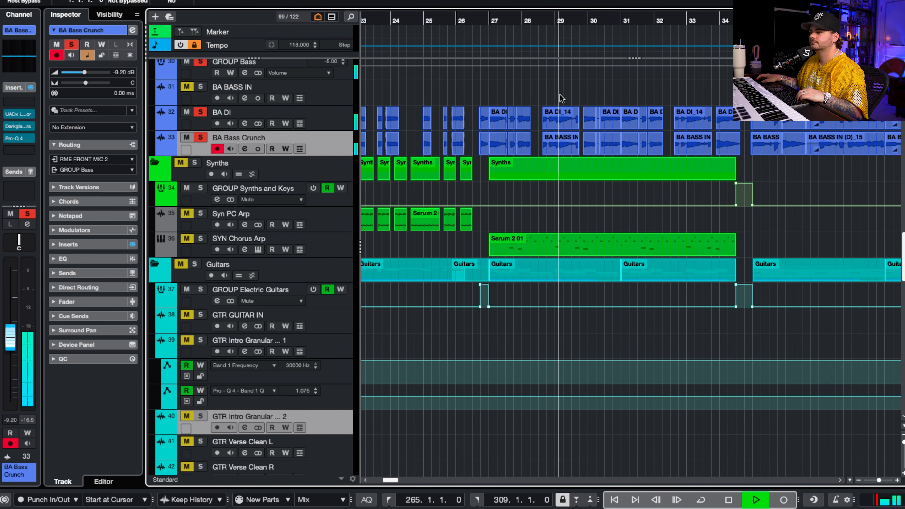
pyautogui.hscroll(4, 560, 99)
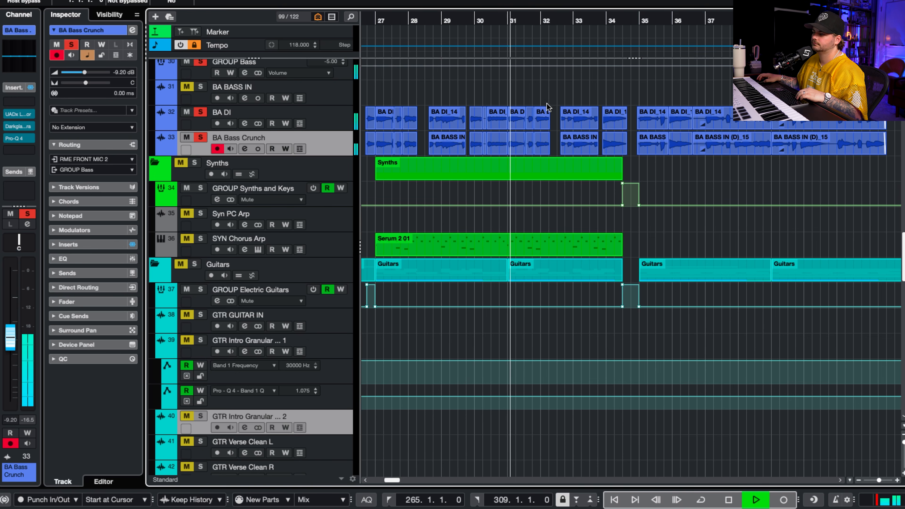
pyautogui.press('space')
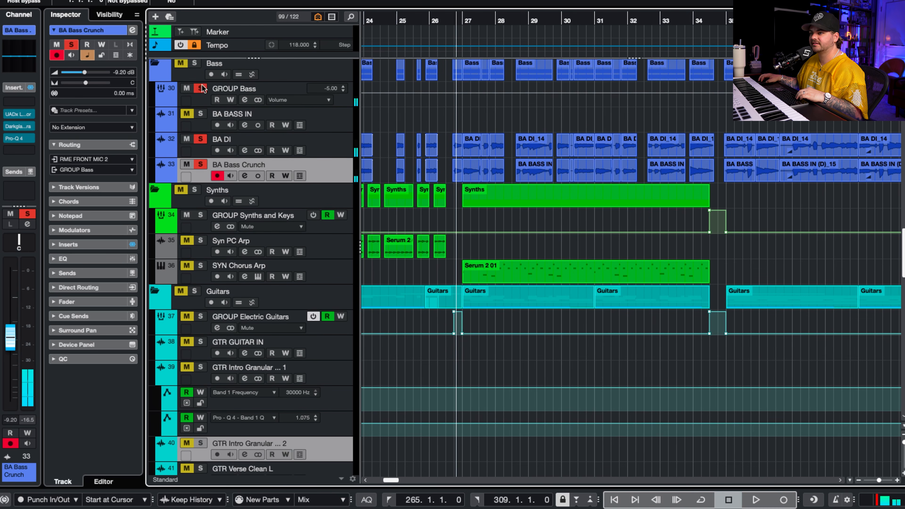
pyautogui.click(201, 88)
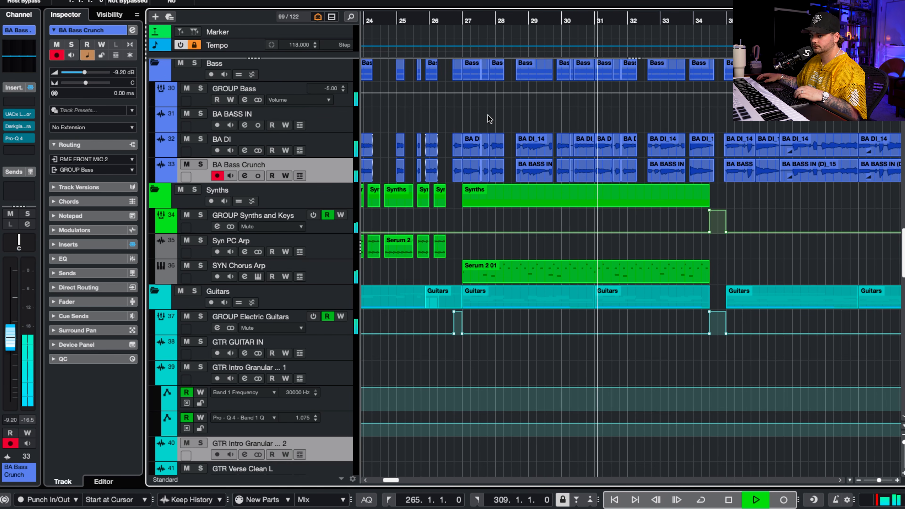
pyautogui.press('space')
# Solo and play SYN Chorus Arp, and examine its Serum 2 oscillator, mixer and effects pages.
pyautogui.click(202, 265)
pyautogui.press('space')
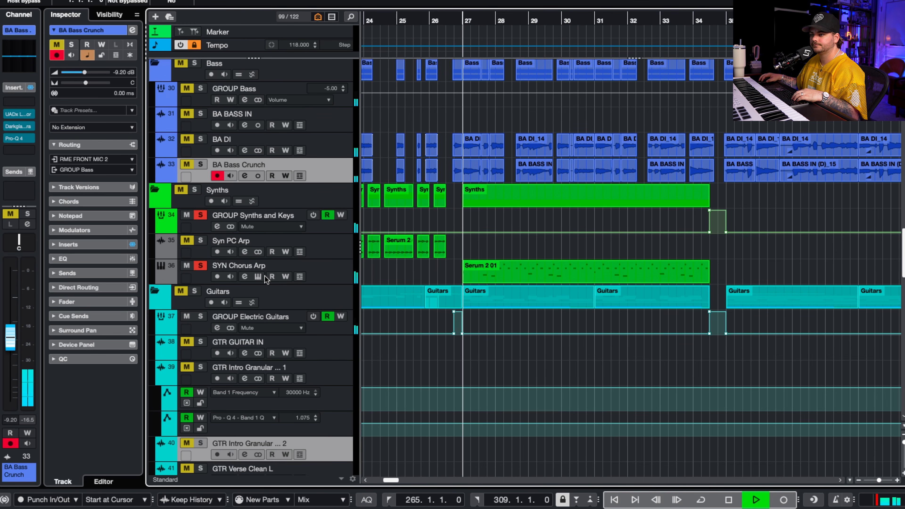
pyautogui.click(258, 277)
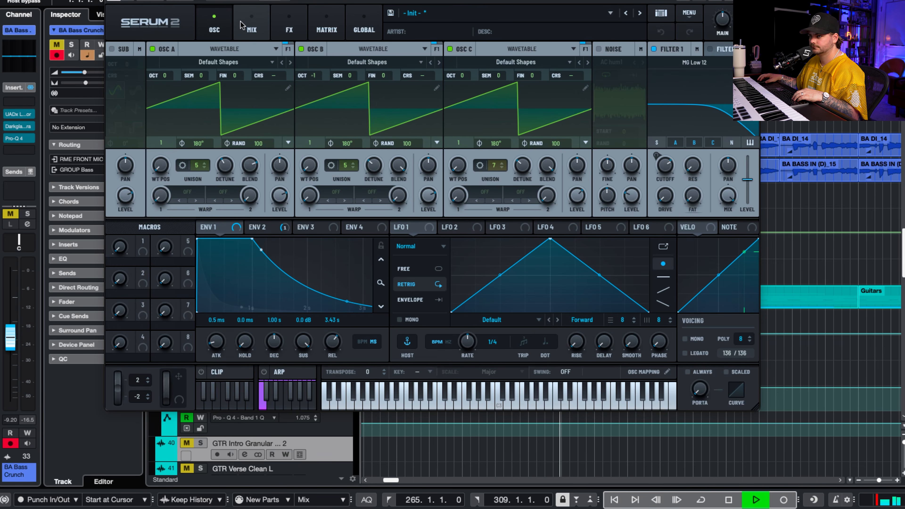
pyautogui.click(250, 27)
pyautogui.click(289, 26)
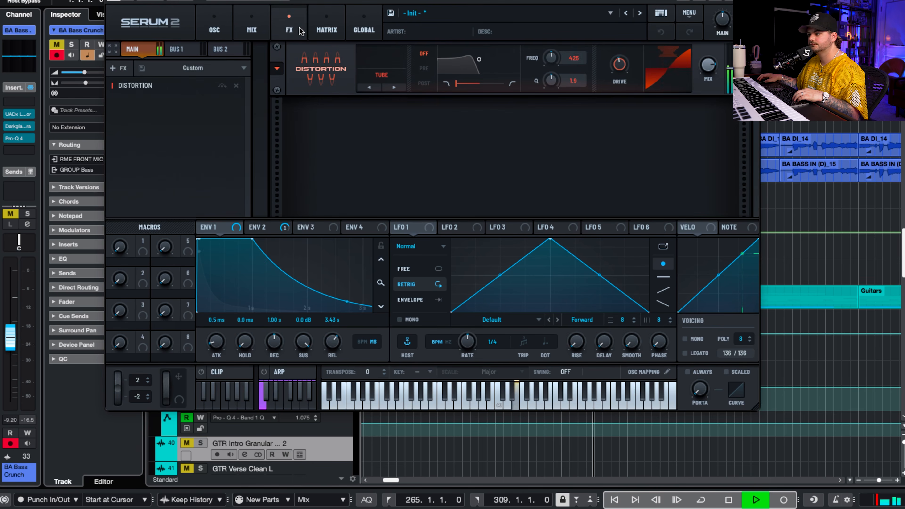
# Stop playback, close Serum 2, and clear all solos.
pyautogui.press('space')
pyautogui.press('super+w')
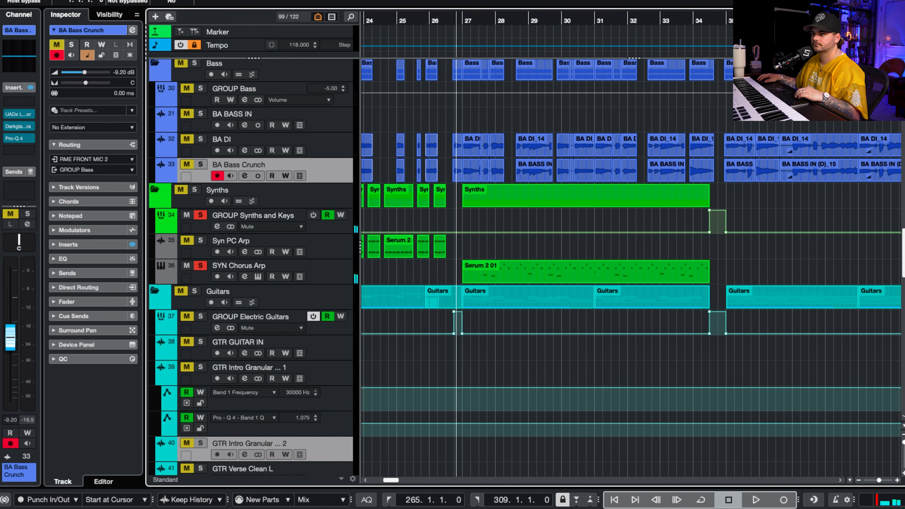
pyautogui.press('s')
pyautogui.hscroll(5, 565, 156)
pyautogui.scroll(3, 571, 107)
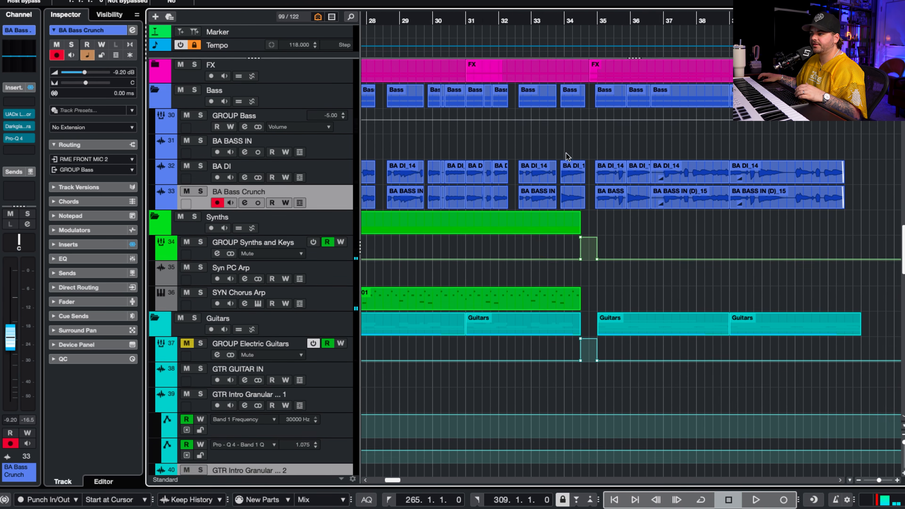
# Solo the Bass folder, play it from bar 35, and unsolo it.
pyautogui.click(194, 127)
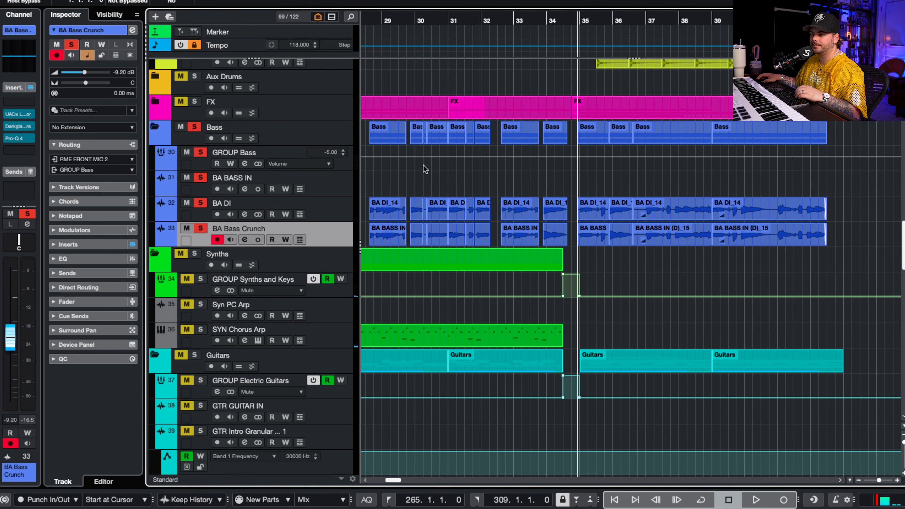
pyautogui.press('space')
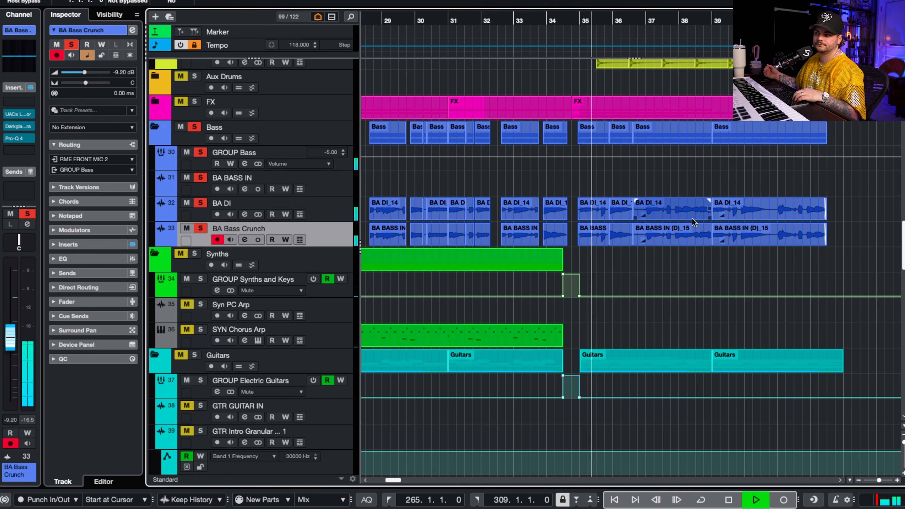
pyautogui.click(692, 227)
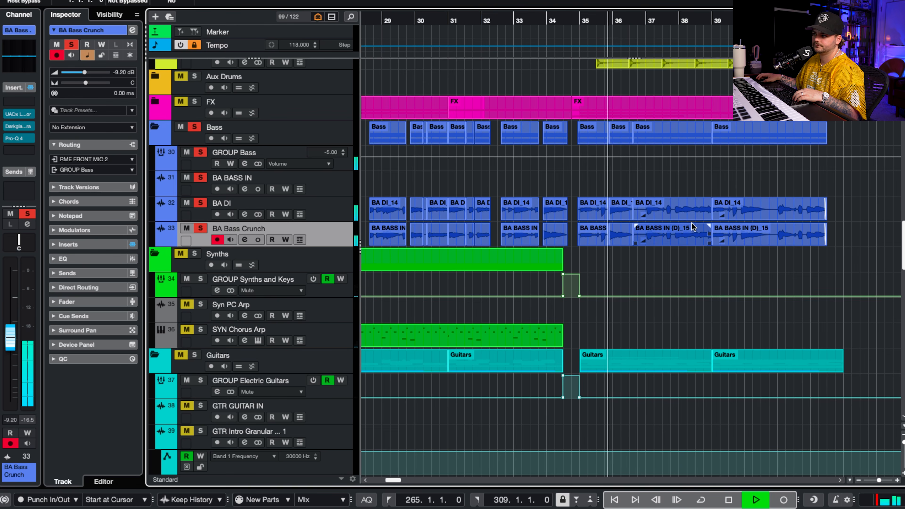
pyautogui.click(196, 129)
pyautogui.press('space')
# Solo GTR Heavy C, open its Archetype Gojira X plugin, and play the track from bar 35.
pyautogui.scroll(-8, 521, 321)
pyautogui.scroll(-10, 520, 318)
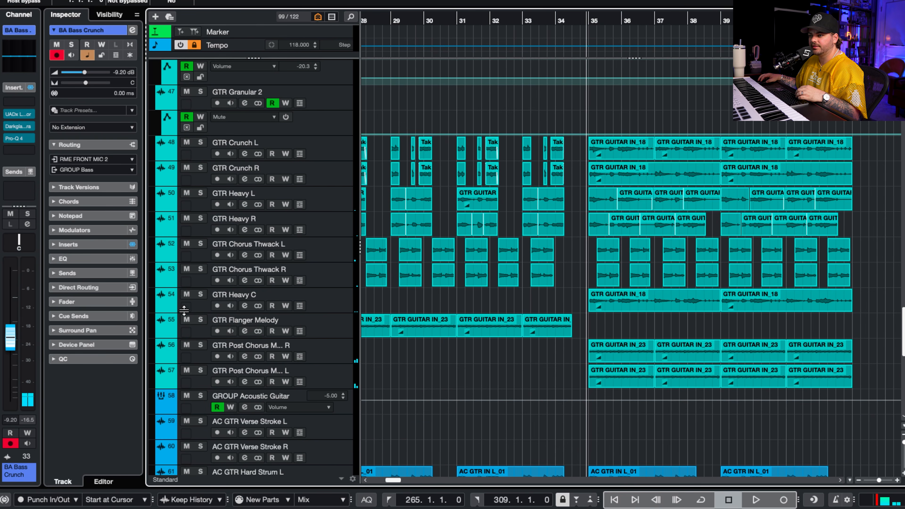
pyautogui.click(201, 295)
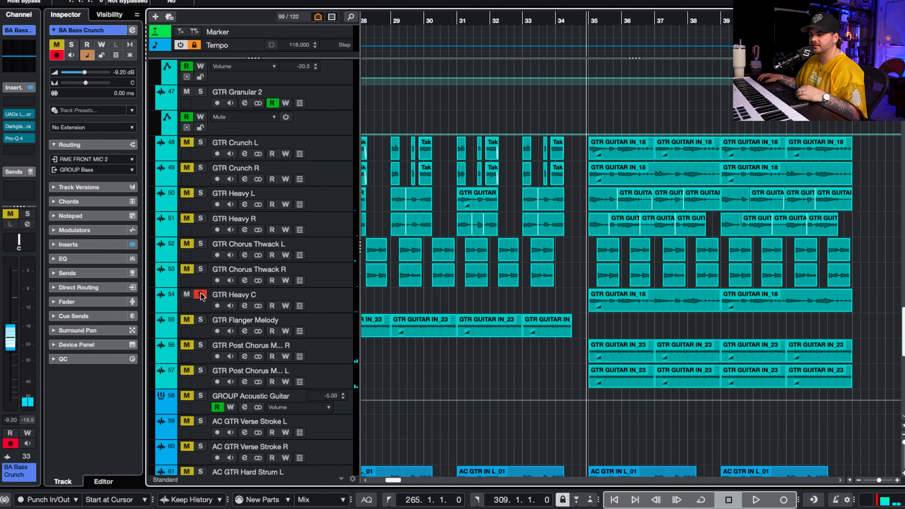
pyautogui.click(285, 310)
pyautogui.click(245, 305)
pyautogui.click(277, 59)
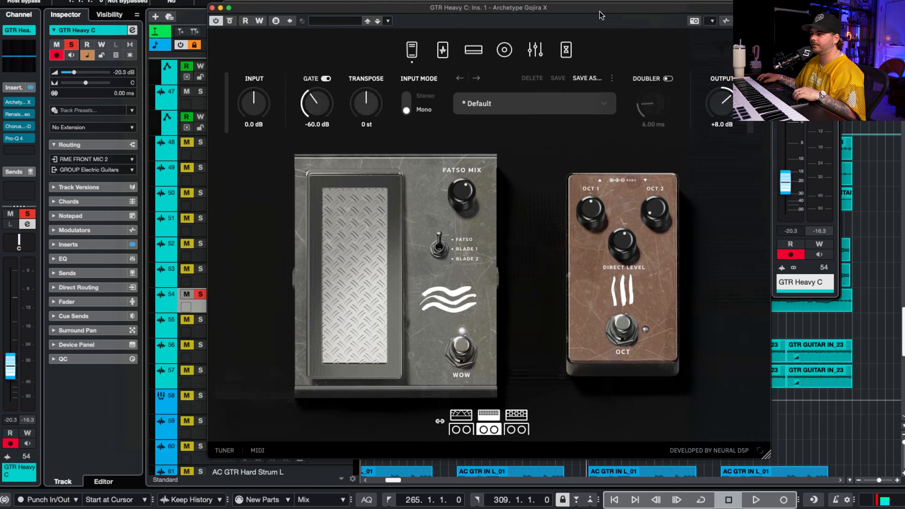
pyautogui.moveTo(599, 7); pyautogui.dragTo(465, 1)
pyautogui.press('space')
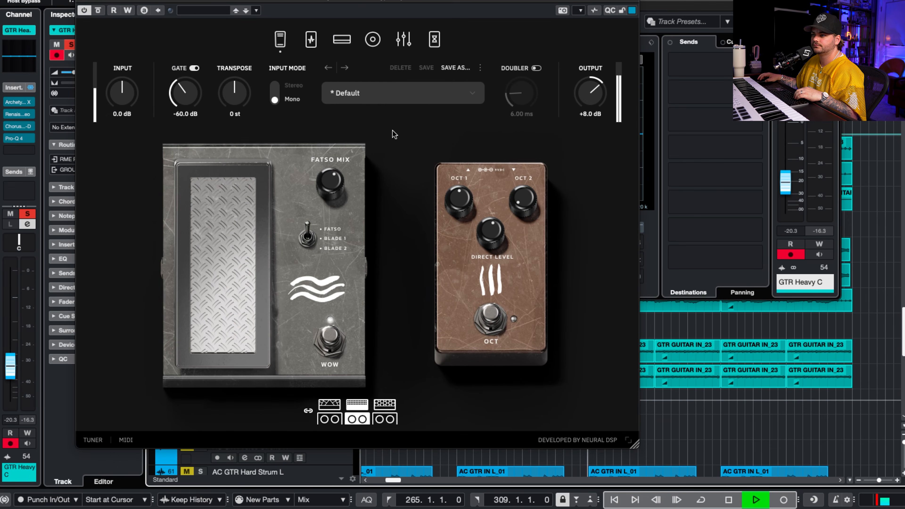
# Close Archetype Gojira X, examine the Chorus DIMENSION-D on GTR Heavy C, and close its channel settings.
pyautogui.click(81, 2)
pyautogui.click(280, 86)
pyautogui.press('space')
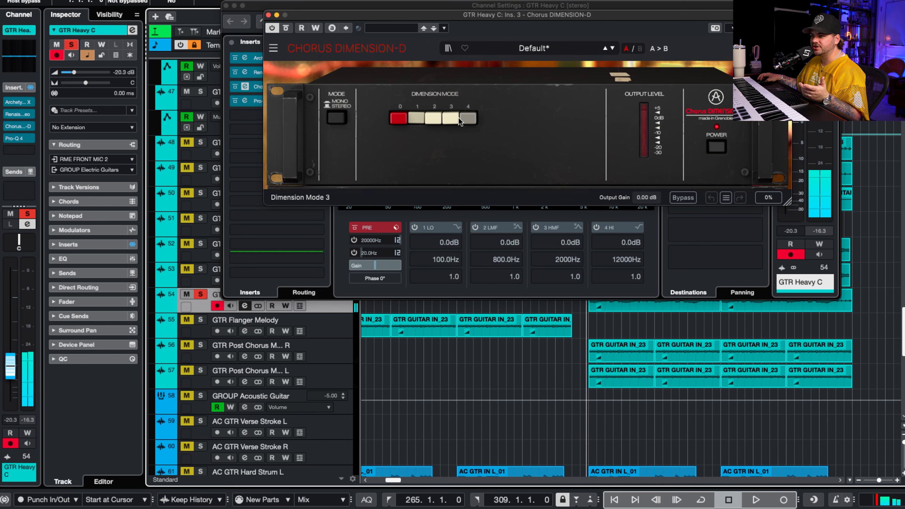
pyautogui.click(268, 15)
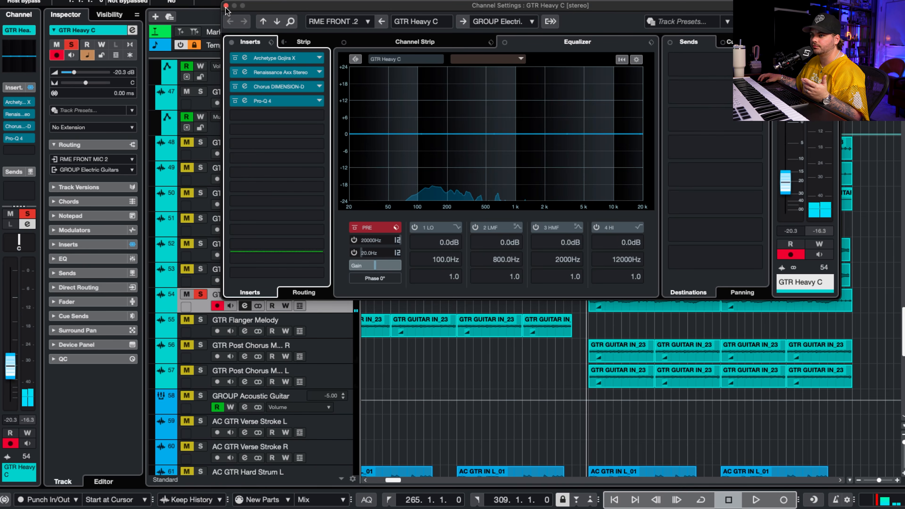
pyautogui.press('super+w')
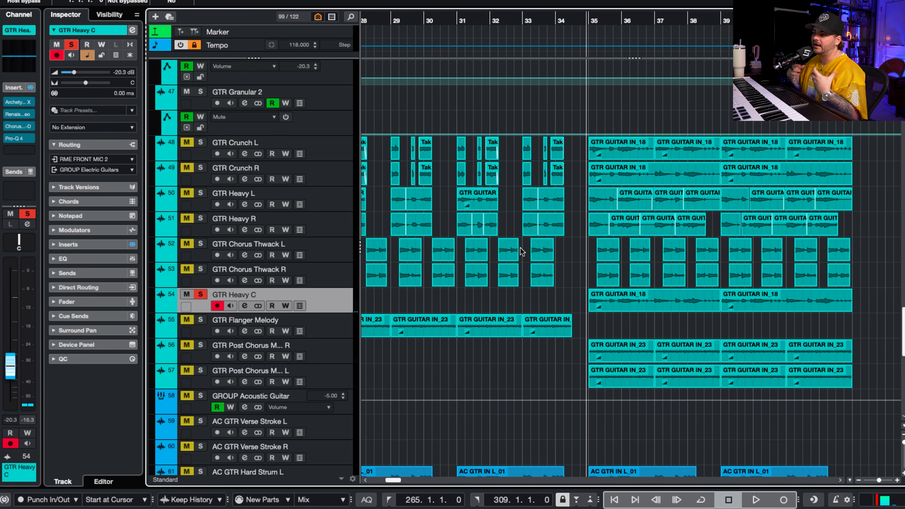
# Solo the DR Tamobourines, DR Snare Reverb, DR Reverse Snare and mpm_theworks tracks, and play them from bar 35.
pyautogui.scroll(1, 520, 248)
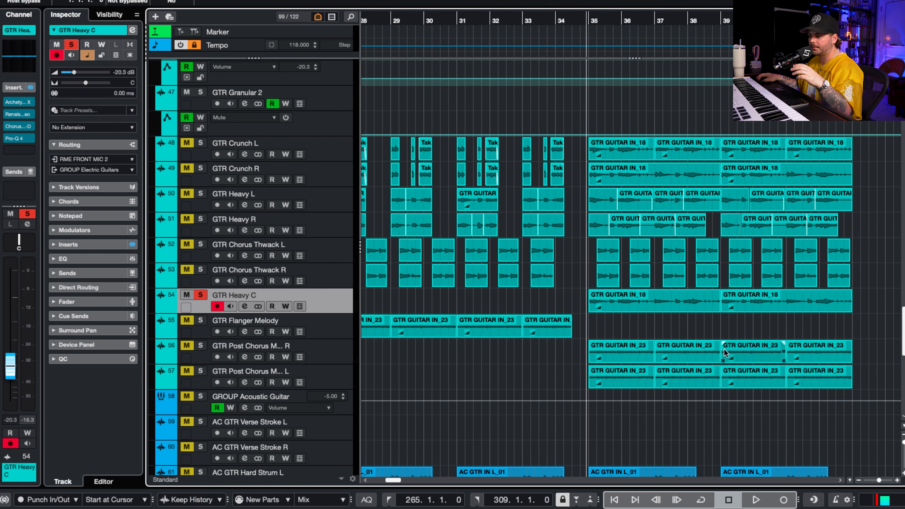
pyautogui.scroll(10, 671, 296)
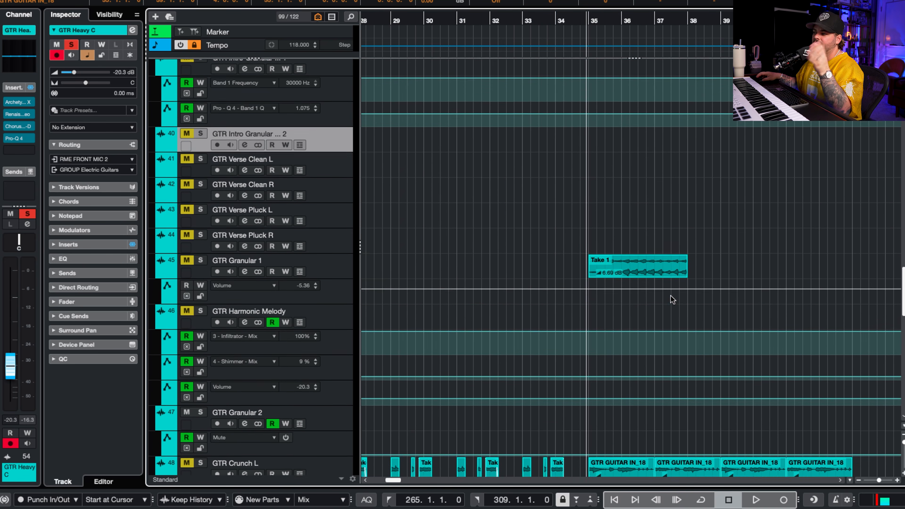
pyautogui.scroll(15, 648, 266)
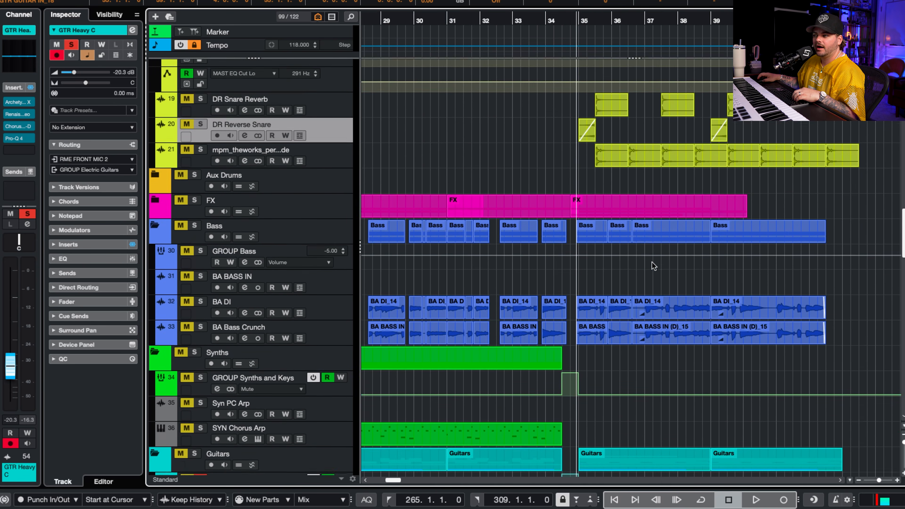
pyautogui.scroll(8, 648, 265)
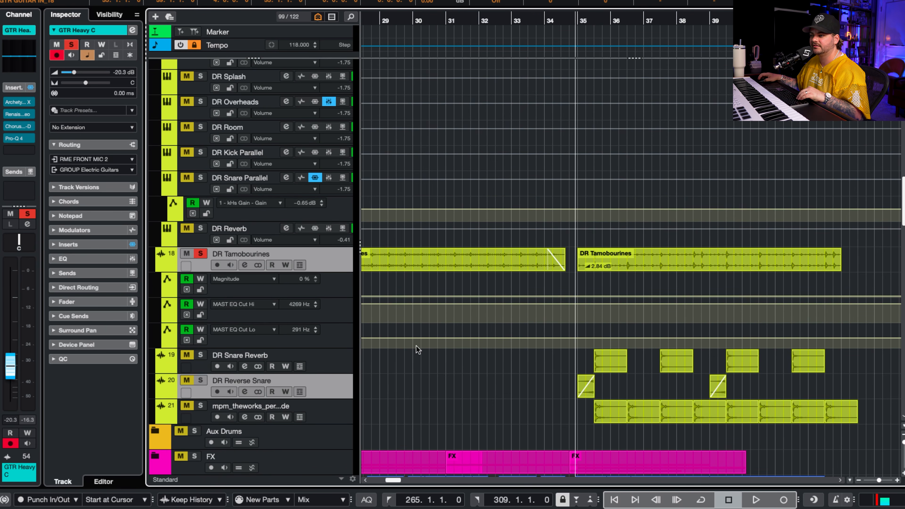
pyautogui.scroll(-3, 419, 349)
pyautogui.hscroll(-5, 418, 337)
pyautogui.click(210, 379)
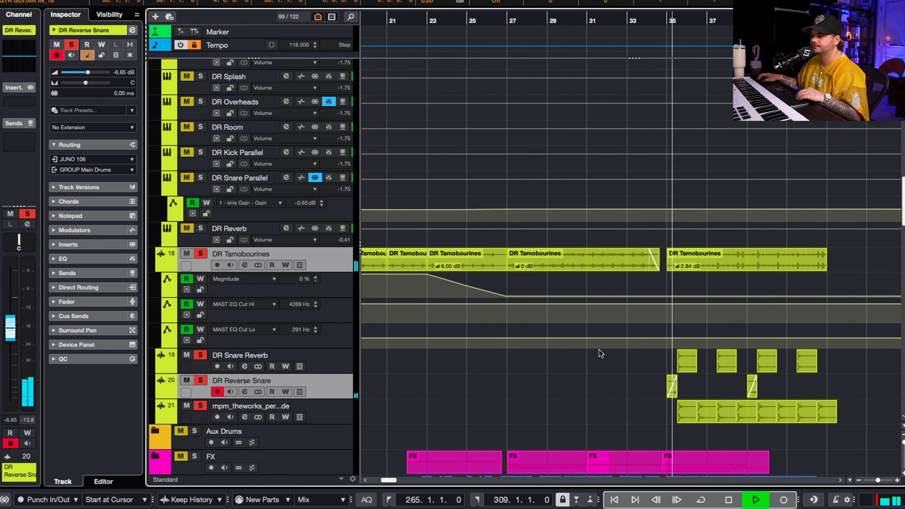
pyautogui.hscroll(-3, 591, 345)
pyautogui.scroll(-2, 583, 347)
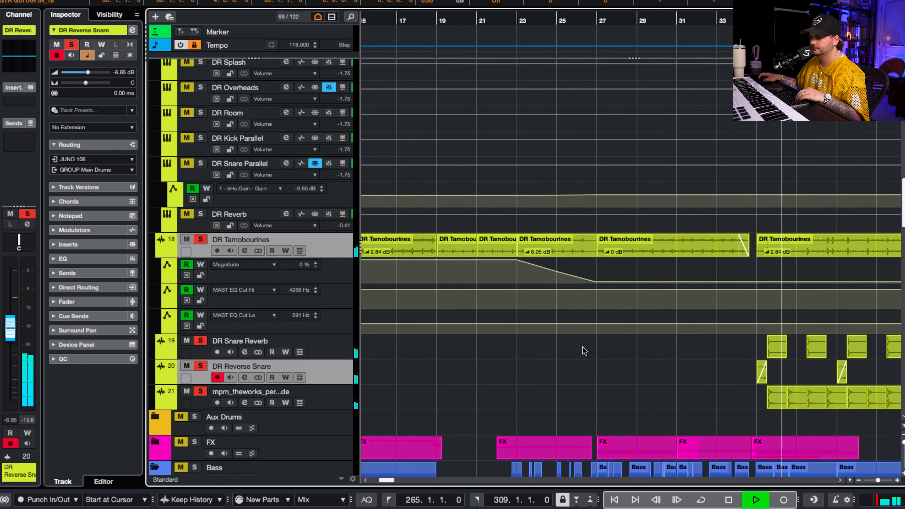
pyautogui.press('space')
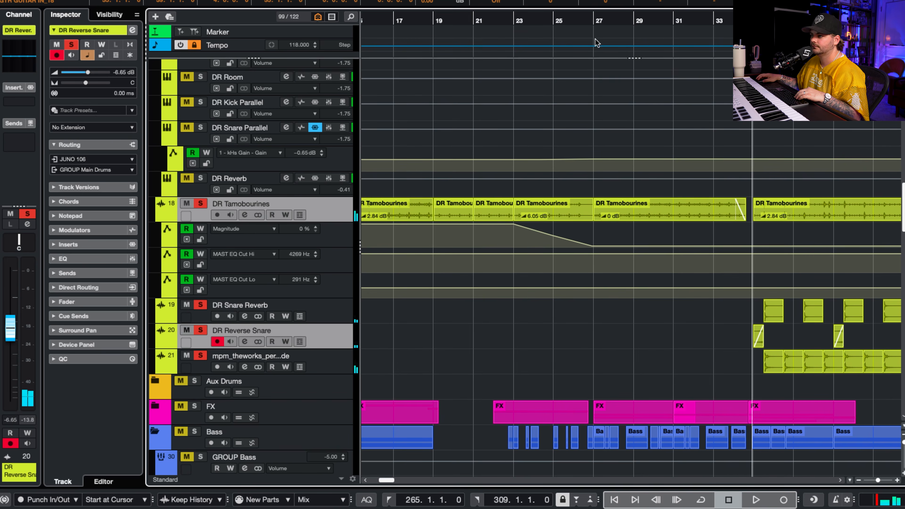
# Play the soloed percussion tracks from bar 27, and clear all solos.
pyautogui.click(593, 20)
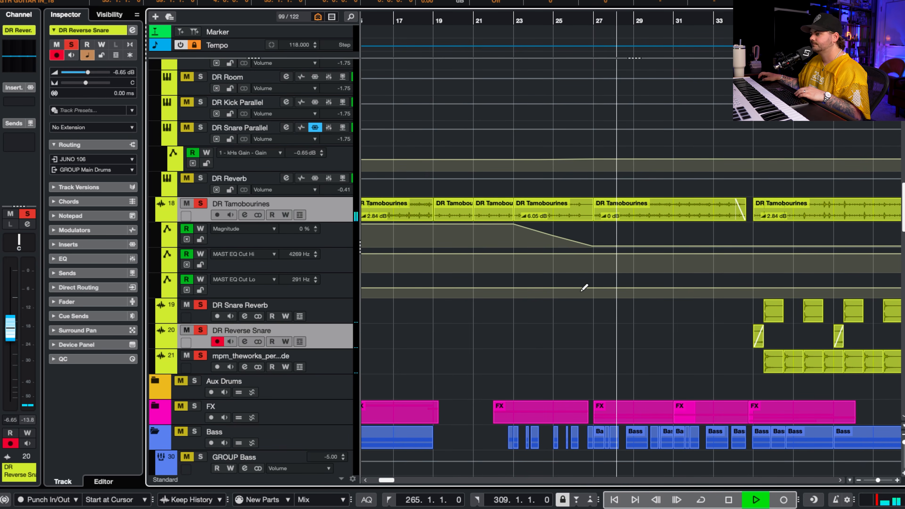
pyautogui.press('space')
pyautogui.scroll(15, 580, 289)
pyautogui.scroll(3, 494, 214)
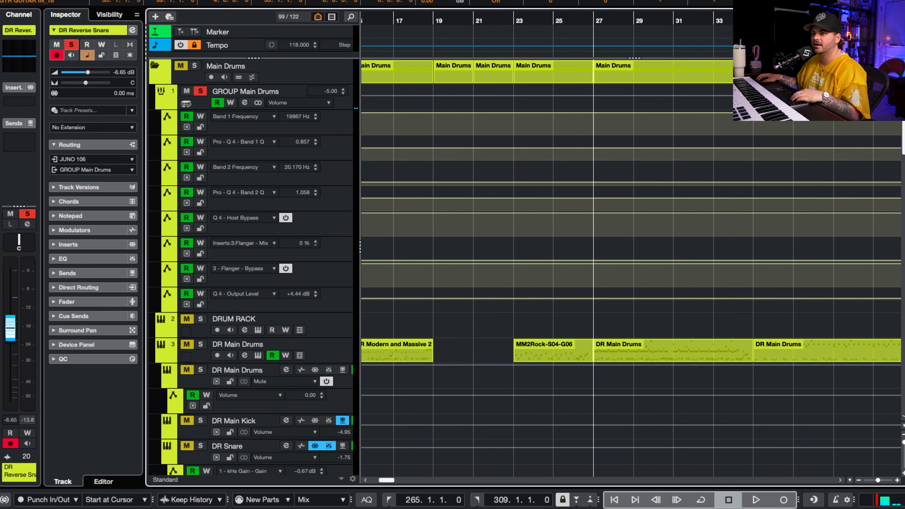
pyautogui.press('s')
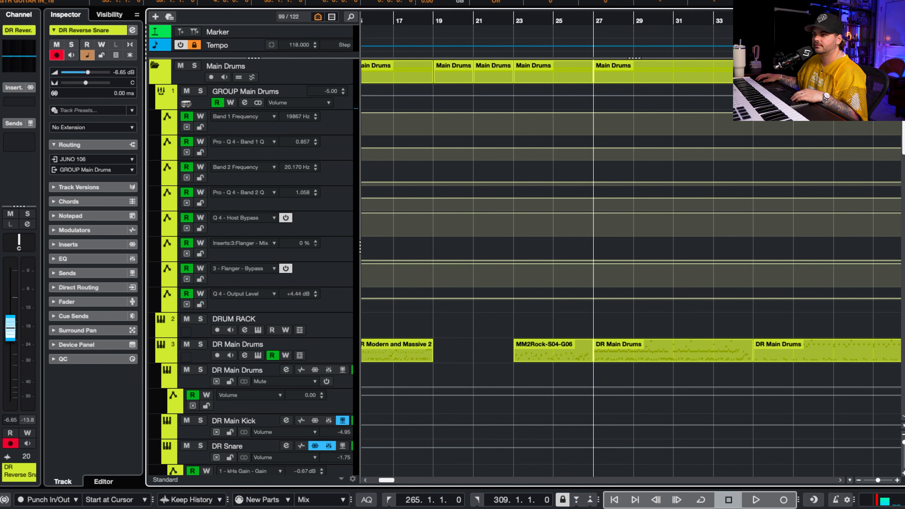
# Hide all automation tracks and expand the FX folder.
pyautogui.press('F6')
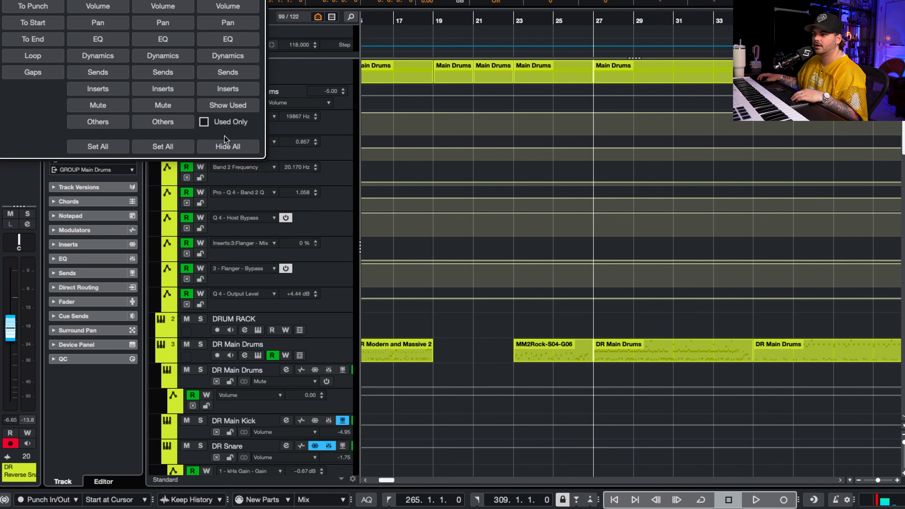
pyautogui.click(228, 146)
pyautogui.scroll(10, 659, 246)
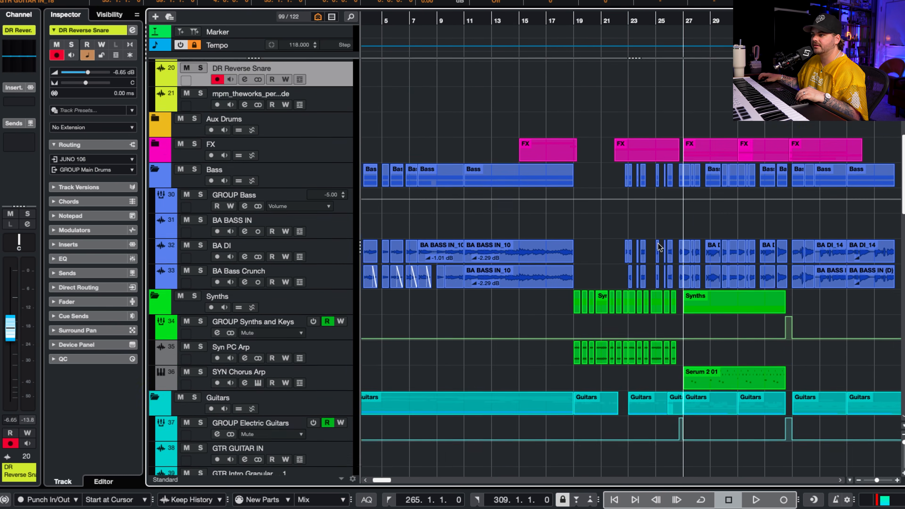
pyautogui.scroll(5, 659, 247)
pyautogui.click(153, 262)
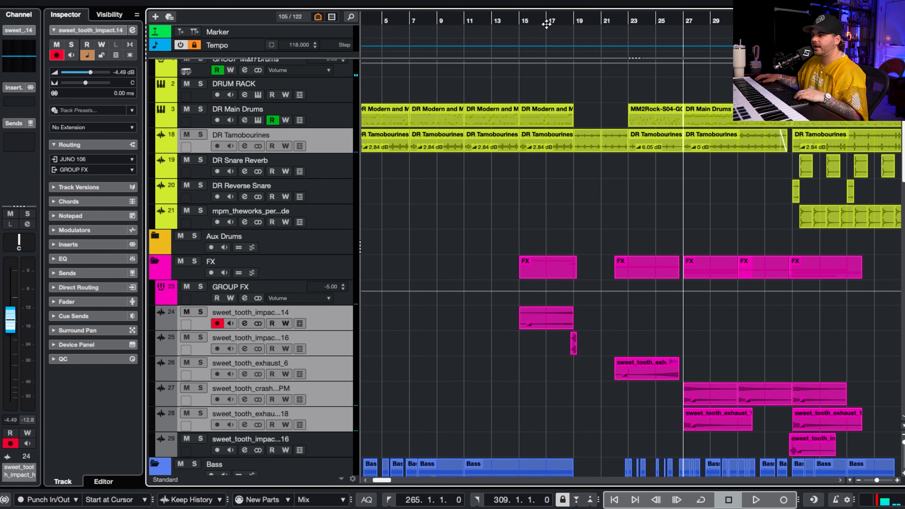
# Play the full arrangement from bar 17 to hear the FX impacts in context.
pyautogui.click(547, 23)
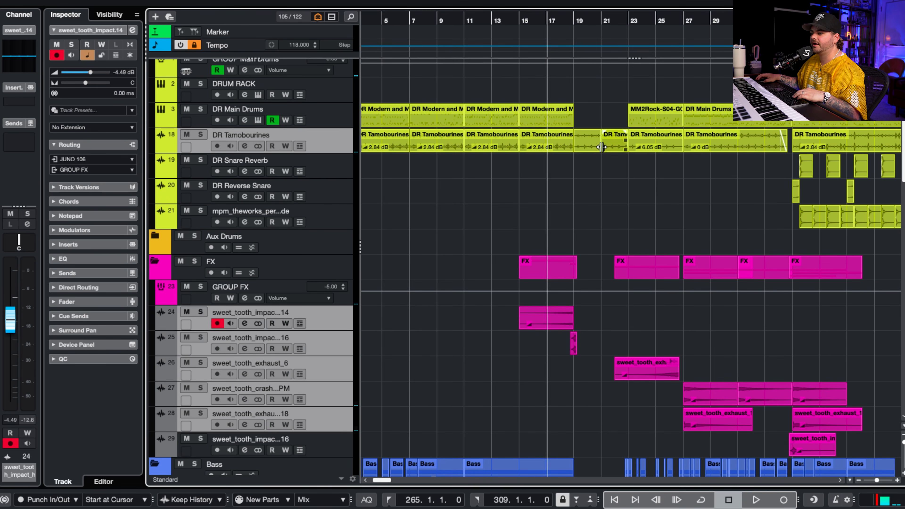
pyautogui.press('space')
pyautogui.scroll(-3, 609, 196)
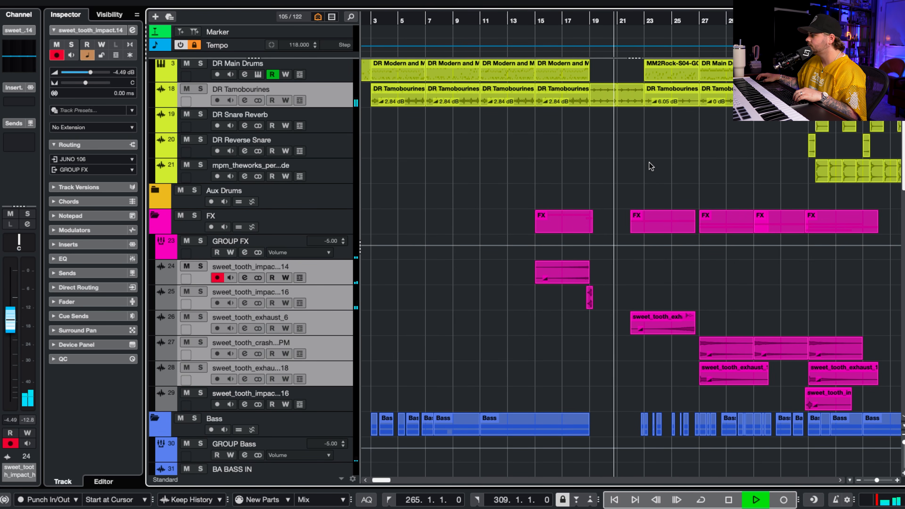
pyautogui.press('space')
# Play the full arrangement from bar 25 into the chorus, looking over the FX and bass tracks.
pyautogui.moveTo(642, 22); pyautogui.dragTo(671, 24)
pyautogui.press('space')
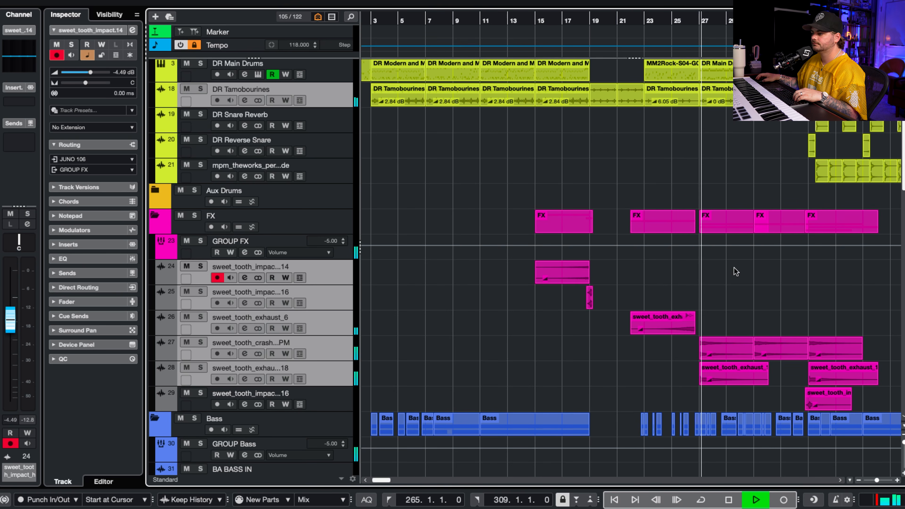
pyautogui.hscroll(4, 737, 267)
pyautogui.scroll(-5, 736, 268)
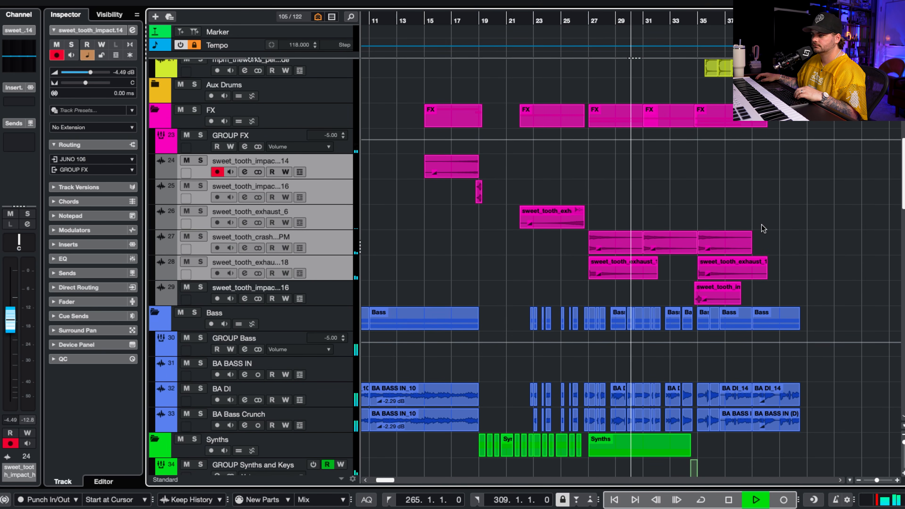
pyautogui.press('space')
# Solo GTR Flanger Melody and play it from bar 27.
pyautogui.scroll(-20, 765, 242)
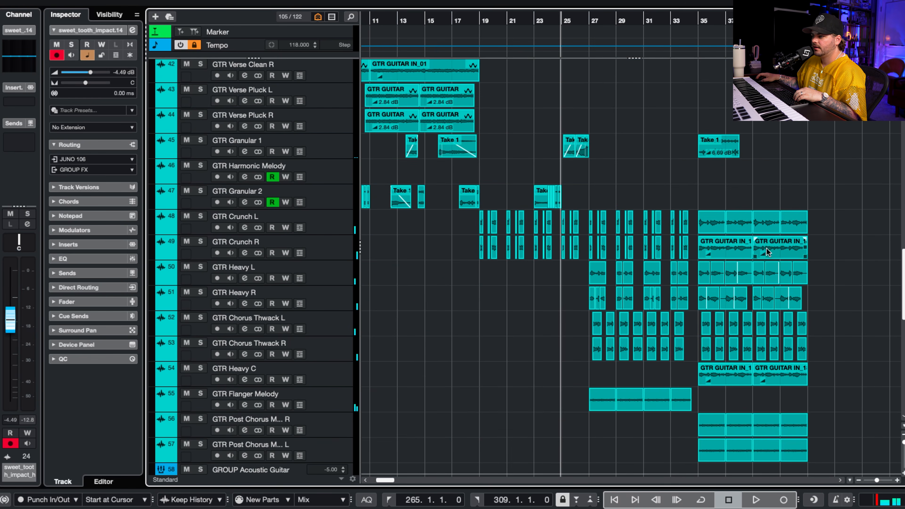
pyautogui.scroll(-3, 767, 249)
pyautogui.click(351, 309)
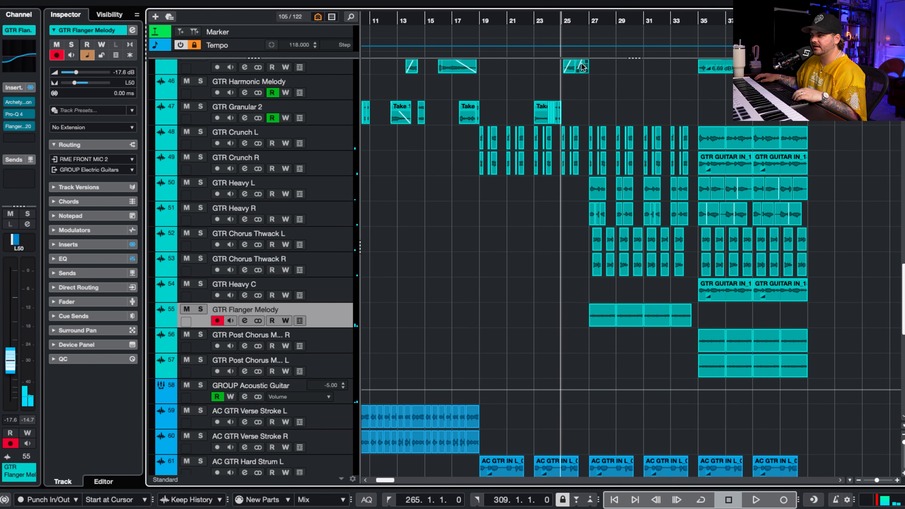
pyautogui.click(589, 29)
pyautogui.click(200, 309)
pyautogui.press('space')
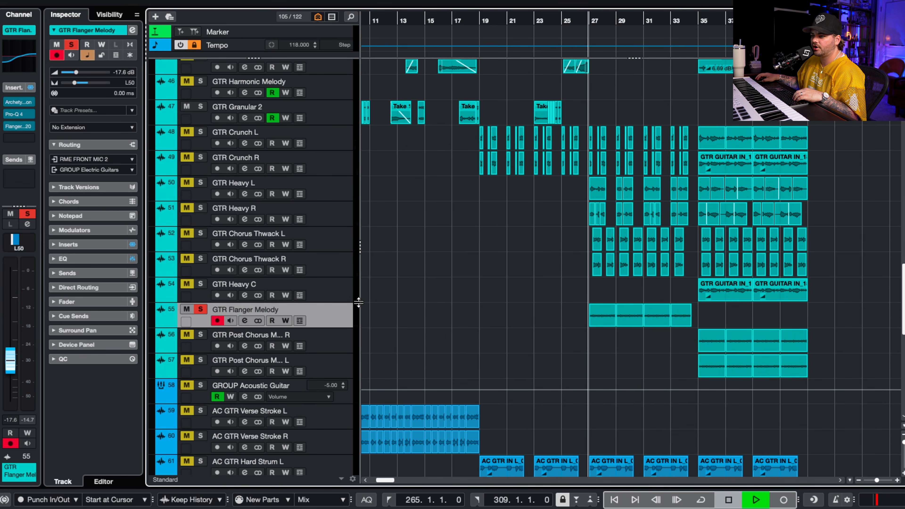
# Examine the Archetype Tim Henson amp and effects pedals and the Flanger BL-20 on GTR Flanger Melody.
pyautogui.click(245, 321)
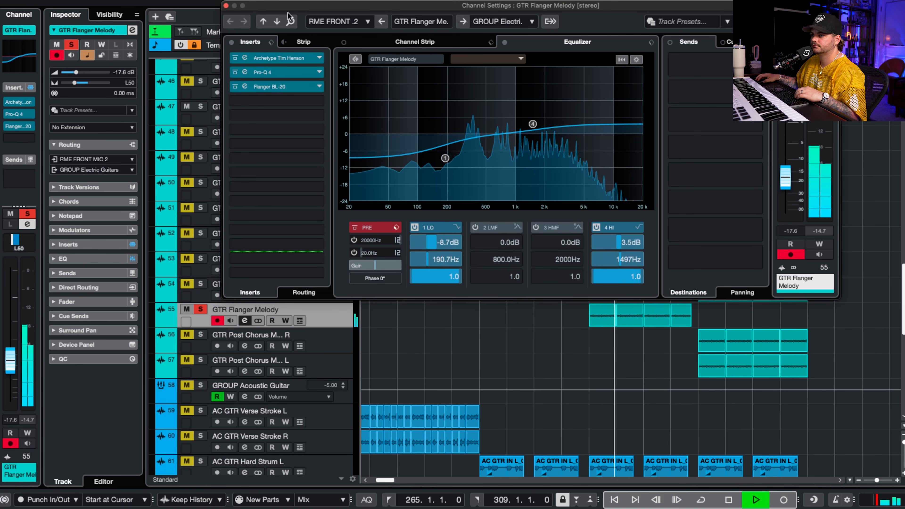
pyautogui.click(272, 67)
pyautogui.press('space')
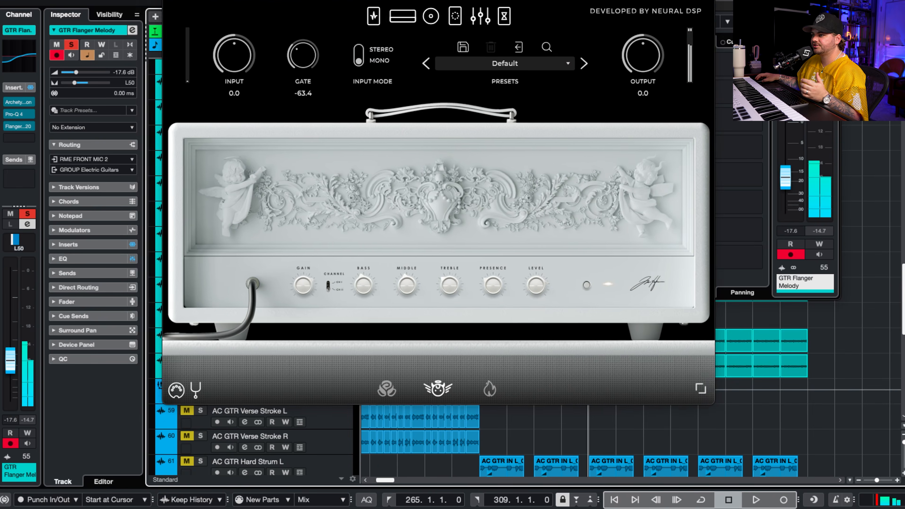
pyautogui.click(488, 21)
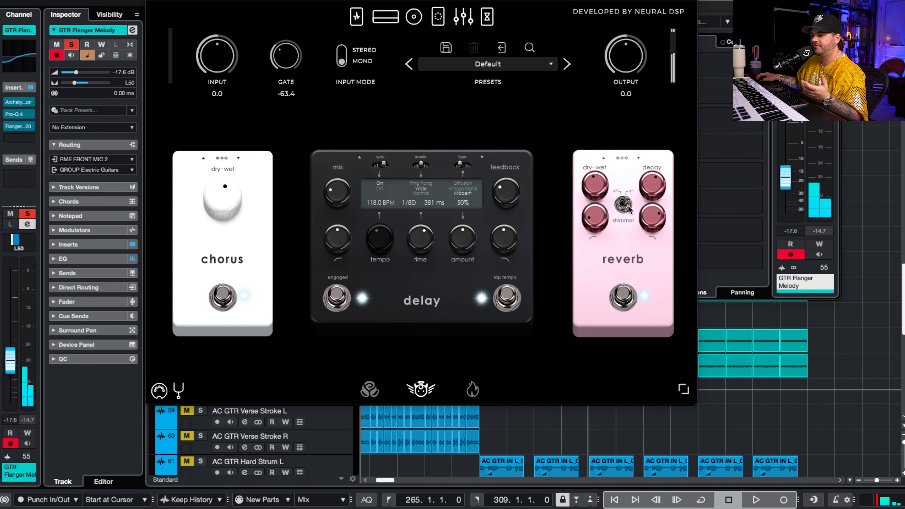
pyautogui.press('super+w')
pyautogui.click(266, 88)
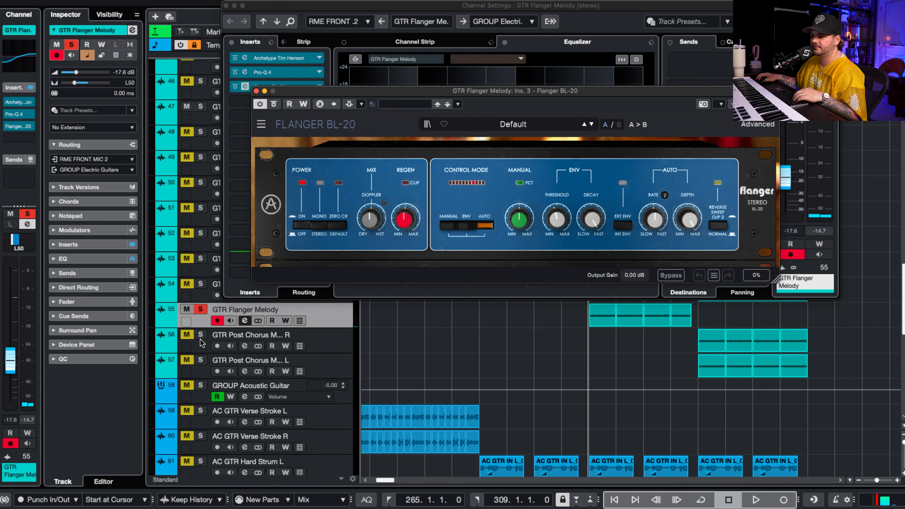
# Solo the left and right GTR Post Chorus tracks, close the flanger and channel windows, and play from bar 35.
pyautogui.moveTo(200, 360); pyautogui.dragTo(201, 317)
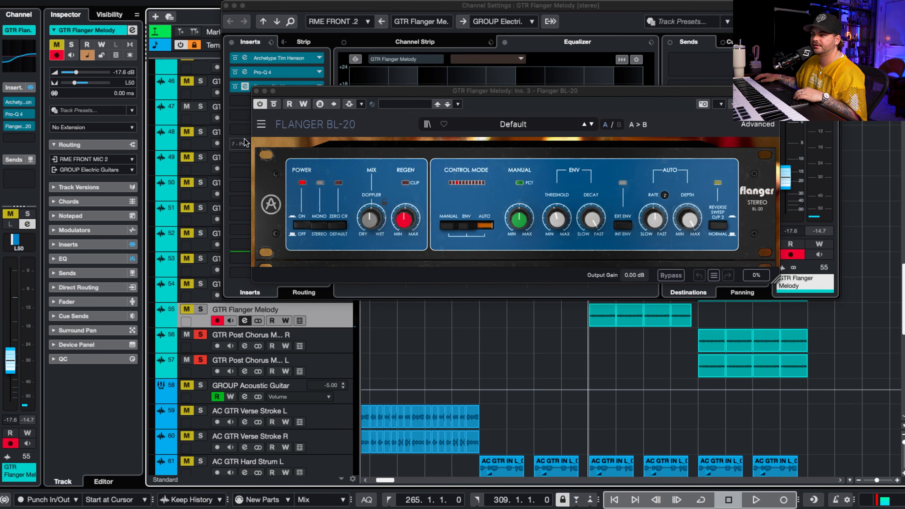
pyautogui.click(256, 92)
pyautogui.click(226, 5)
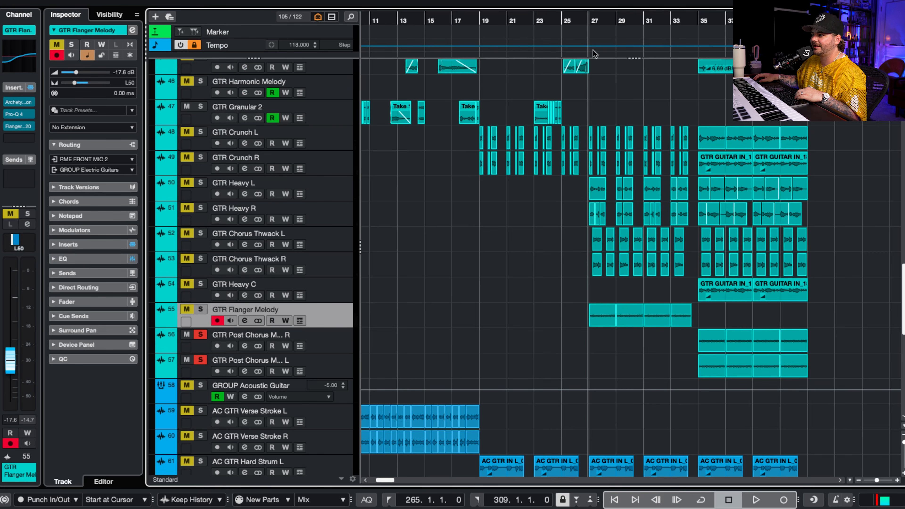
pyautogui.click(695, 24)
pyautogui.press('space')
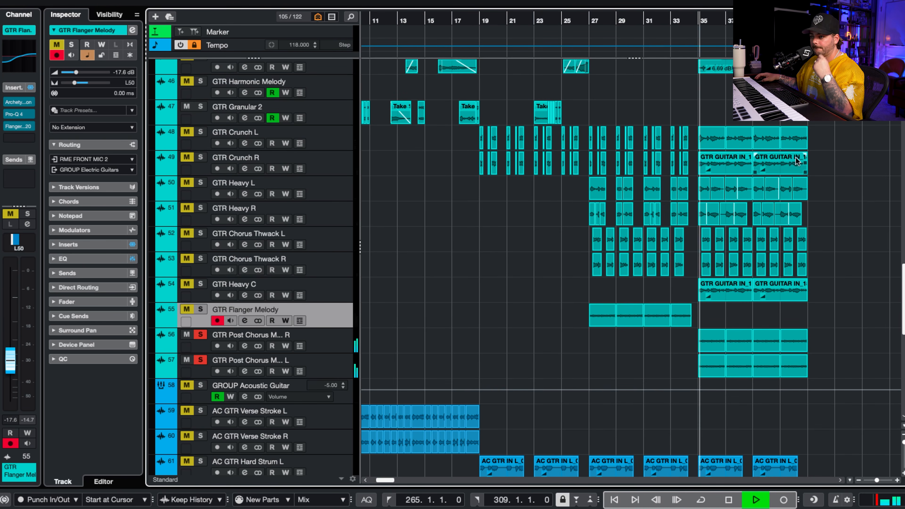
pyautogui.scroll(1, 514, 310)
pyautogui.hscroll(1, 499, 313)
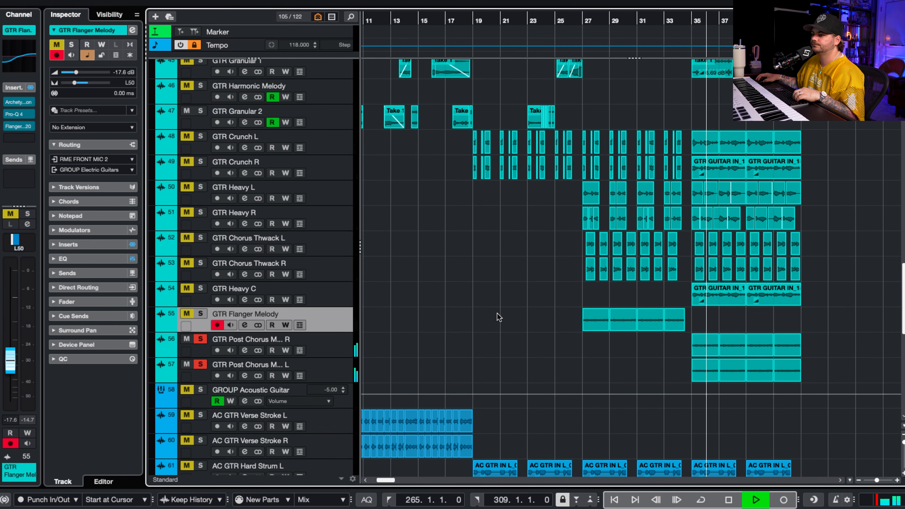
pyautogui.hscroll(-3, 487, 269)
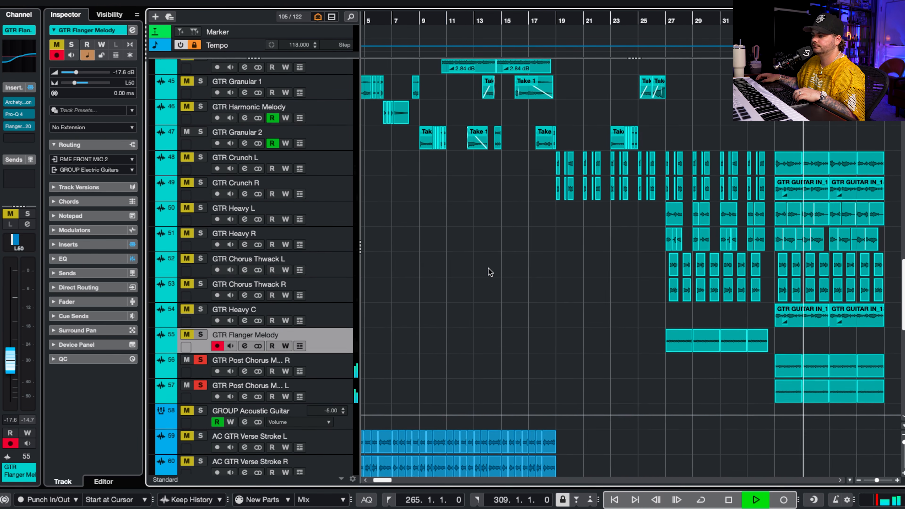
pyautogui.scroll(-1, 488, 270)
pyautogui.scroll(-4, 488, 269)
pyautogui.hscroll(-1, 552, 233)
pyautogui.scroll(-2, 552, 232)
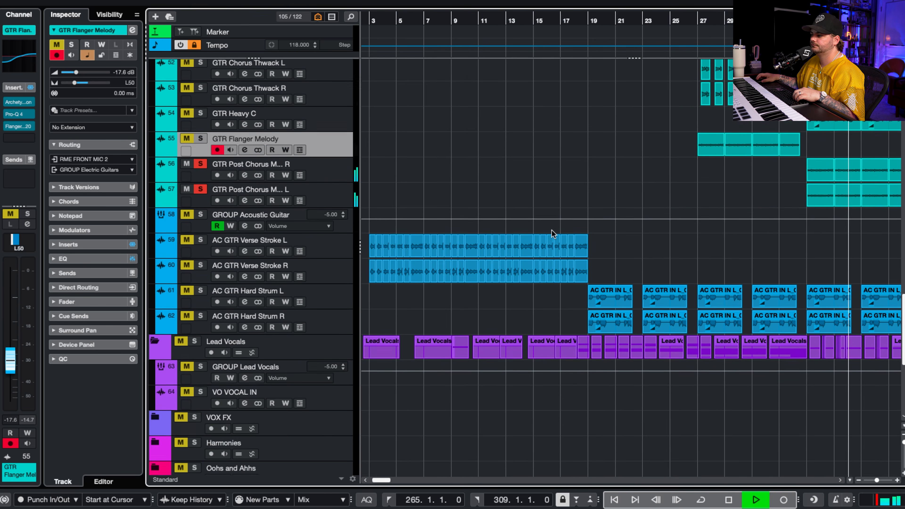
pyautogui.hscroll(3, 552, 231)
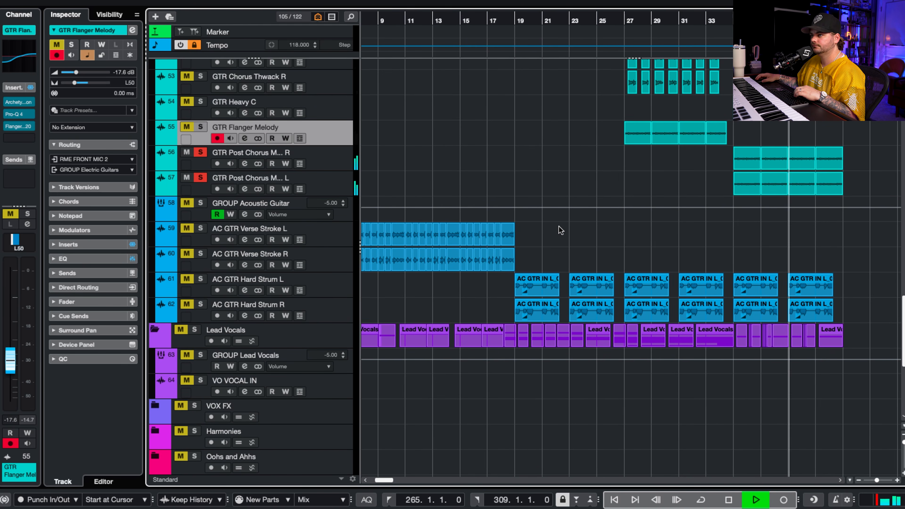
pyautogui.press('space')
# Clear the guitar solos and expand the Lead Vocals folder to show its verse and chorus tracks.
pyautogui.hscroll(-4, 638, 134)
pyautogui.scroll(15, 638, 134)
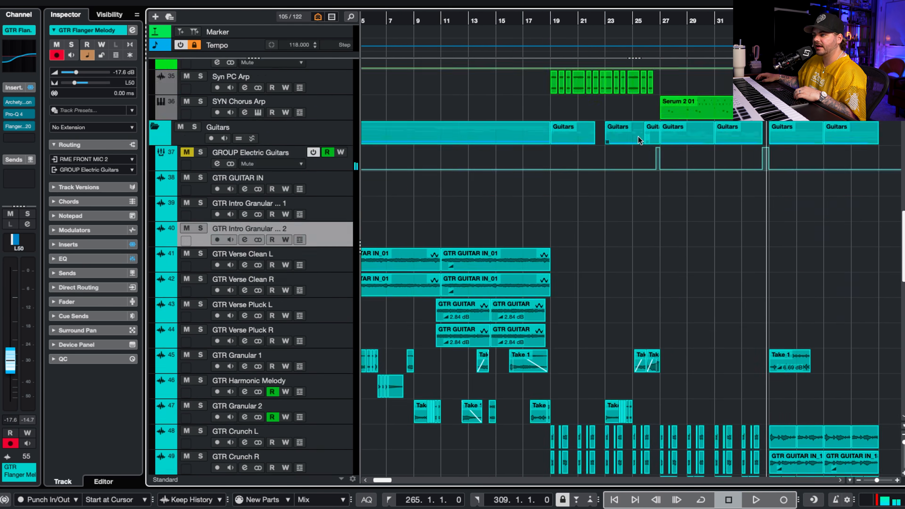
pyautogui.scroll(5, 638, 147)
pyautogui.scroll(-20, 641, 147)
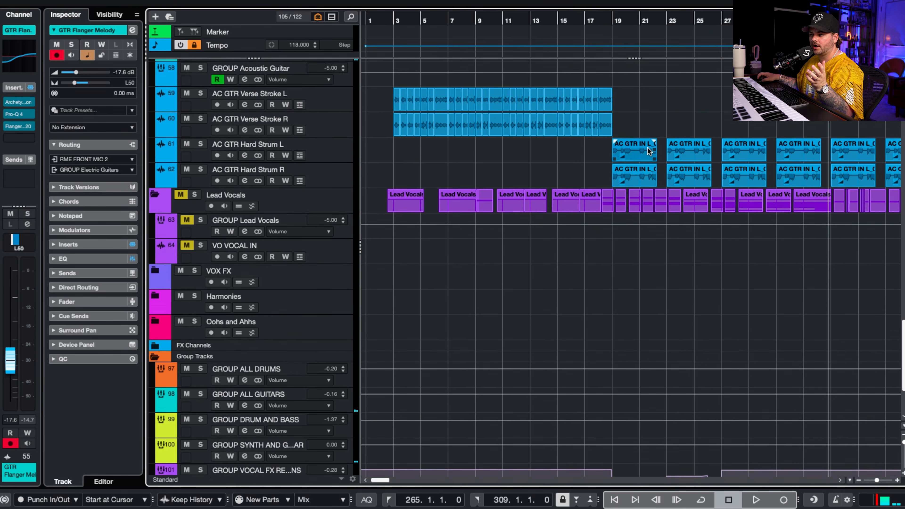
pyautogui.scroll(-2, 647, 148)
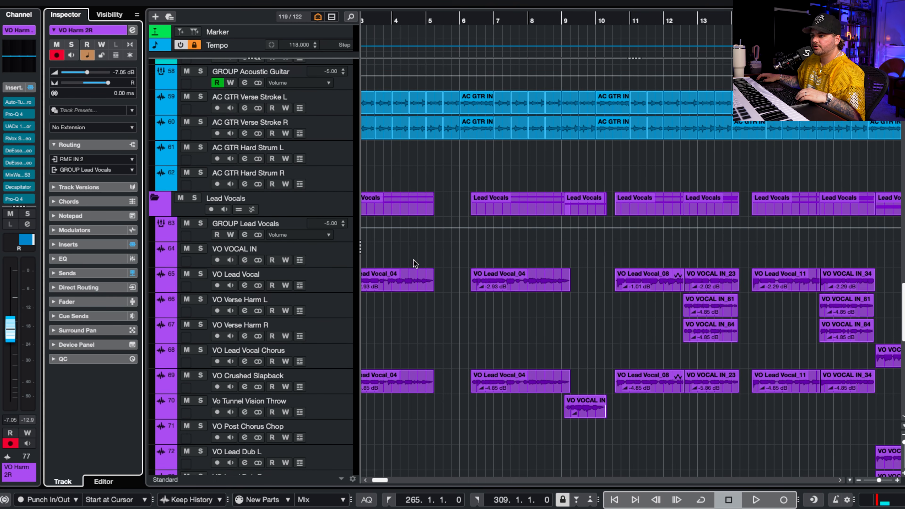
pyautogui.hscroll(-3, 413, 260)
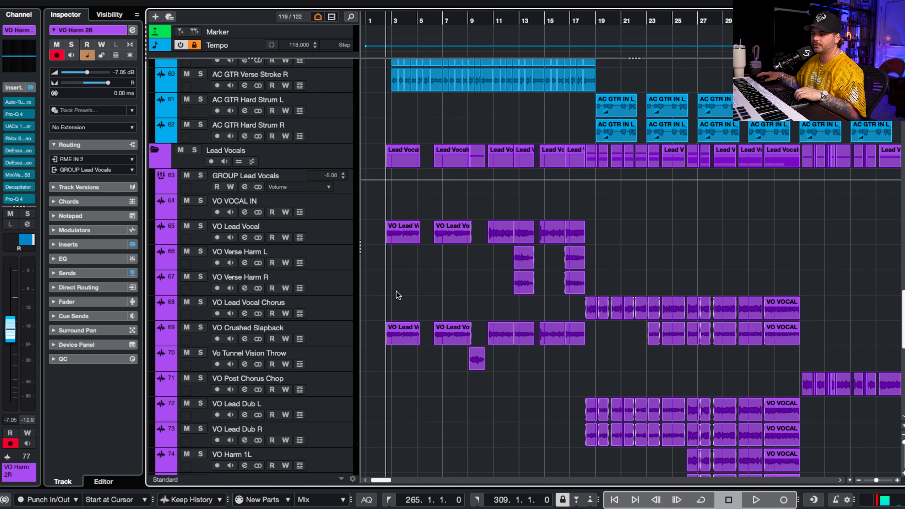
# Solo VO Lead Vocal and play its verse part from bar 3.
pyautogui.click(316, 234)
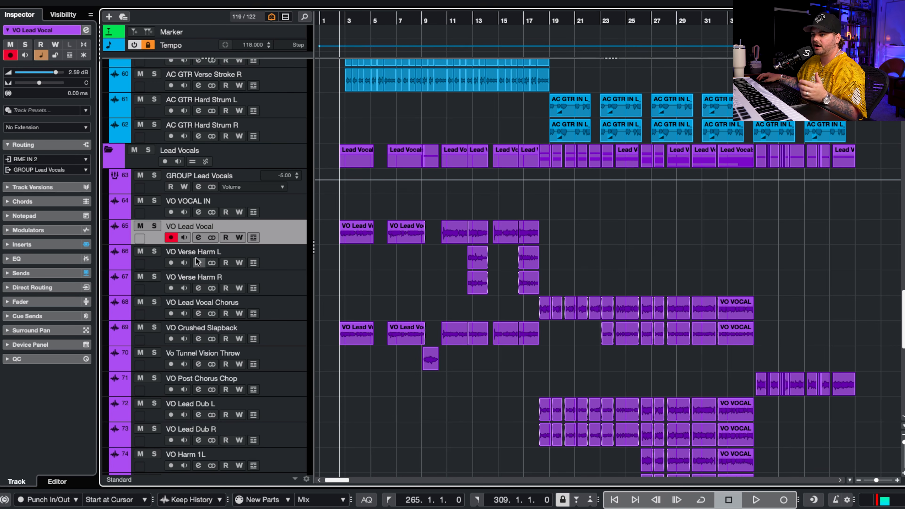
pyautogui.click(154, 227)
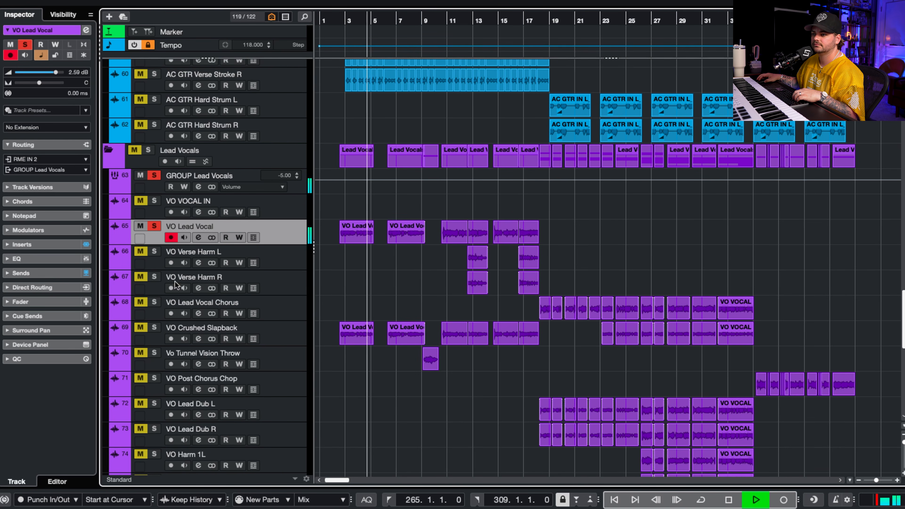
pyautogui.press('space')
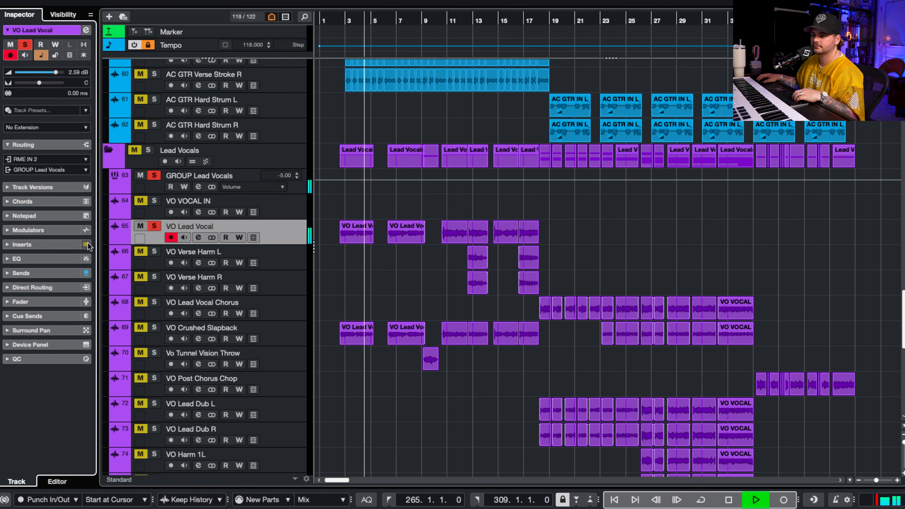
pyautogui.scroll(1, 331, 101)
pyautogui.hscroll(1, 332, 101)
pyautogui.press('space')
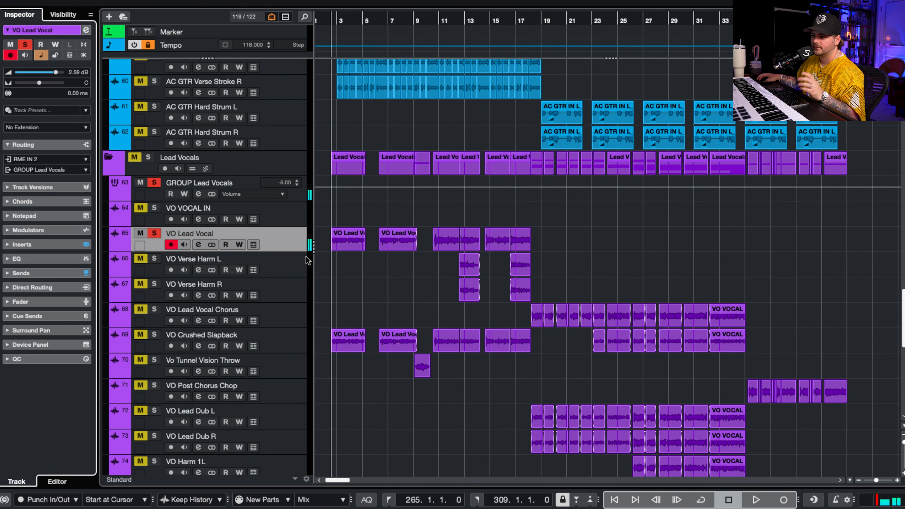
pyautogui.hscroll(-1, 362, 281)
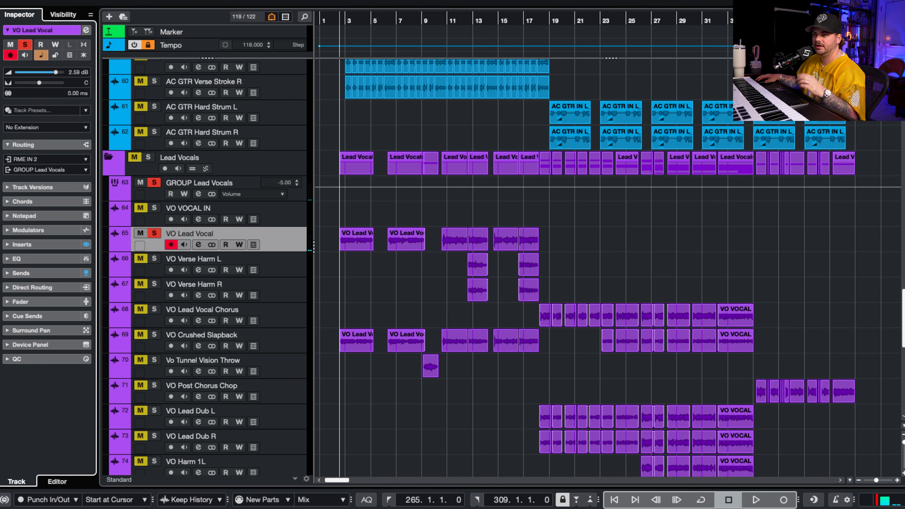
# Unsolo VO Lead Vocal, mute the verse clips on VO Crushed Slapback, and play the arrangement from bar 3.
pyautogui.press('s')
pyautogui.click(356, 345)
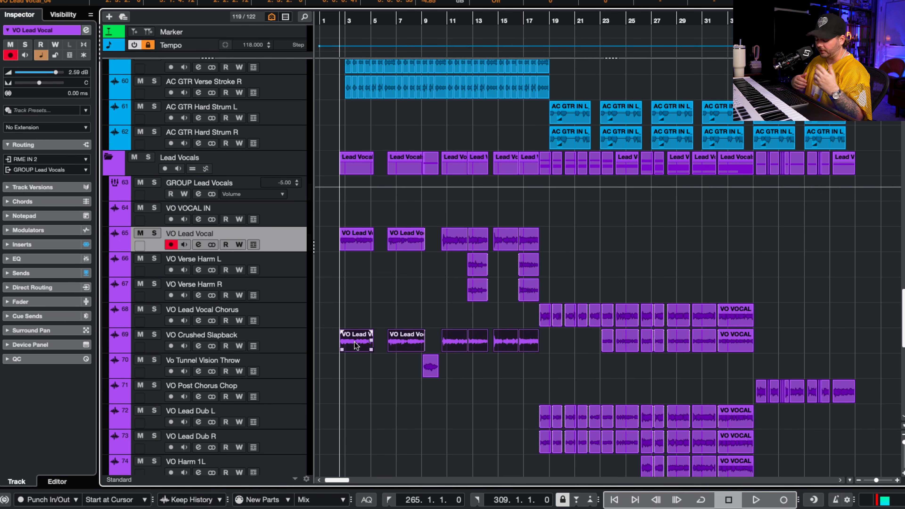
pyautogui.hotkey('shift', 'm')
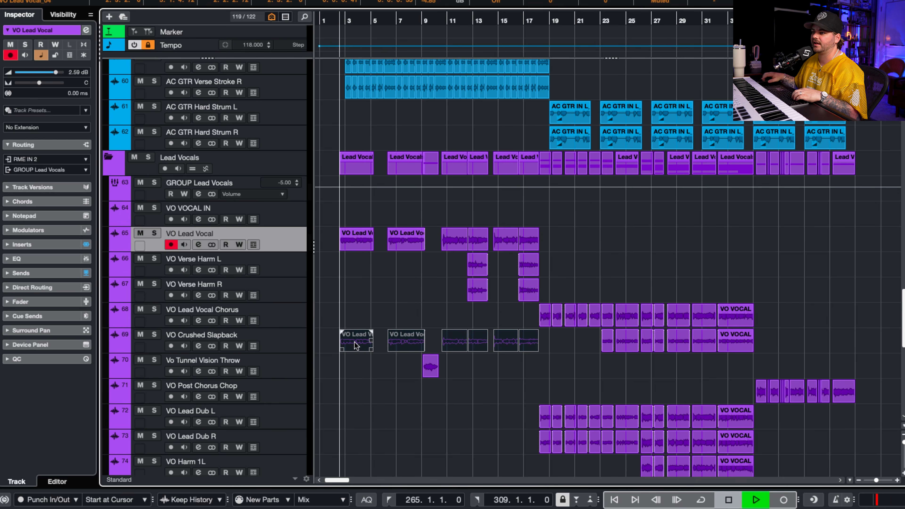
pyautogui.scroll(-2, 357, 272)
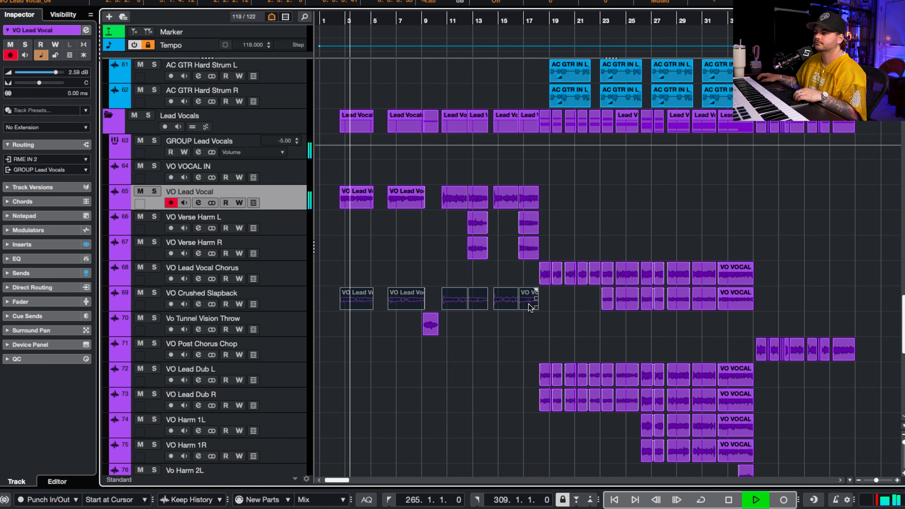
pyautogui.scroll(-1, 558, 301)
pyautogui.scroll(-1, 558, 302)
pyautogui.press('space')
# Unmute the verse clips on VO Crushed Slapback, solo the track and open its channel settings.
pyautogui.moveTo(552, 294); pyautogui.dragTo(355, 297)
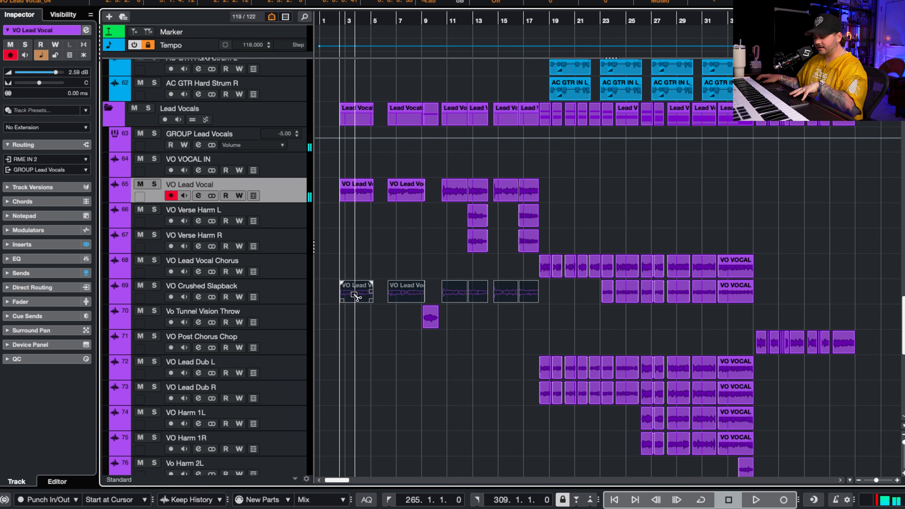
pyautogui.click(154, 285)
pyautogui.click(199, 297)
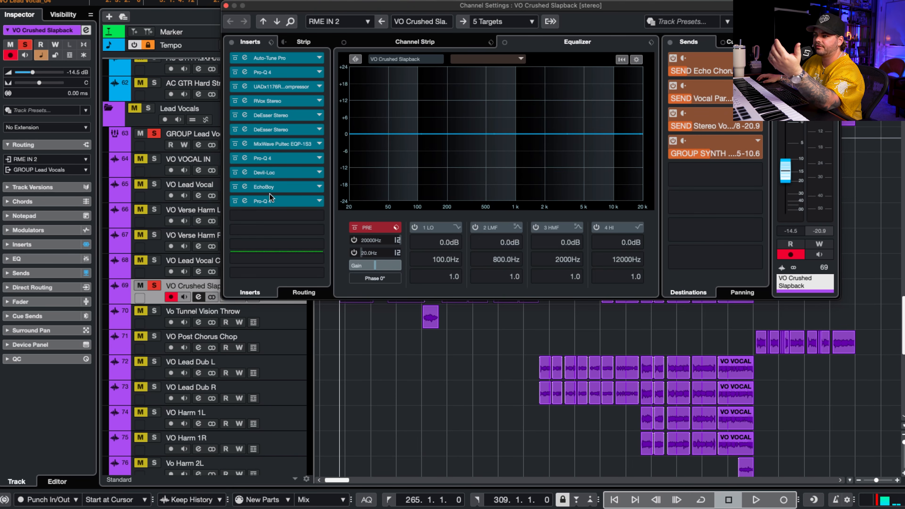
# Examine the Pro-Q 4 in insert 8 and the Devil-Loc on VO Crushed Slapback.
pyautogui.click(276, 160)
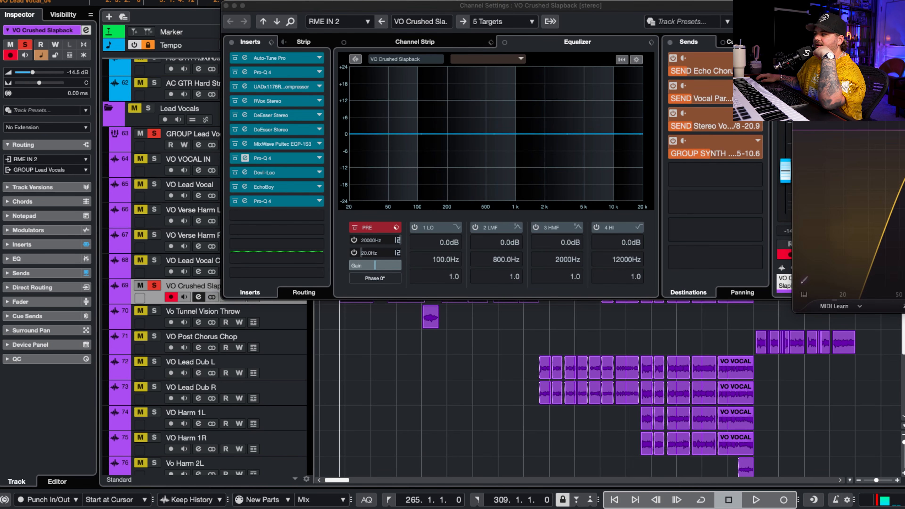
pyautogui.moveTo(904, 3); pyautogui.dragTo(293, 24)
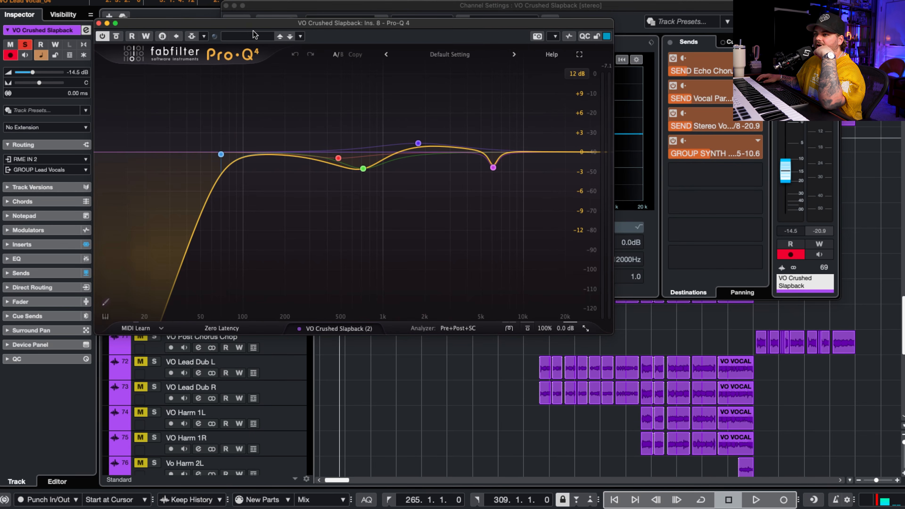
pyautogui.click(99, 23)
pyautogui.click(276, 175)
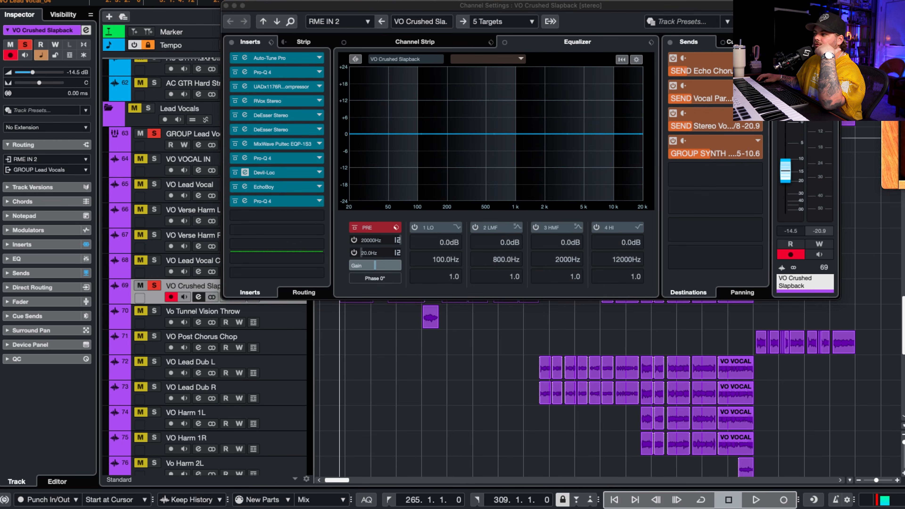
pyautogui.moveTo(904, 87); pyautogui.dragTo(503, 43)
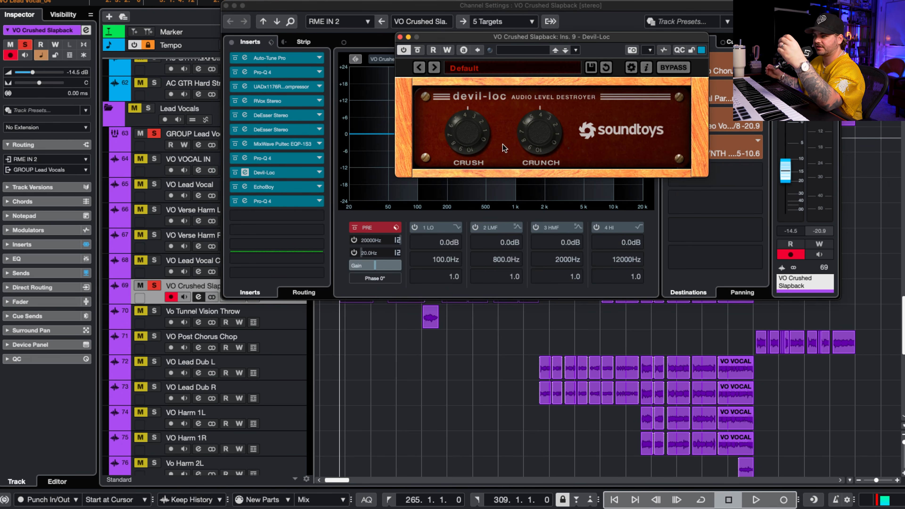
# Play VO Crushed Slapback with EchoBoy and the last Pro-Q 4 bypassed, re-enable EchoBoy during playback and examine its settings.
pyautogui.click(236, 201)
pyautogui.click(235, 187)
pyautogui.press('space')
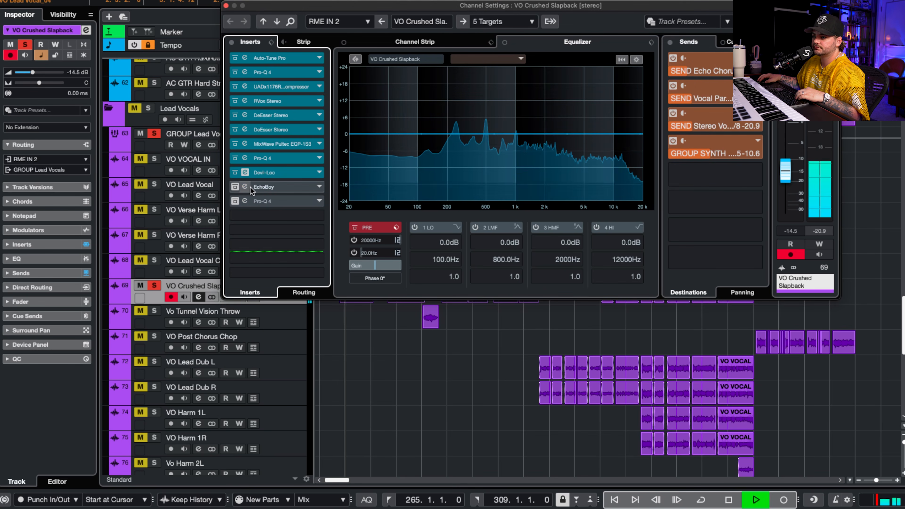
pyautogui.click(237, 187)
pyautogui.click(245, 187)
pyautogui.press('space')
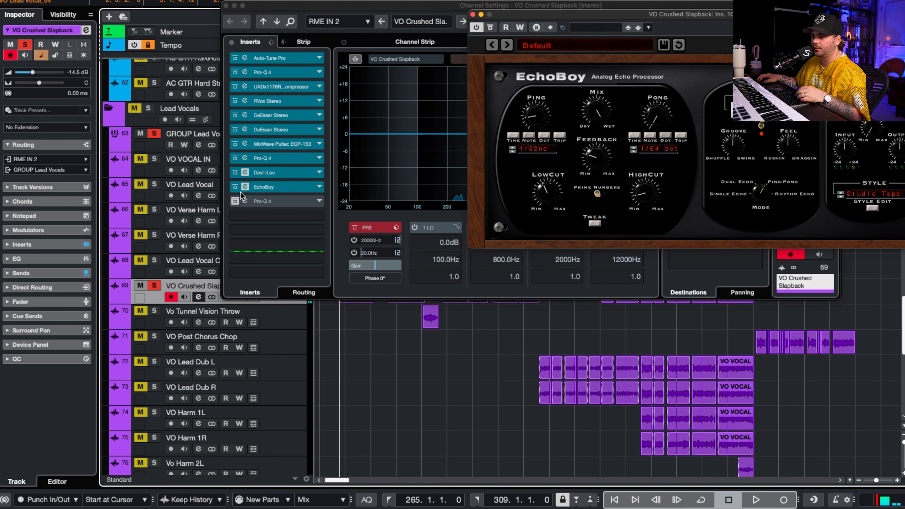
# Re-enable the last Pro-Q 4 on VO Crushed Slapback, check its curve, and close all plugin and channel windows.
pyautogui.click(236, 201)
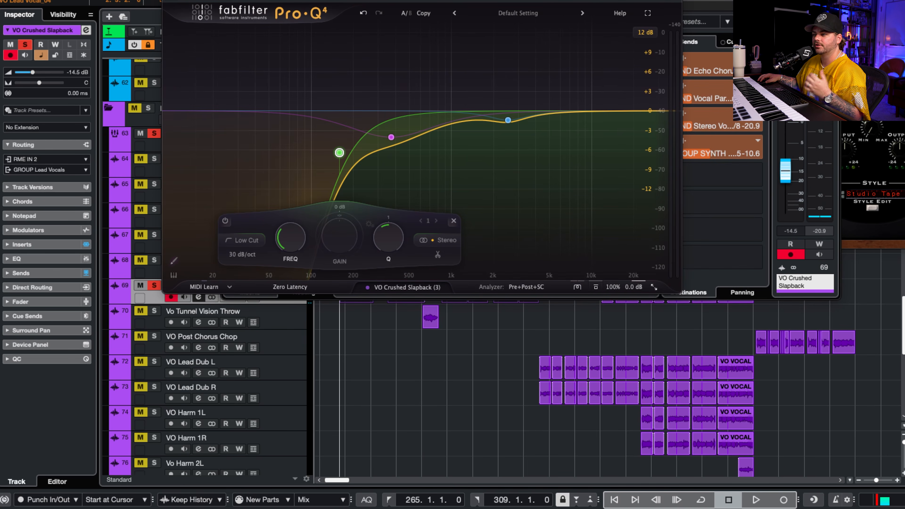
pyautogui.click(167, 1)
pyautogui.click(226, 6)
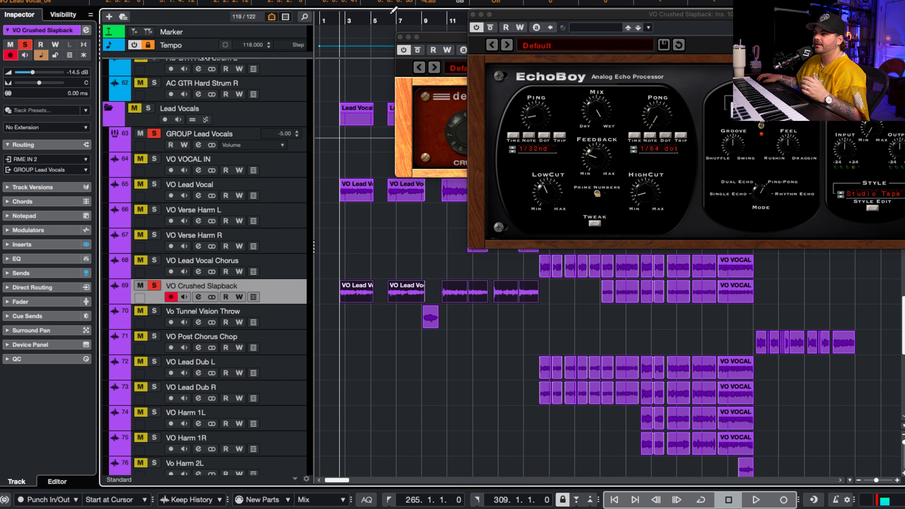
pyautogui.click(473, 14)
pyautogui.click(400, 37)
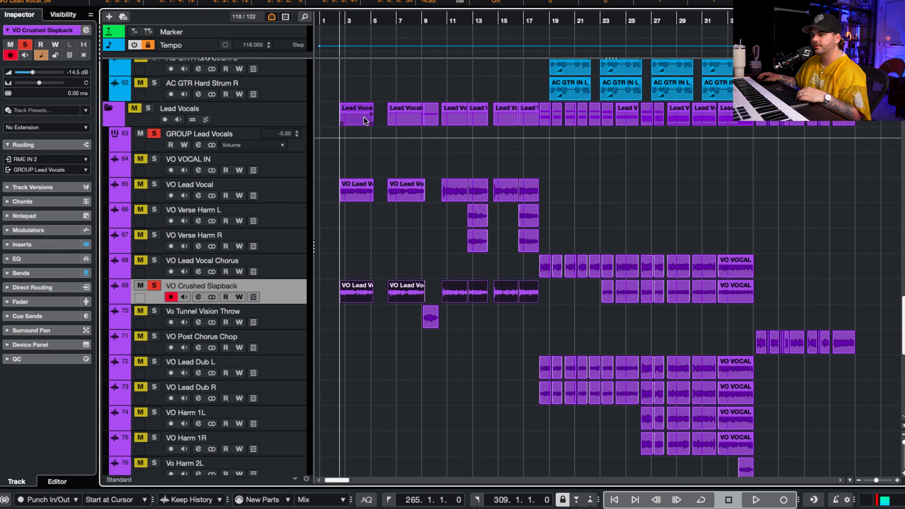
# Unsolo VO Crushed Slapback and set its volume to -13.9 dB while playing the full arrangement.
pyautogui.scroll(-1, 253, 268)
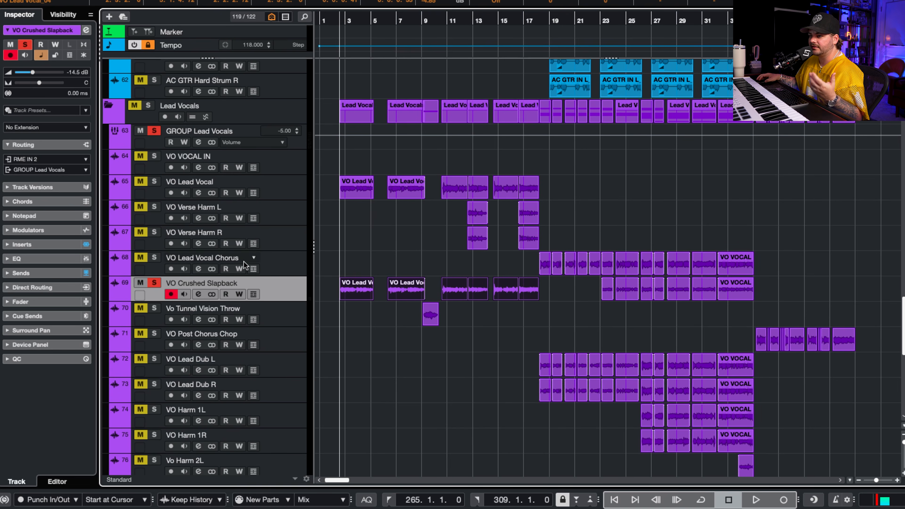
pyautogui.click(155, 283)
pyautogui.moveTo(32, 73)
pyautogui.mouseDown()
pyautogui.moveTo(44, 73)
pyautogui.moveTo(34, 75)
pyautogui.mouseUp()
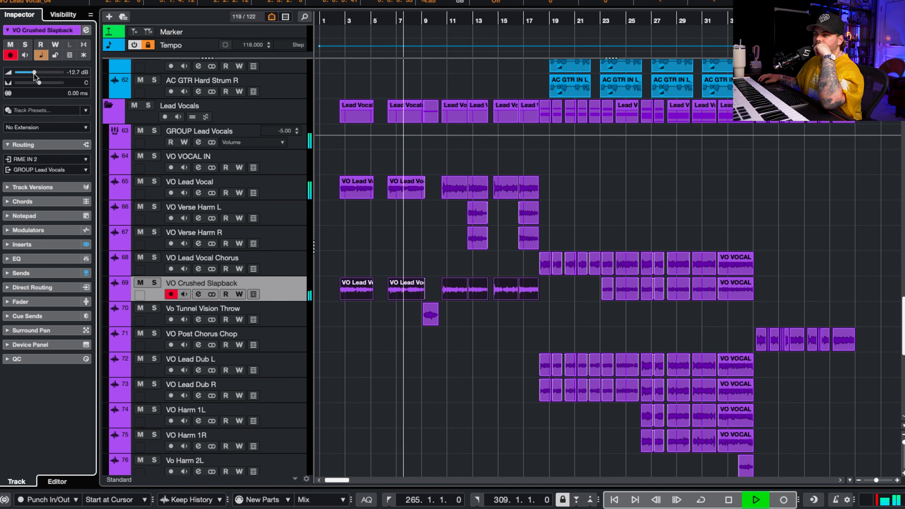
pyautogui.moveTo(34, 73); pyautogui.dragTo(33, 74)
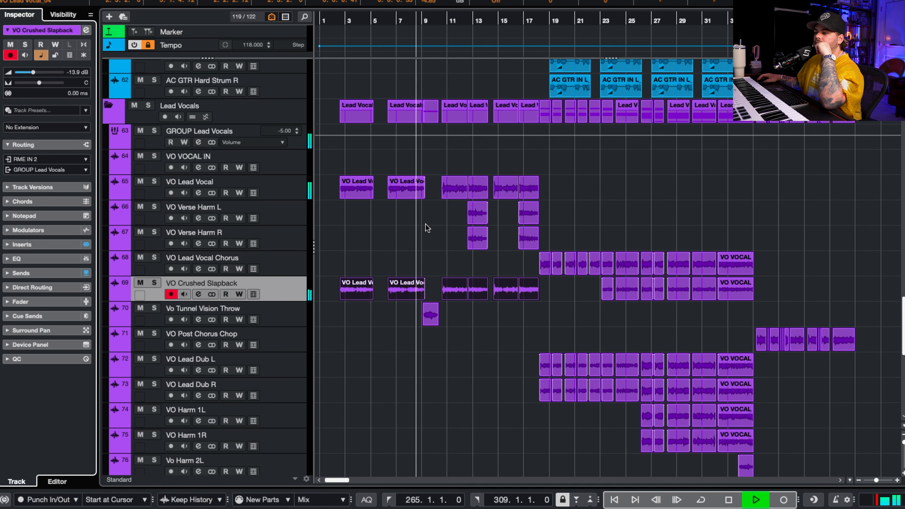
pyautogui.press('space')
# Solo Vo Tunnel Vision Throw and place the playback cursor at bar 9, just before its clip.
pyautogui.scroll(-5, 426, 223)
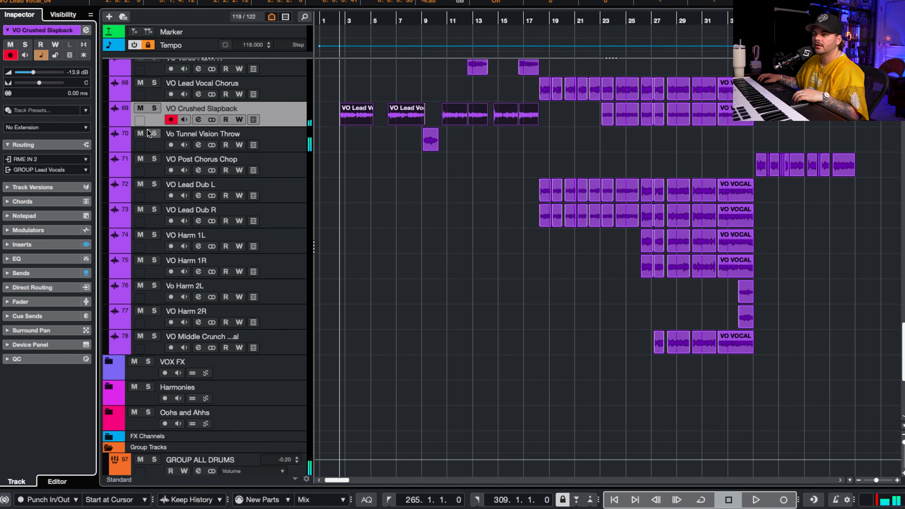
pyautogui.click(154, 133)
pyautogui.scroll(5, 412, 202)
pyautogui.click(448, 19)
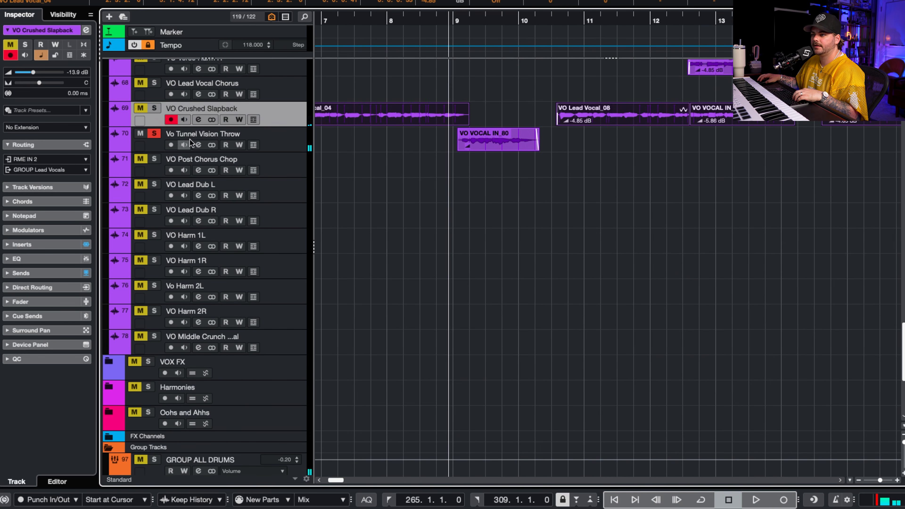
pyautogui.click(198, 143)
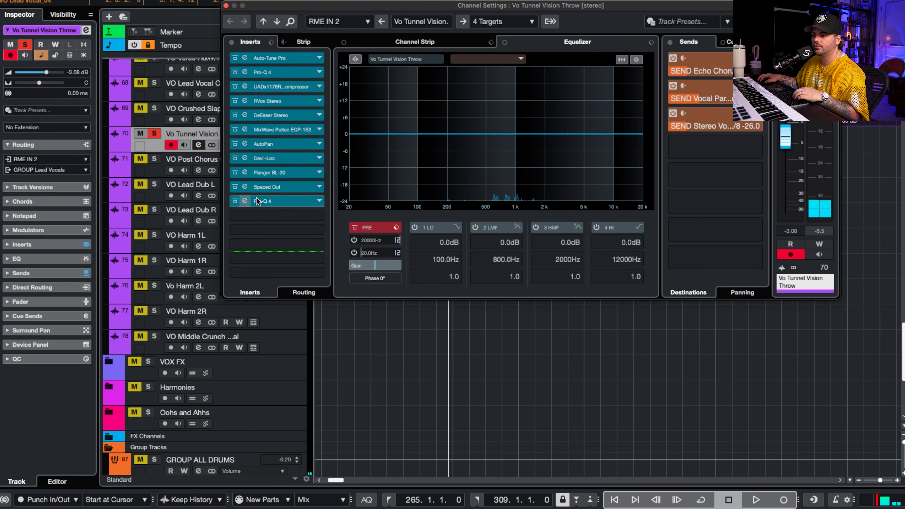
pyautogui.click(235, 172)
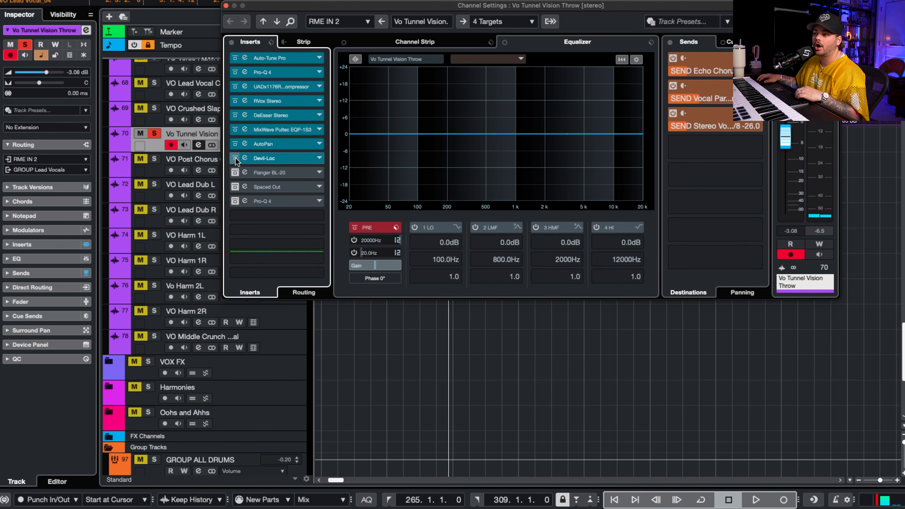
pyautogui.click(235, 158)
pyautogui.press('space')
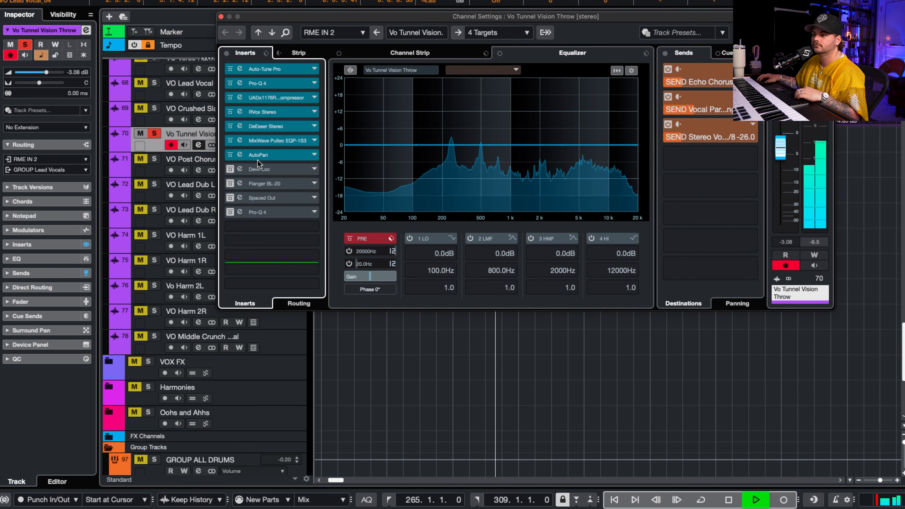
pyautogui.press('space')
# Re-enable Devil-Loc on Vo Tunnel Vision Throw, view its Crush and Crunch settings while playing the clip, and close the plugin.
pyautogui.click(232, 170)
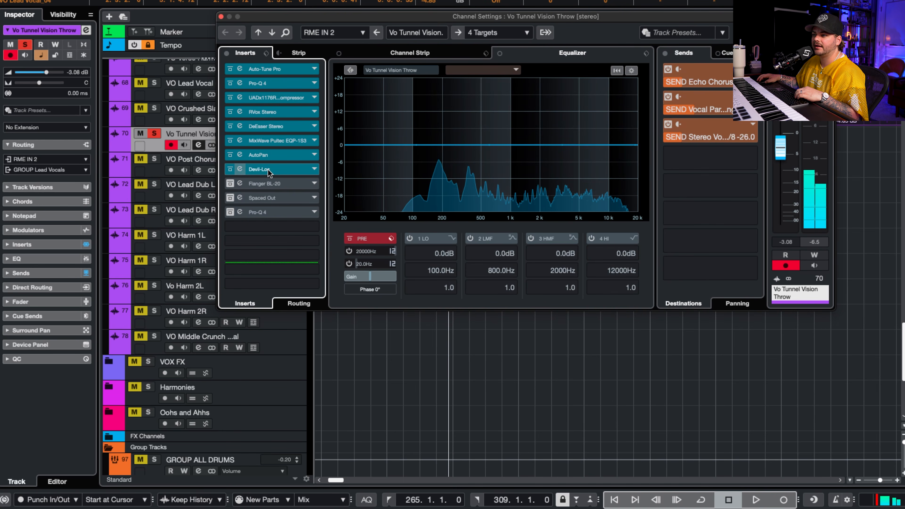
pyautogui.click(264, 170)
pyautogui.press('space')
pyautogui.moveTo(344, 41); pyautogui.dragTo(343, 42)
pyautogui.press('space')
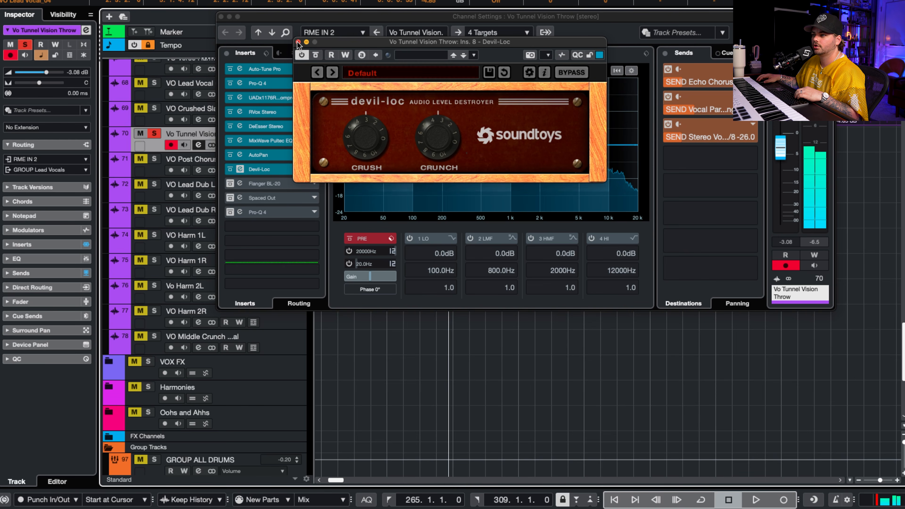
pyautogui.click(298, 41)
# Re-enable Flanger BL-20 on Vo Tunnel Vision Throw and play the soloed clip with it.
pyautogui.click(229, 183)
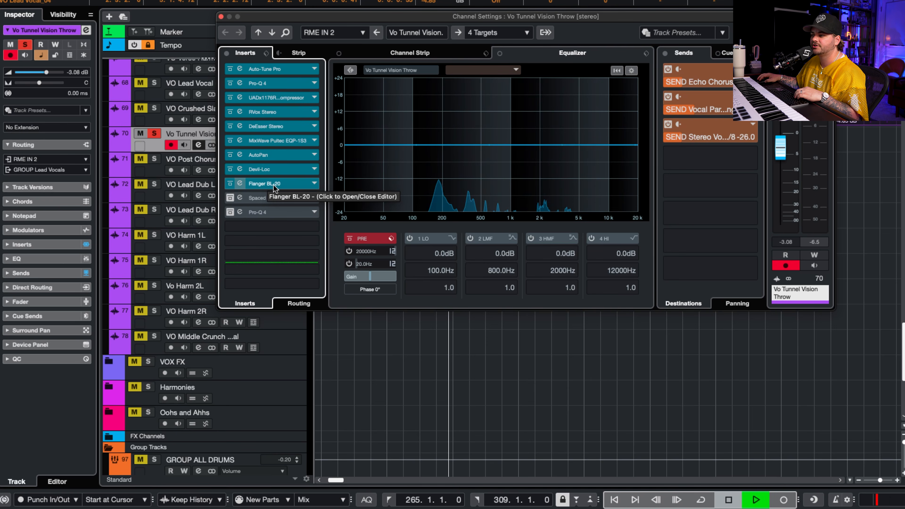
pyautogui.press('space')
pyautogui.click(231, 198)
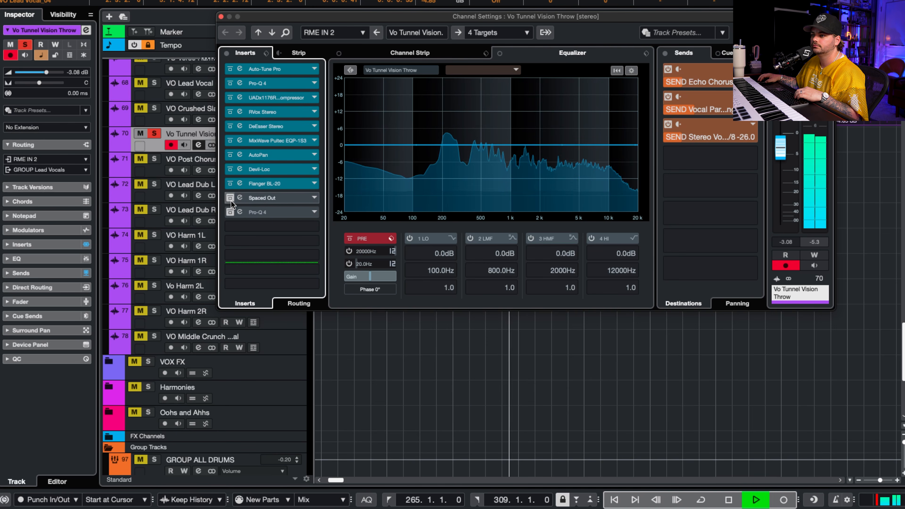
# Re-enable the last Pro-Q 4 on Vo Tunnel Vision Throw and examine its band-pass filter curve while playing the clip.
pyautogui.click(229, 212)
pyautogui.press('space')
pyautogui.click(270, 213)
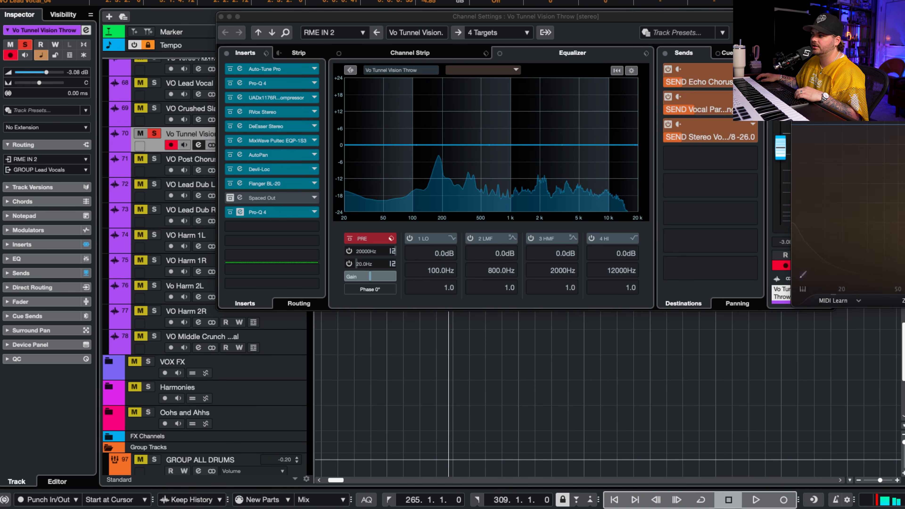
pyautogui.press('space')
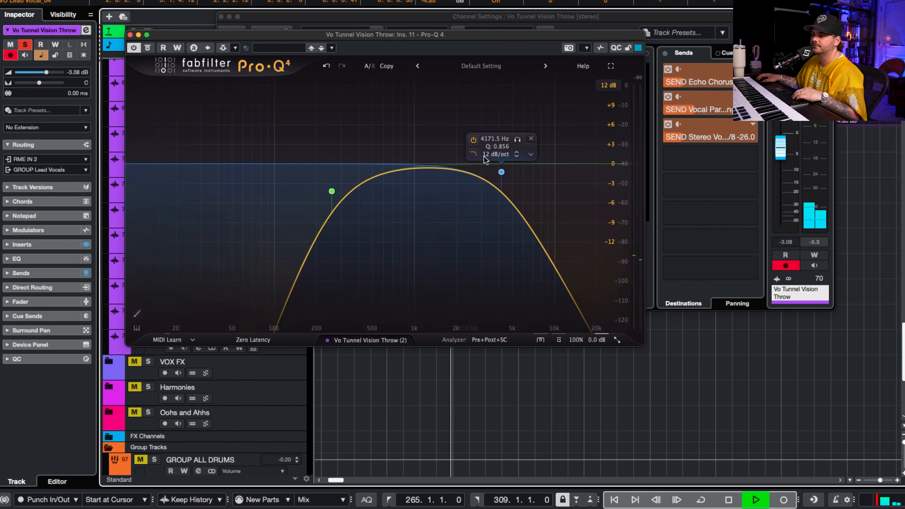
pyautogui.moveTo(496, 154); pyautogui.dragTo(496, 146)
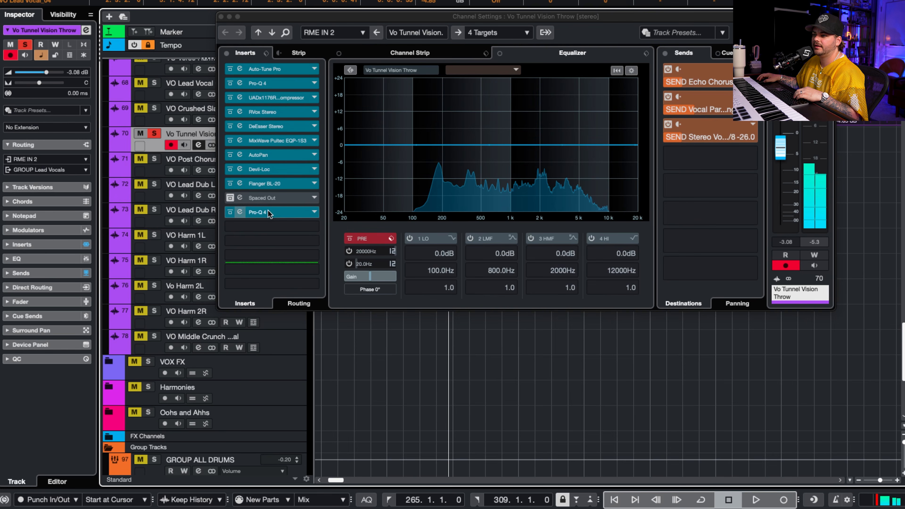
# Re-enable Spaced Out on Vo Tunnel Vision Throw and play the clip with its plugin window moved into view.
pyautogui.click(230, 198)
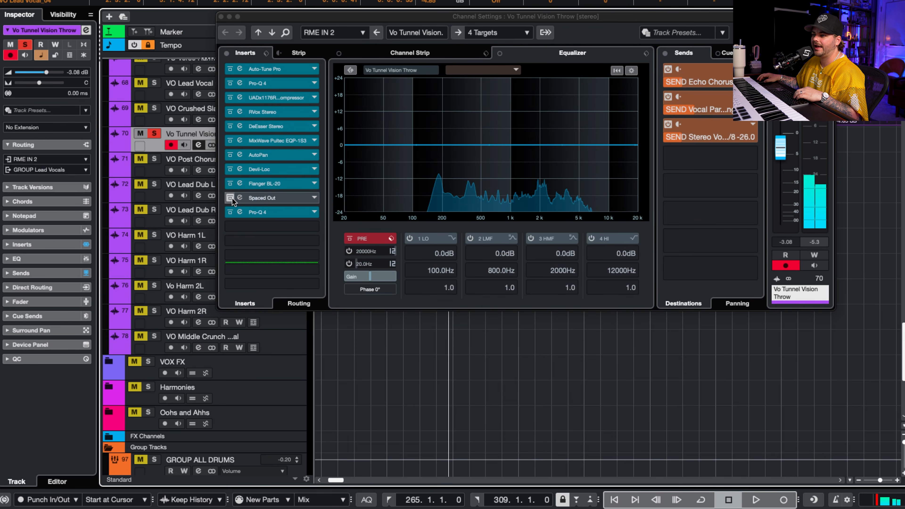
pyautogui.click(251, 197)
pyautogui.moveTo(876, 34); pyautogui.dragTo(238, 70)
pyautogui.press('space')
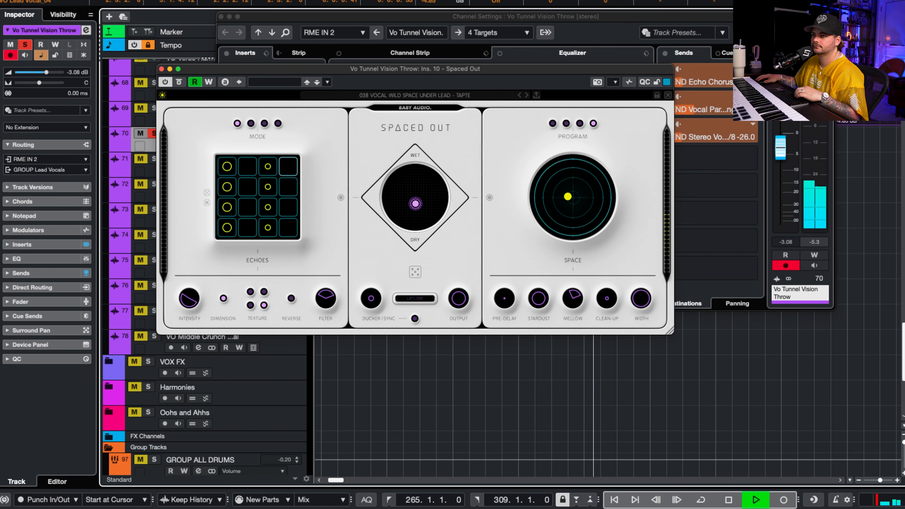
pyautogui.press('space')
# Unsolo Vo Tunnel Vision Throw and close the Spaced Out and channel settings windows.
pyautogui.click(154, 133)
pyautogui.moveTo(165, 66); pyautogui.dragTo(165, 65)
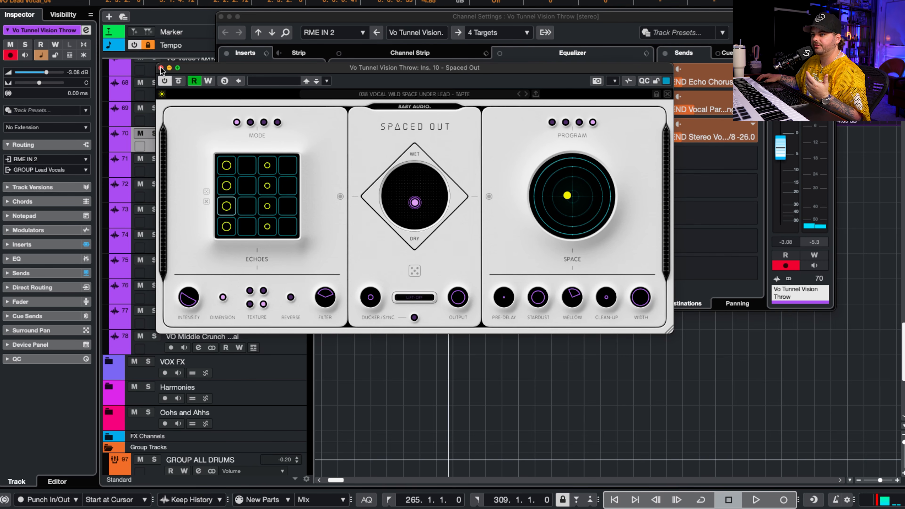
pyautogui.click(161, 67)
pyautogui.click(221, 16)
# Play the full arrangement from around bar 9 through the first VO Verse Harm L and R clips, following the lead vocal tracks.
pyautogui.press('space')
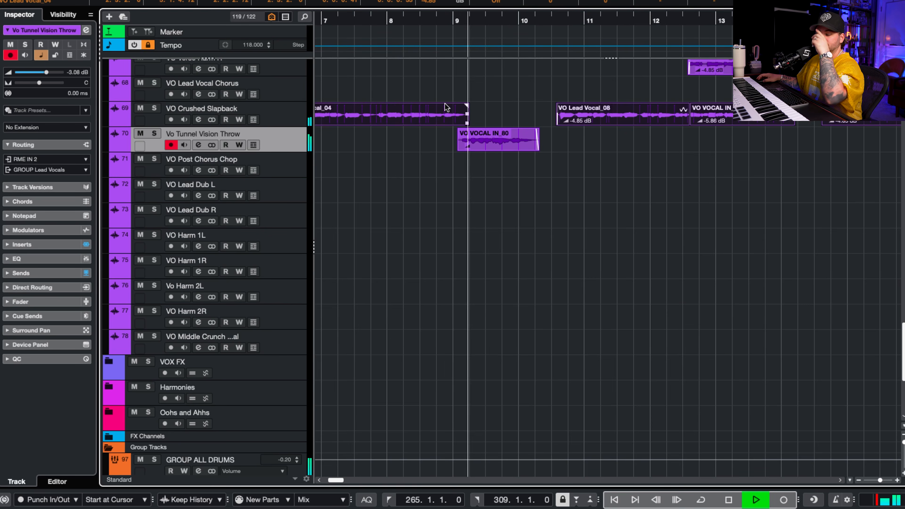
pyautogui.scroll(2, 450, 110)
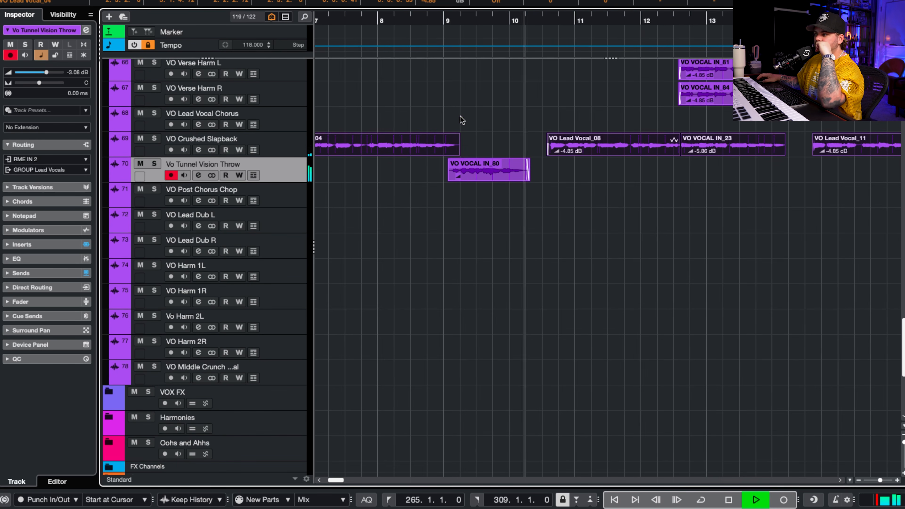
pyautogui.scroll(5, 495, 114)
pyautogui.hscroll(3, 495, 113)
pyautogui.scroll(1, 496, 114)
pyautogui.hscroll(1, 495, 114)
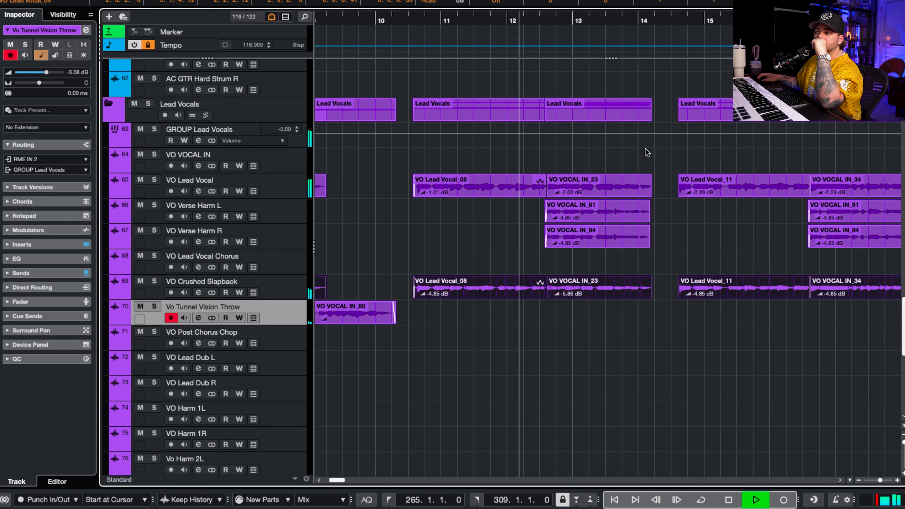
pyautogui.hscroll(1, 655, 175)
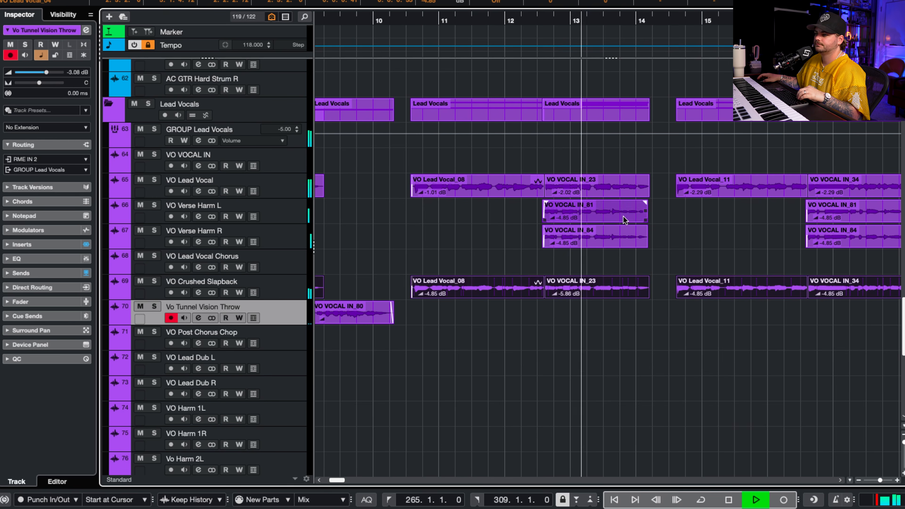
pyautogui.scroll(-5, 624, 218)
pyautogui.press('space')
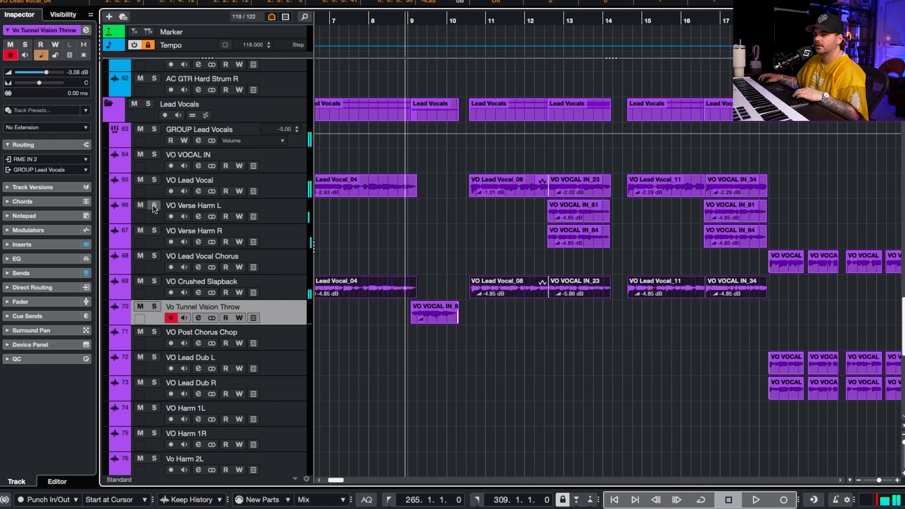
# Solo VO Verse Harm L and VO Verse Harm R and play their first clips from just after bar 12.
pyautogui.moveTo(155, 209); pyautogui.dragTo(154, 231)
pyautogui.click(537, 18)
pyautogui.press('space')
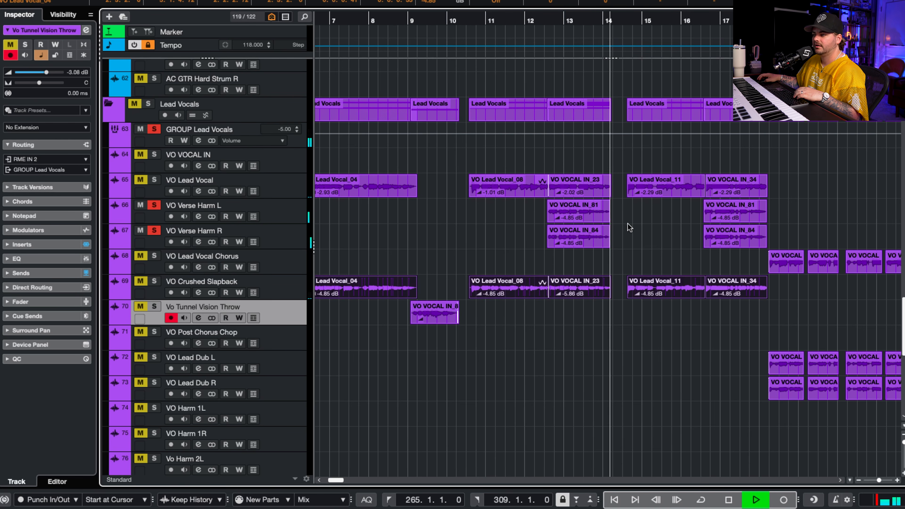
pyautogui.press('space')
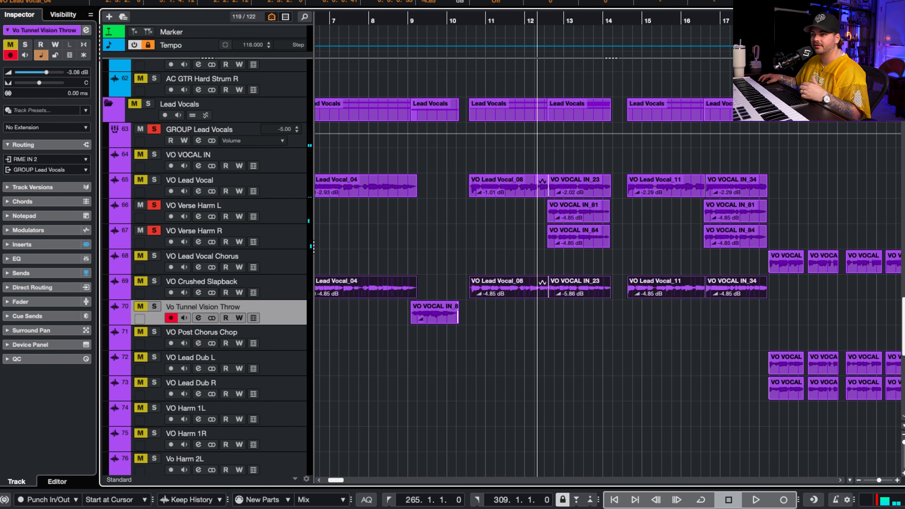
# Clear the solo on the verse harmonies and play the full arrangement from just after bar 12 to bar 17.
pyautogui.hotkey('shift', 's')
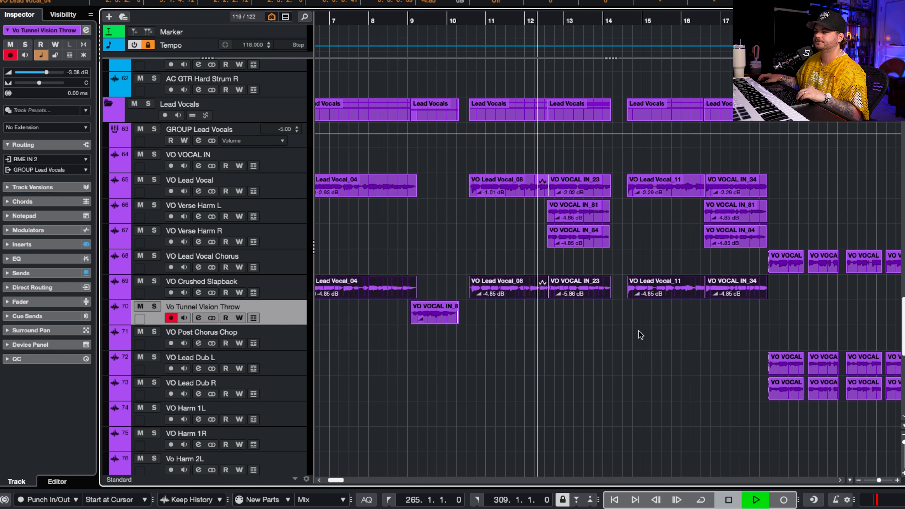
pyautogui.scroll(-3, 626, 324)
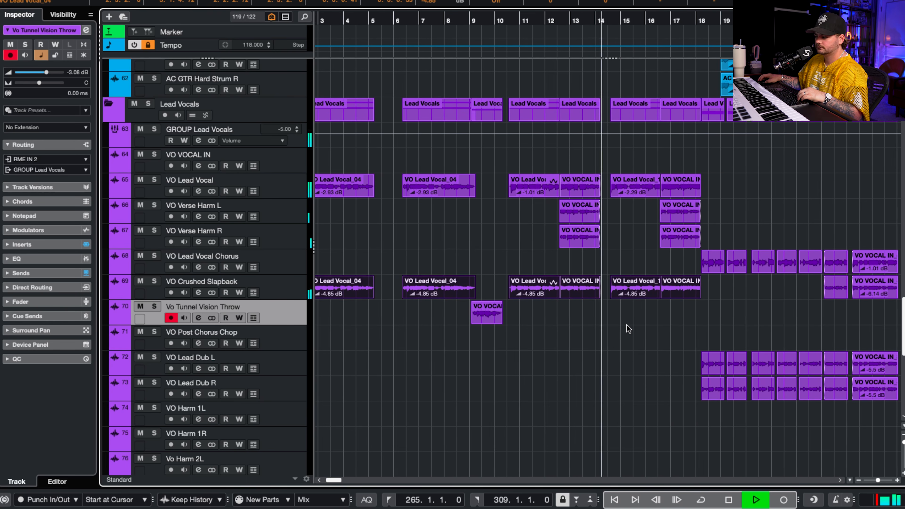
pyautogui.hscroll(1, 627, 325)
pyautogui.hscroll(5, 628, 325)
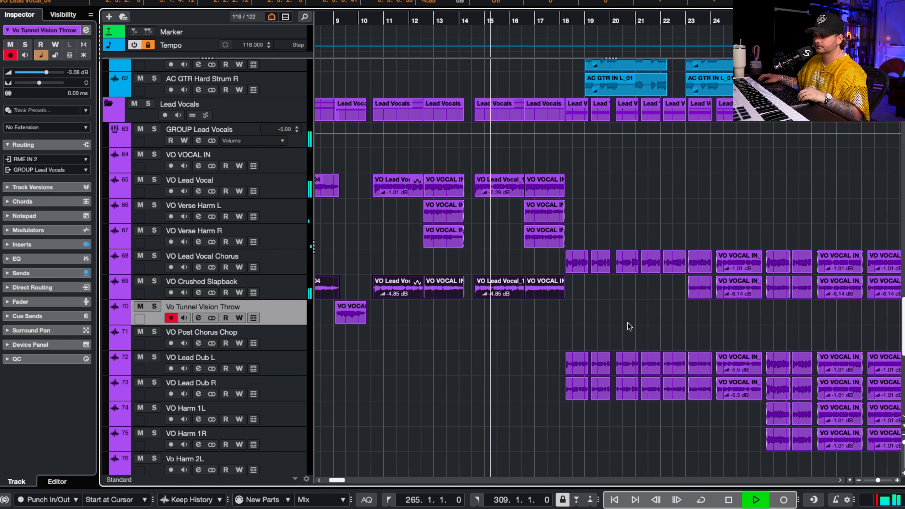
pyautogui.scroll(-5, 585, 318)
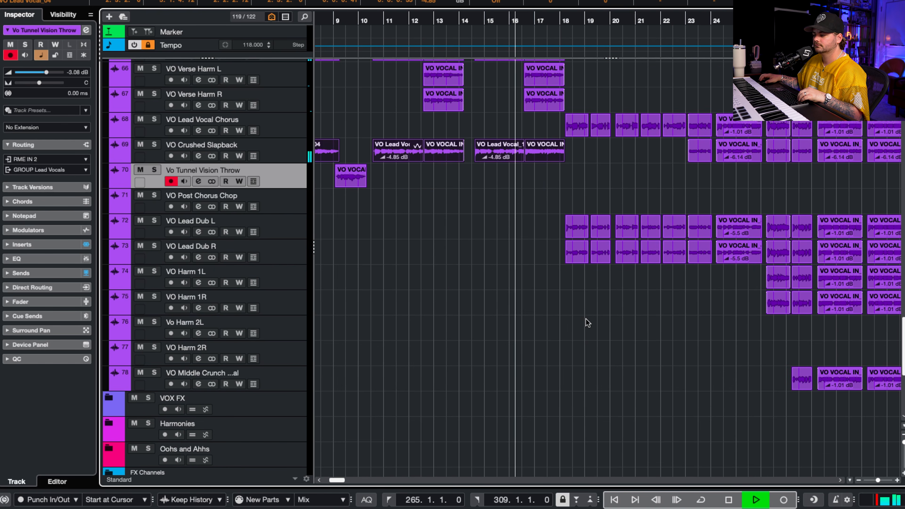
pyautogui.scroll(4, 585, 319)
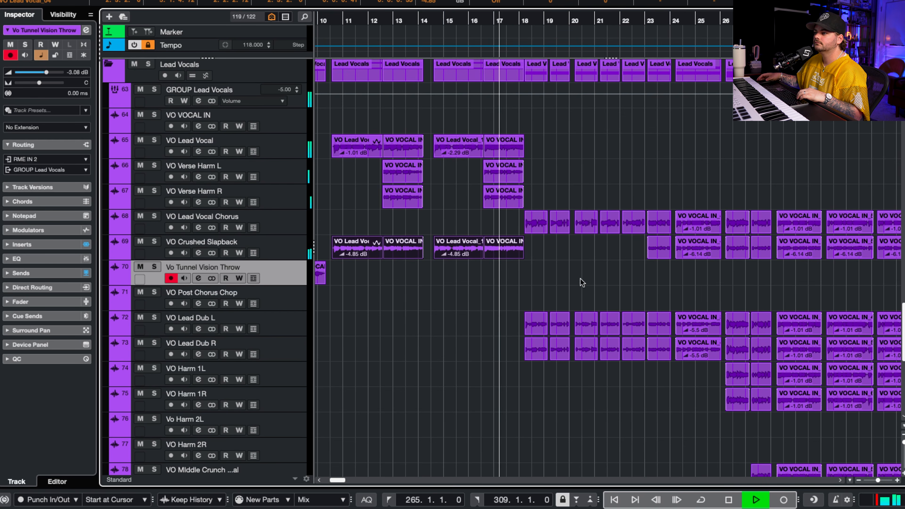
pyautogui.press('space')
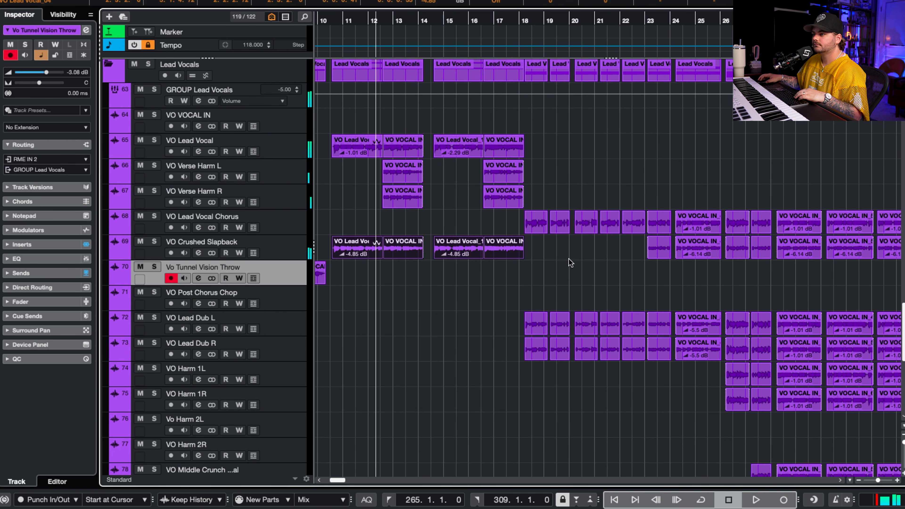
# Play the chorus from just before bar 18, selecting the opening VO Lead Dub L and R clips and the first VO Lead Vocal Chorus clips.
pyautogui.click(519, 19)
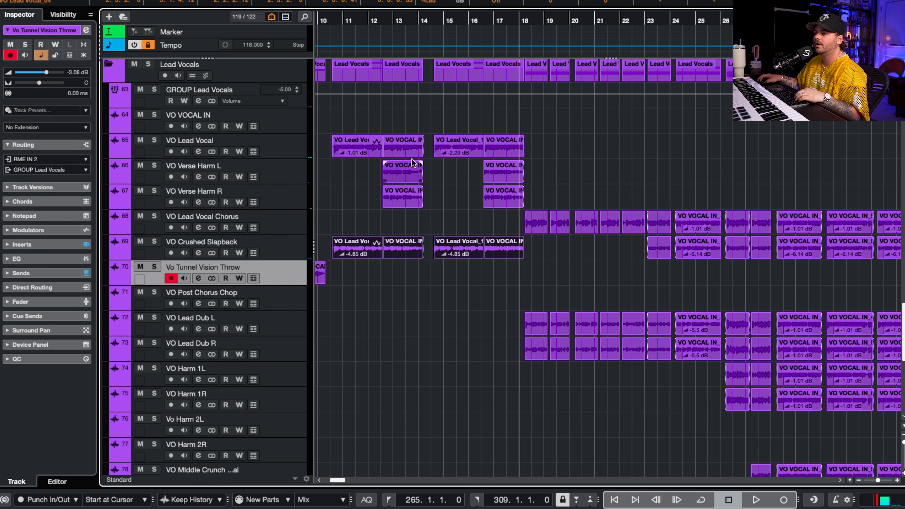
pyautogui.moveTo(497, 310); pyautogui.dragTo(672, 390)
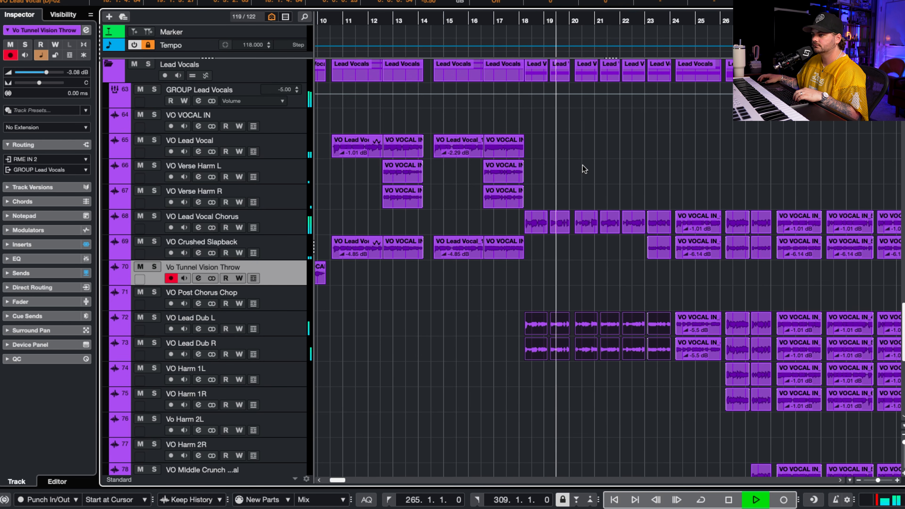
pyautogui.click(514, 228)
pyautogui.scroll(1, 513, 228)
pyautogui.moveTo(624, 231); pyautogui.dragTo(633, 227)
pyautogui.scroll(-5, 633, 227)
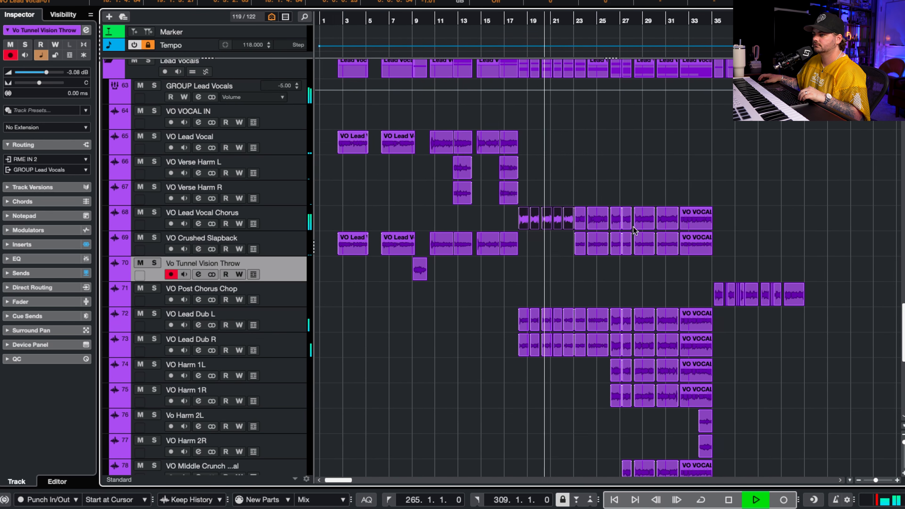
pyautogui.scroll(5, 562, 185)
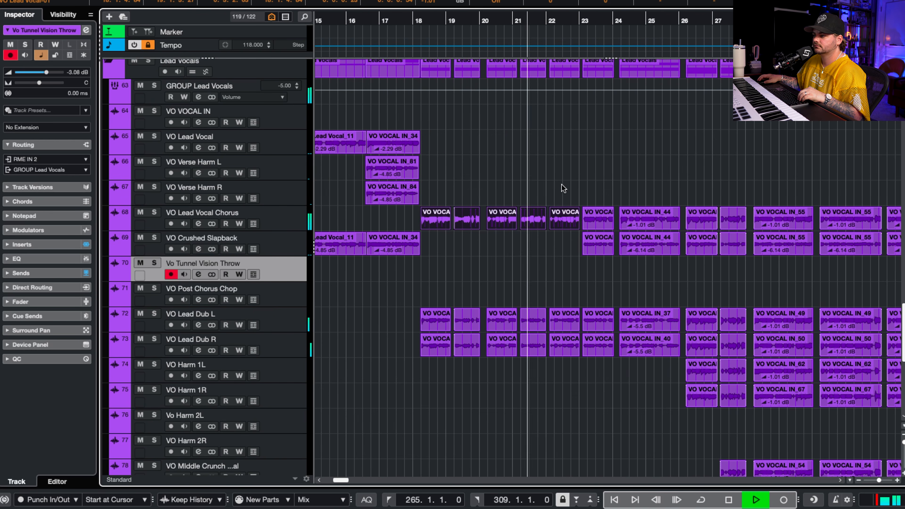
pyautogui.hscroll(-1, 562, 185)
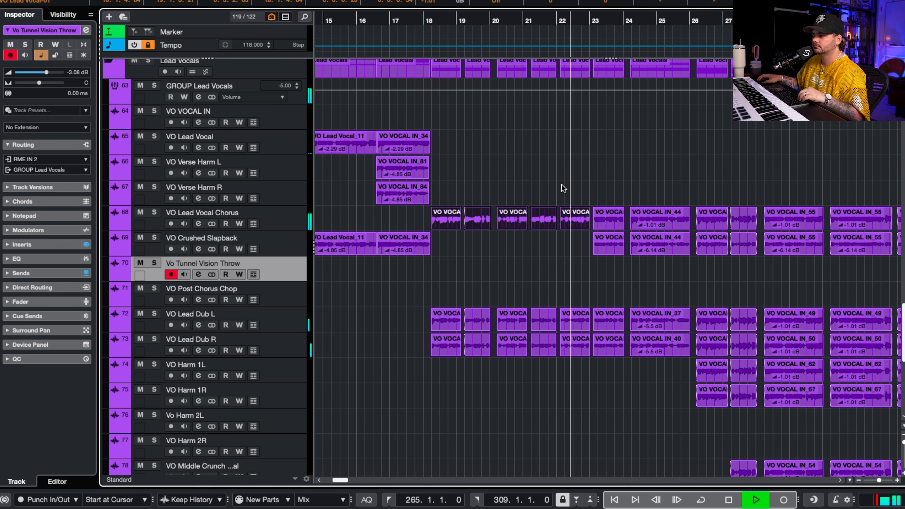
# Toggle solo on and off for VO Crushed Slapback, and play the full arrangement from just before its chorus clips at bar 23.
pyautogui.click(154, 238)
pyautogui.press('space')
pyautogui.click(154, 238)
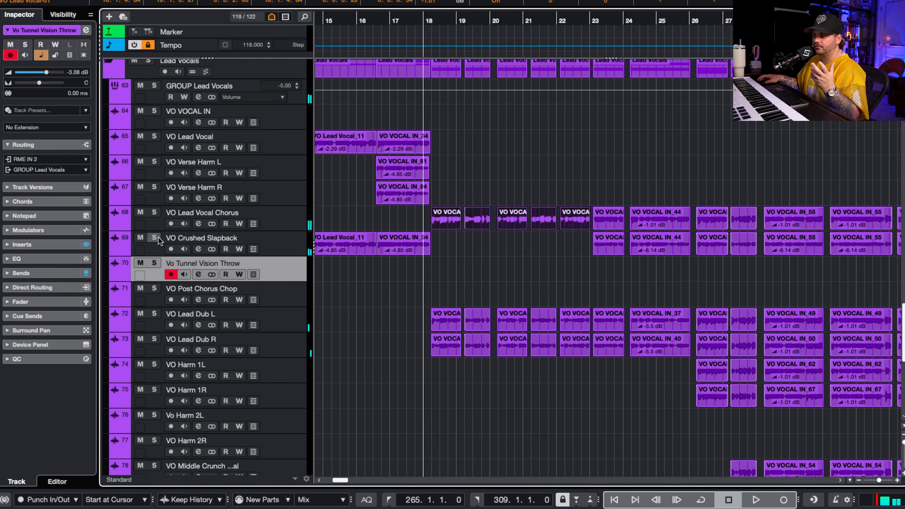
pyautogui.click(592, 23)
pyautogui.press('space')
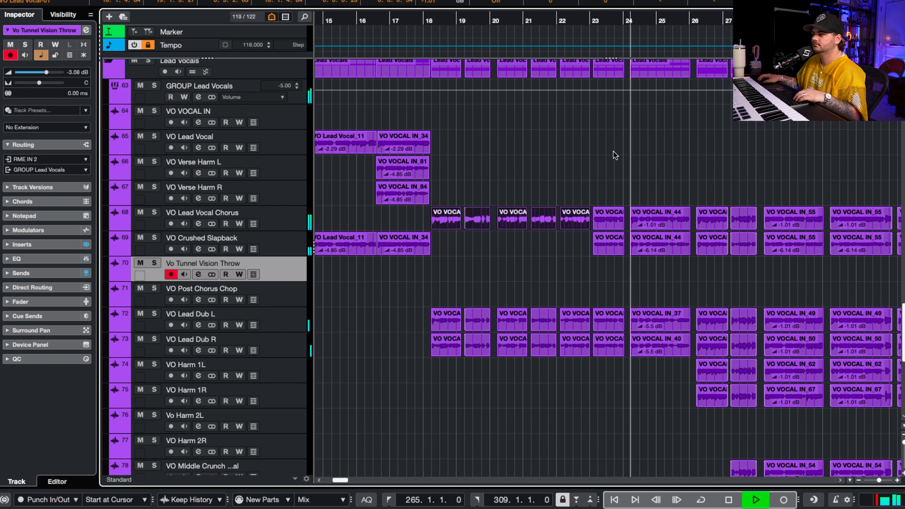
pyautogui.hscroll(3, 710, 161)
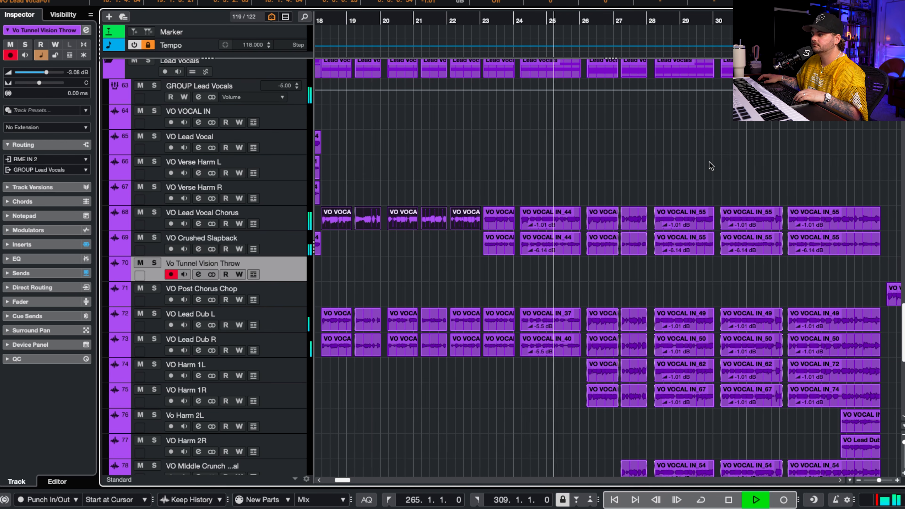
pyautogui.hscroll(1, 710, 161)
pyautogui.hscroll(1, 710, 161)
pyautogui.press('space')
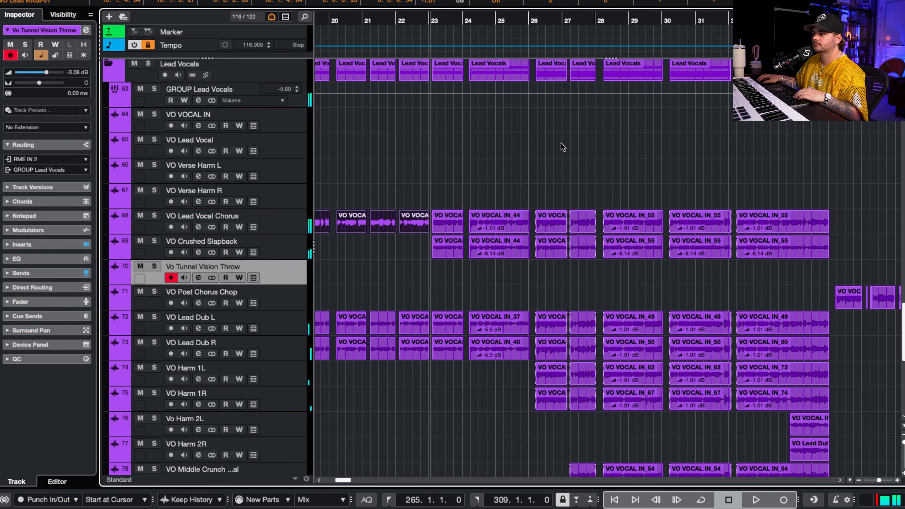
# Solo VO Lead Vocal Chorus with VO Lead Dub L and R, and play them from just before bar 26.
pyautogui.click(157, 217)
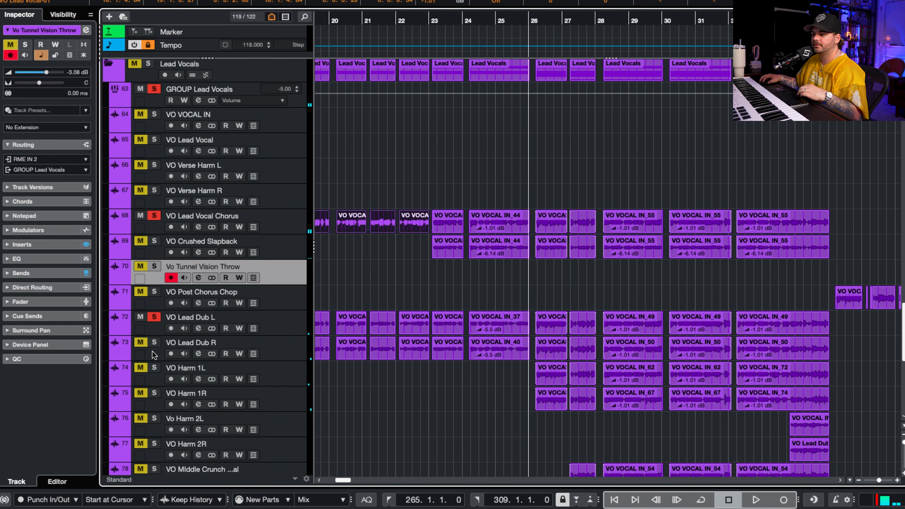
pyautogui.click(154, 343)
pyautogui.press('space')
pyautogui.scroll(3, 497, 283)
pyautogui.scroll(-4, 552, 284)
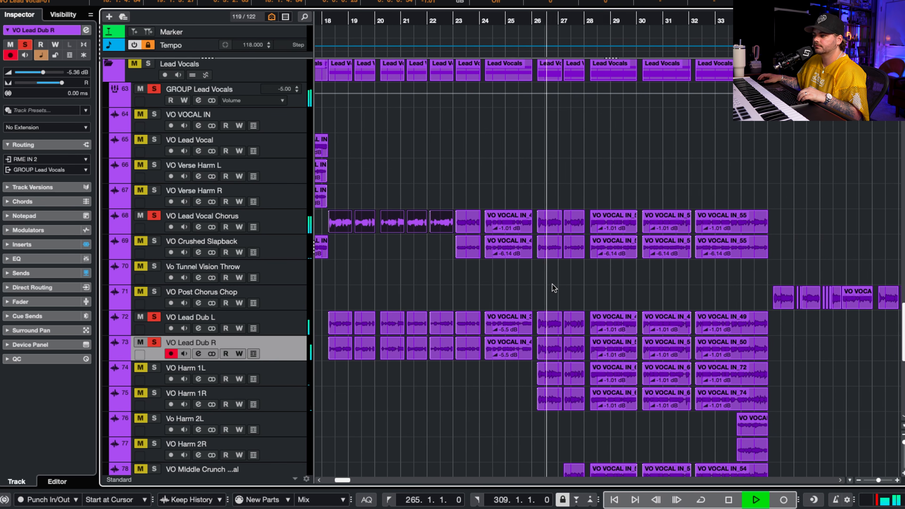
pyautogui.scroll(-1, 557, 286)
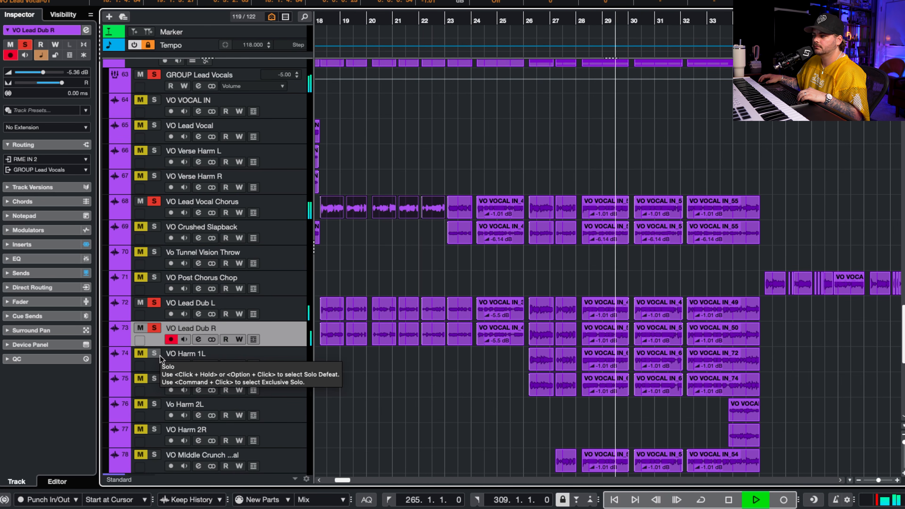
pyautogui.press('space')
# Solo VO Harm 1L and 1R without the lead and doubles, and play from bar 26, adding Vo Harm 2L and 2R to the solo.
pyautogui.click(154, 353)
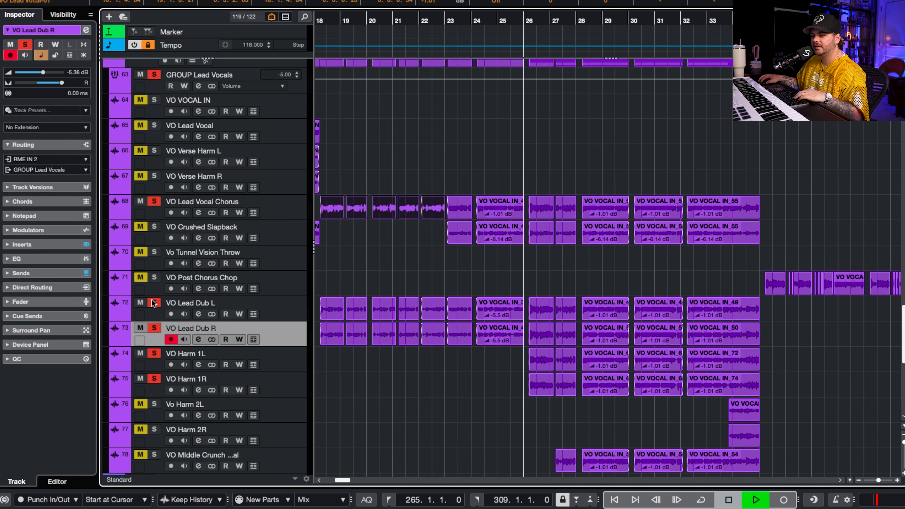
pyautogui.click(152, 306)
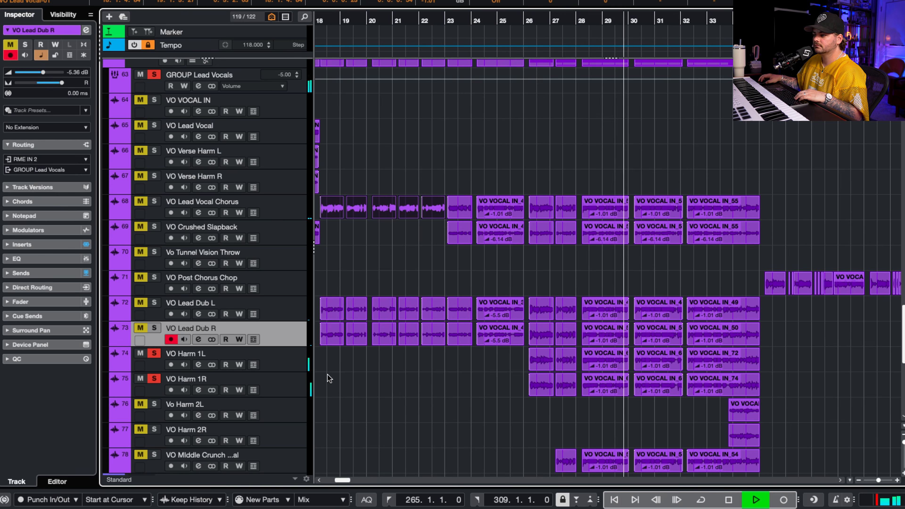
pyautogui.scroll(-4, 378, 367)
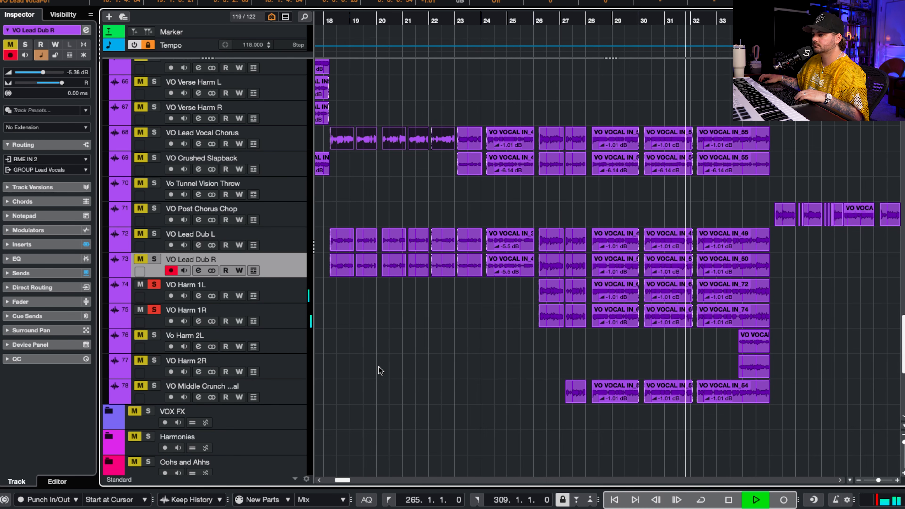
pyautogui.click(154, 335)
pyautogui.click(153, 357)
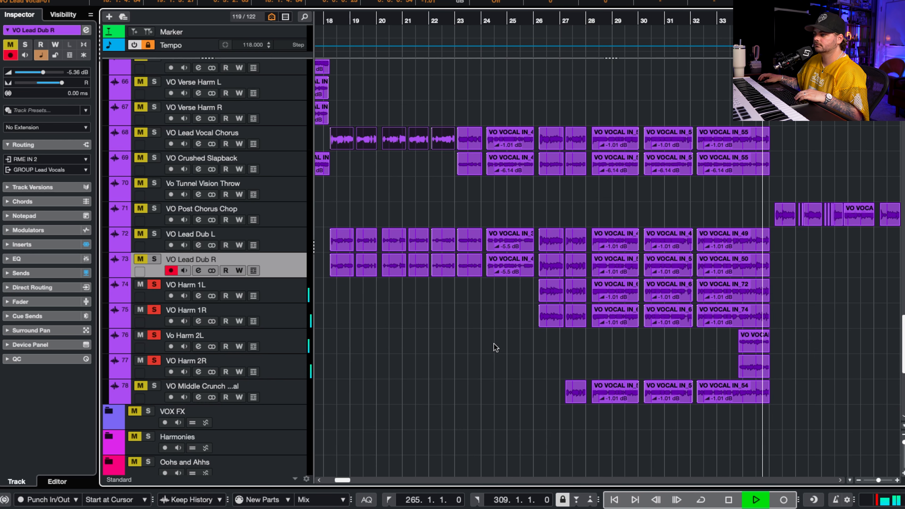
pyautogui.press('space')
pyautogui.click(478, 346)
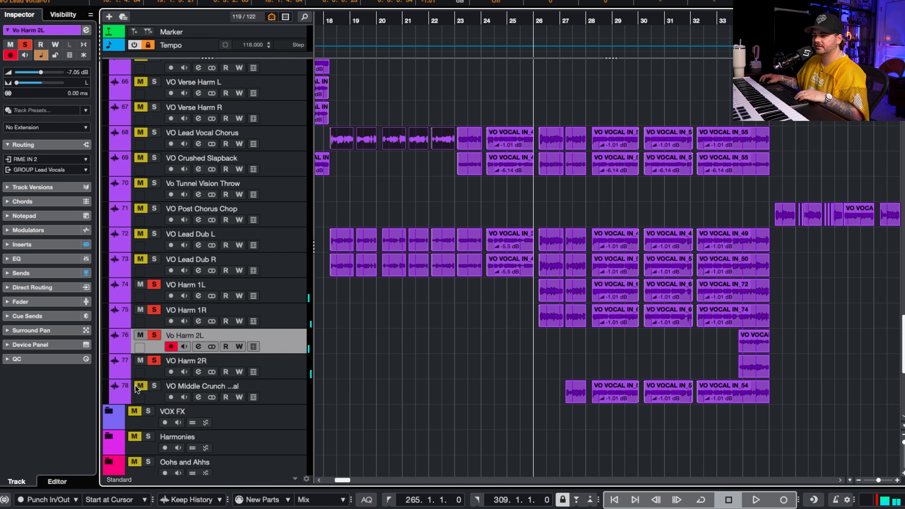
# Solo only the VO Middle Crunch vocal track and play it from just before bar 27.
pyautogui.click(152, 361)
pyautogui.click(150, 303)
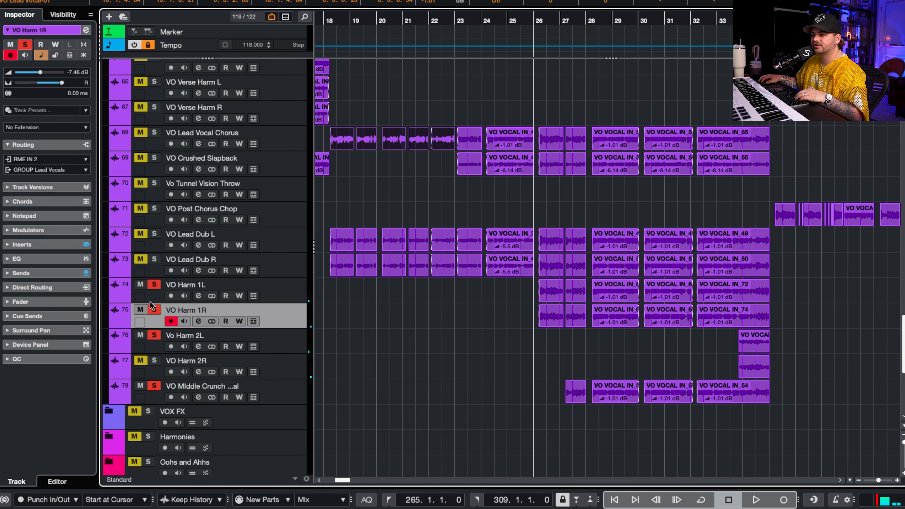
pyautogui.click(157, 336)
pyautogui.click(292, 398)
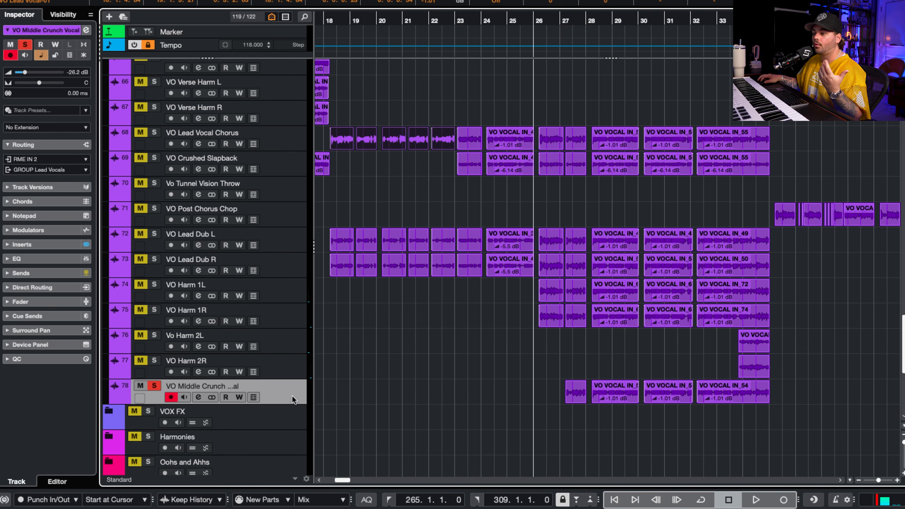
pyautogui.click(560, 22)
pyautogui.press('space')
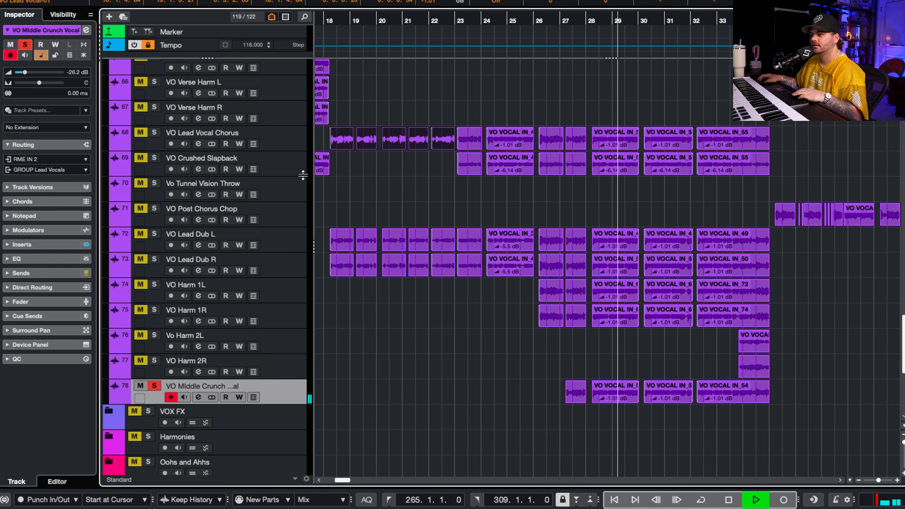
pyautogui.press('space')
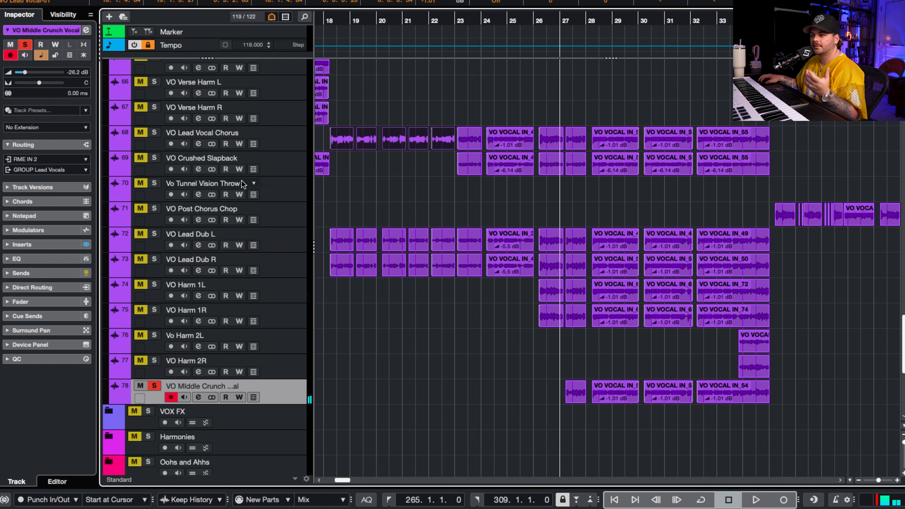
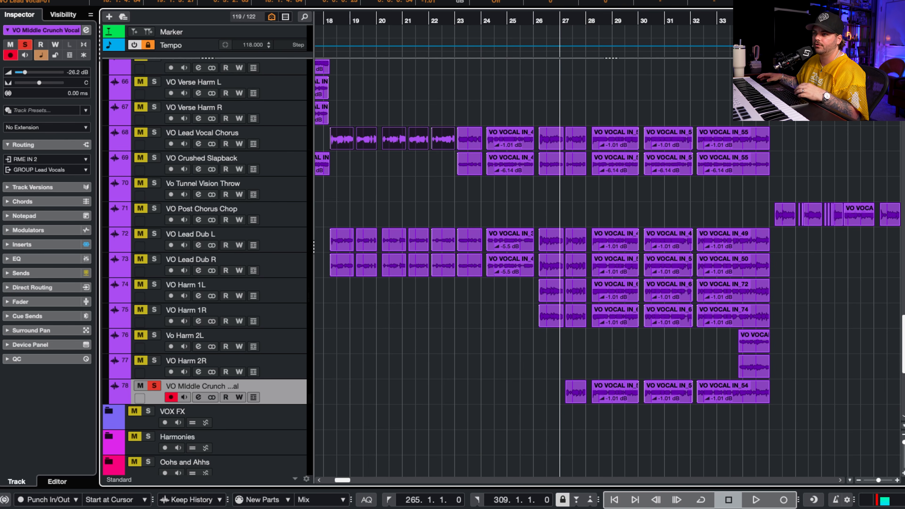
# Replace the single-track solo with the whole Lead Vocals folder and play its combined chorus layers up to bar 35.
pyautogui.press('s')
pyautogui.scroll(8, 264, 144)
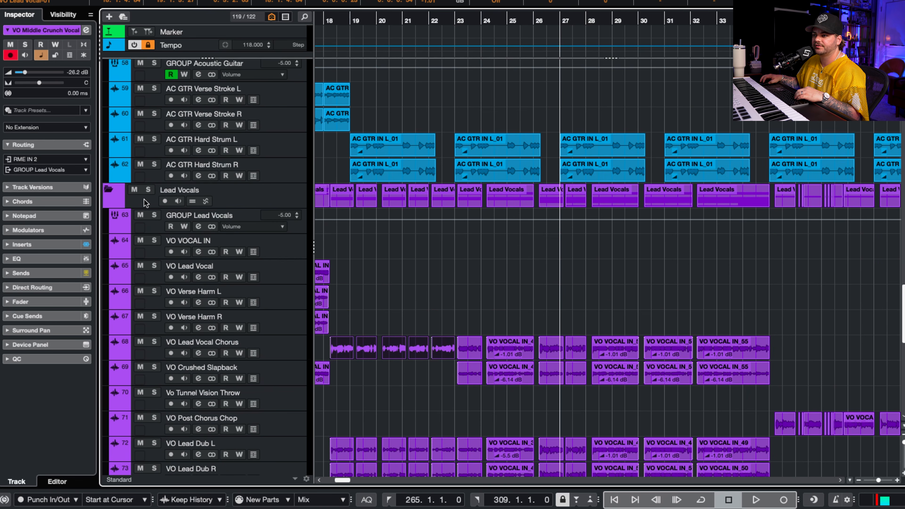
pyautogui.click(148, 189)
pyautogui.press('space')
pyautogui.scroll(-2, 509, 263)
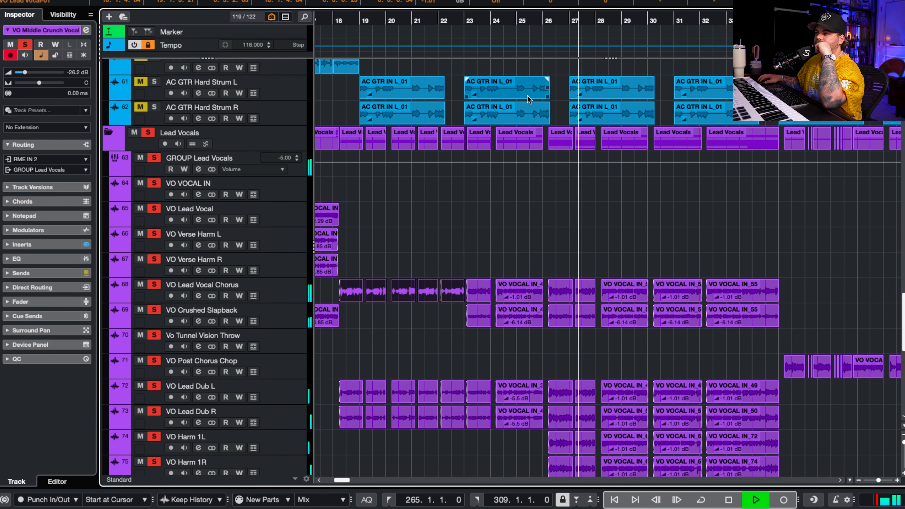
pyautogui.scroll(-1, 636, 251)
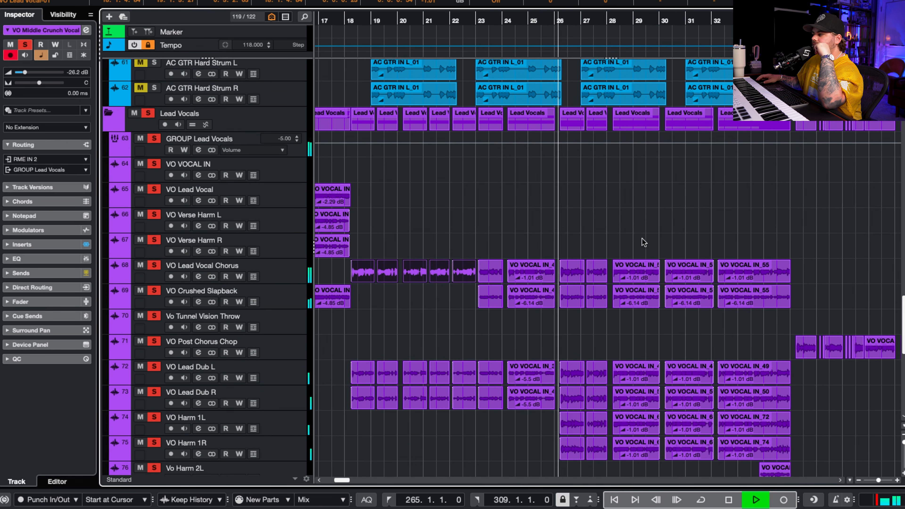
pyautogui.scroll(-15, 644, 241)
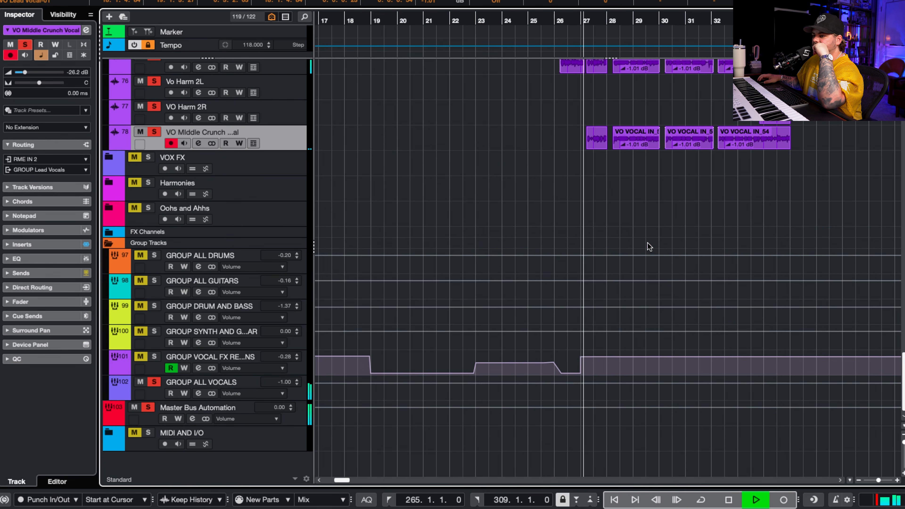
pyautogui.scroll(4, 650, 246)
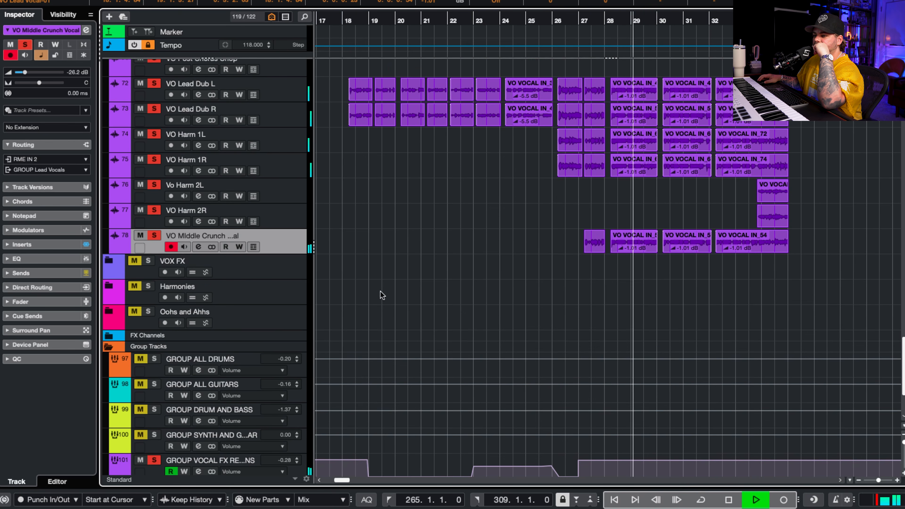
pyautogui.scroll(-2, 444, 287)
pyautogui.hscroll(5, 437, 265)
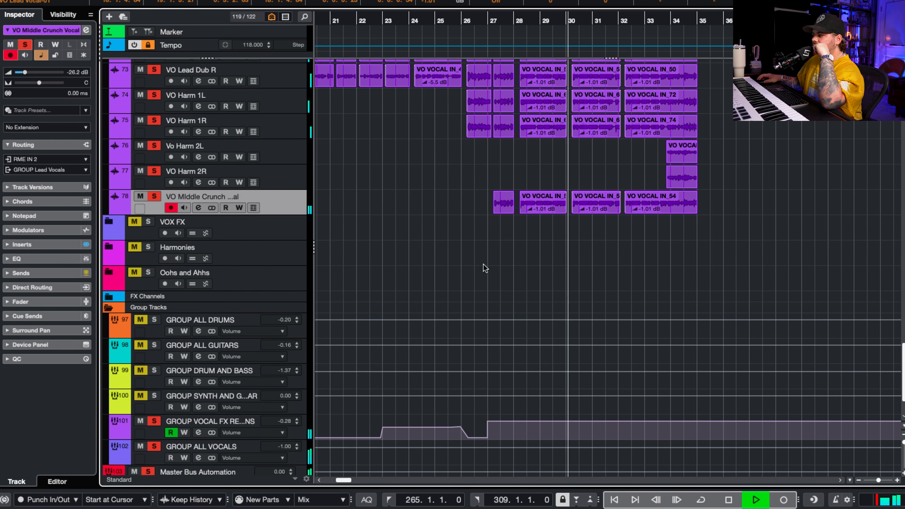
pyautogui.scroll(10, 491, 275)
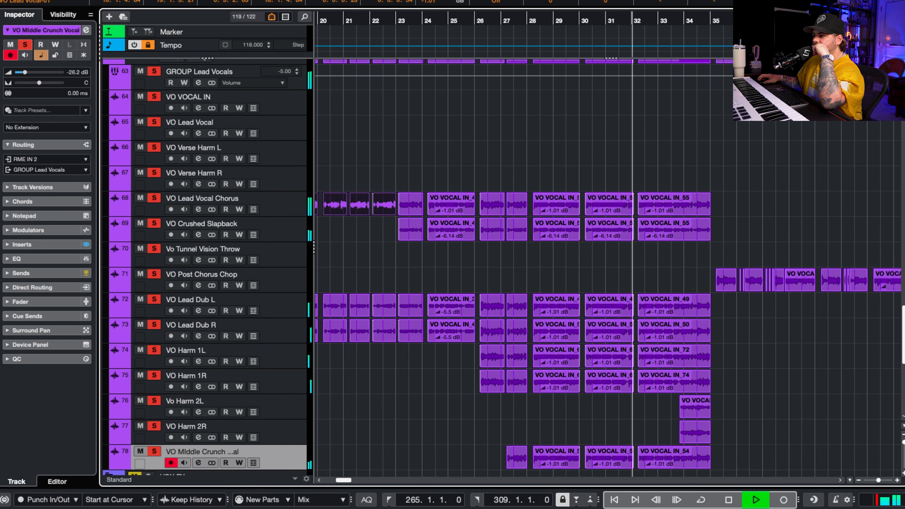
pyautogui.hscroll(4, 530, 353)
pyautogui.scroll(2, 530, 352)
pyautogui.scroll(-1, 531, 352)
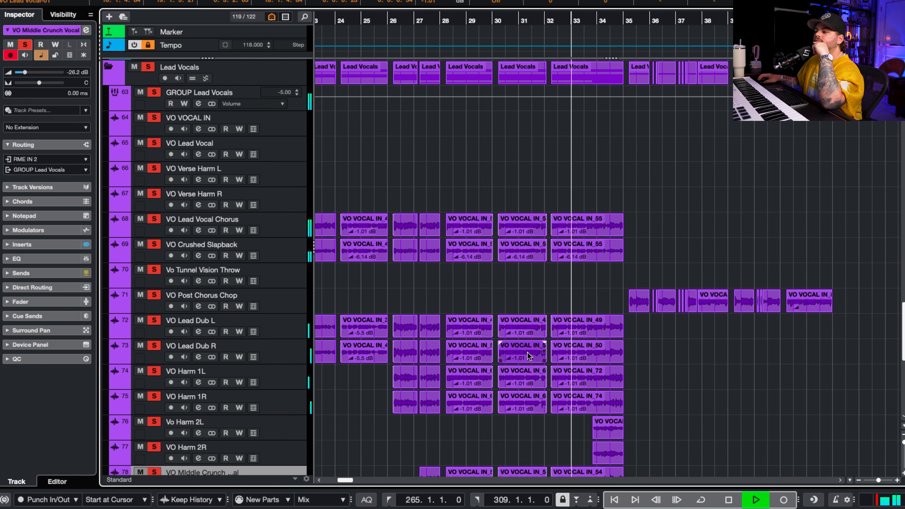
pyautogui.scroll(-3, 545, 350)
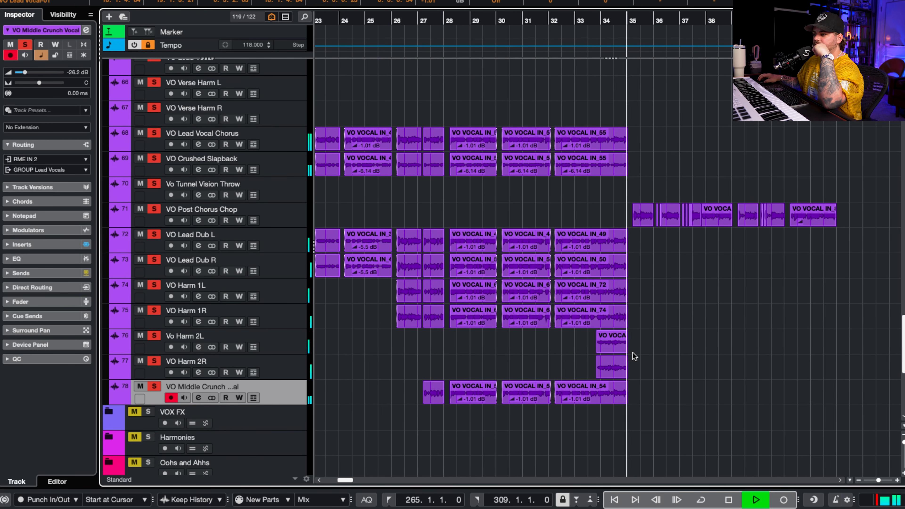
pyautogui.press('space')
# Solo VO Post Chorus Chop and play it from just before bar 35 with its inserts from AutoPan through the final Pro-Q 4 bypassed.
pyautogui.click(535, 1)
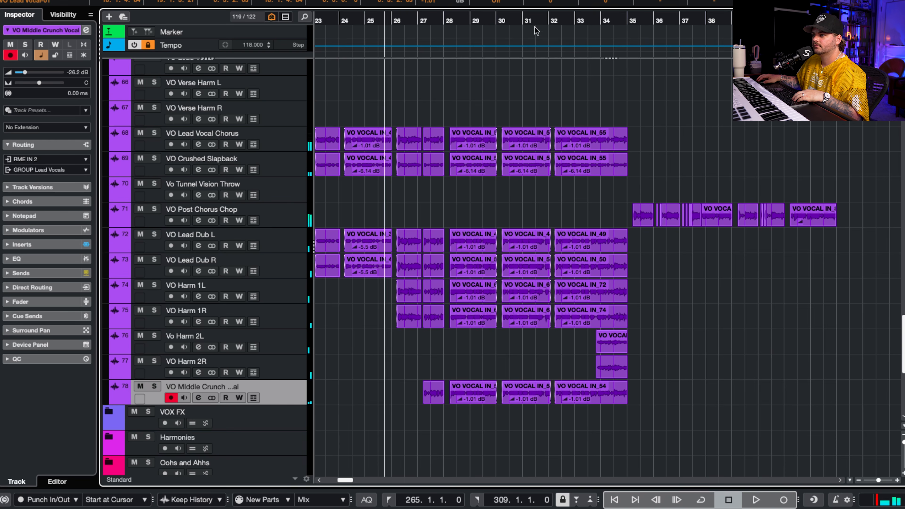
pyautogui.click(624, 20)
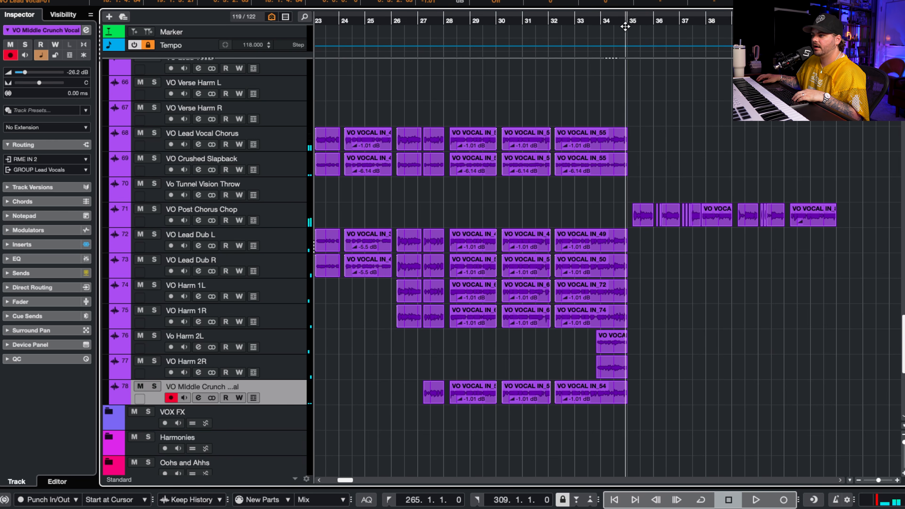
pyautogui.click(151, 210)
pyautogui.click(195, 220)
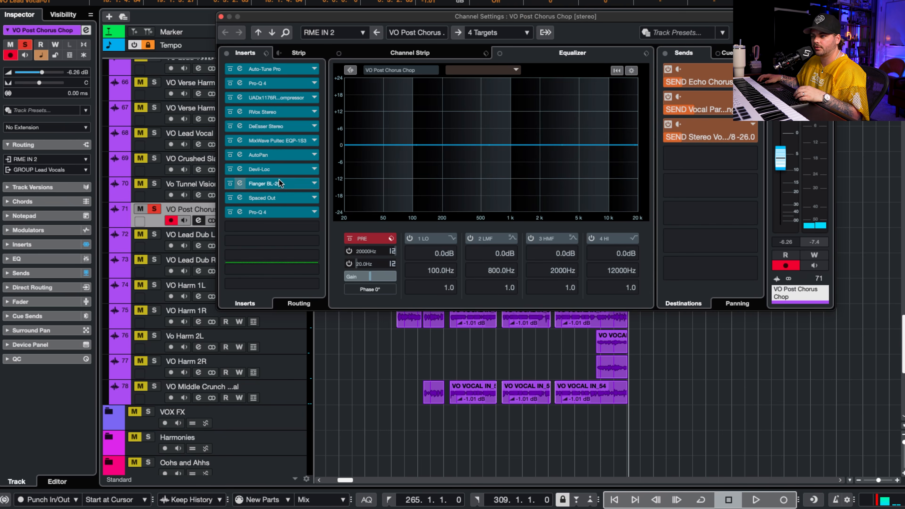
pyautogui.moveTo(227, 200); pyautogui.dragTo(231, 157)
pyautogui.press('space')
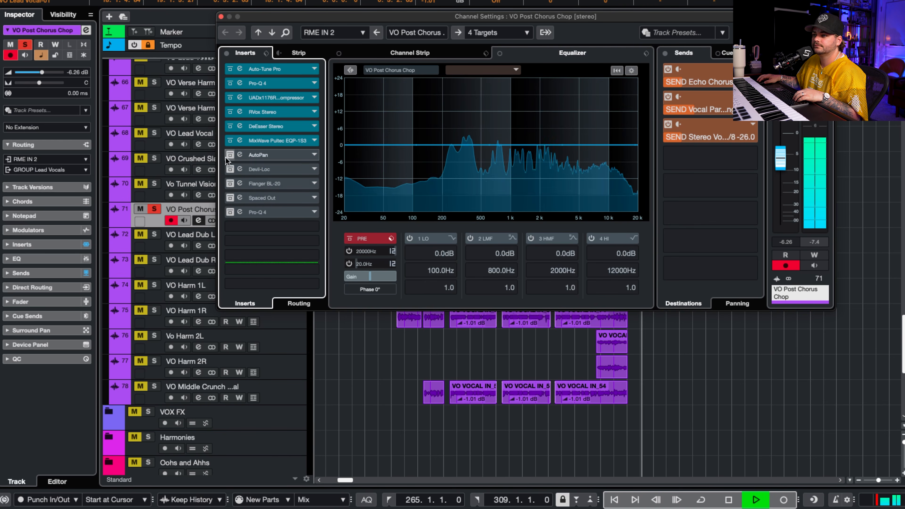
# Re-enable the AutoPan, Devil-Loc, Flanger BL-20, Spaced Out and final Pro-Q 4 inserts, and play the post chorus chop.
pyautogui.click(230, 155)
pyautogui.press('space')
pyautogui.click(231, 169)
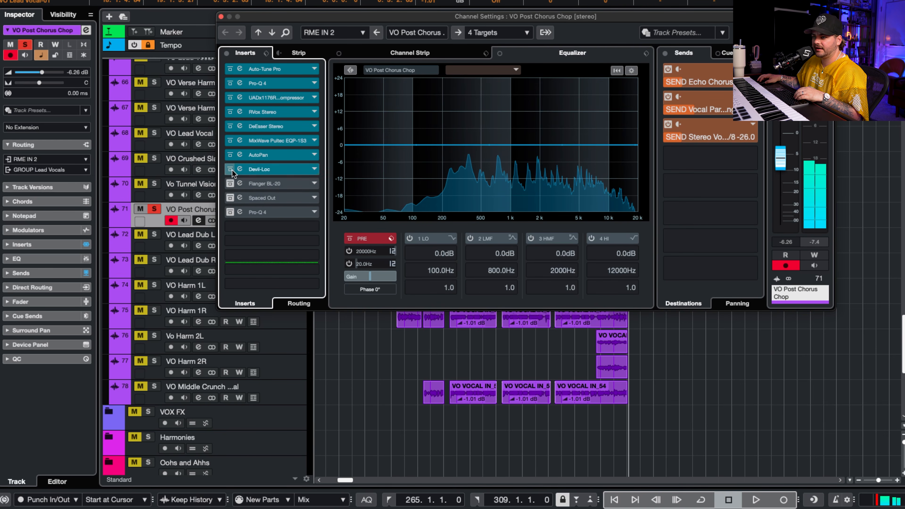
pyautogui.click(227, 183)
pyautogui.click(225, 197)
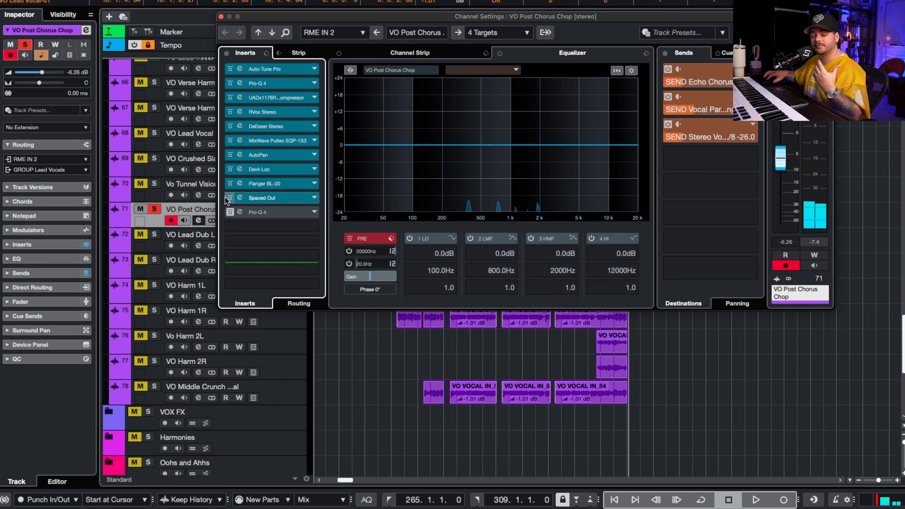
pyautogui.click(230, 211)
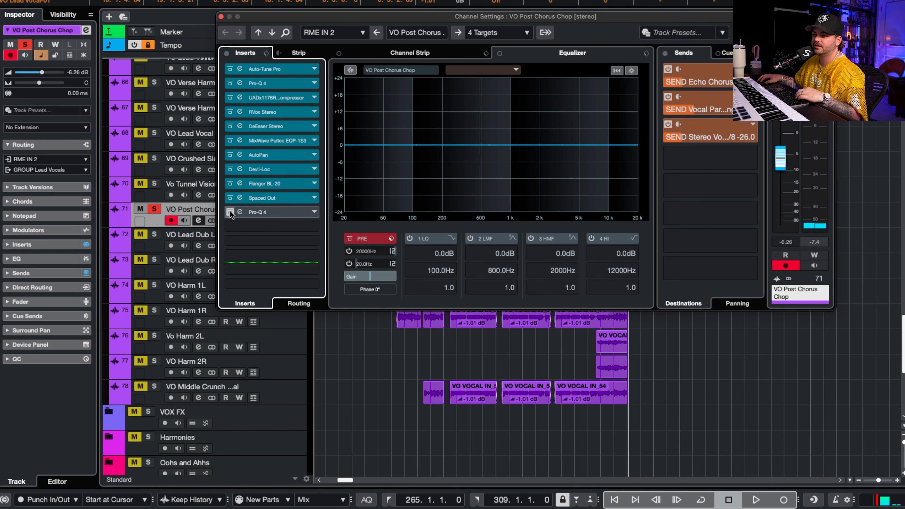
pyautogui.press('space')
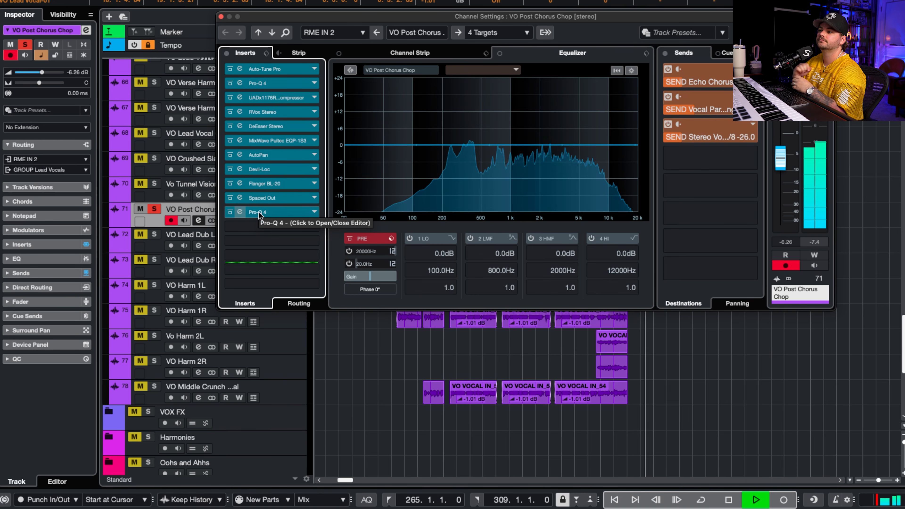
# Examine the Flanger BL-20 settings on VO Post Chorus Chop during playback, and close the plug-in.
pyautogui.click(266, 183)
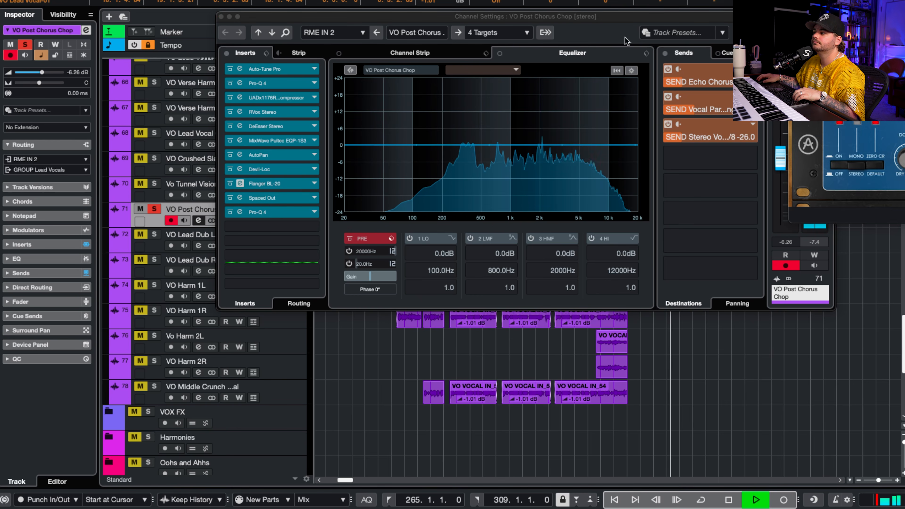
pyautogui.moveTo(806, 34); pyautogui.dragTo(165, 128)
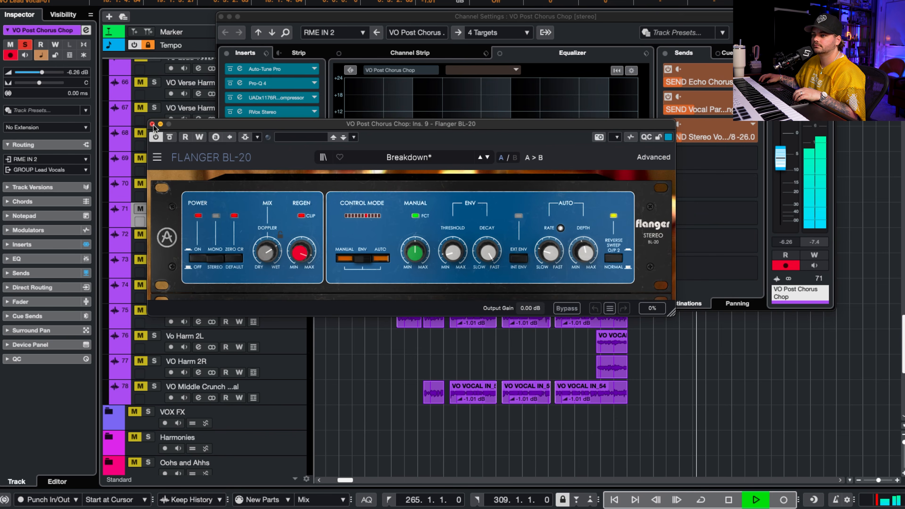
pyautogui.click(152, 124)
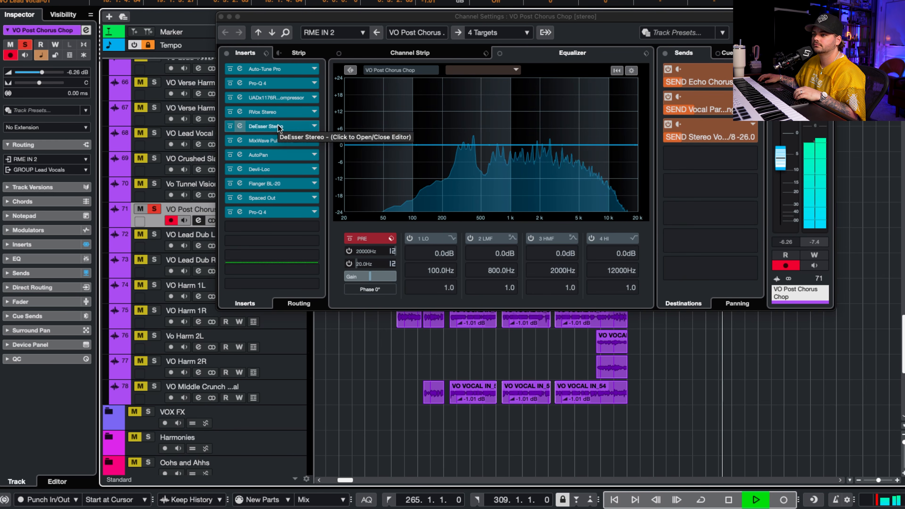
pyautogui.press('space')
# Add a FabFilter Pro-DS de-esser after the final Pro-Q 4 in the VO Post Chorus Chop inserts.
pyautogui.click(268, 224)
pyautogui.write('ds')
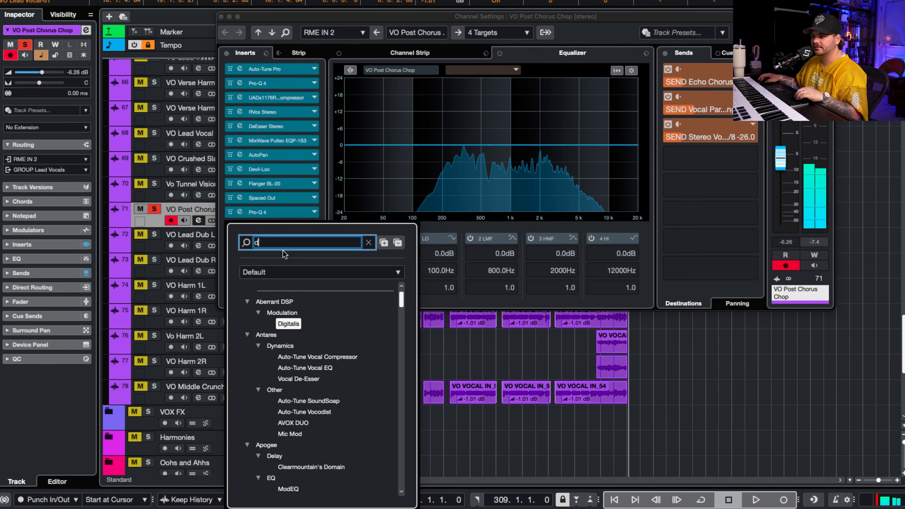
pyautogui.click(288, 379)
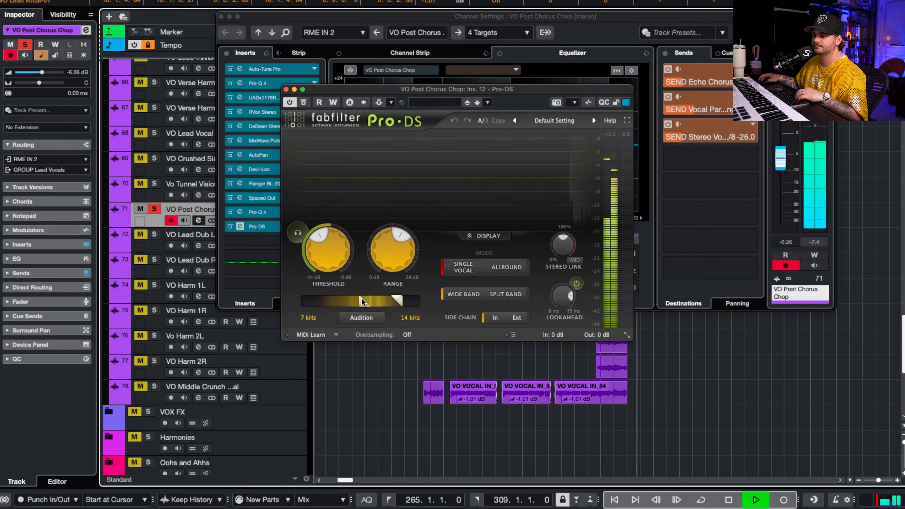
# Set the Pro-DS lower band frequency to 3.077 kHz, adjust its threshold and reduce its range, and unsolo VO Post Chorus Chop.
pyautogui.moveTo(363, 302); pyautogui.dragTo(322, 303)
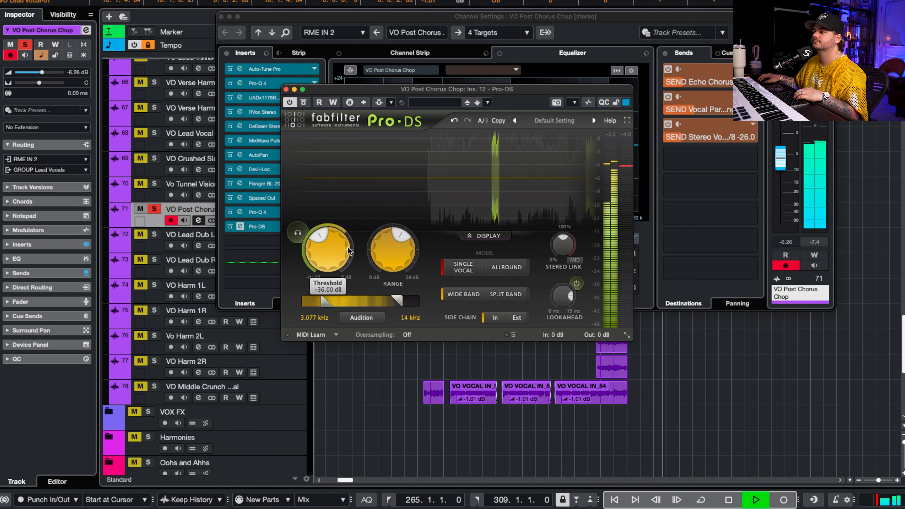
pyautogui.moveTo(386, 238); pyautogui.dragTo(334, 236)
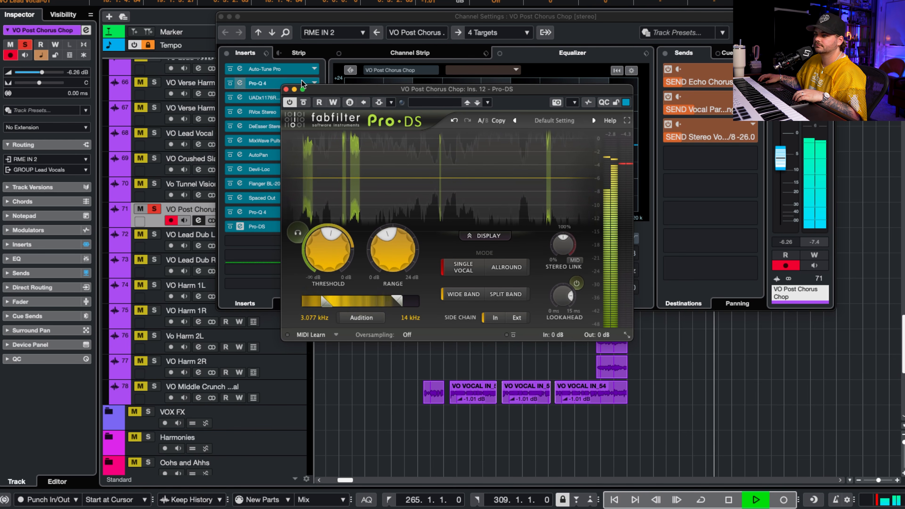
pyautogui.click(286, 90)
pyautogui.press('space')
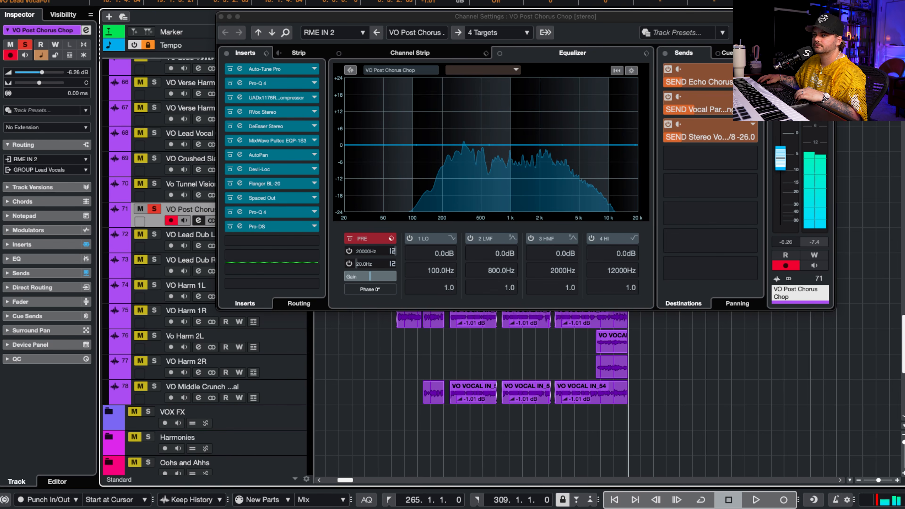
pyautogui.press('s')
pyautogui.click(229, 18)
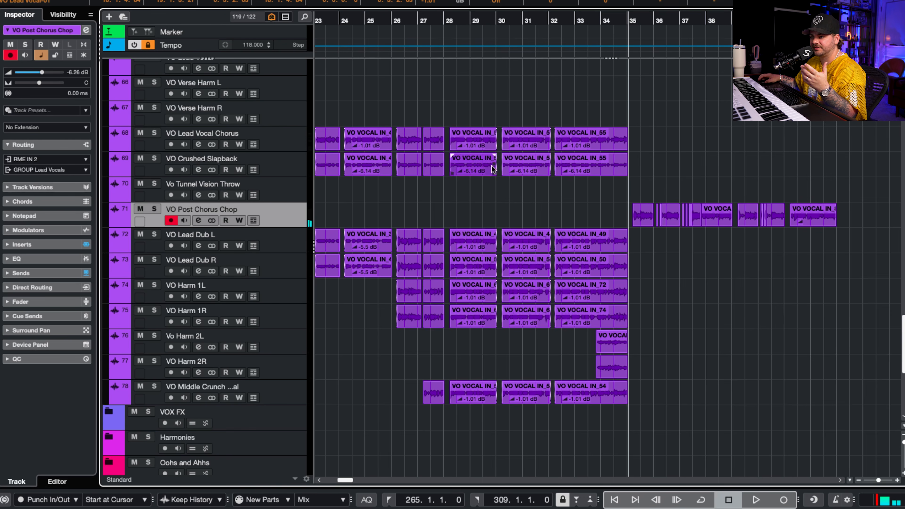
# Select the automation and events across the group tracks area, and open the channel settings of the Master Bus Automation track.
pyautogui.hscroll(-5, 543, 174)
pyautogui.scroll(-10, 540, 177)
pyautogui.hscroll(-4, 542, 180)
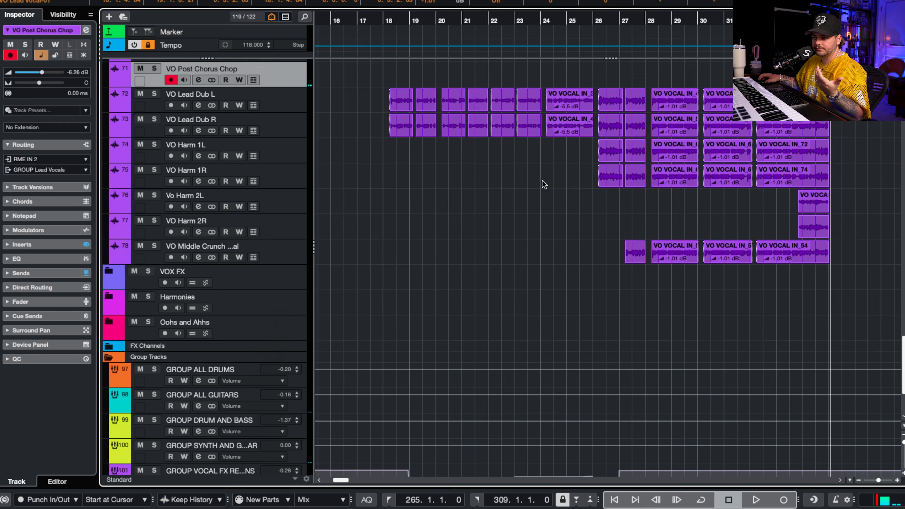
pyautogui.scroll(-5, 593, 214)
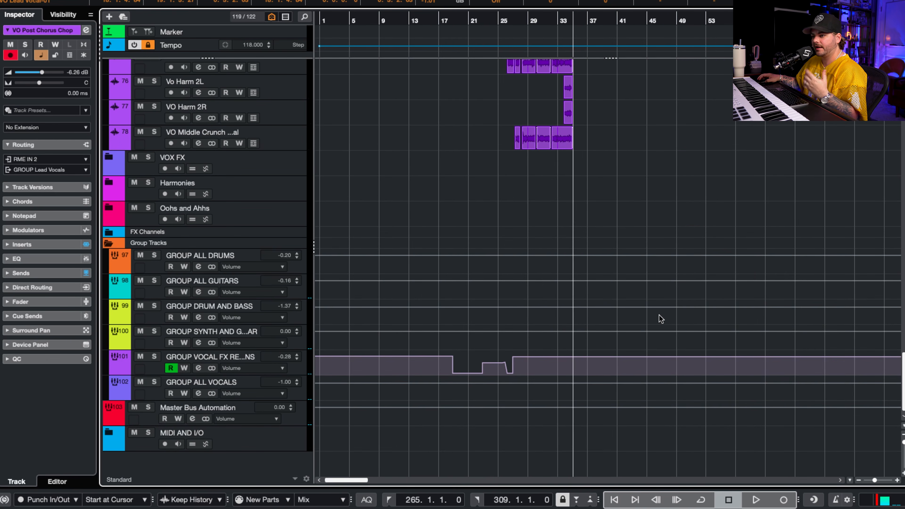
pyautogui.moveTo(670, 438); pyautogui.dragTo(318, 136)
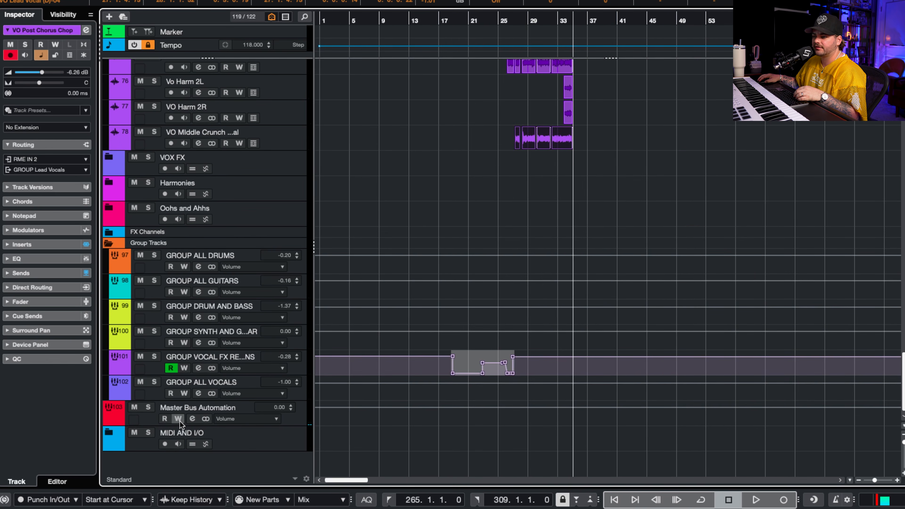
pyautogui.click(192, 419)
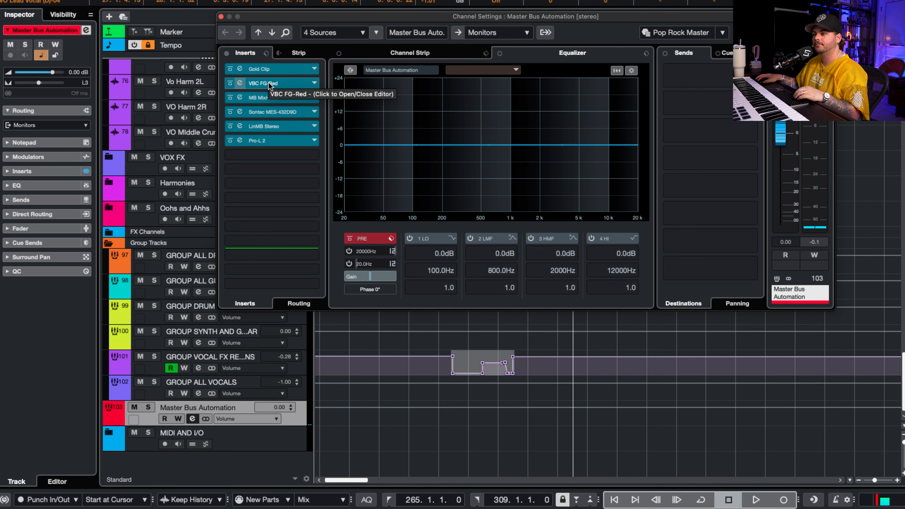
# Examine the Sontec MES-432D9D equalizer on the master bus with its whole interface in view, and close the plug-in.
pyautogui.click(240, 112)
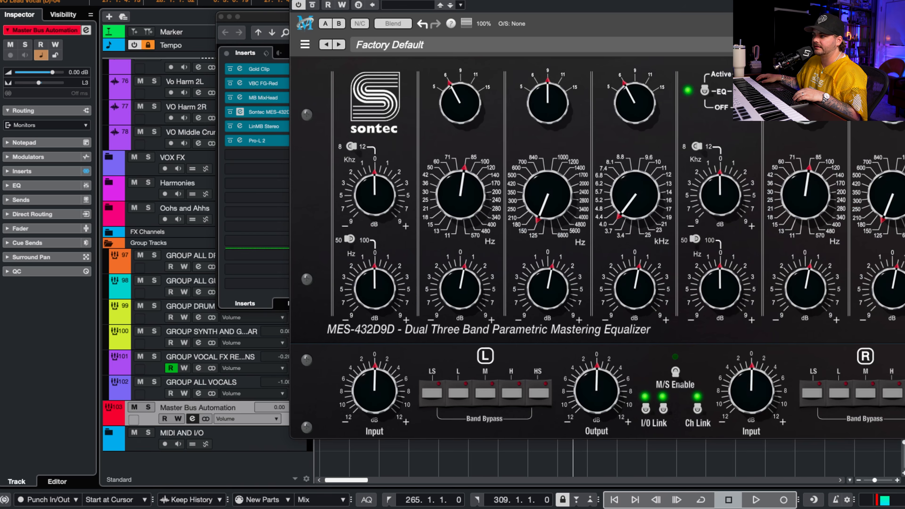
pyautogui.moveTo(821, 0); pyautogui.dragTo(495, 2)
pyautogui.moveTo(106, 1); pyautogui.dragTo(206, 1)
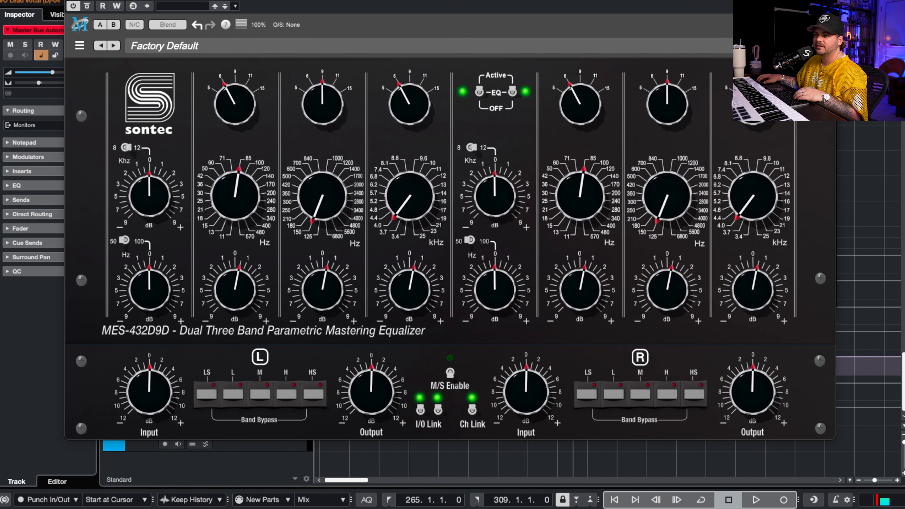
pyautogui.click(70, 0)
# Examine the LinMB Stereo and Pro-L 2 settings on the master bus, and close its channel settings.
pyautogui.click(240, 126)
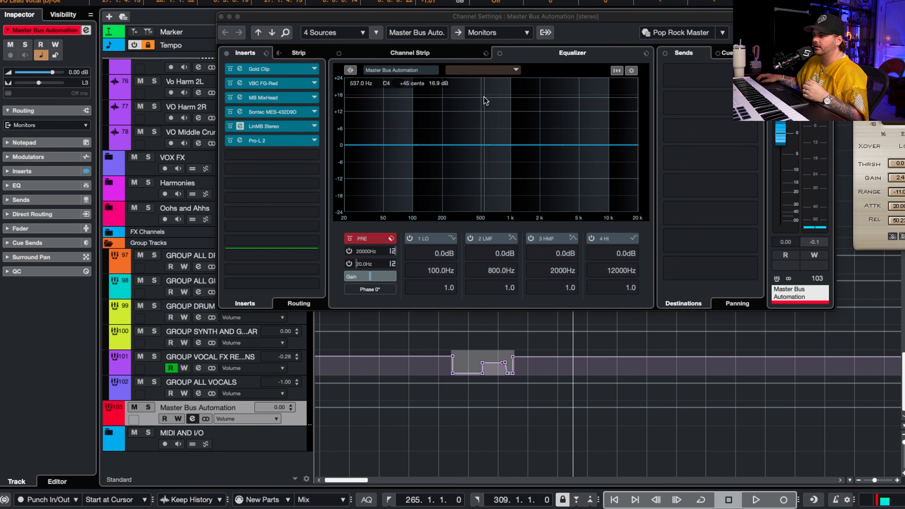
pyautogui.moveTo(877, 7); pyautogui.dragTo(172, 25)
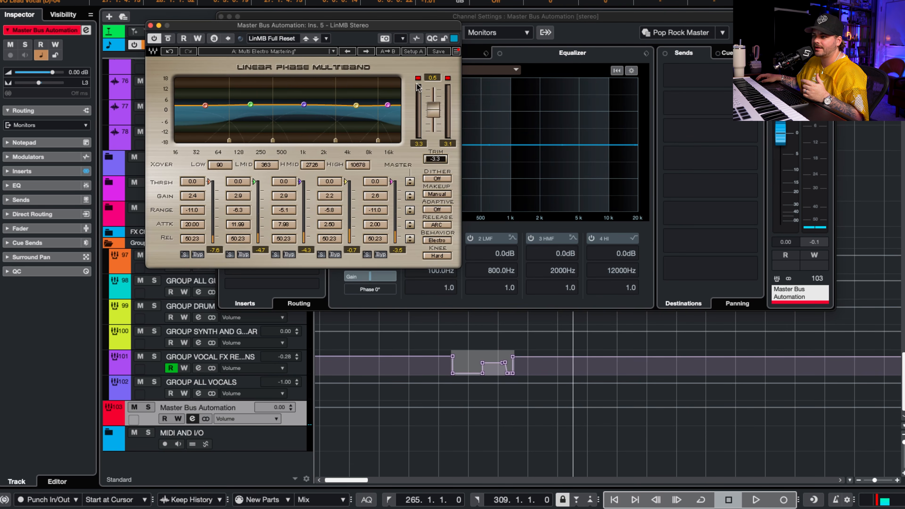
pyautogui.click(150, 25)
pyautogui.click(279, 141)
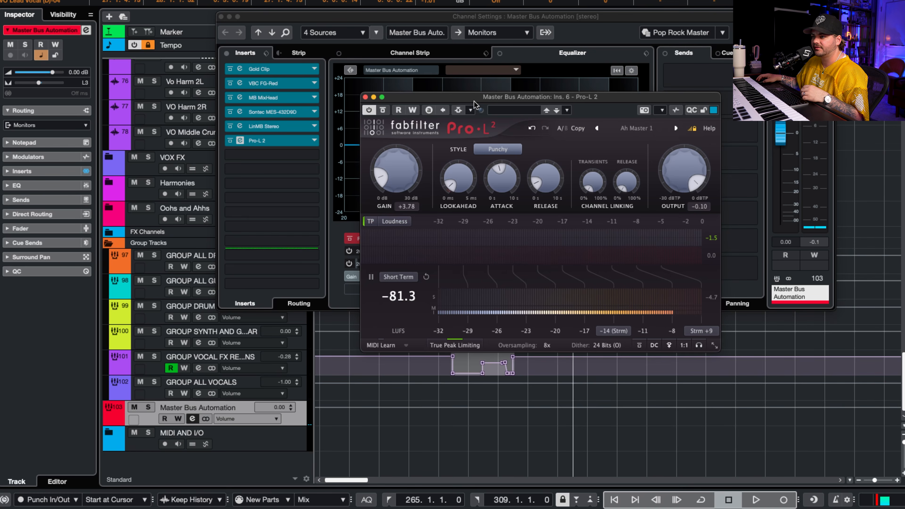
pyautogui.click(365, 97)
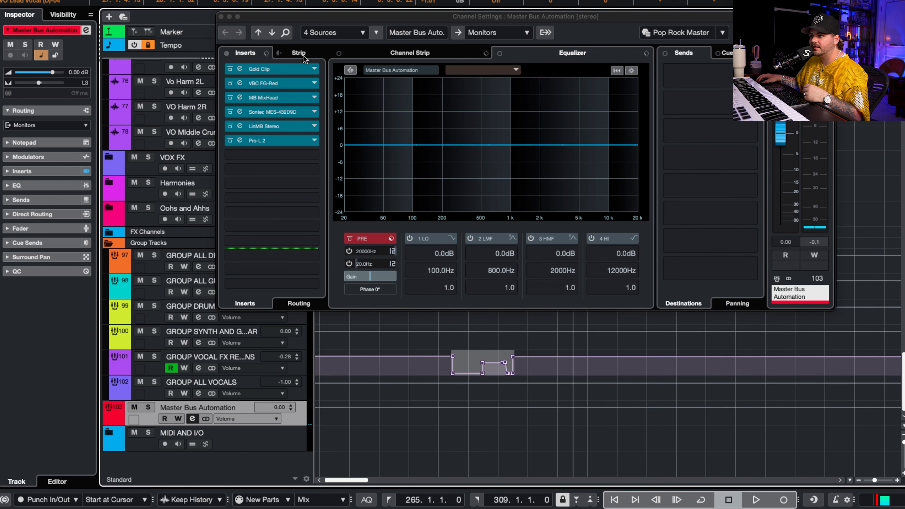
pyautogui.click(222, 17)
# Point out the DR Tamobourines track and the sweet_tooth FX tracks by selecting them, and select all DR Main Drums events.
pyautogui.scroll(20, 521, 236)
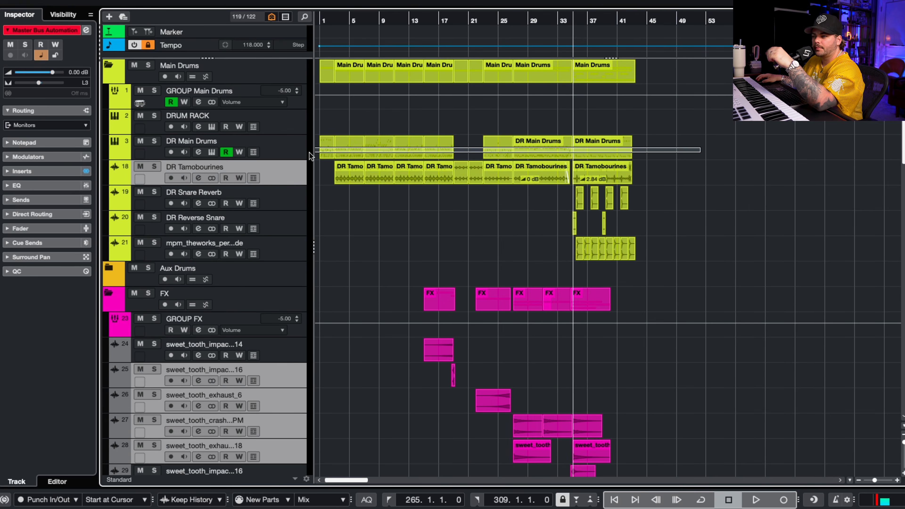
pyautogui.click(370, 257)
pyautogui.keyDown('super'); pyautogui.click(287, 173); pyautogui.keyUp('super')
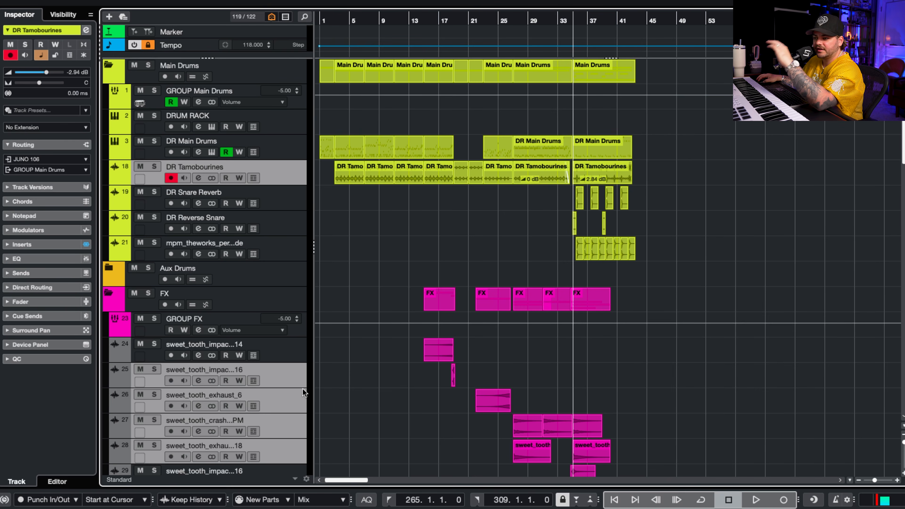
pyautogui.keyDown('super'); pyautogui.click(291, 376); pyautogui.keyUp('super')
pyautogui.keyDown('super'); pyautogui.click(288, 403); pyautogui.keyUp('super')
pyautogui.keyDown('super'); pyautogui.click(295, 438); pyautogui.keyUp('super')
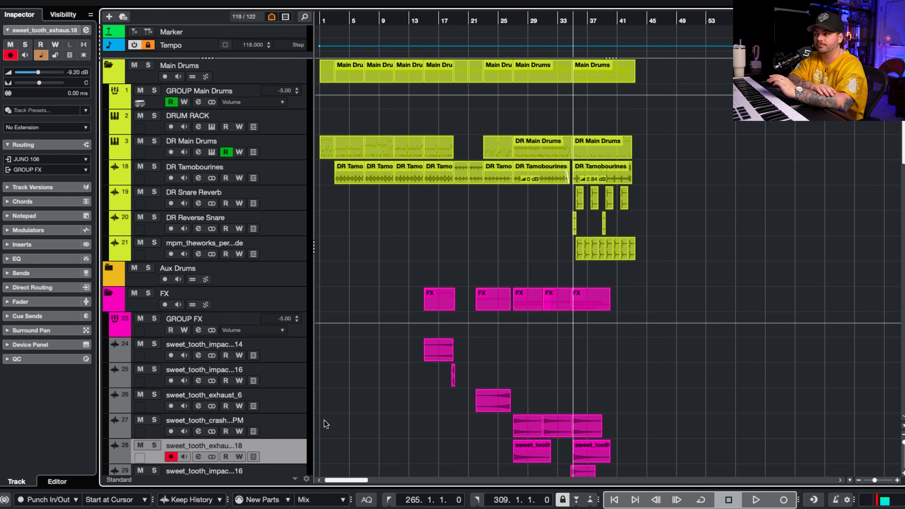
pyautogui.moveTo(684, 138); pyautogui.dragTo(231, 146)
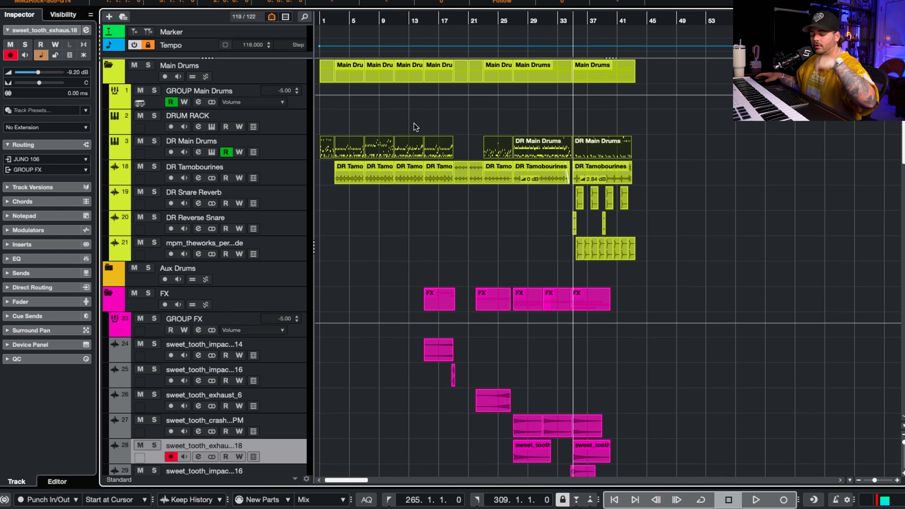
# Look through the GGD drum mixer channels from the kicks to the rooms during playback, and close the plug-in.
pyautogui.scroll(-1, 401, 234)
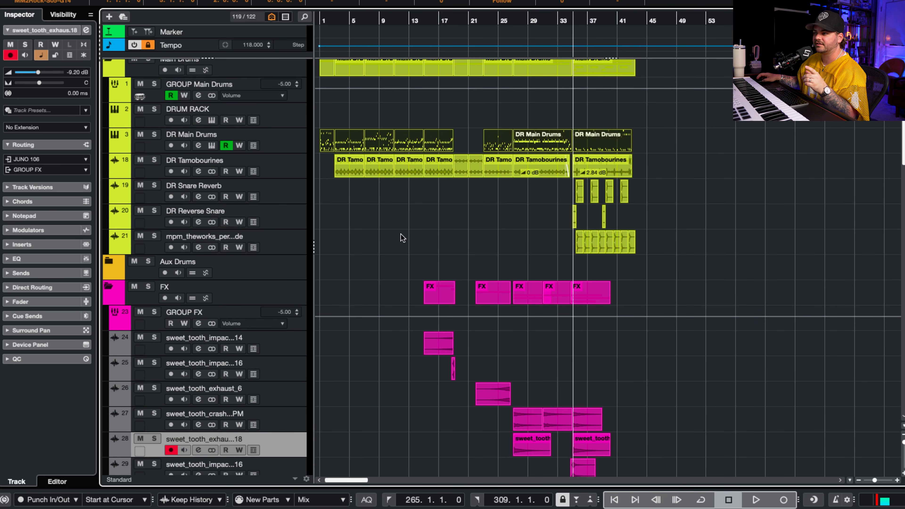
pyautogui.scroll(-10, 402, 238)
pyautogui.click(343, 23)
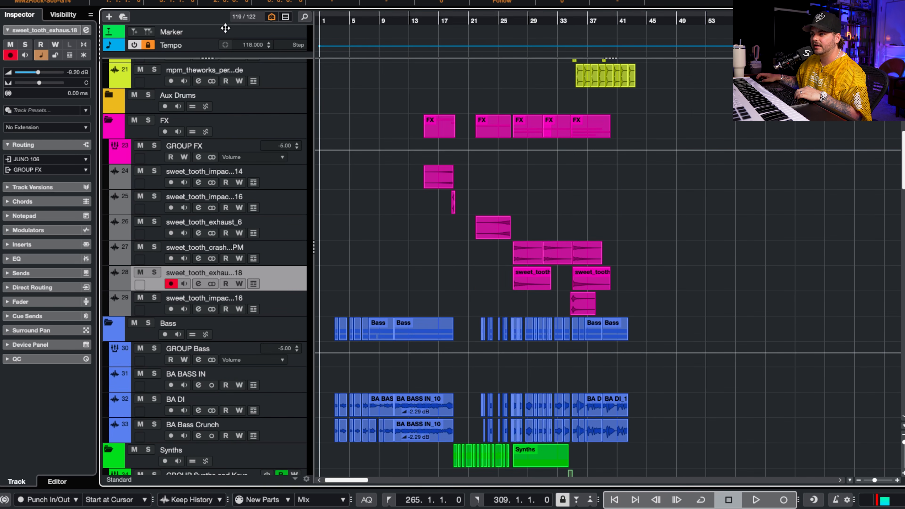
pyautogui.scroll(-10, 376, 252)
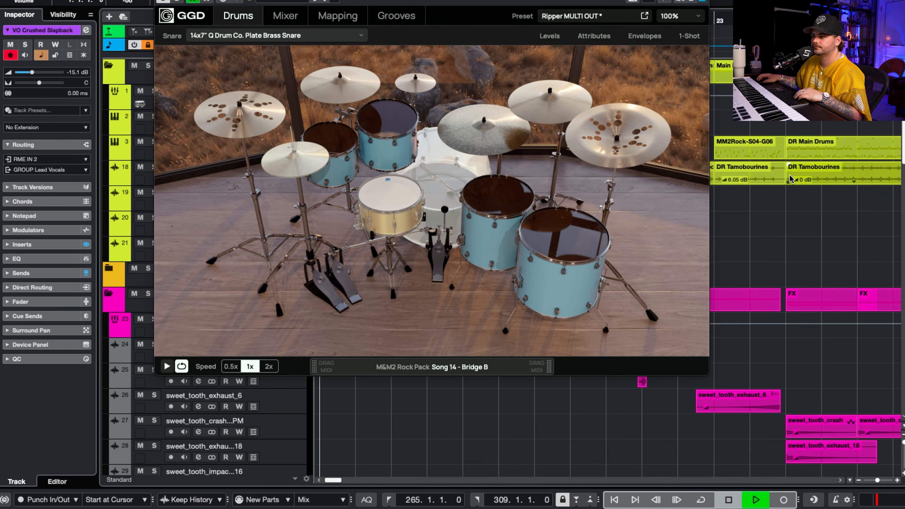
pyautogui.scroll(-3, 798, 201)
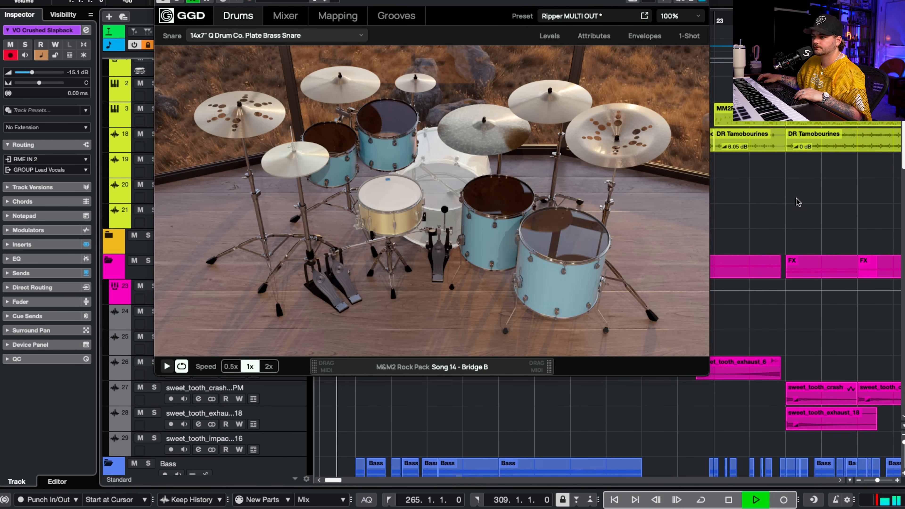
pyautogui.scroll(-1, 798, 202)
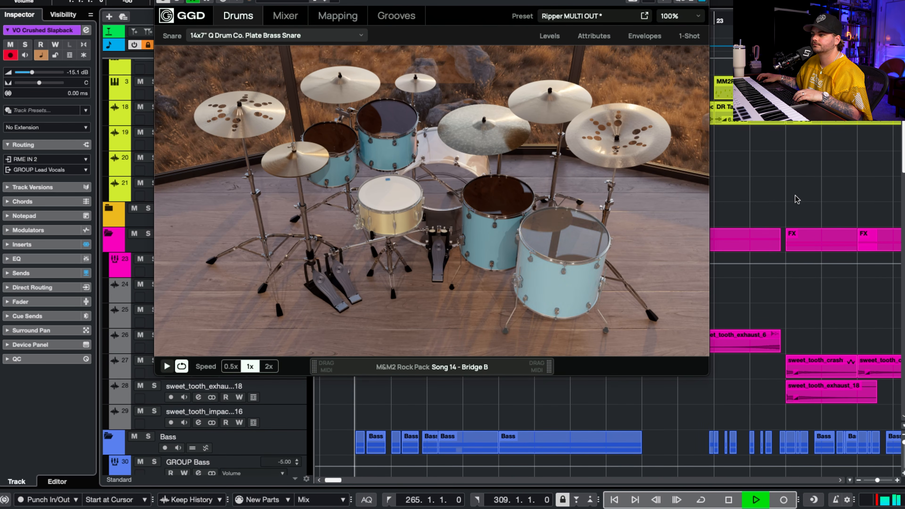
pyautogui.click(299, 18)
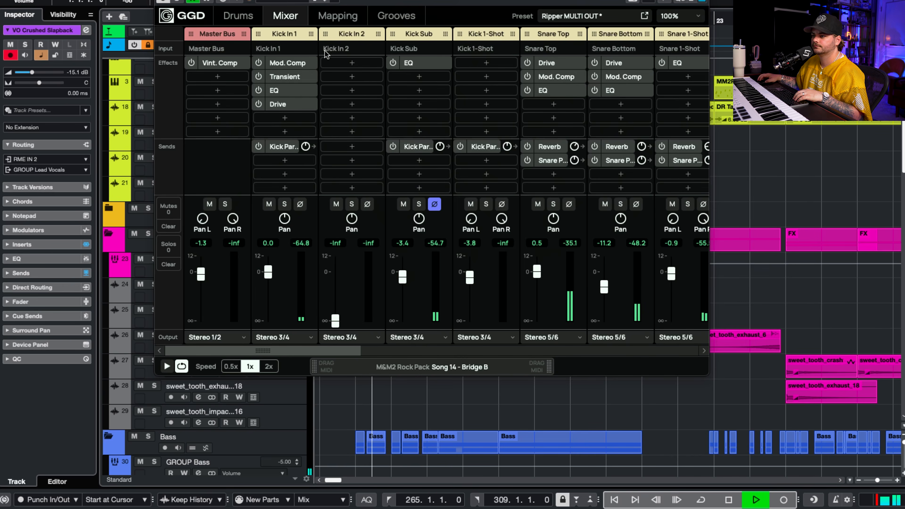
pyautogui.moveTo(342, 353); pyautogui.dragTo(607, 361)
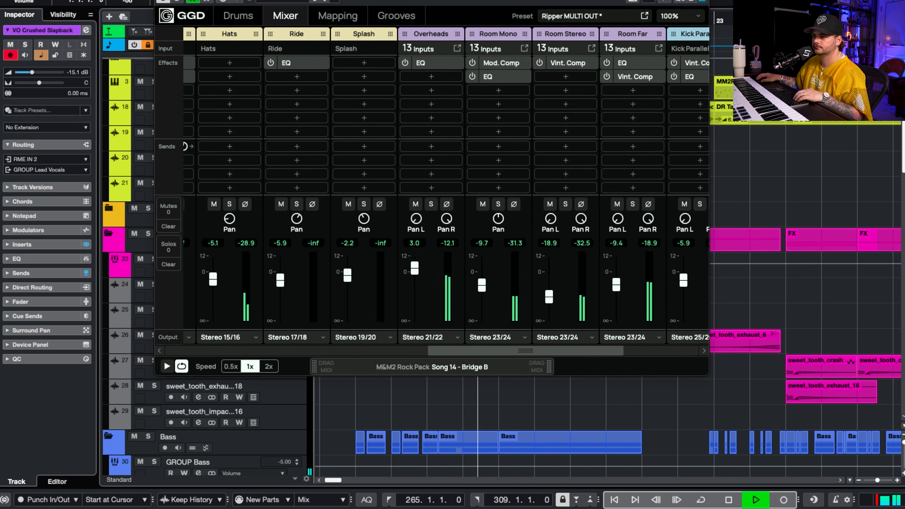
pyautogui.click(161, 1)
# Examine the amp, cabinet and effects pages of Archetype Tim Henson on GTR Verse Clean L, and close the plug-in.
pyautogui.scroll(-1, 574, 245)
pyautogui.scroll(-5, 573, 246)
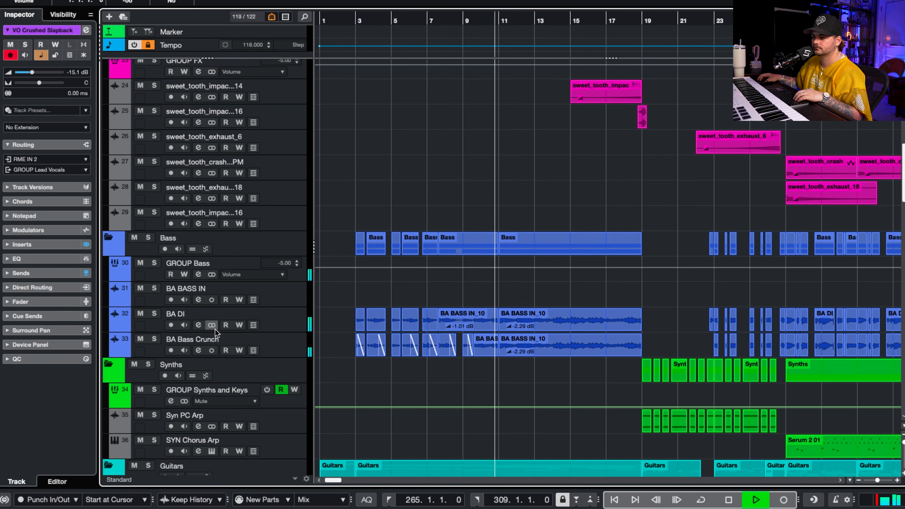
pyautogui.scroll(-6, 484, 267)
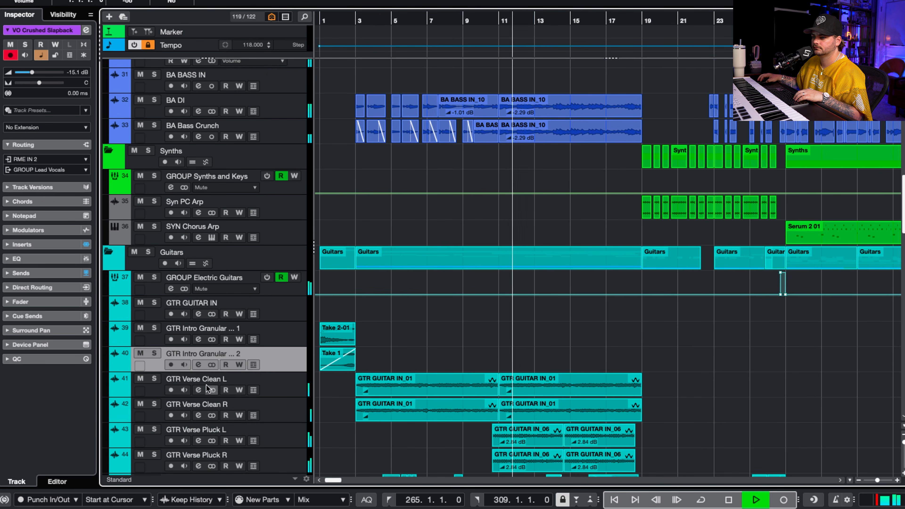
pyautogui.click(201, 390)
pyautogui.click(292, 83)
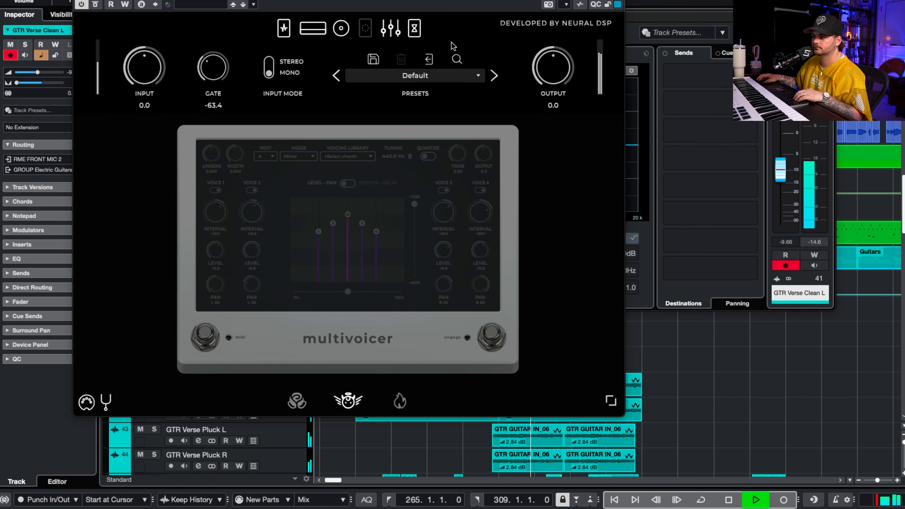
pyautogui.click(302, 30)
pyautogui.click(304, 31)
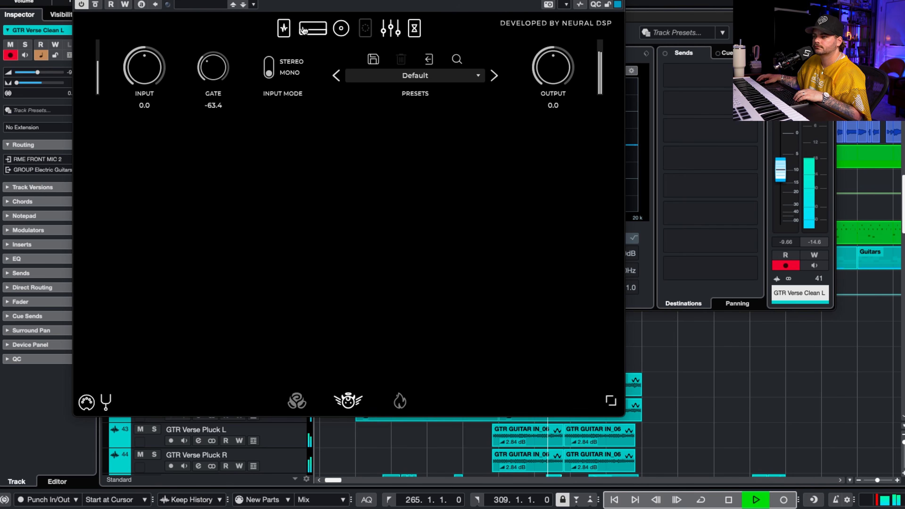
pyautogui.click(343, 30)
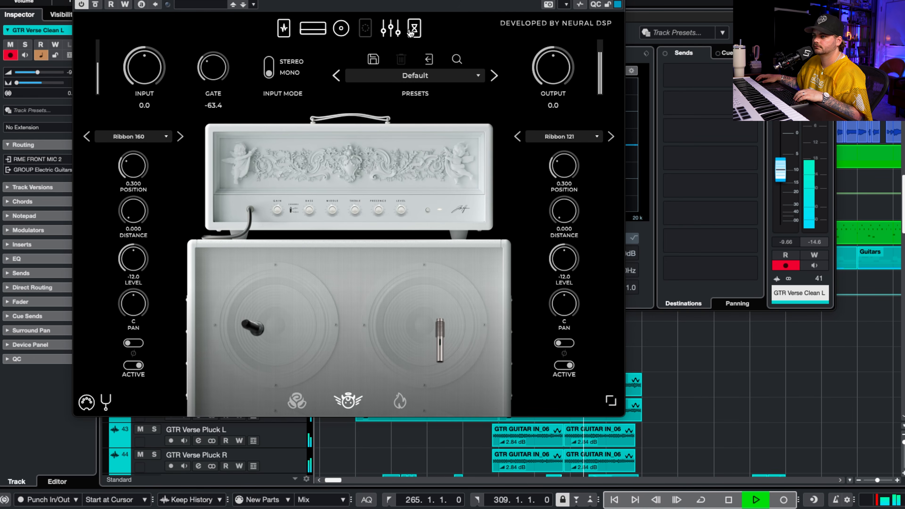
pyautogui.click(413, 32)
pyautogui.click(78, 1)
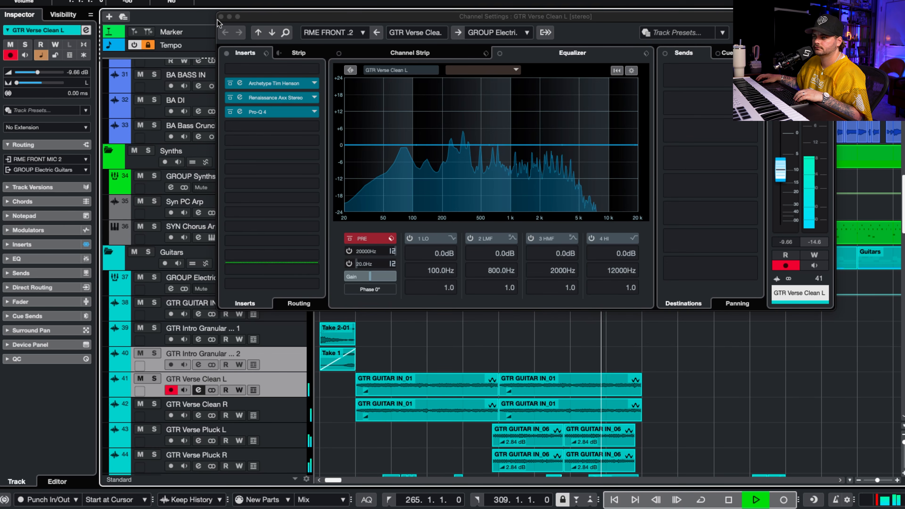
# Examine the amp, pedal and cabinet pages of Archetype Tim Henson on GTR Crunch L, and close the plug-in and channel settings.
pyautogui.scroll(-5, 298, 401)
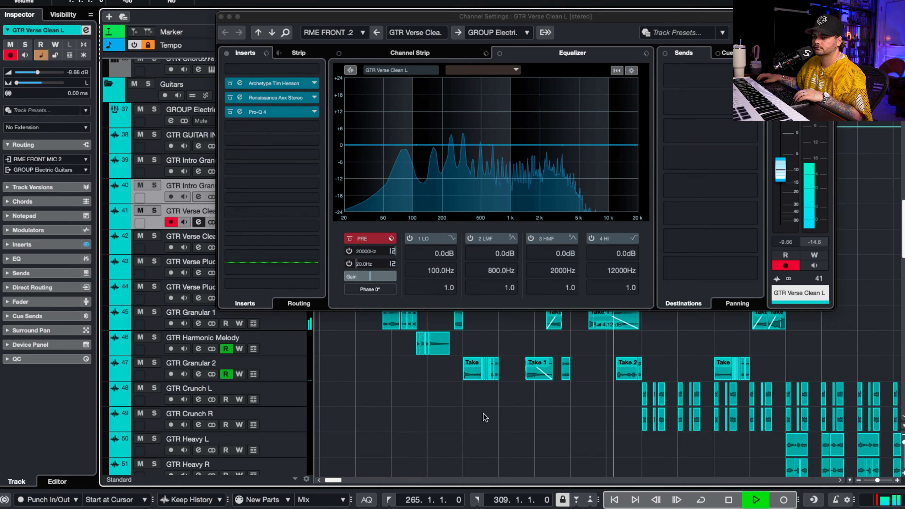
pyautogui.click(299, 401)
pyautogui.click(281, 73)
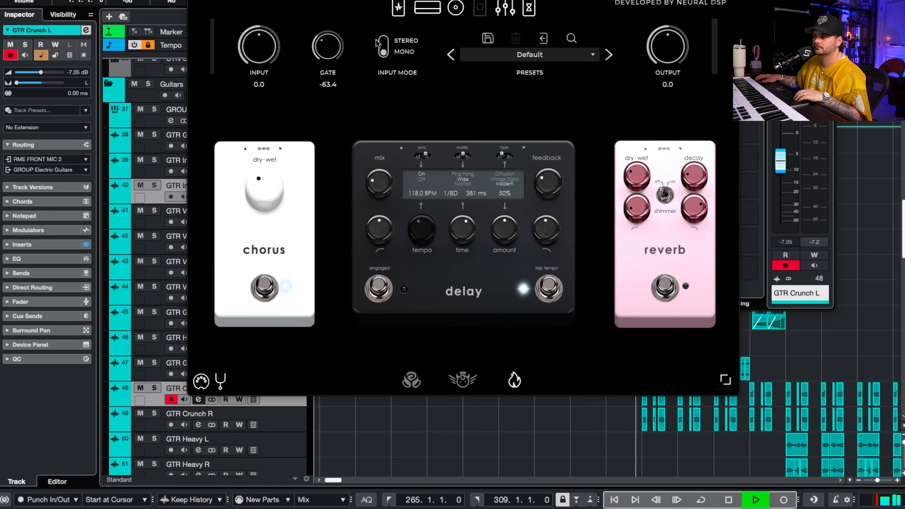
pyautogui.click(440, 14)
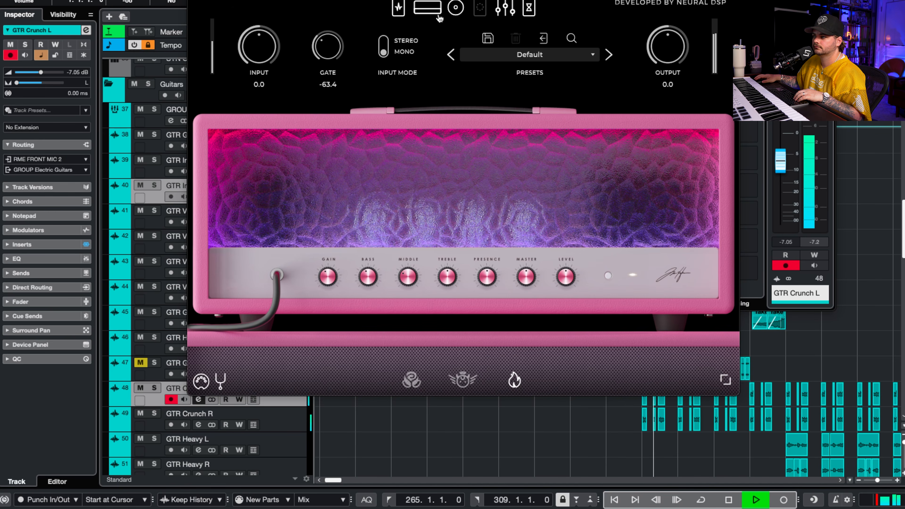
pyautogui.click(398, 9)
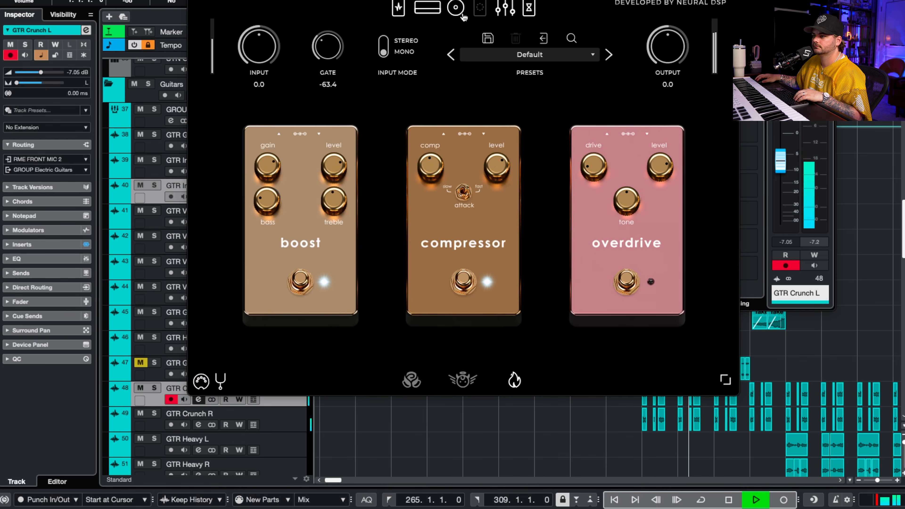
pyautogui.click(456, 10)
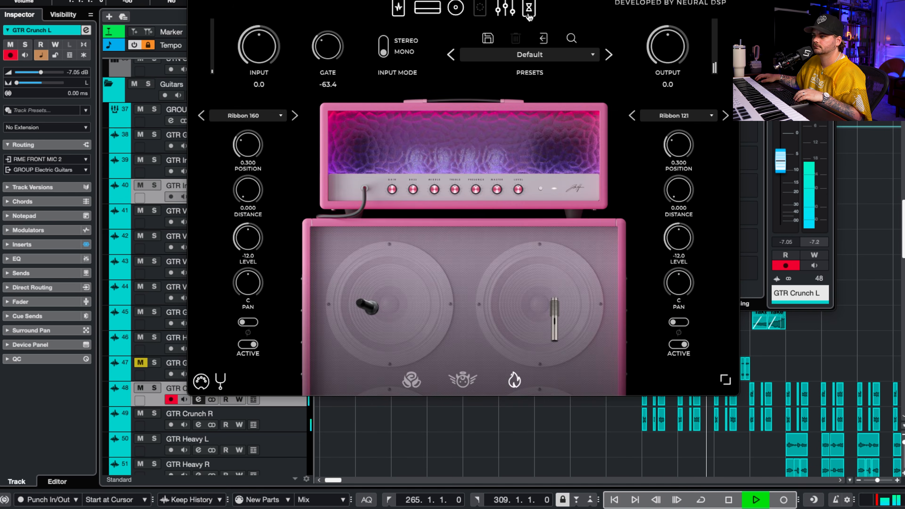
pyautogui.click(440, 14)
pyautogui.press('super+w')
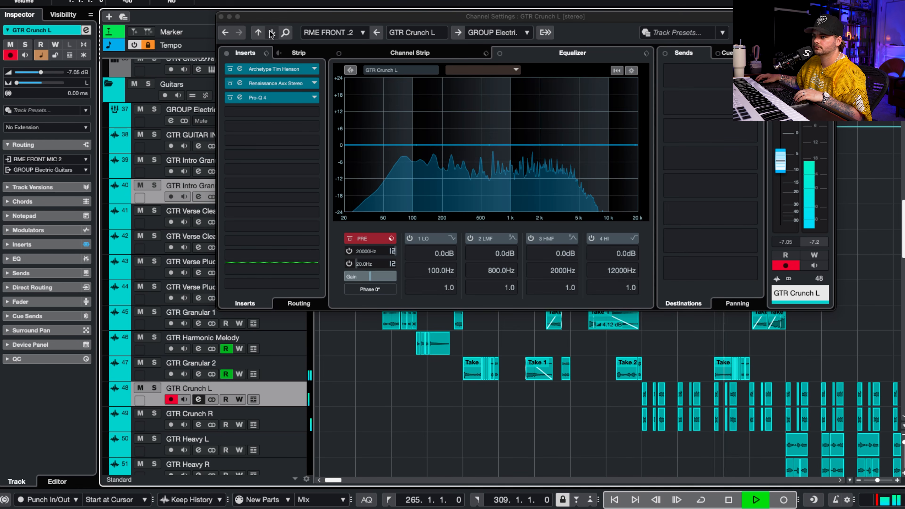
pyautogui.press('super+w')
# Open Archetype Cory Wong X on GTR Chorus Thwack L, and reposition and shrink its window so all the pedals fit on screen.
pyautogui.hscroll(15, 656, 252)
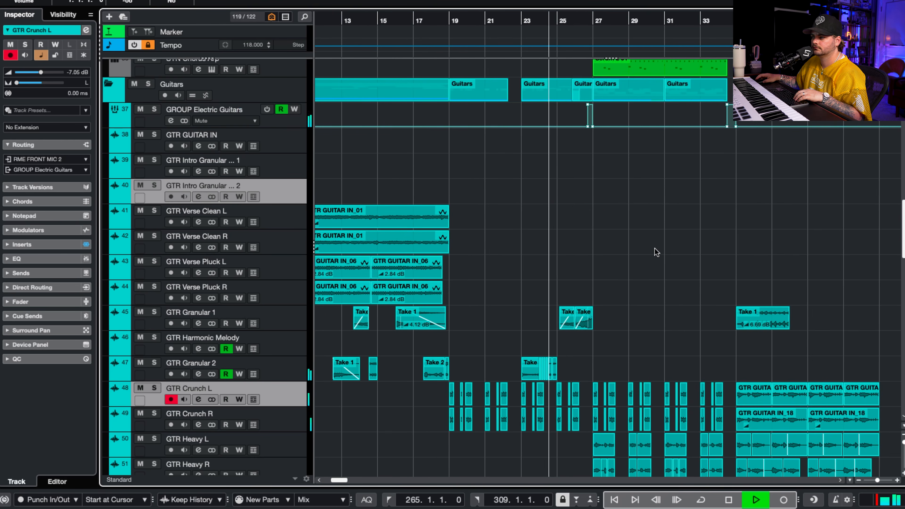
pyautogui.scroll(-5, 656, 252)
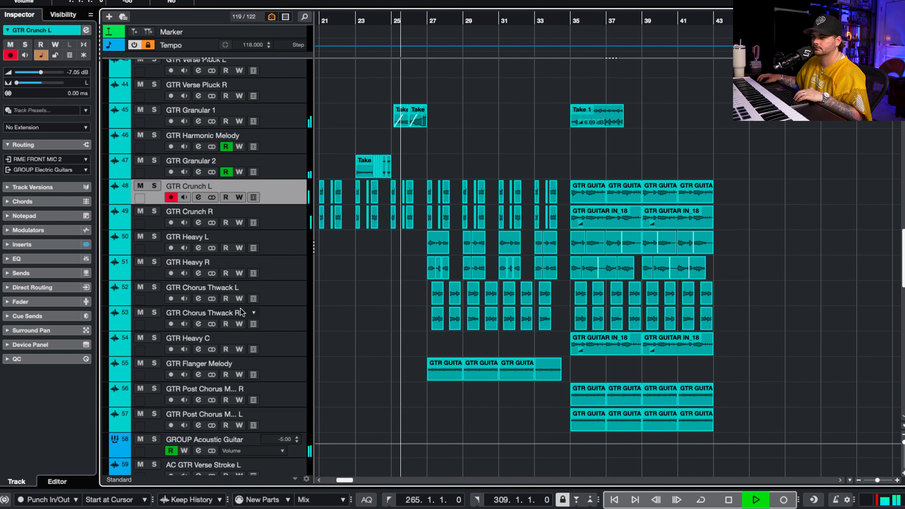
pyautogui.click(199, 299)
pyautogui.doubleClick(287, 73)
pyautogui.click(504, 1)
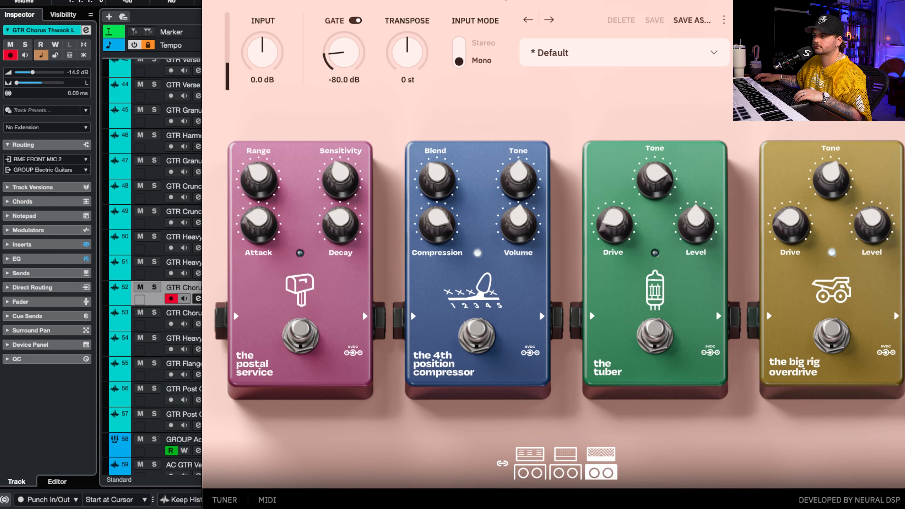
pyautogui.moveTo(504, 0); pyautogui.dragTo(327, 1)
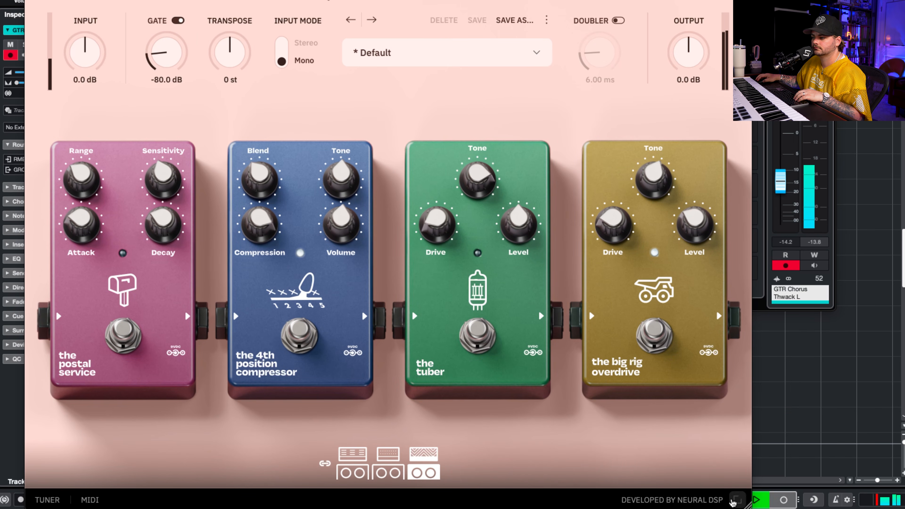
pyautogui.click(733, 501)
pyautogui.click(759, 442)
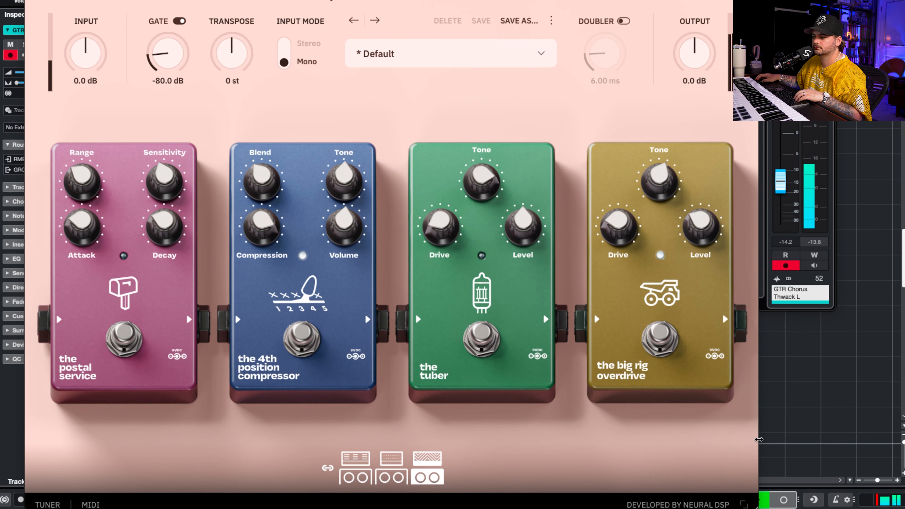
pyautogui.click(745, 504)
pyautogui.click(761, 423)
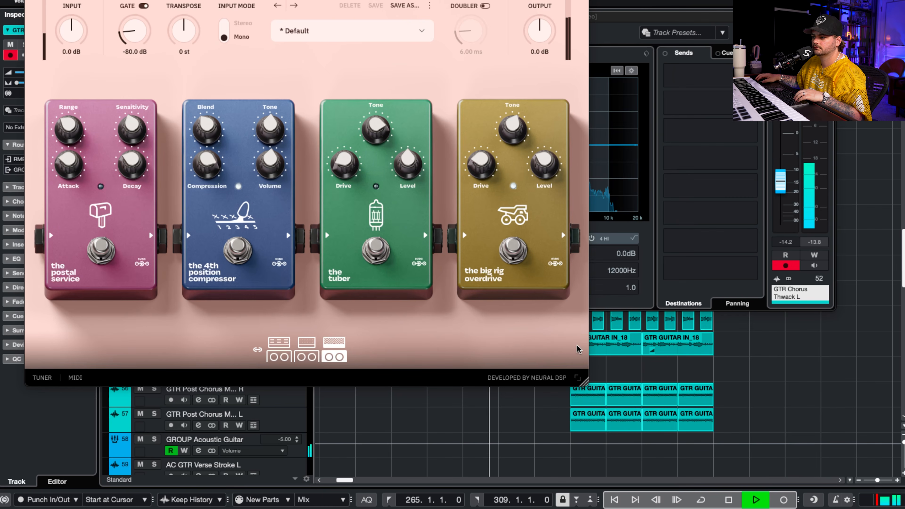
# View the amp page of Archetype Cory Wong X, and close the plug-in and the GTR Chorus Thwack L channel settings.
pyautogui.click(282, 1)
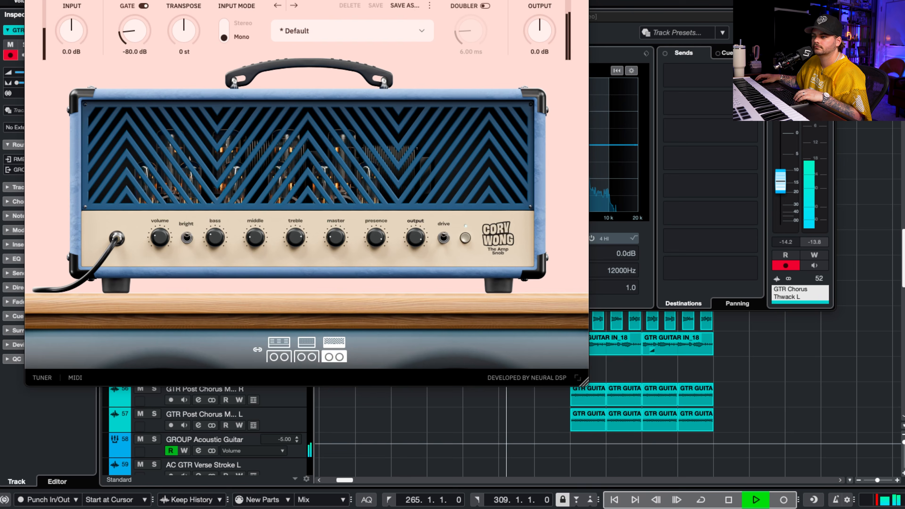
pyautogui.click(30, 1)
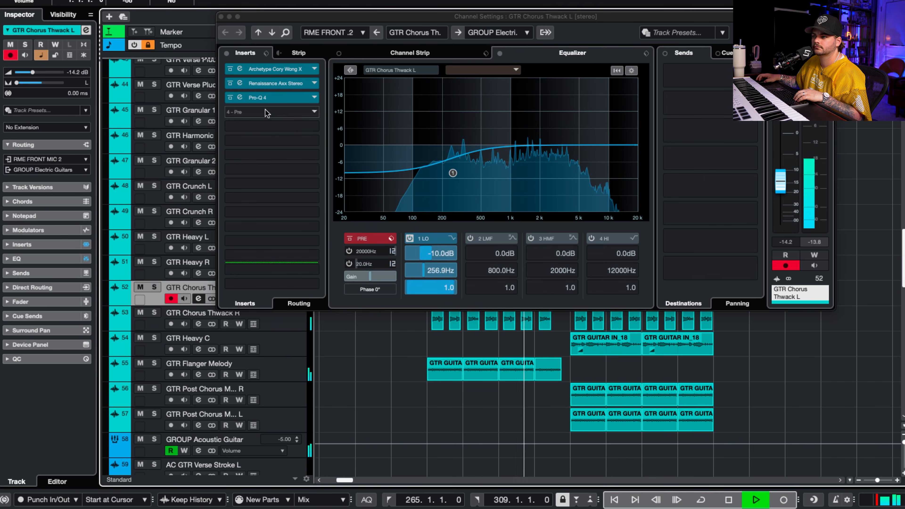
pyautogui.scroll(-1, 380, 392)
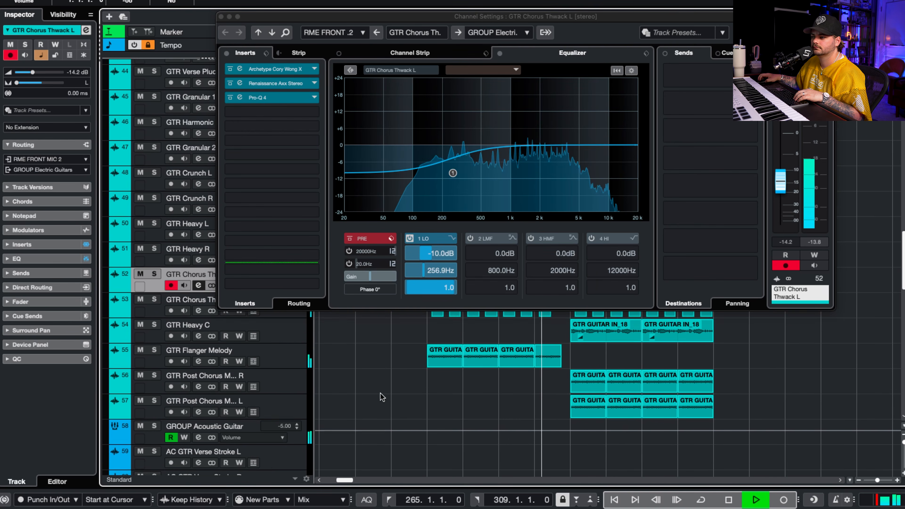
pyautogui.press('super+w')
# Look through the arrangement during playback, going up to the Main Drums and back down through guitars and vocals to the group tracks.
pyautogui.scroll(6, 618, 167)
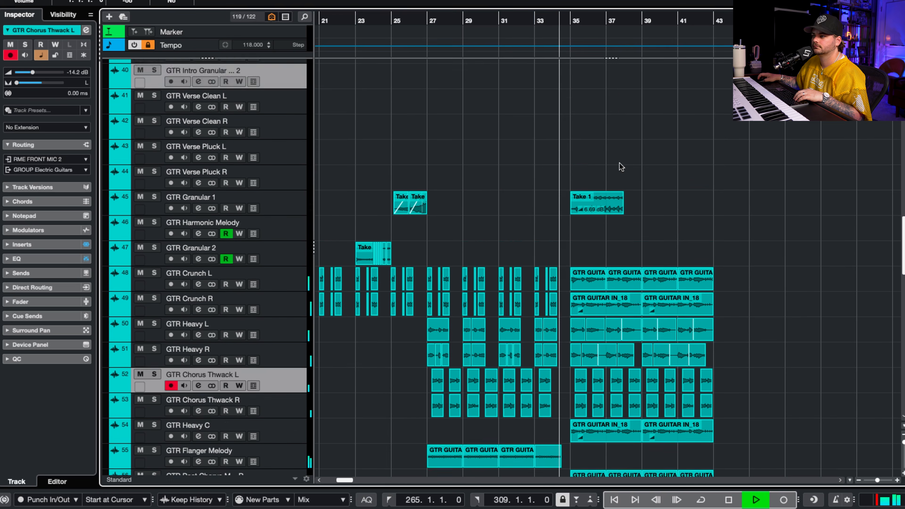
pyautogui.scroll(10, 666, 170)
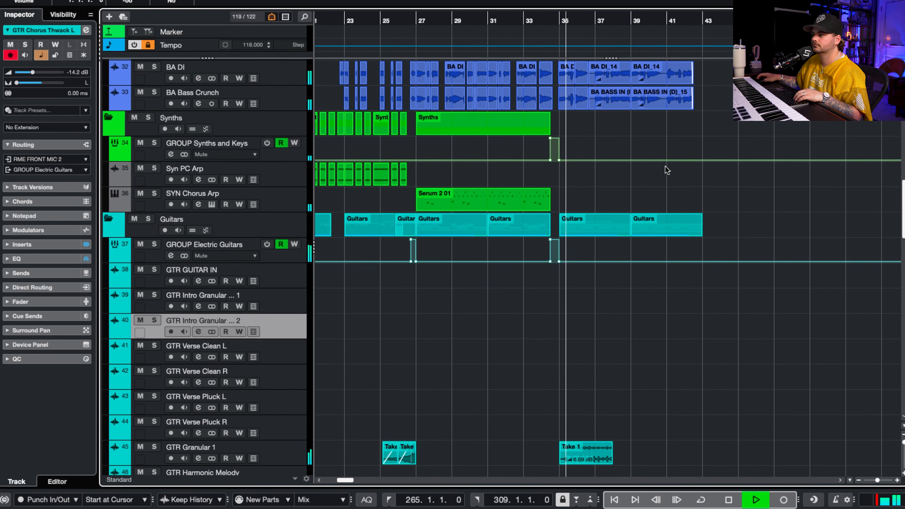
pyautogui.scroll(1, 668, 171)
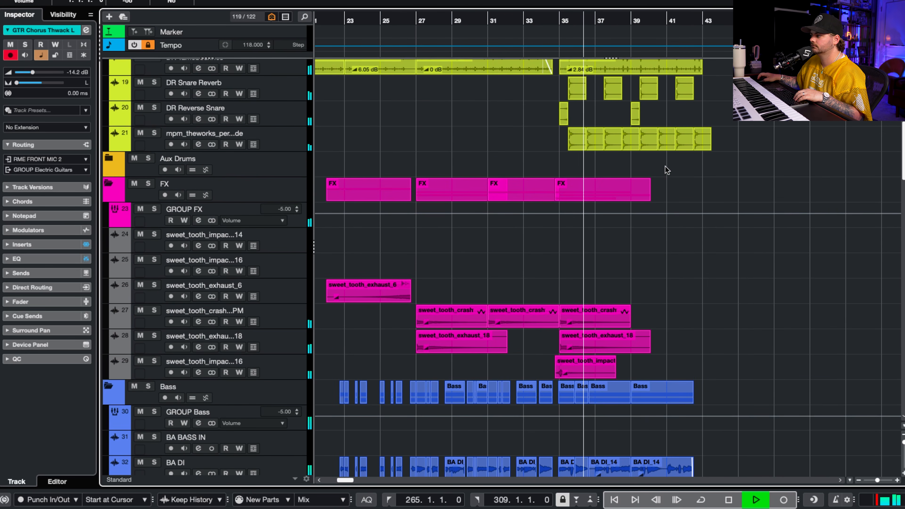
pyautogui.scroll(8, 667, 170)
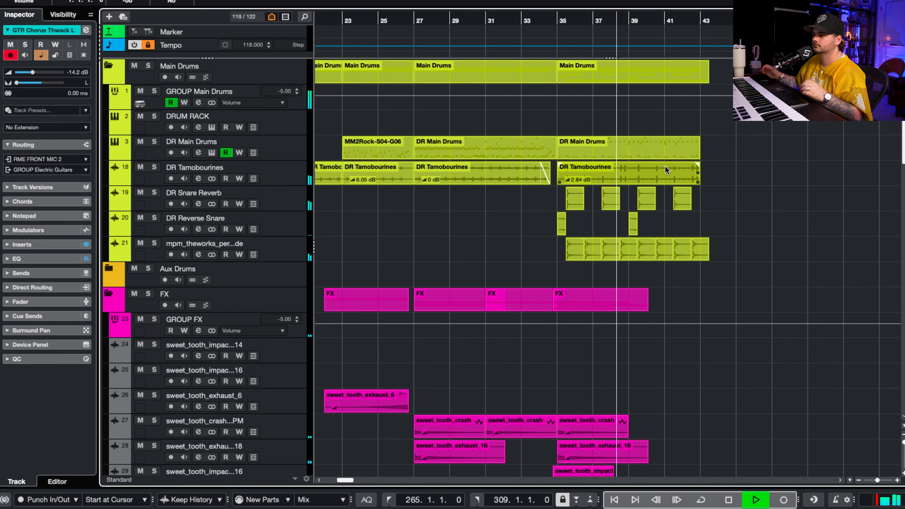
pyautogui.scroll(-20, 665, 170)
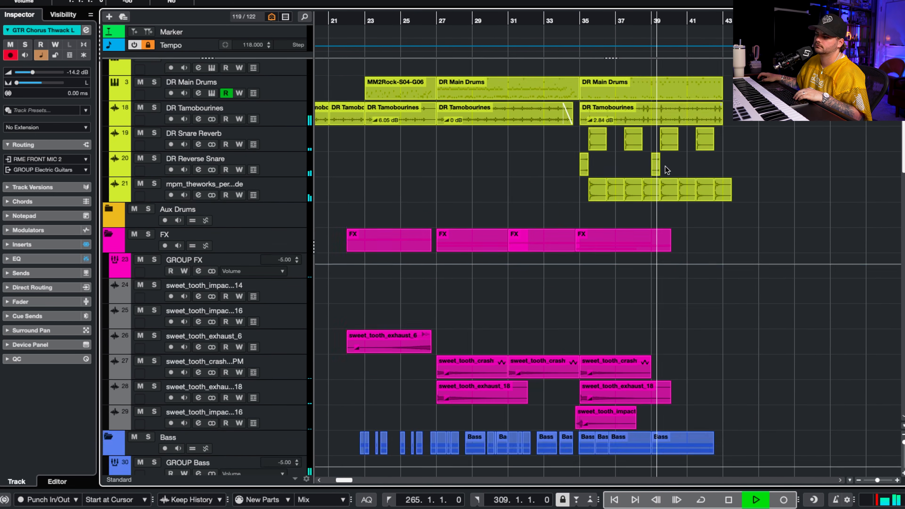
pyautogui.hscroll(-5, 666, 170)
pyautogui.scroll(-20, 667, 170)
pyautogui.hscroll(-1, 666, 168)
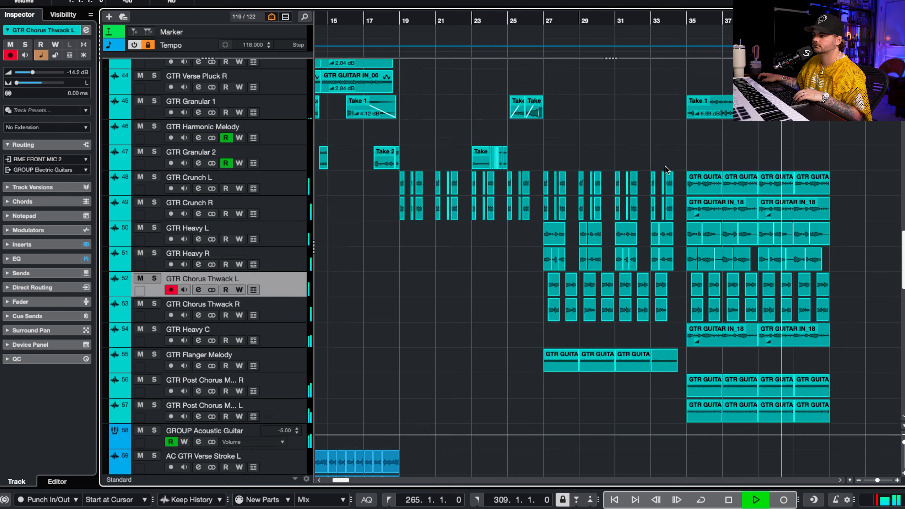
pyautogui.scroll(-11, 666, 167)
pyautogui.hscroll(3, 666, 169)
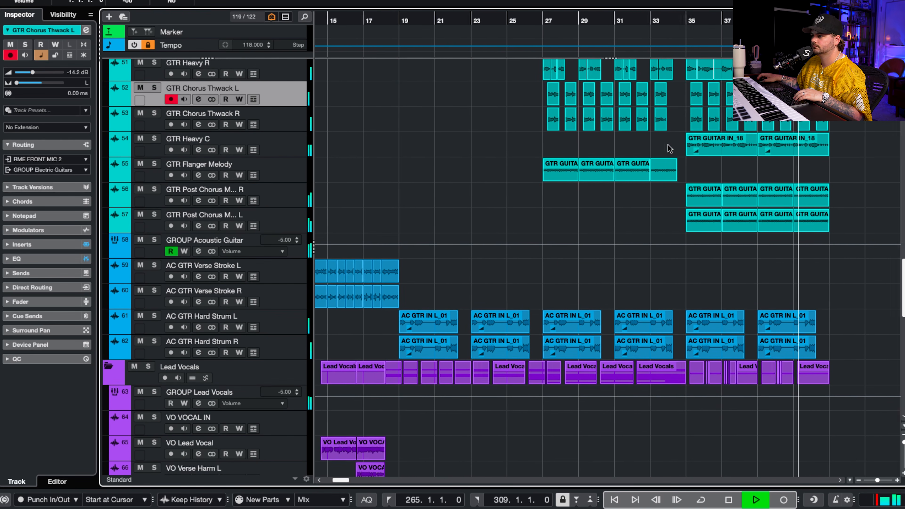
pyautogui.scroll(-20, 672, 148)
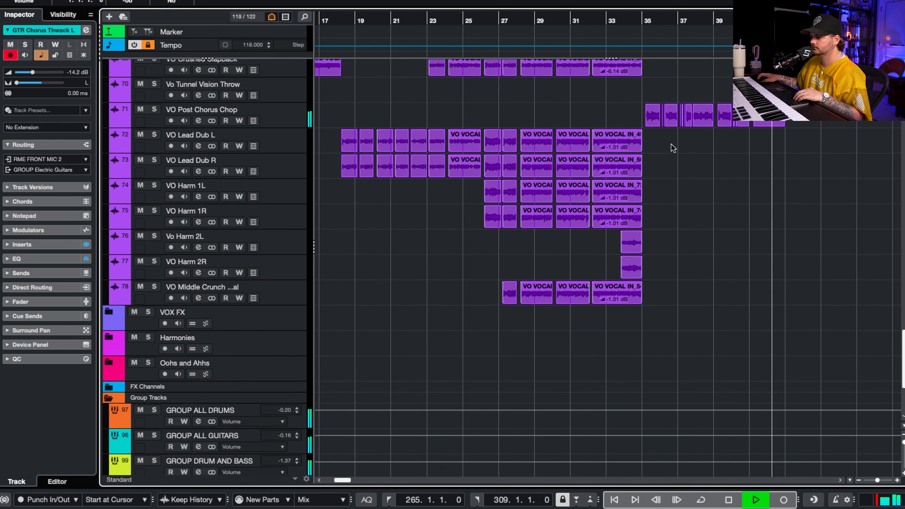
pyautogui.scroll(-5, 673, 149)
pyautogui.hscroll(-1, 673, 148)
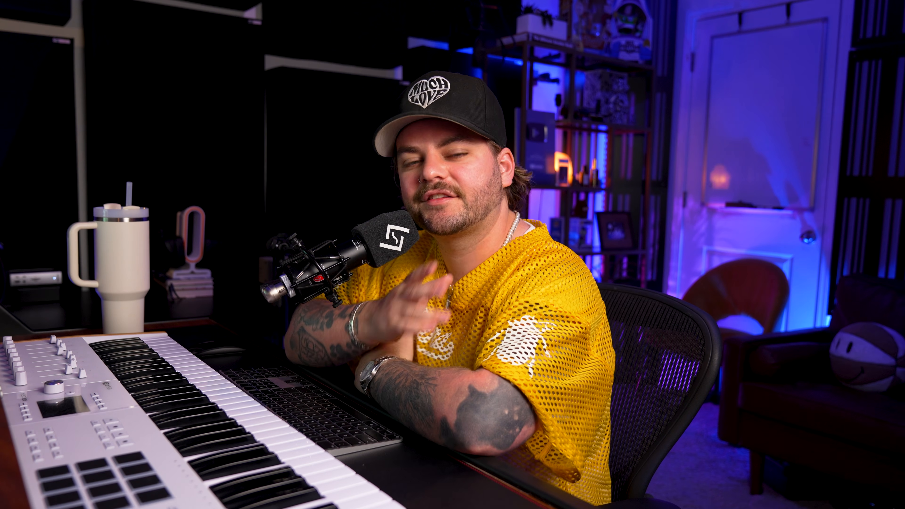